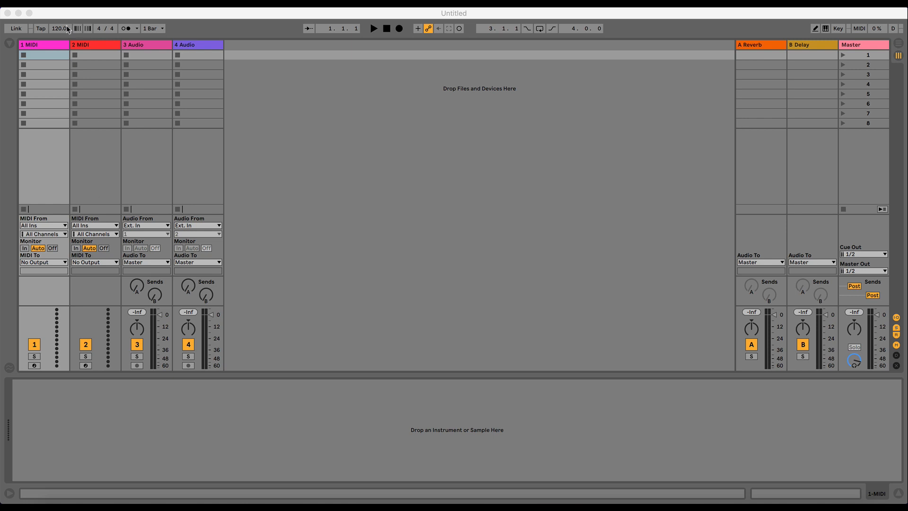
- Set the project tempo to 135 BPM
click(61, 12)
drag(60, 29, 60, 20)
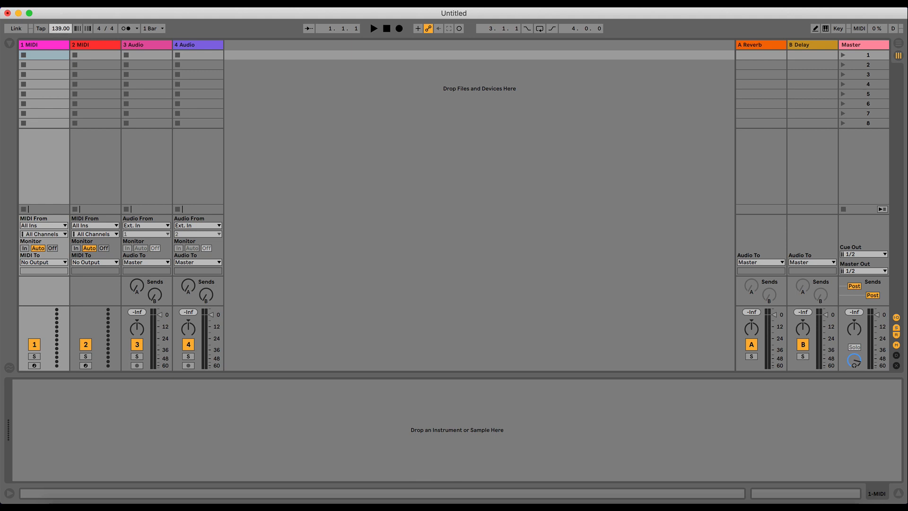
drag(60, 19, 61, 19)
drag(62, 32, 62, 30)
- Delete the 4 Audio, 3 Audio and 2 MIDI tracks, keeping only the 1 MIDI track
click(183, 46)
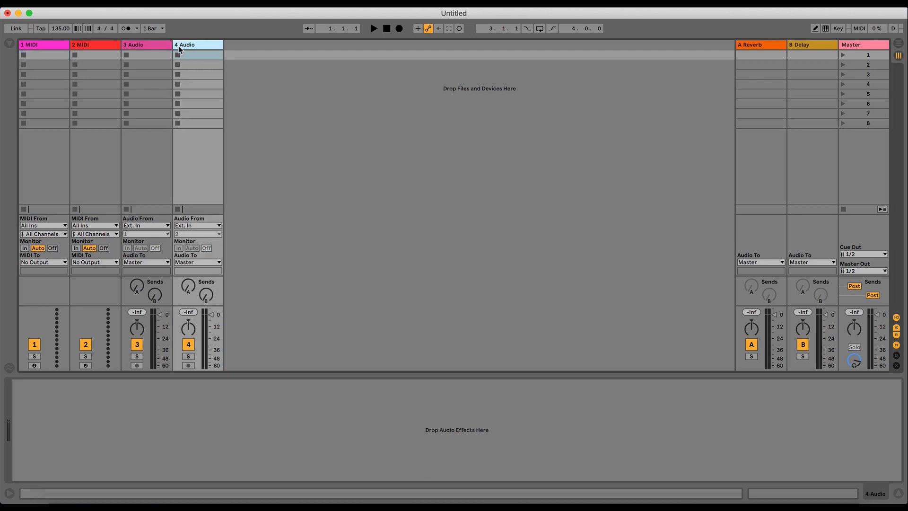
key(Delete)
key(Delete)
key(Delete)
- Load the 101 Techno Kicks.adg instrument rack onto the MIDI track and create an empty MIDI clip in its first slot
click(9, 45)
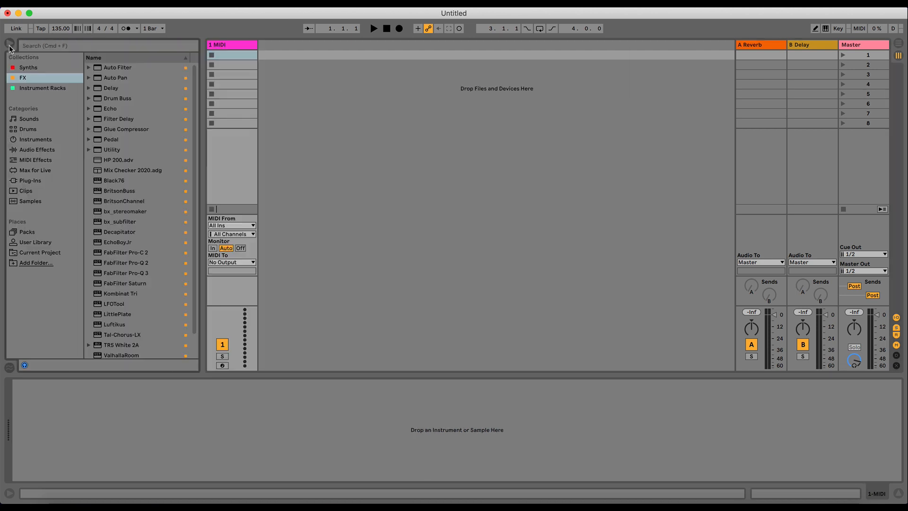
click(36, 91)
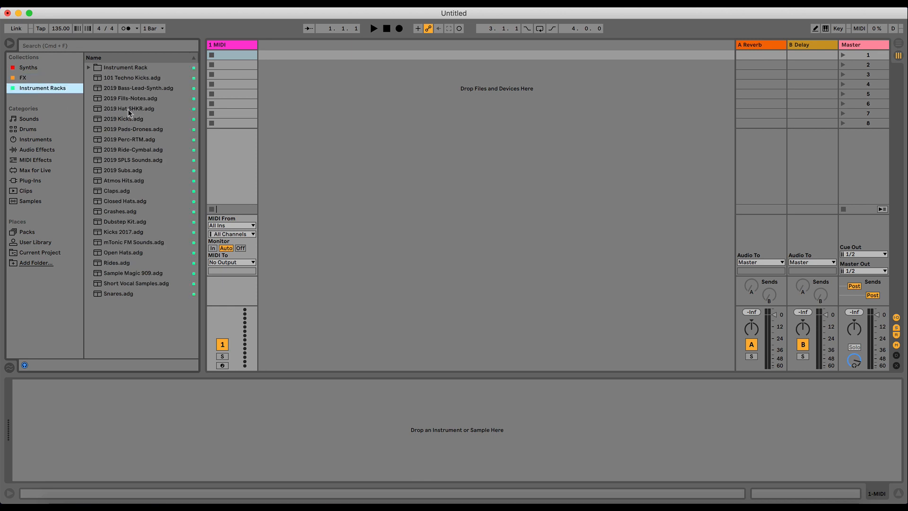
drag(117, 79, 237, 103)
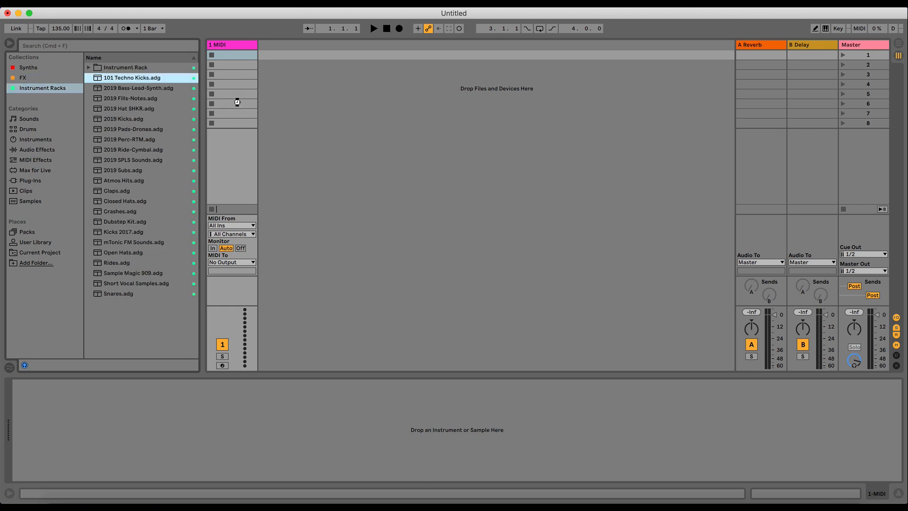
double_click(240, 56)
- Look through the kick samples listed in the new clip's note editor
scroll(221, 442, down, 3)
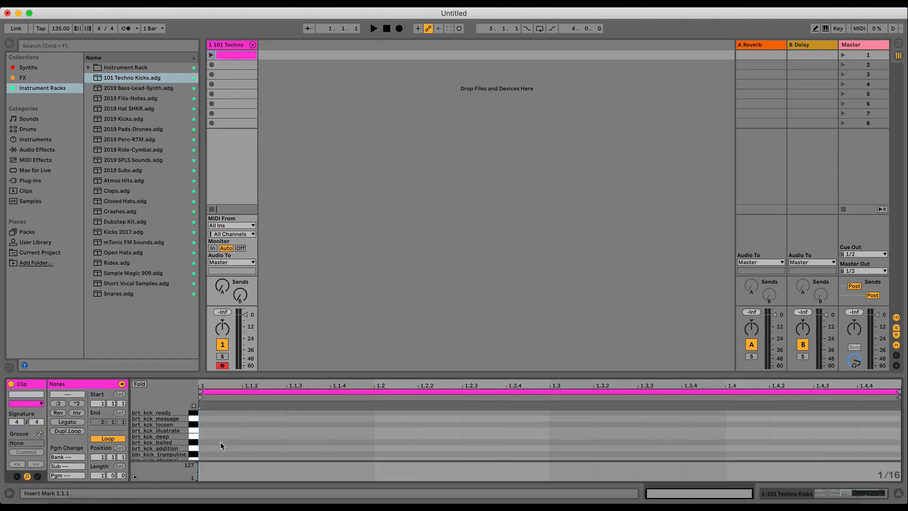
scroll(244, 431, down, 5)
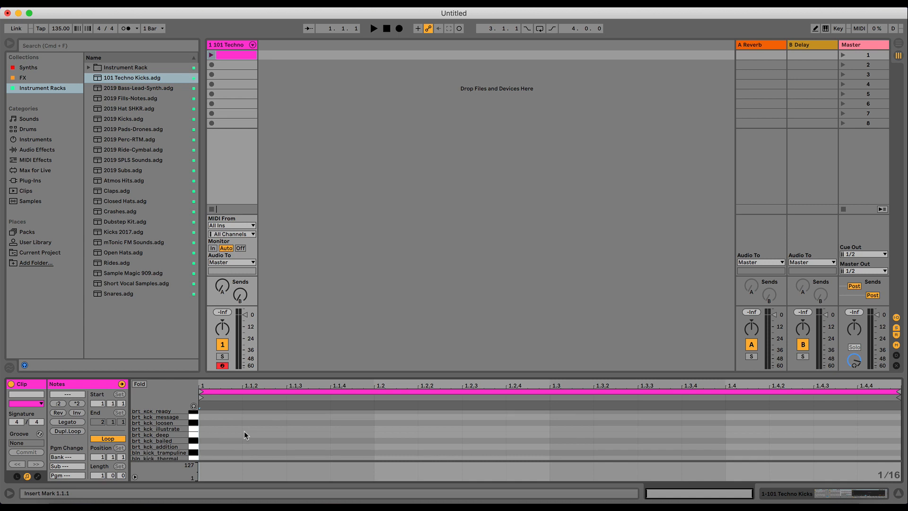
scroll(244, 431, down, 4)
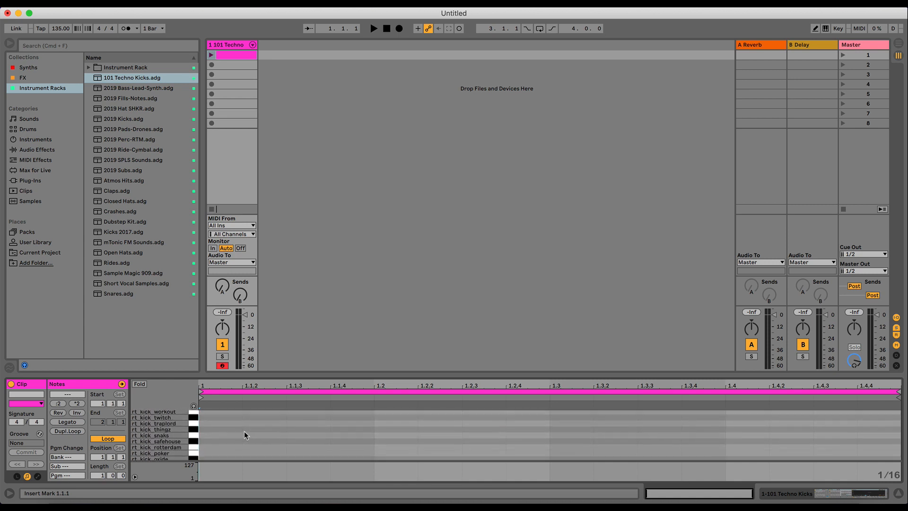
scroll(244, 430, up, 4)
scroll(244, 430, down, 4)
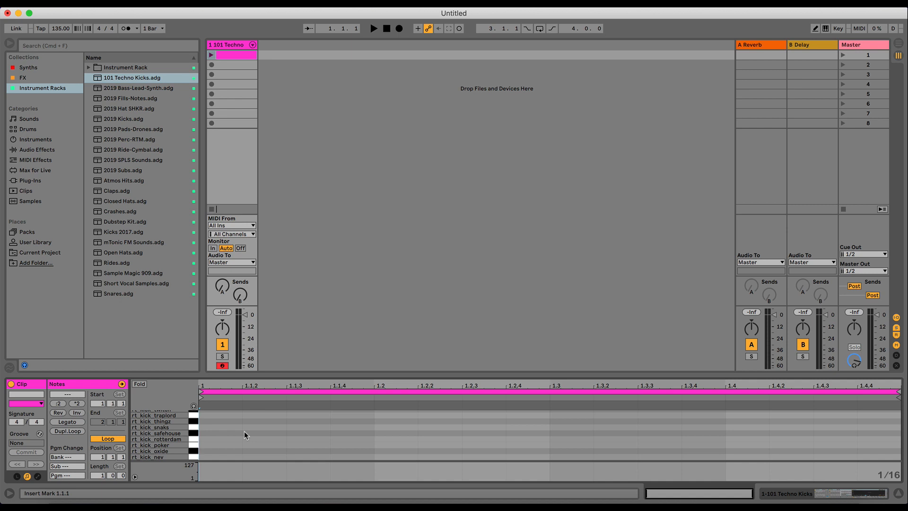
scroll(244, 431, up, 4)
scroll(244, 431, down, 4)
scroll(244, 431, up, 2)
scroll(244, 431, down, 2)
- Turn on note preview in the clip and audition the rt_kick_rotterdam sample
click(193, 406)
scroll(193, 423, up, 1)
scroll(193, 422, down, 1)
click(194, 439)
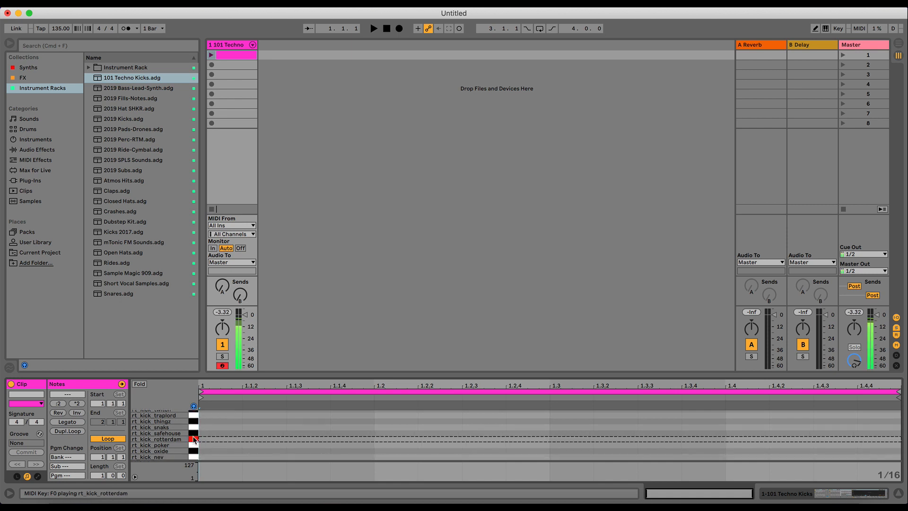
click(194, 440)
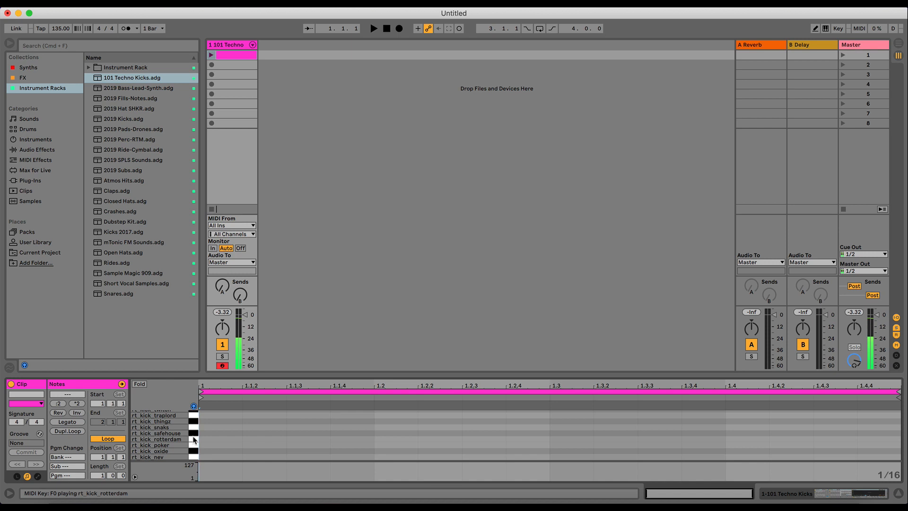
click(193, 440)
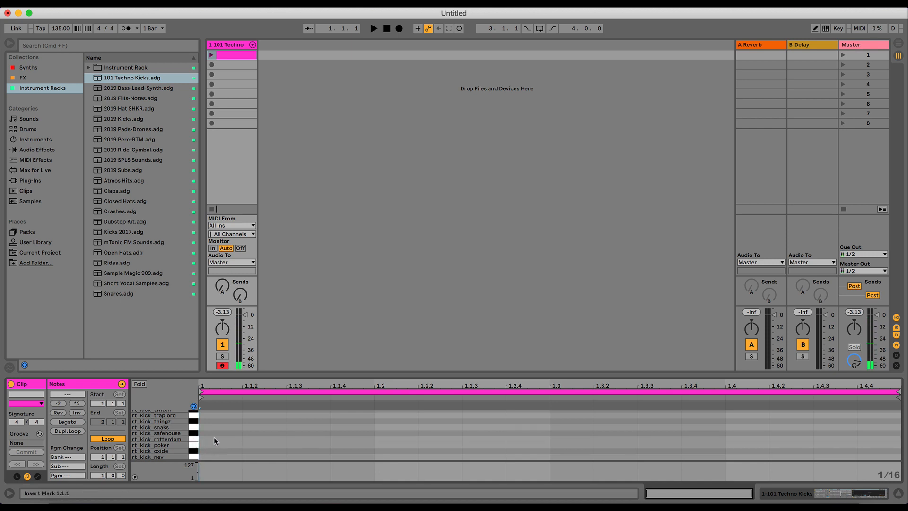
- Place an rt_kick_rotterdam note at the clip's start and duplicate it onto beats 1.2, 1.3 and 1.4
double_click(214, 438)
drag(206, 425, 374, 487)
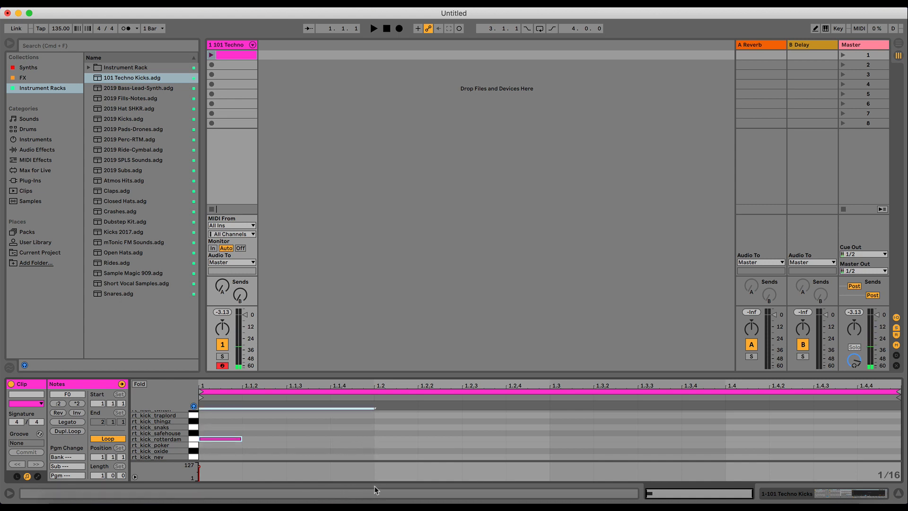
key(super+d)
key(super+d)
key(super+d)
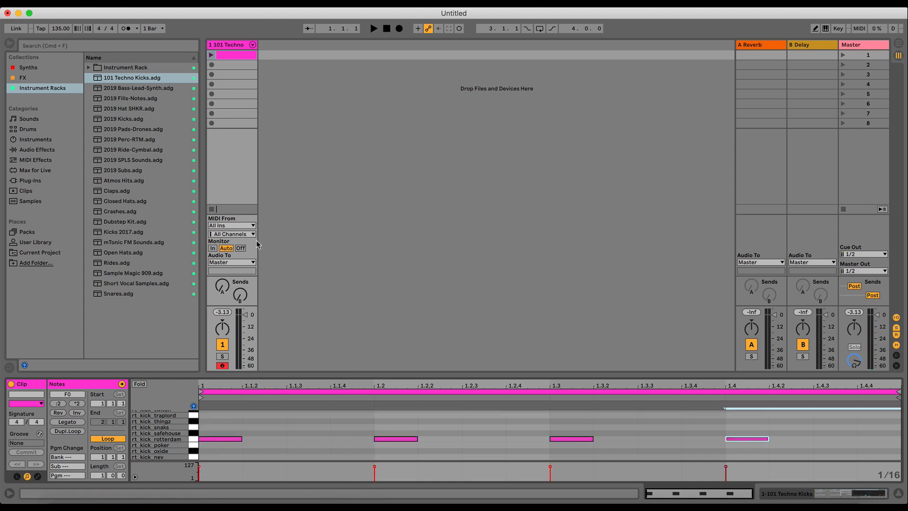
- Find and audition the dt_kick_aliens sample, and add a note for it at the start of the clip
scroll(196, 435, up, 2)
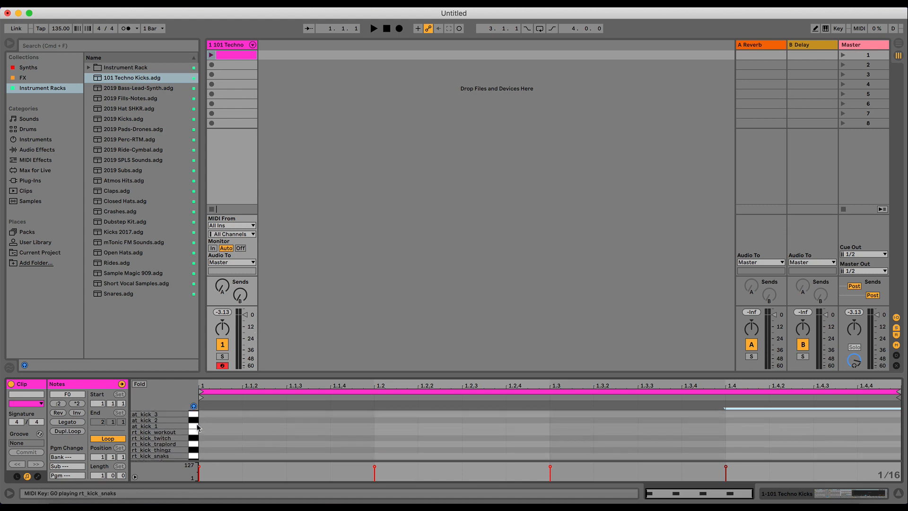
scroll(193, 427, down, 1)
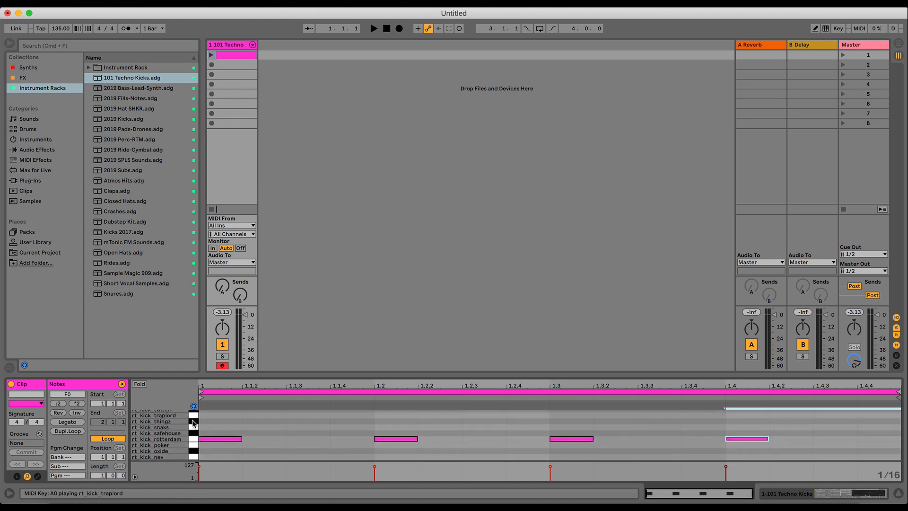
scroll(194, 424, up, 2)
scroll(194, 424, down, 6)
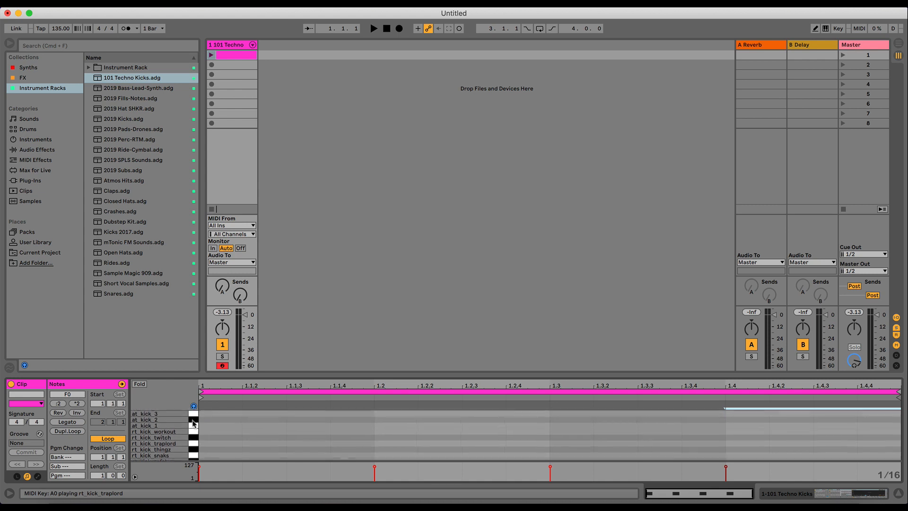
scroll(194, 424, up, 6)
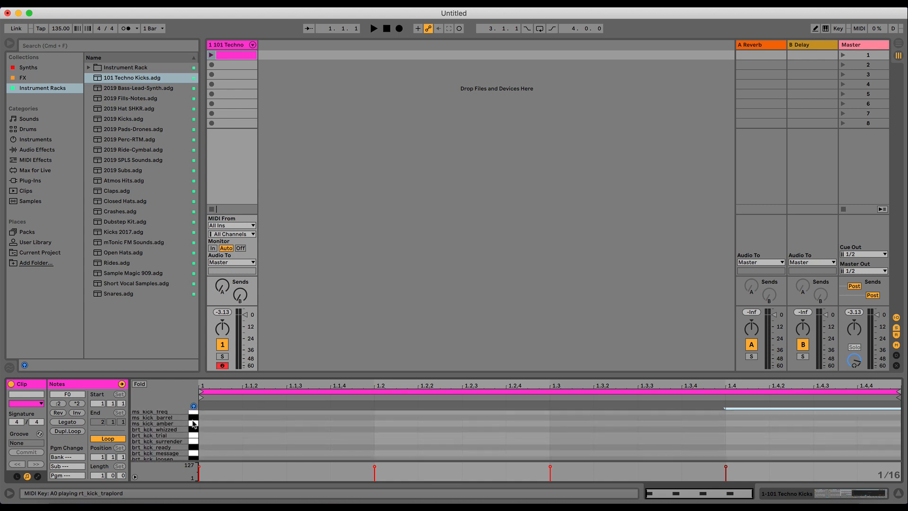
scroll(194, 424, up, 4)
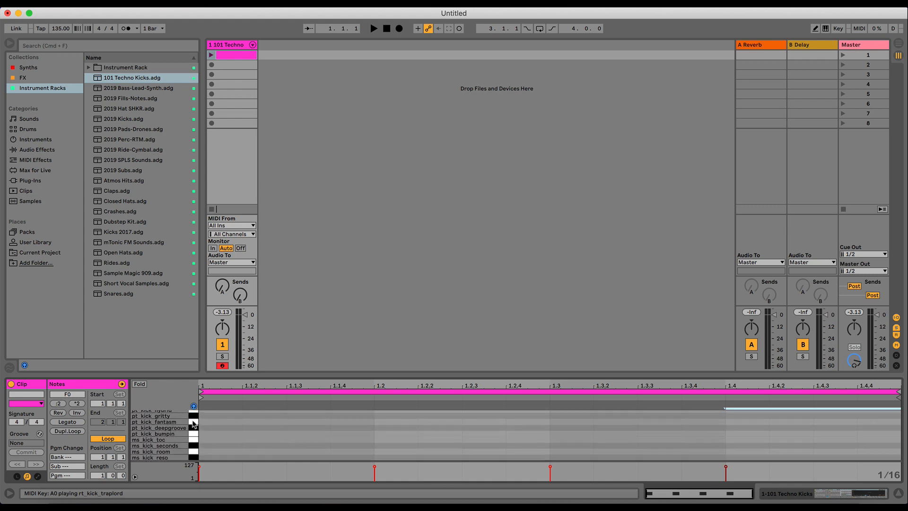
scroll(194, 424, up, 6)
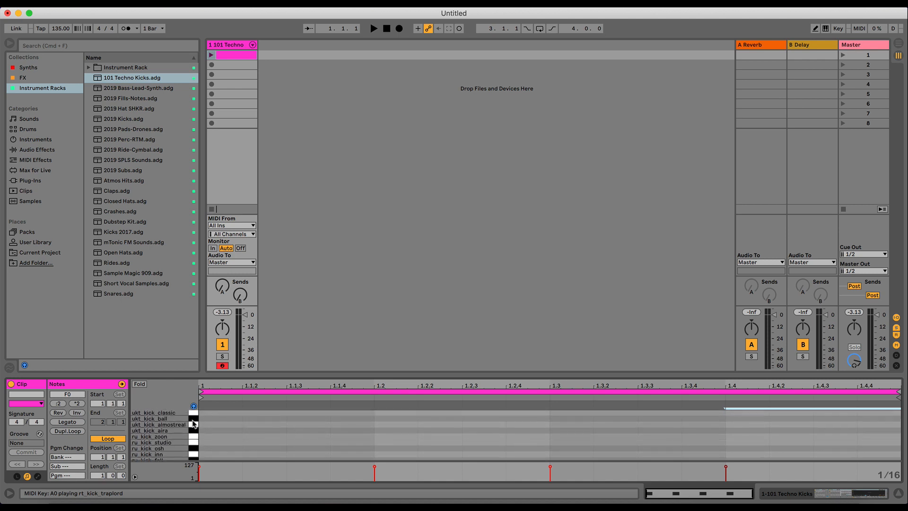
scroll(194, 424, up, 5)
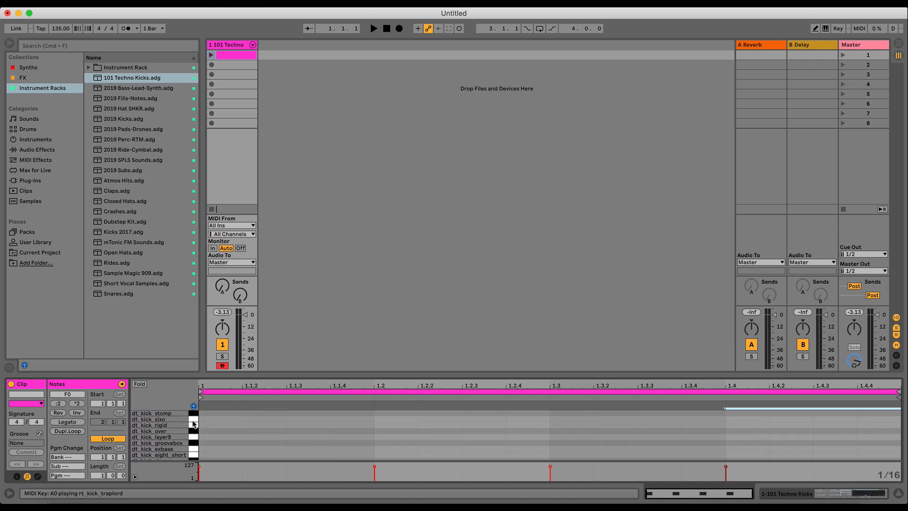
scroll(193, 435, down, 3)
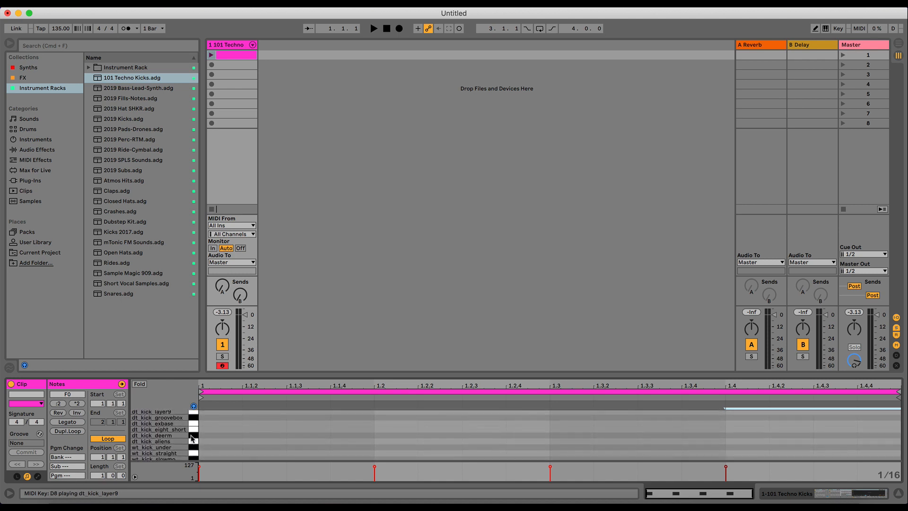
click(193, 445)
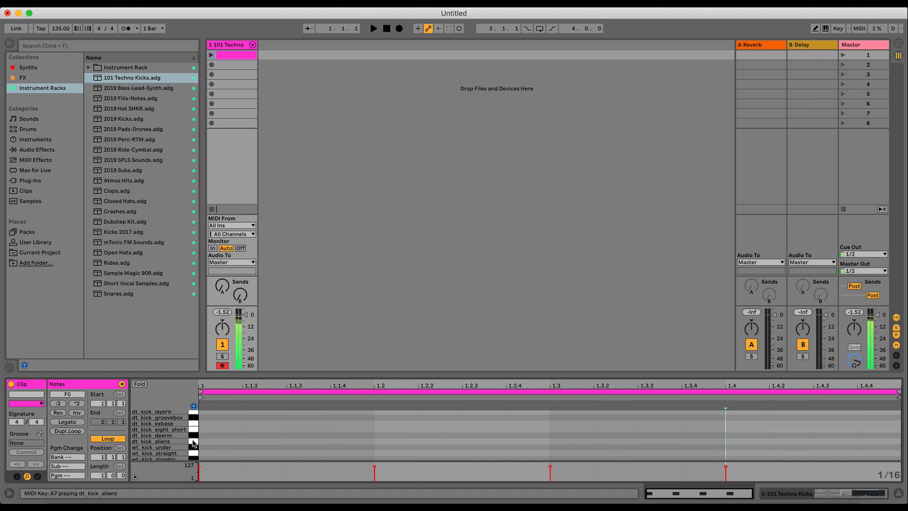
double_click(214, 441)
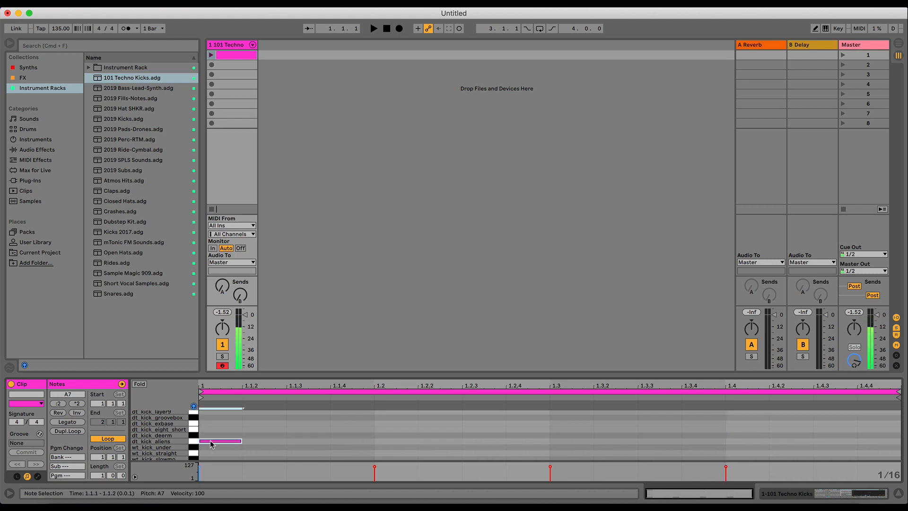
- Delete all the rt_kick_rotterdam notes from the clip
scroll(195, 445, down, 1)
scroll(195, 445, down, 5)
click(195, 439)
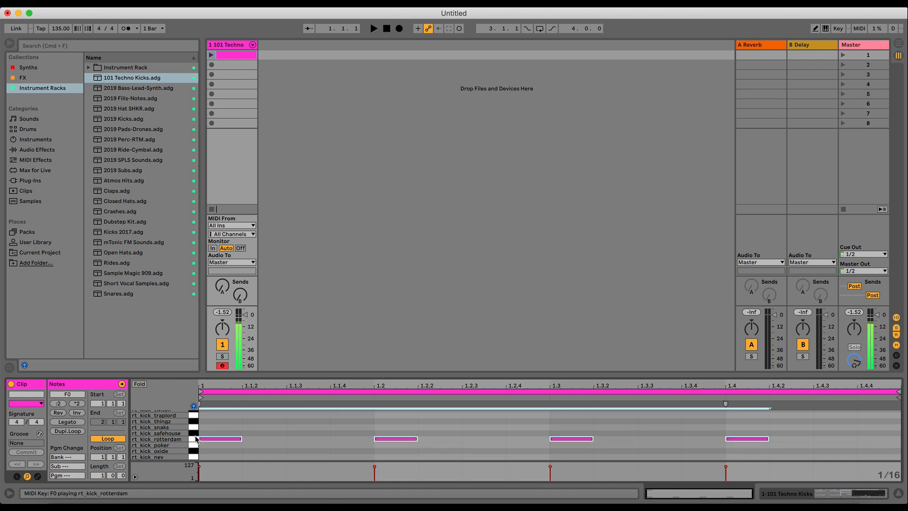
drag(210, 430, 898, 485)
key(Delete)
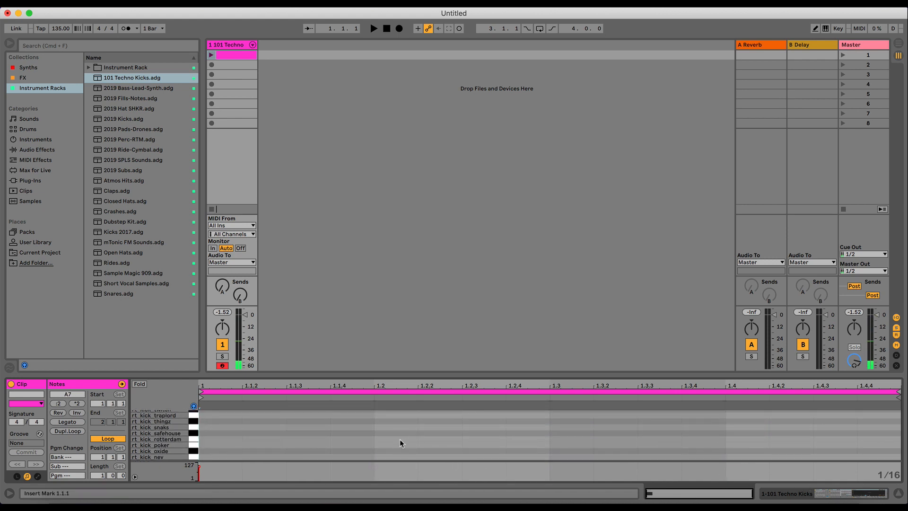
- Duplicate the dt_kick_aliens note onto beats 1.2, 1.3 and 1.4, and play the clip to check the pattern
scroll(192, 434, down, 5)
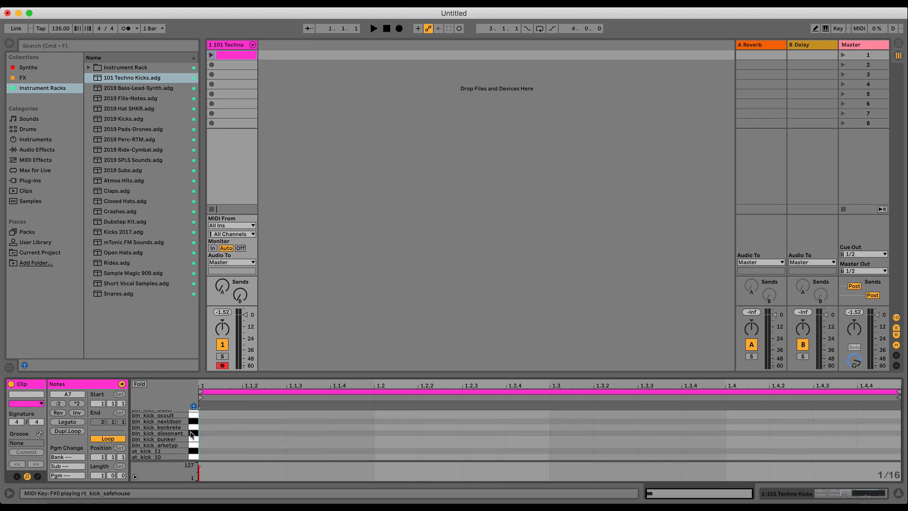
scroll(192, 435, down, 8)
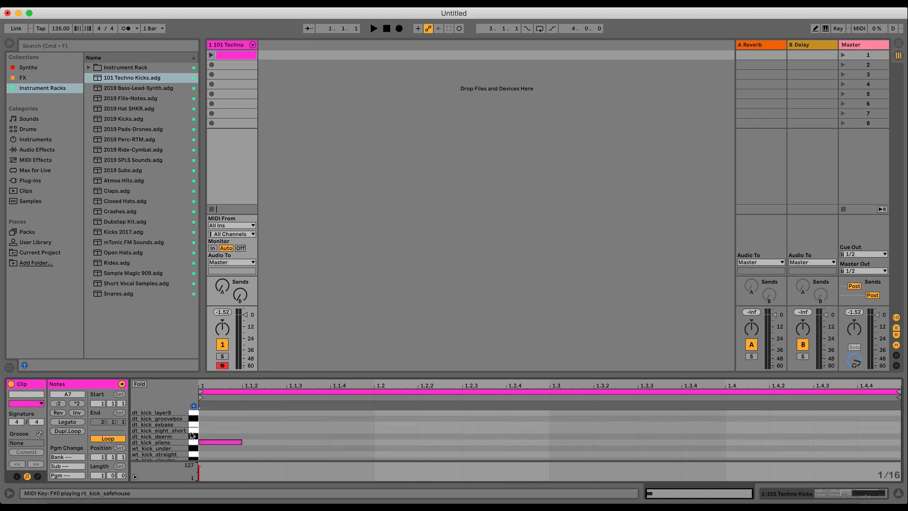
drag(204, 426, 371, 464)
key(super+d)
key(super+d)
key(super+d)
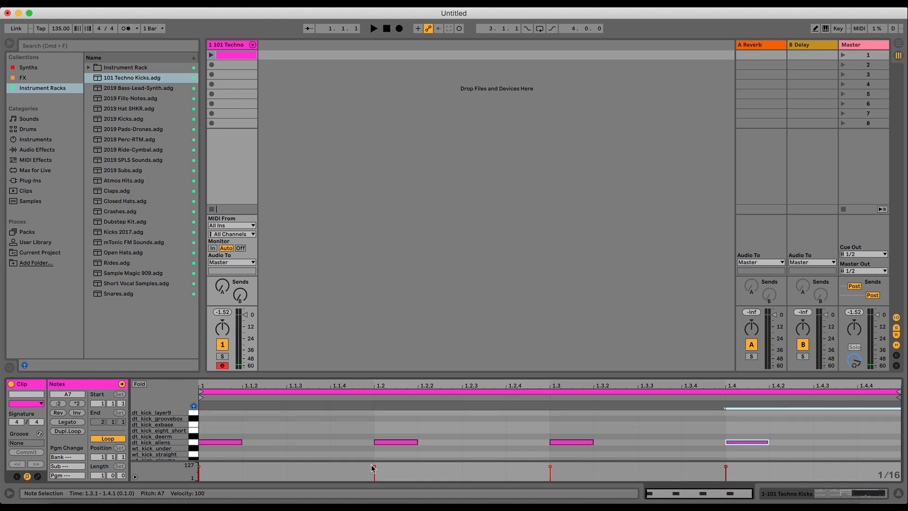
click(212, 56)
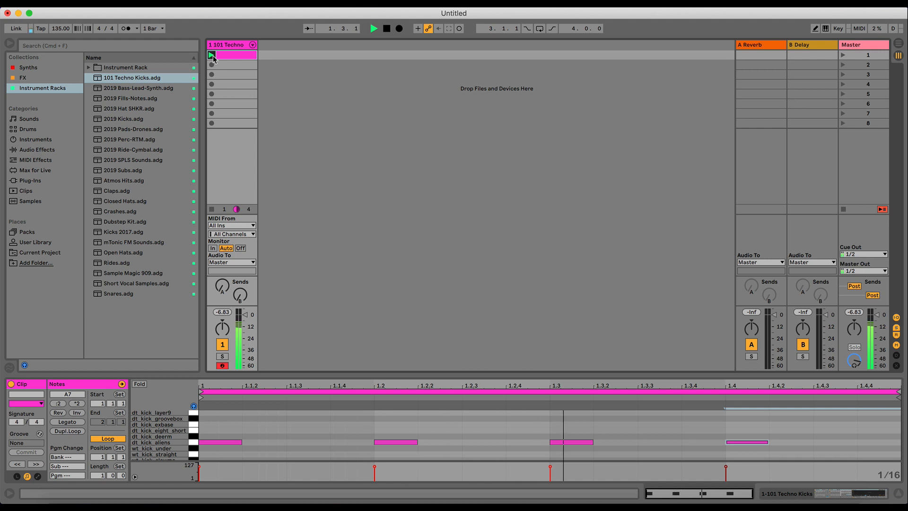
key(space)
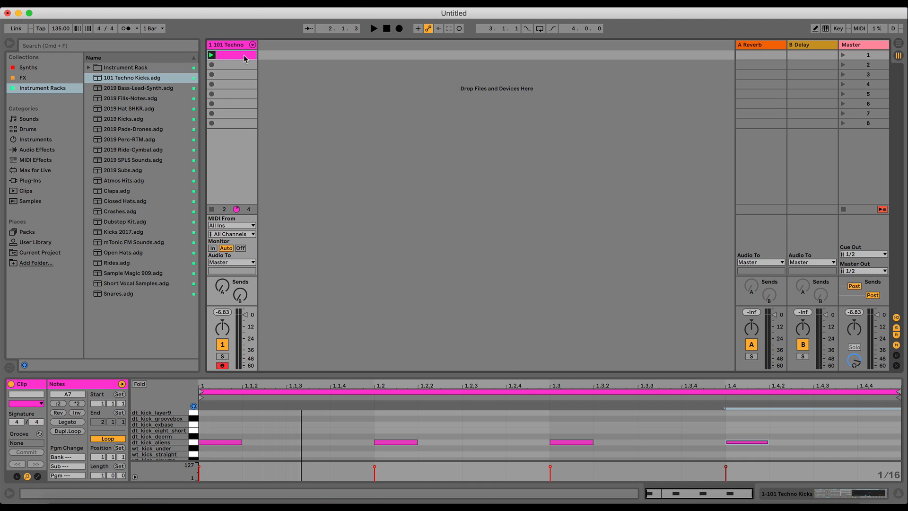
- Copy the kick clip into the second slot, add a dt_kick_aliens note at 1.4.3 and play this variation
drag(244, 58, 243, 66)
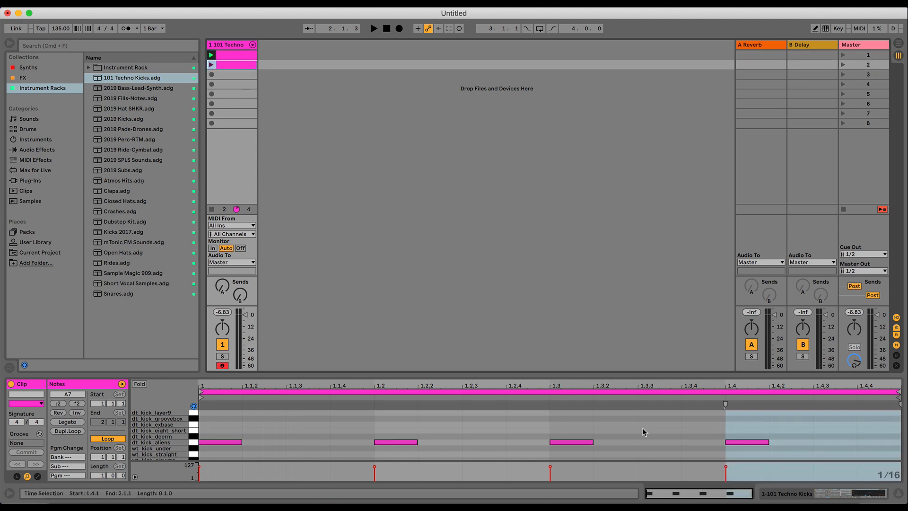
click(823, 440)
double_click(822, 441)
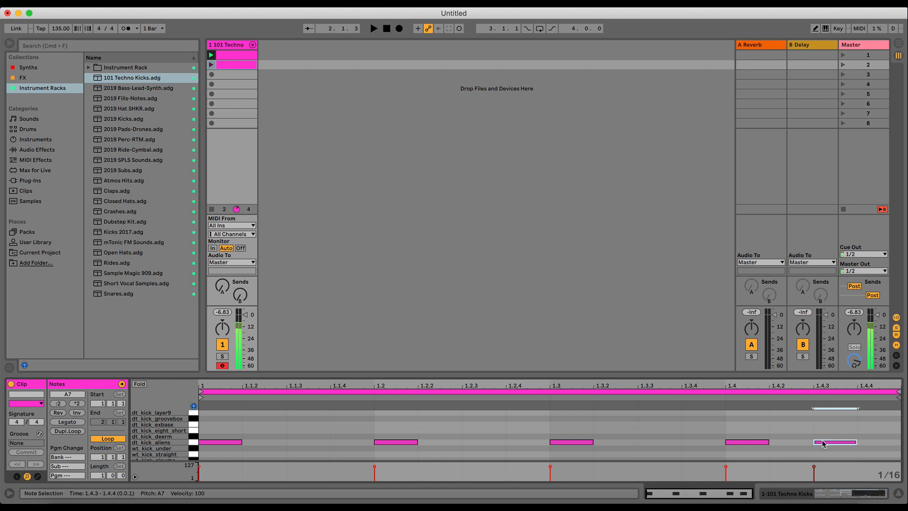
click(211, 65)
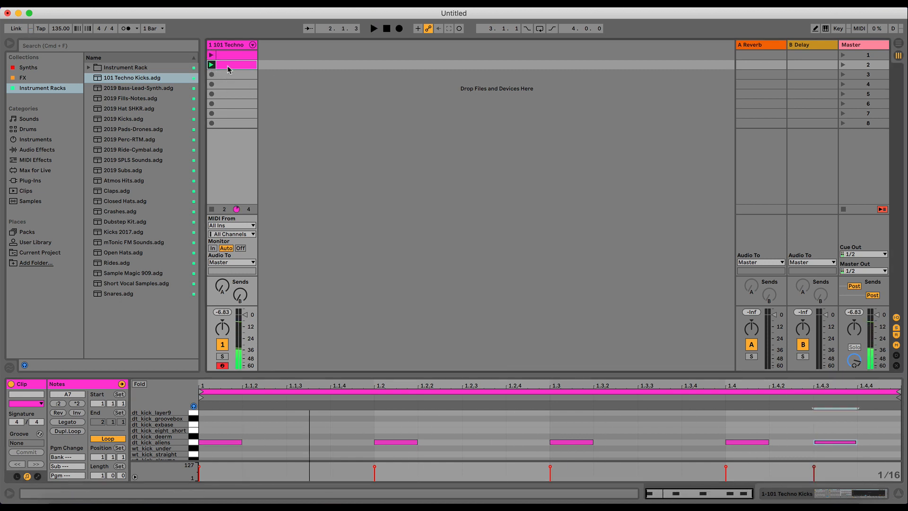
- Copy the second kick clip into the third slot, delete its extra note at 1.4.3 and launch the copy
drag(228, 79, 227, 77)
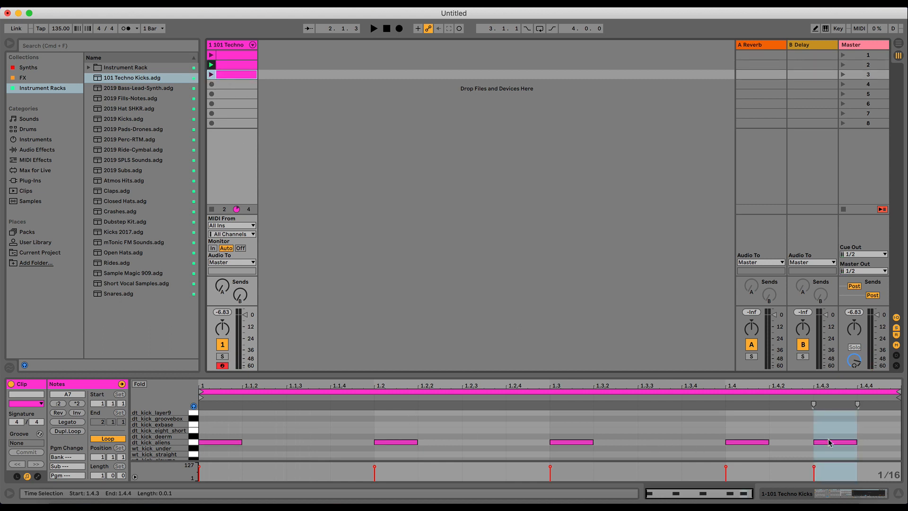
key(Delete)
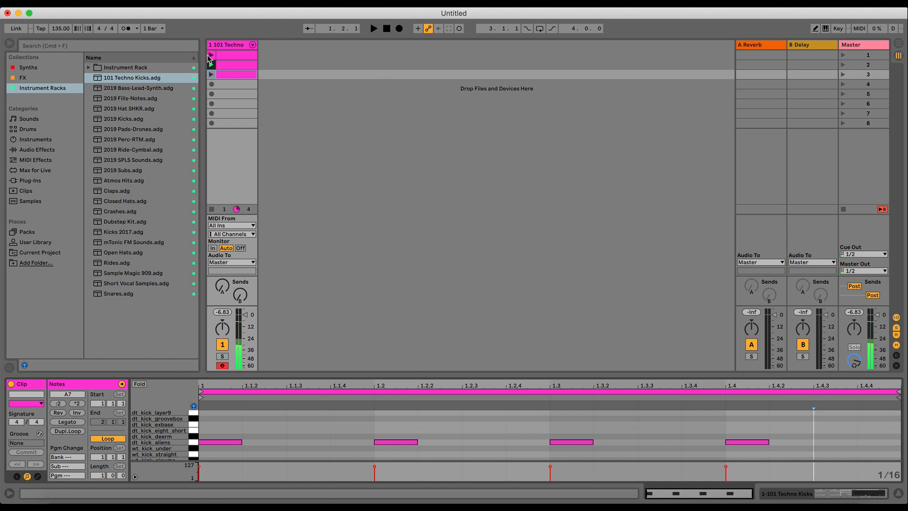
click(211, 75)
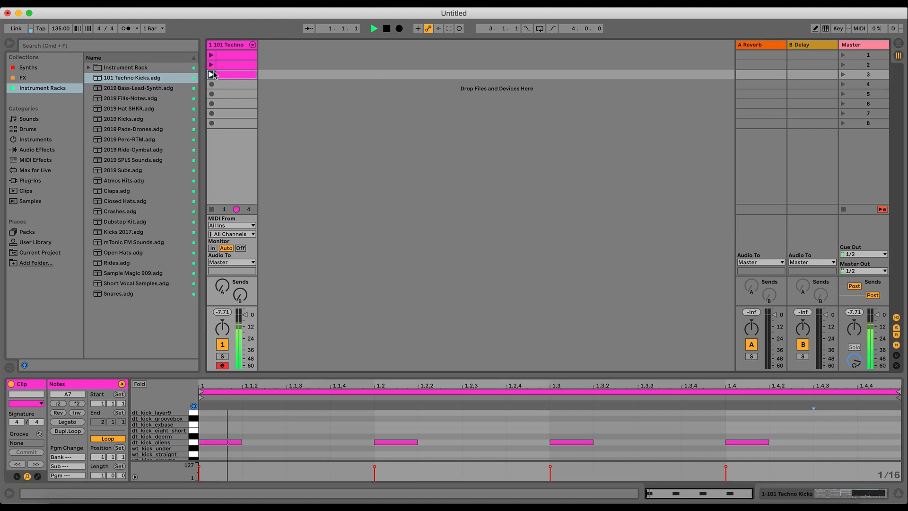
- Add dt_kick_aliens notes at 1.3.4 and 1.4.3 in the third clip, and play it against the first clip
double_click(659, 443)
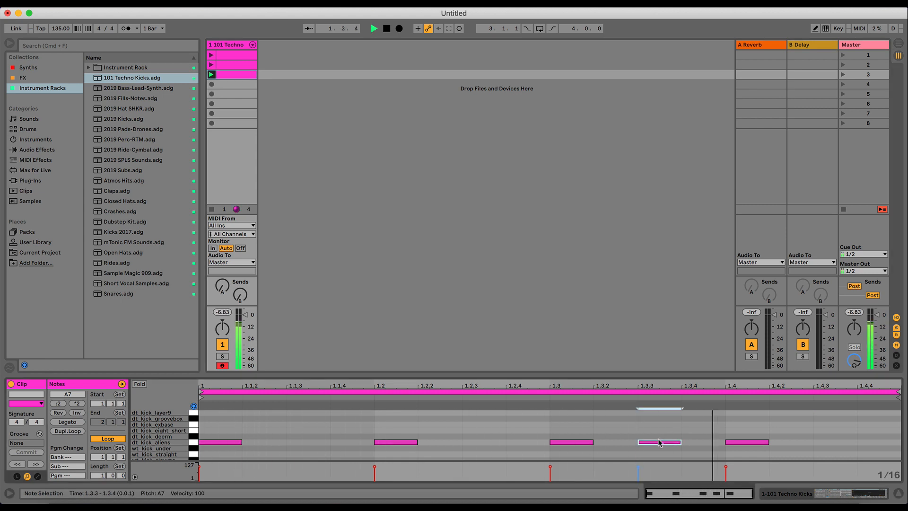
drag(660, 443, 704, 442)
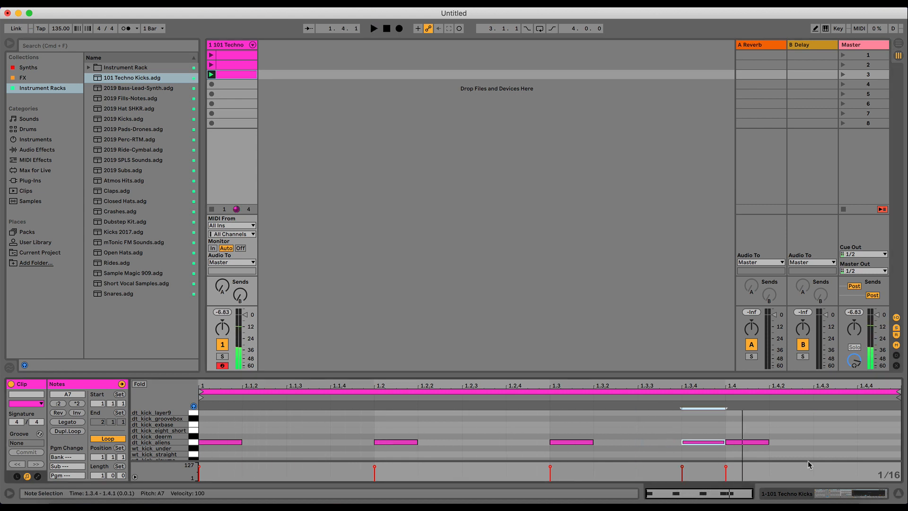
double_click(834, 440)
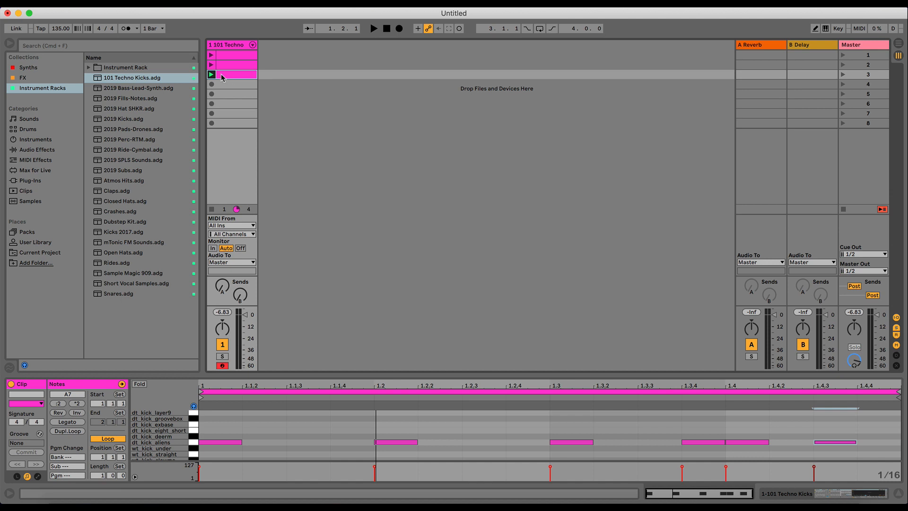
click(212, 55)
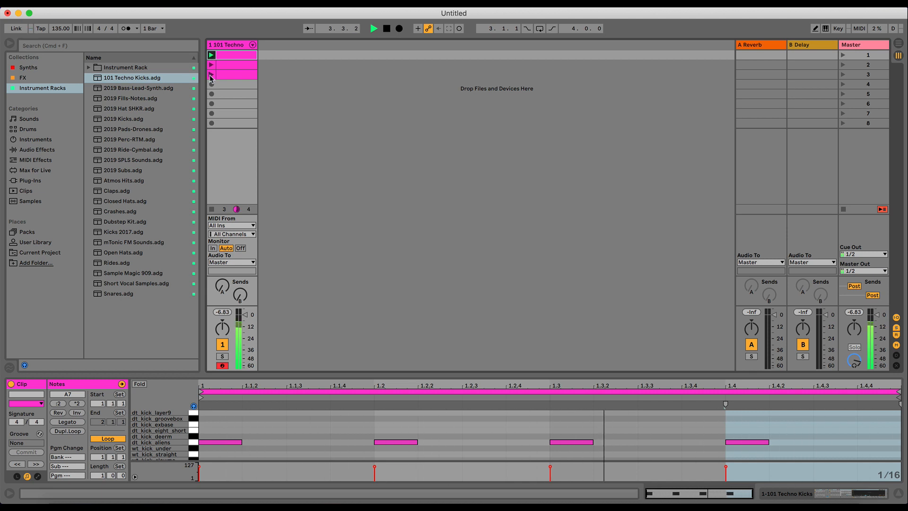
click(210, 75)
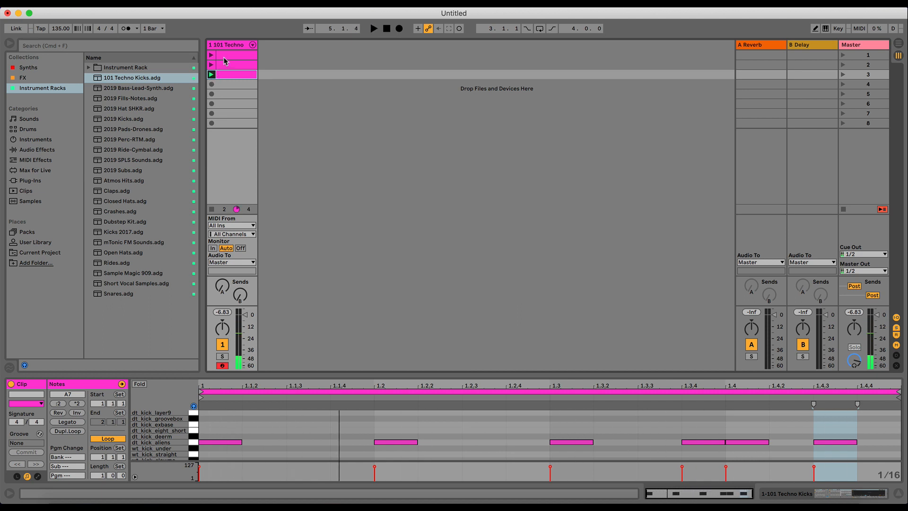
- Rename the first, second and third kick clips as A, B and C
click(224, 57)
key(super+r)
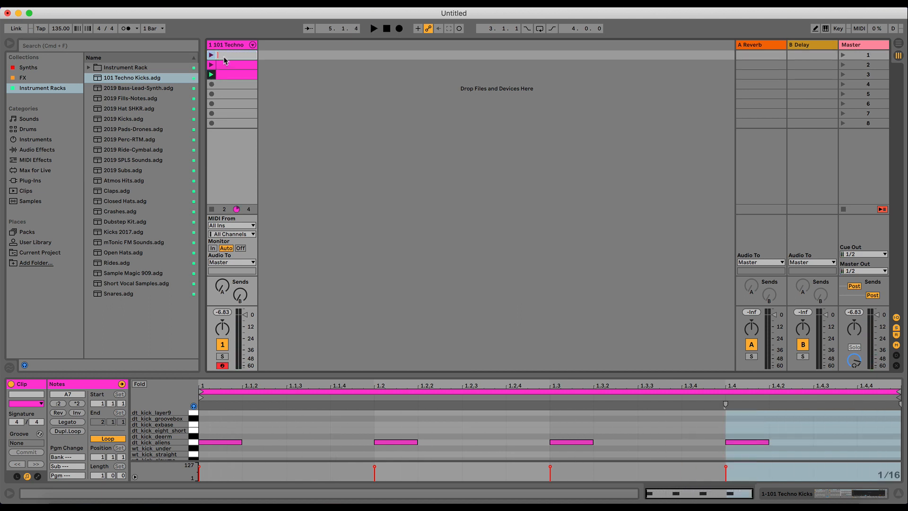
text(A)
key(Return)
click(223, 67)
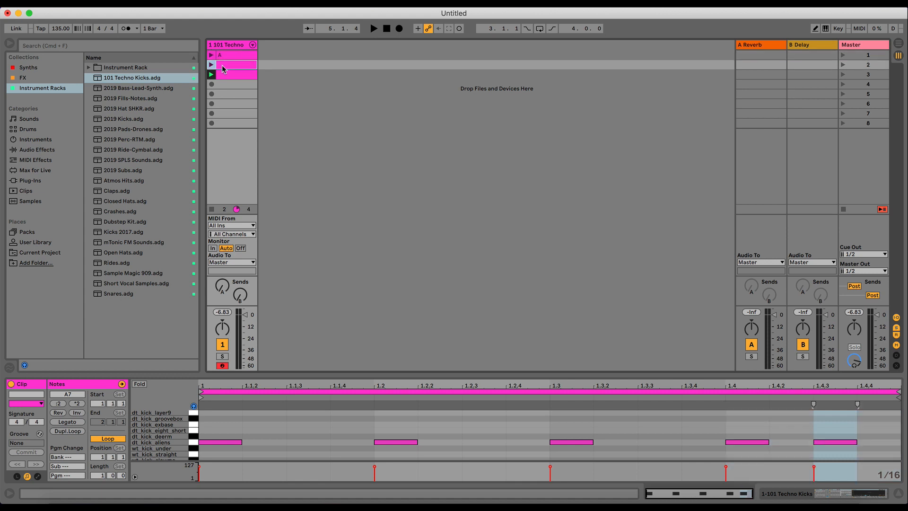
key(super+r)
text(B)
key(Return)
click(224, 75)
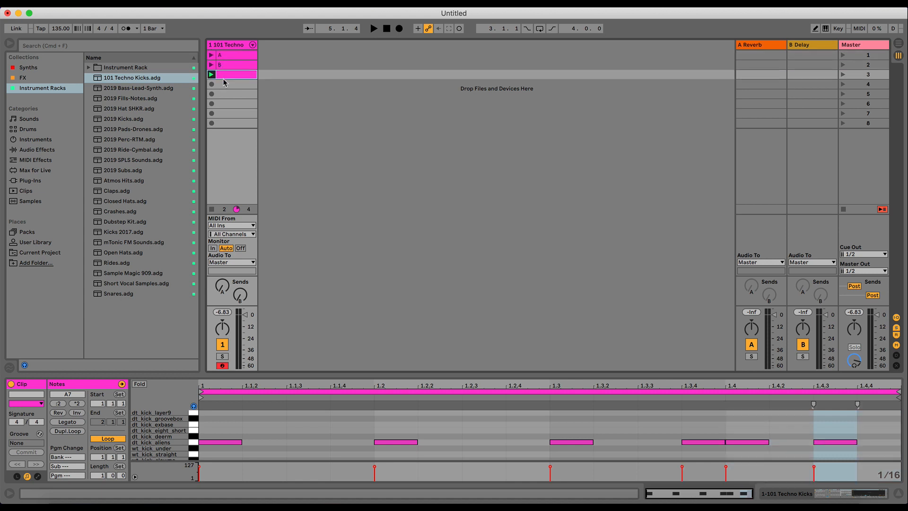
key(super+r)
text(C)
key(Return)
- Copy clip A into the fourth slot with its name cleared, and add a dt_kick_aliens note at 1.3.2
drag(224, 55, 226, 89)
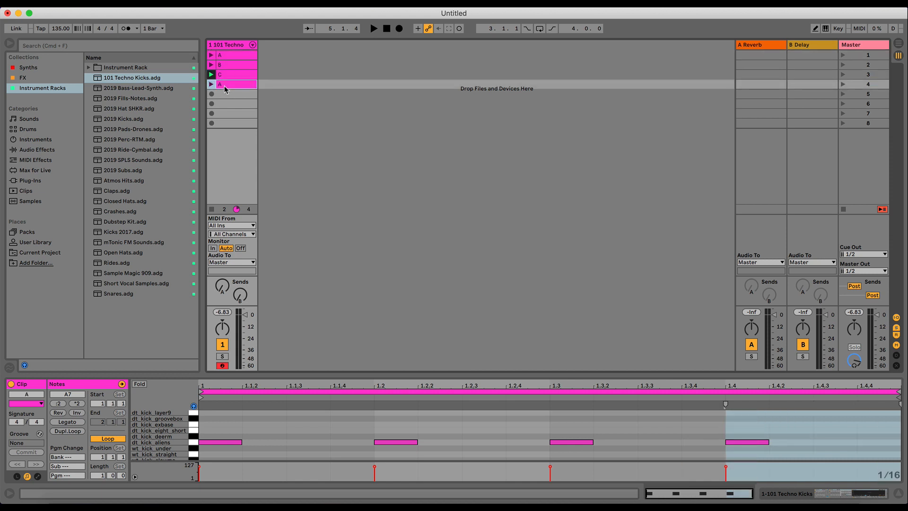
key(super+r)
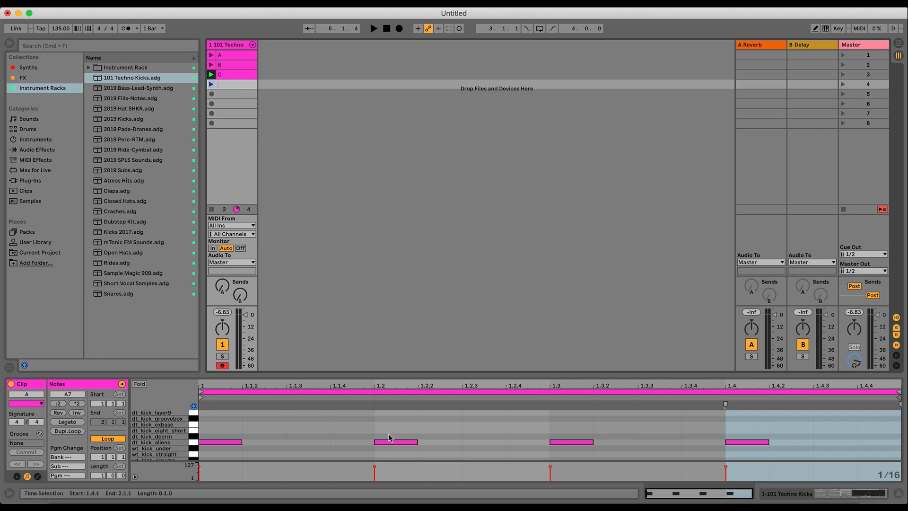
double_click(621, 442)
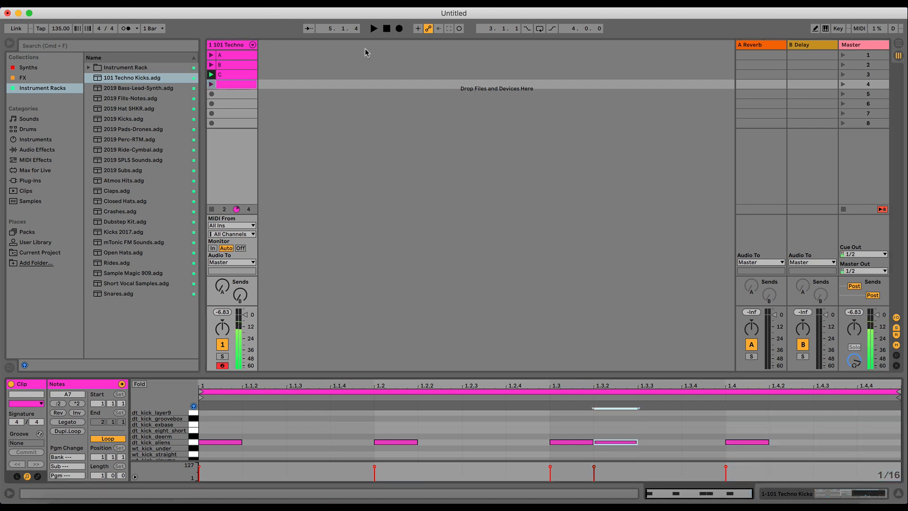
click(212, 85)
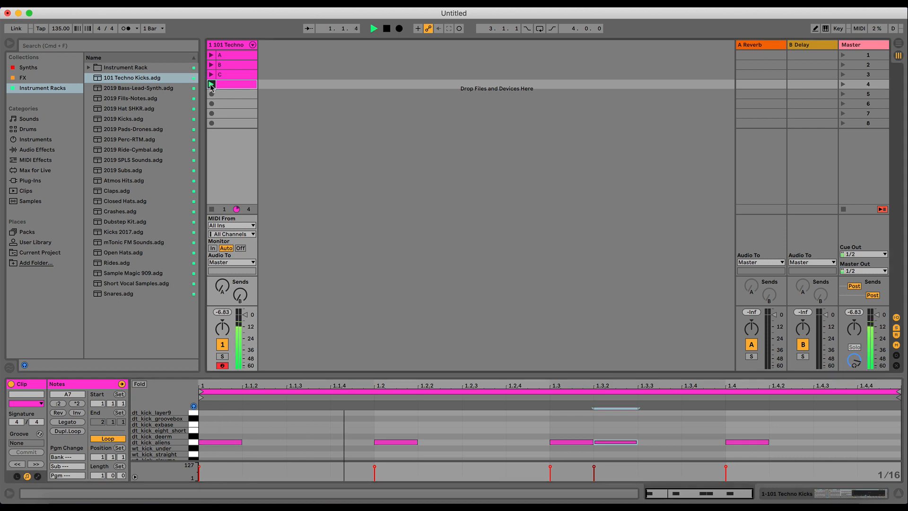
key(space)
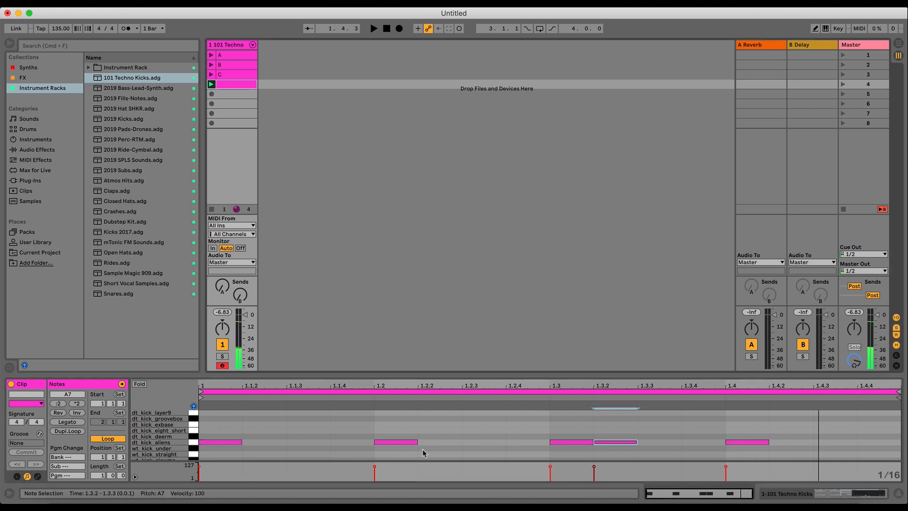
key(space)
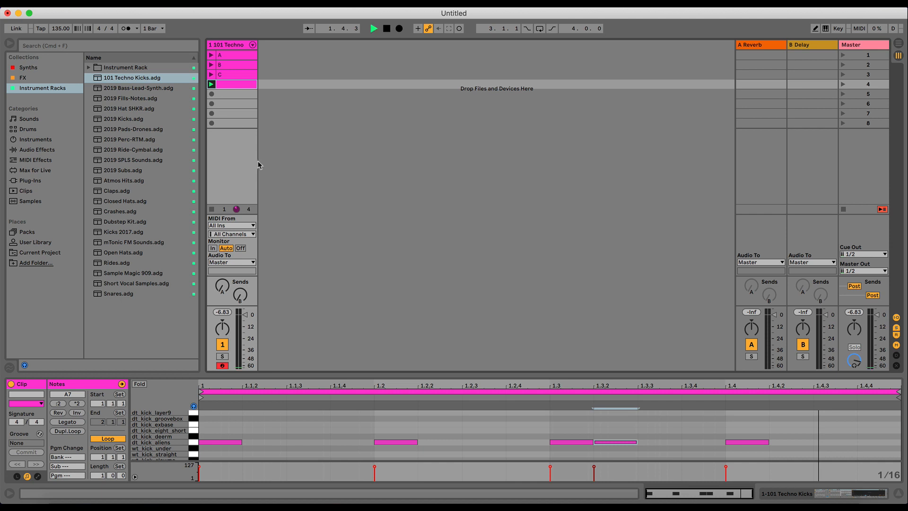
- Check clip C's pattern, and add dt_kick_aliens notes at 1.4.2 and 1.4.4 in the fourth clip while test-playing it
click(222, 74)
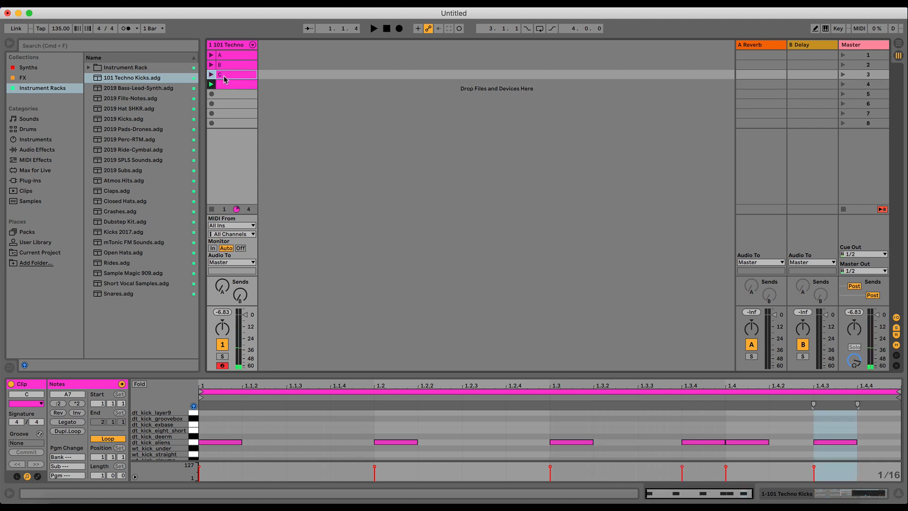
click(225, 86)
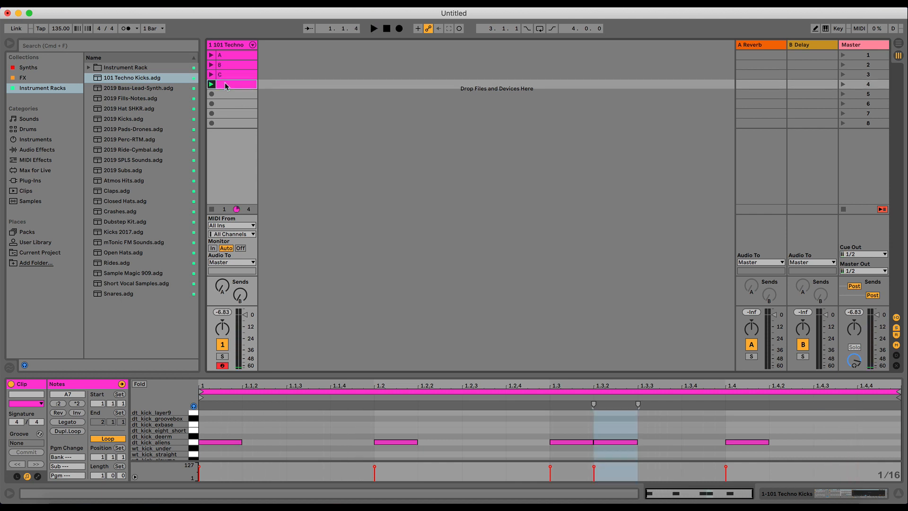
double_click(789, 442)
key(space)
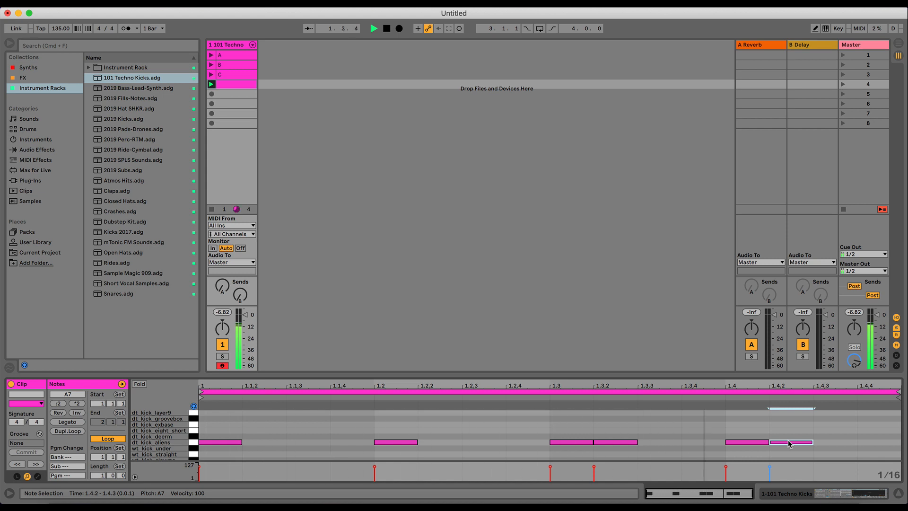
key(space)
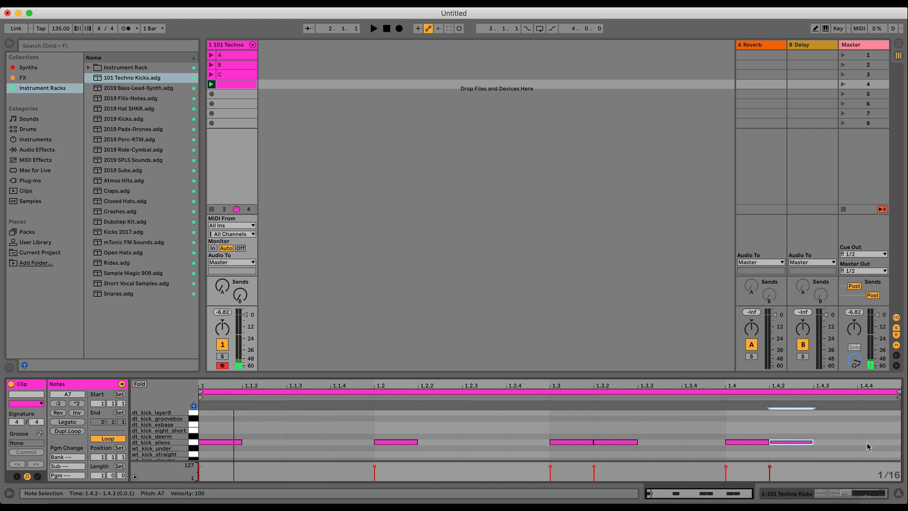
double_click(871, 443)
key(space)
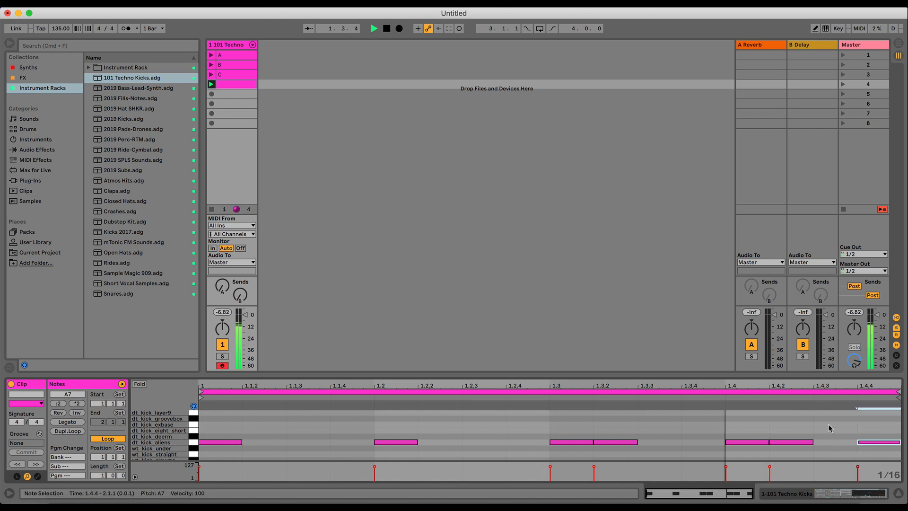
key(space)
- Play clip A, the unnamed fourth clip and clip C in alternation to compare their kick patterns
click(211, 55)
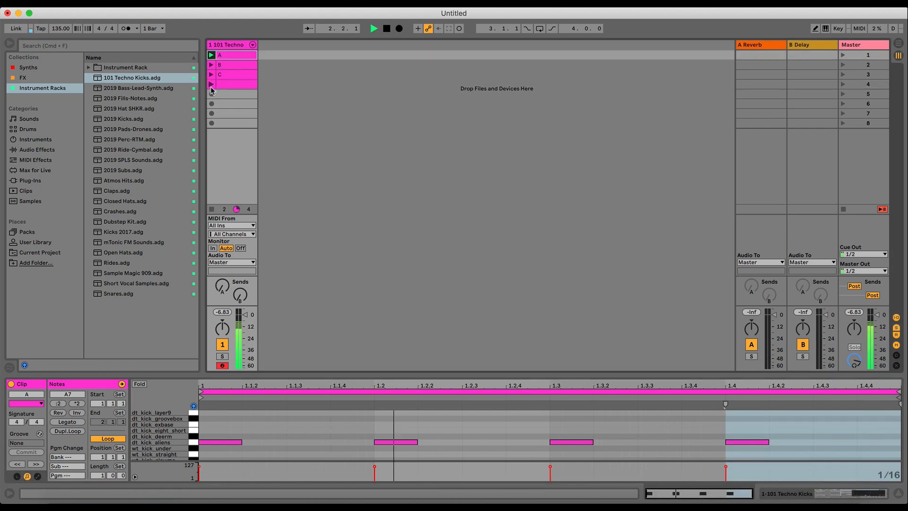
click(212, 85)
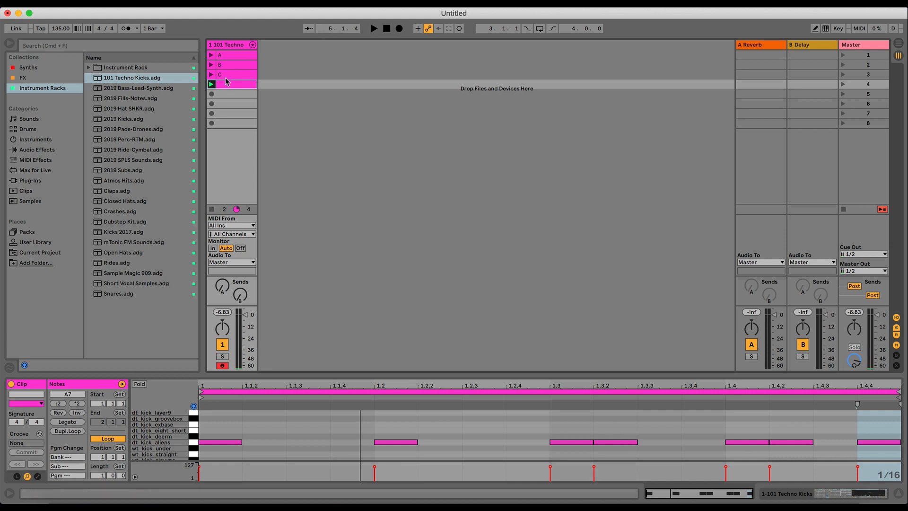
click(211, 75)
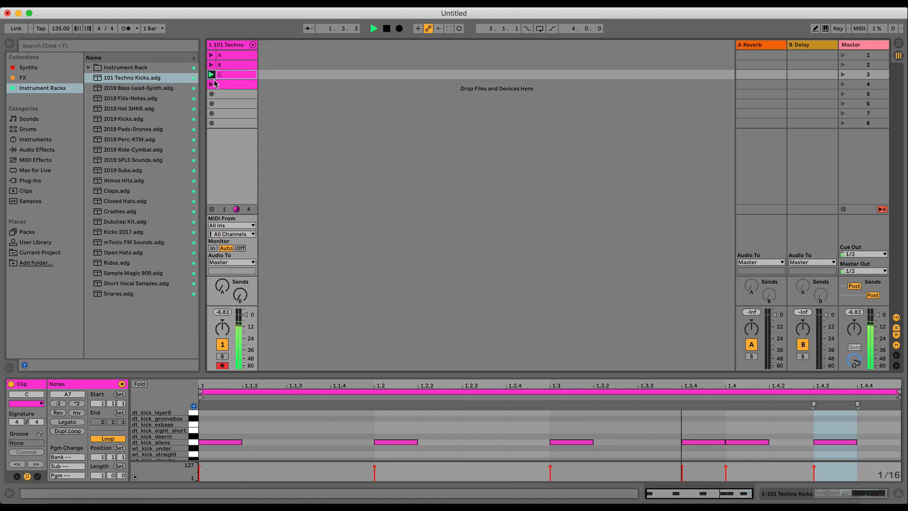
click(227, 85)
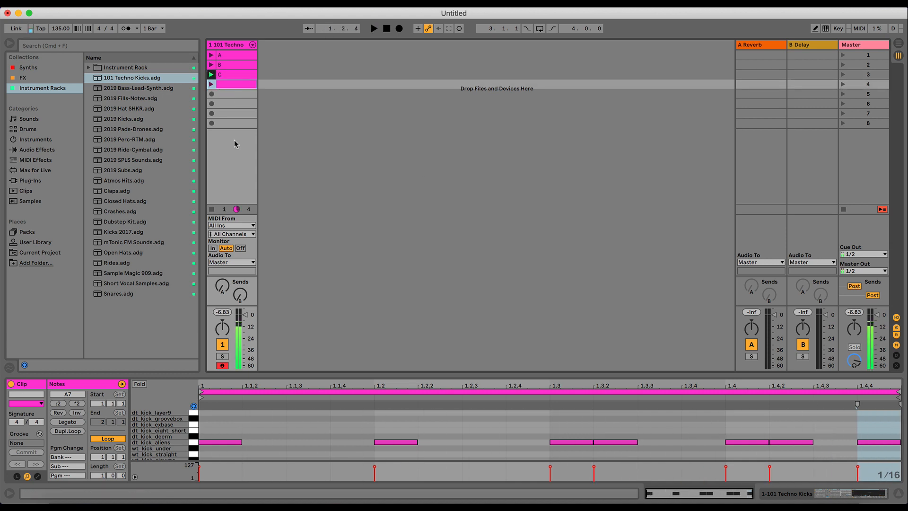
click(211, 84)
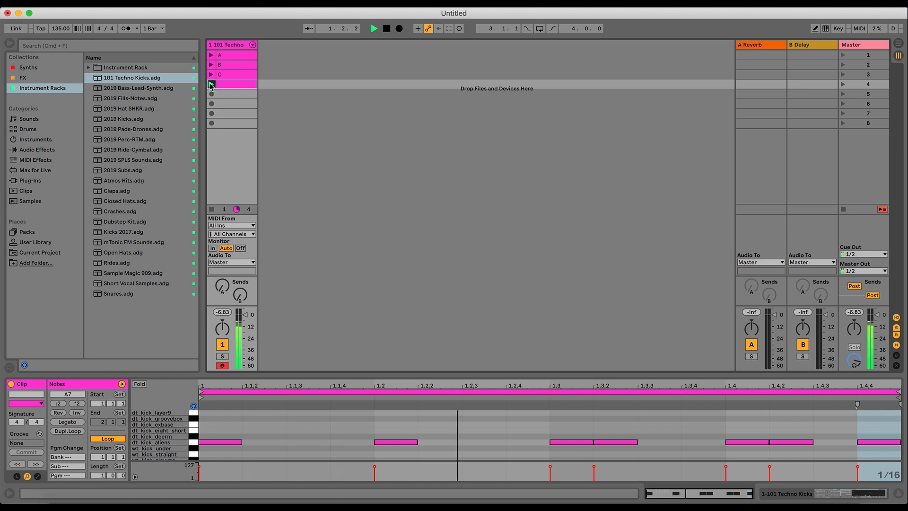
- Move the fourth clip's dt_kick_aliens note from 1.3.2 to 1.2.2
key(space)
click(615, 443)
key(Left)
key(Left)
key(Left)
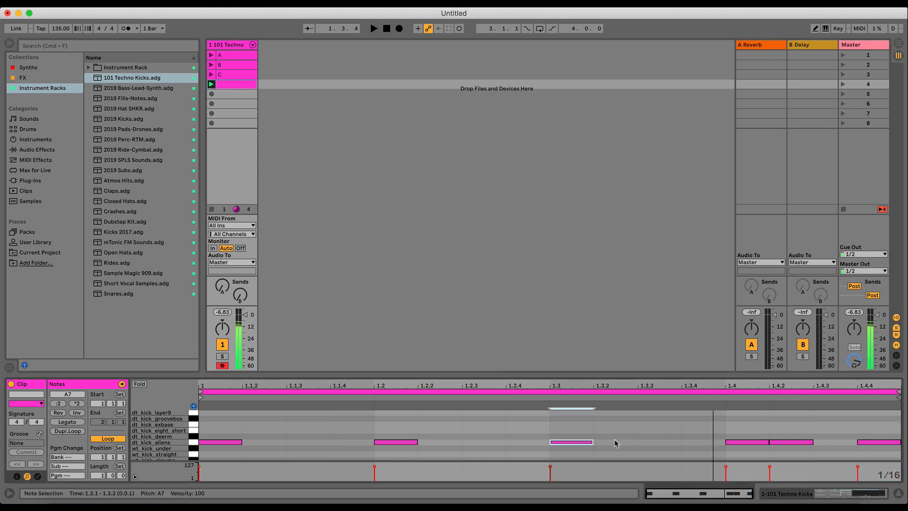
key(Left)
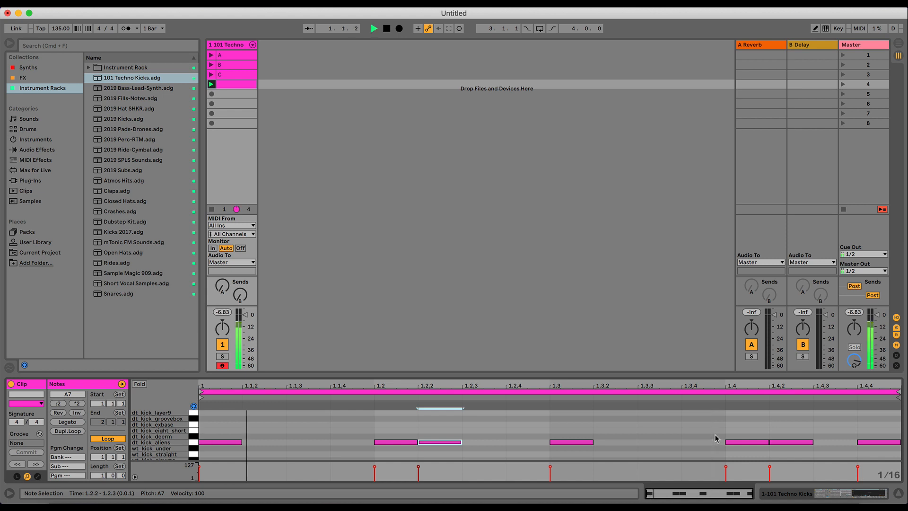
- Add a dt_kick_aliens note at 1.2.4 in the fourth clip, and delete the note at 1.4.2
key(Right)
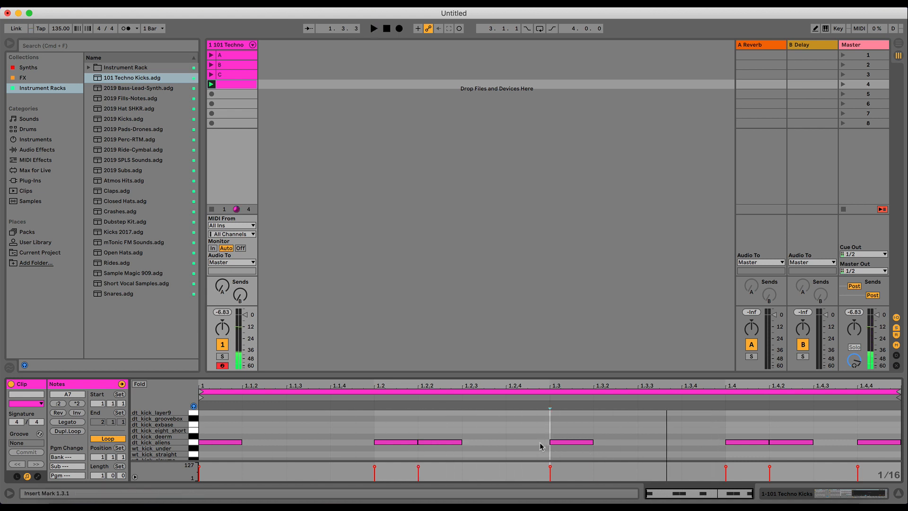
key(Right)
key(space)
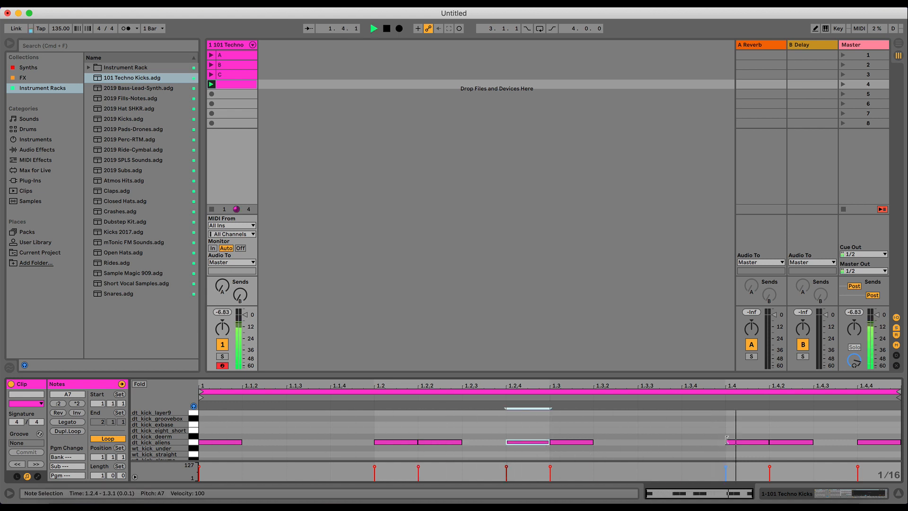
key(space)
double_click(780, 443)
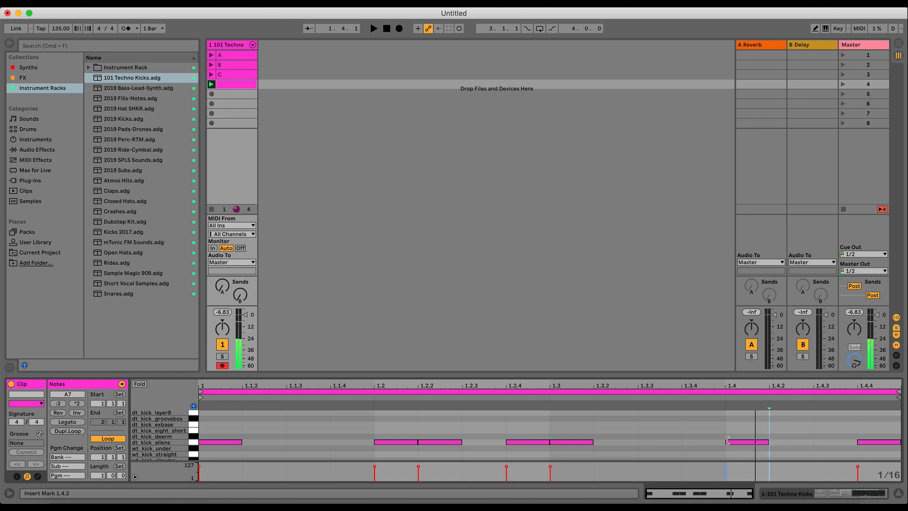
- Try a dt_kick_aliens note at 1.3.4 in the fourth clip, remove it again and play the pattern
double_click(703, 443)
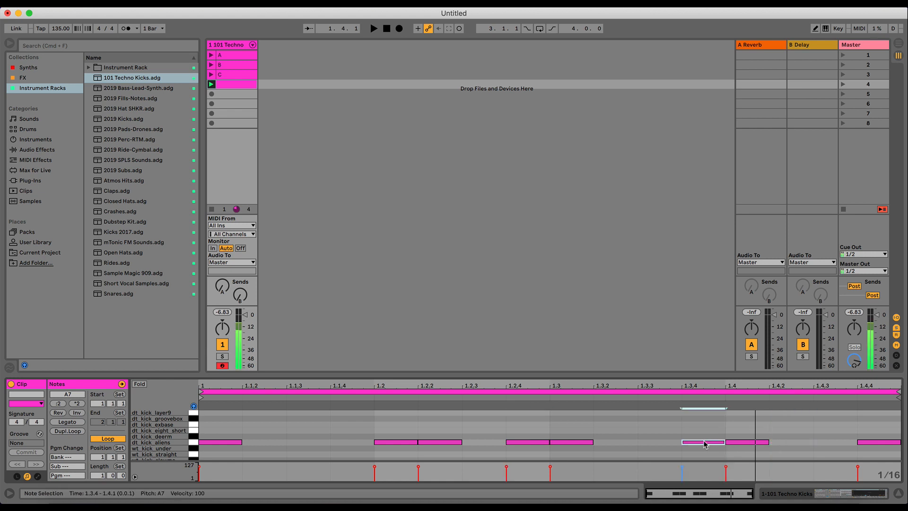
key(space)
key(space)
double_click(704, 442)
key(space)
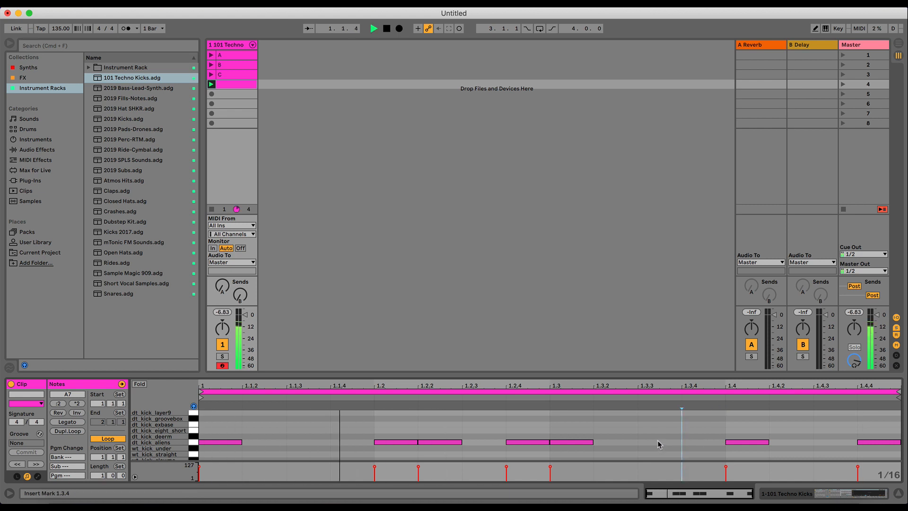
key(space)
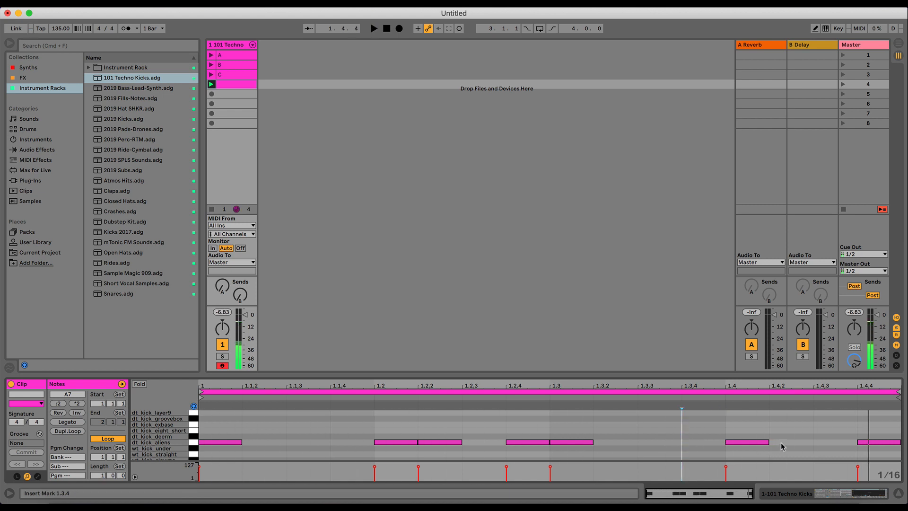
- Add a dt_kick_aliens note at 1.4.2 in the fourth clip and play the pattern
double_click(782, 443)
key(space)
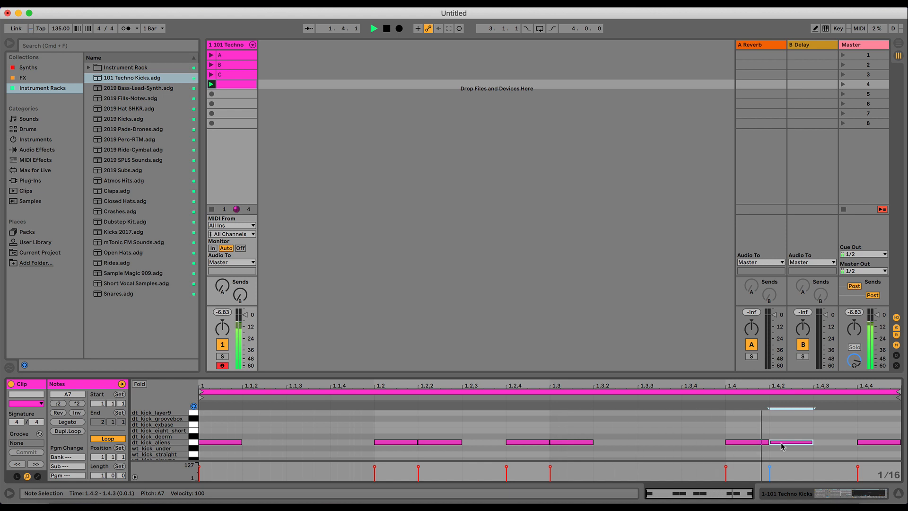
key(space)
- Check clip C's notes against the fourth clip, and rename the fourth clip as D
click(242, 76)
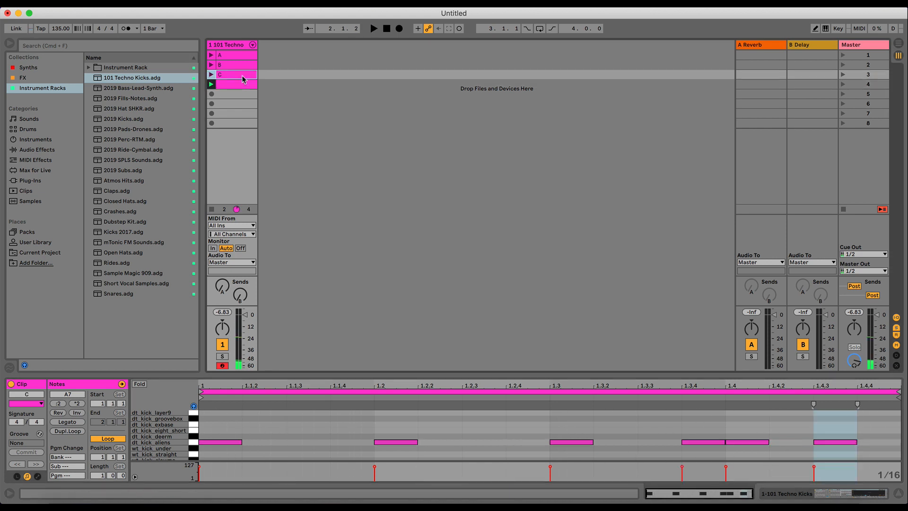
click(224, 89)
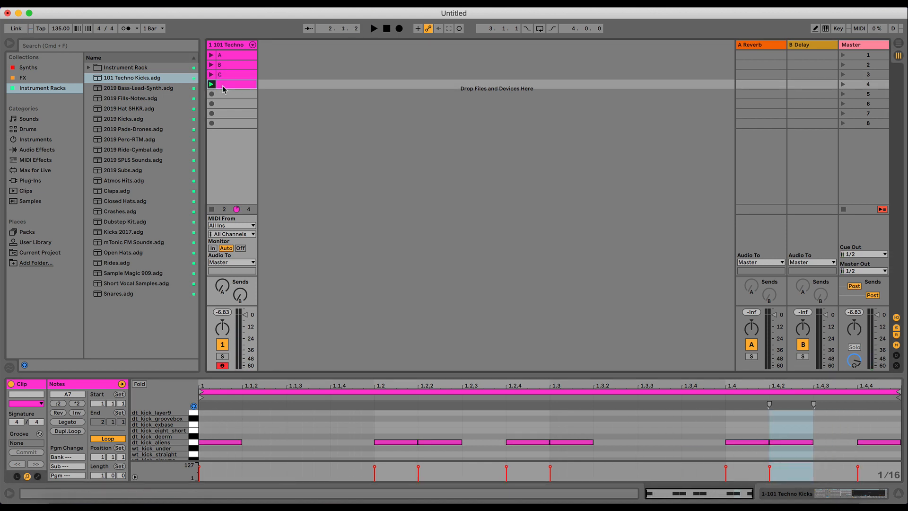
key(super+r)
key(Return)
- Insert a new MIDI track after the kick track and browse to the User Library's presets
click(231, 46)
key(super+shift+t)
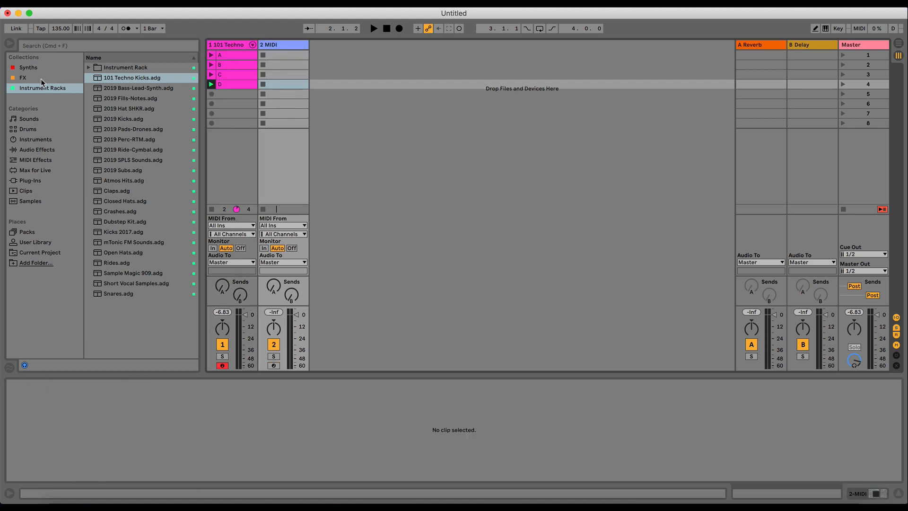
click(31, 243)
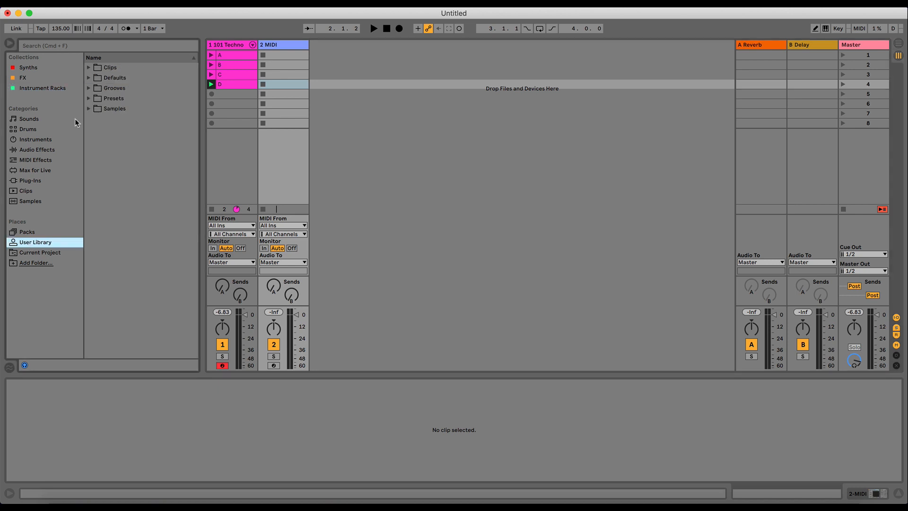
click(88, 99)
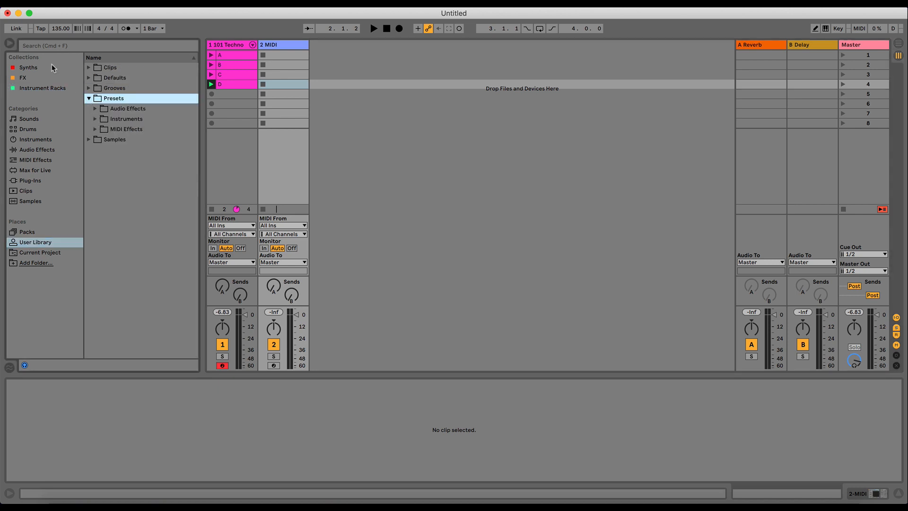
click(31, 90)
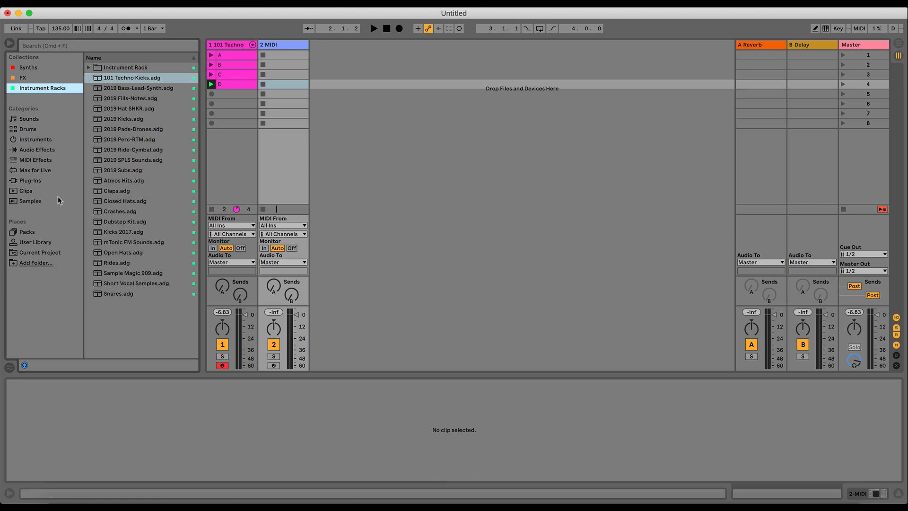
click(35, 204)
click(34, 243)
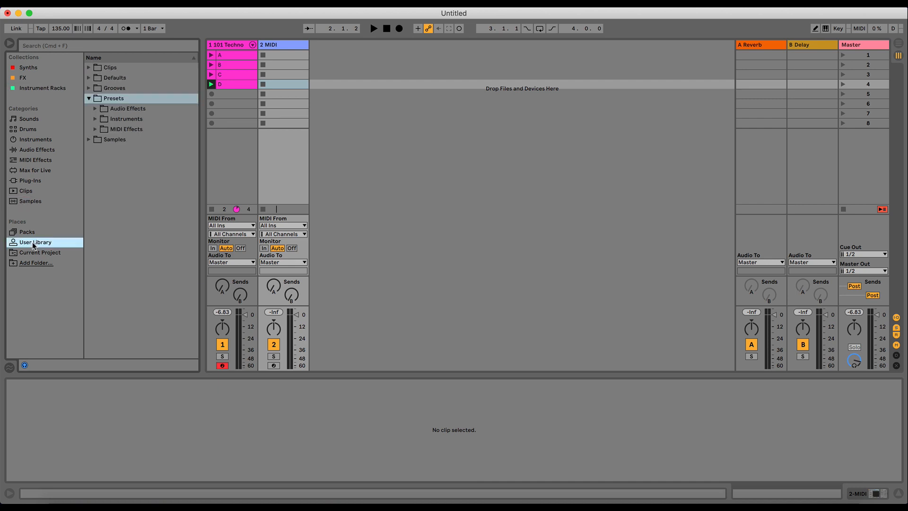
- Load Diva Sub Tom.adg from the Instrument Rack Bass folder onto the new MIDI track
click(95, 119)
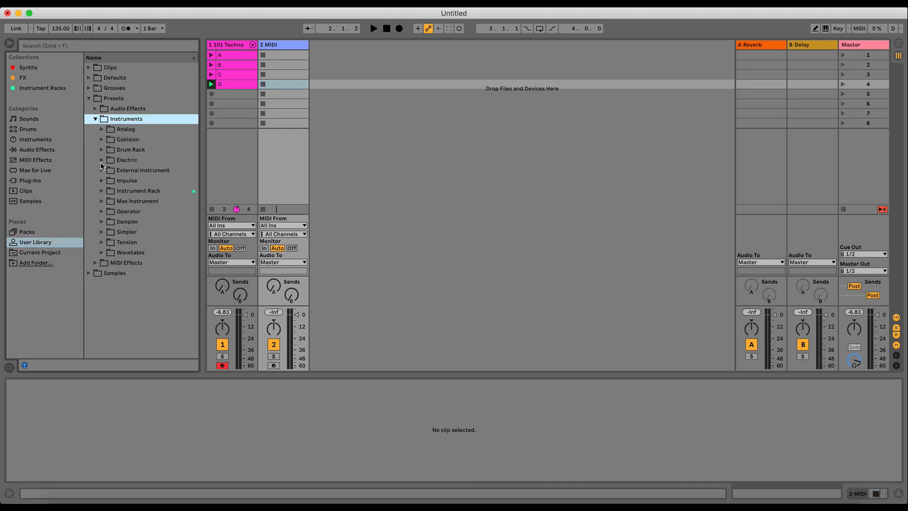
click(101, 191)
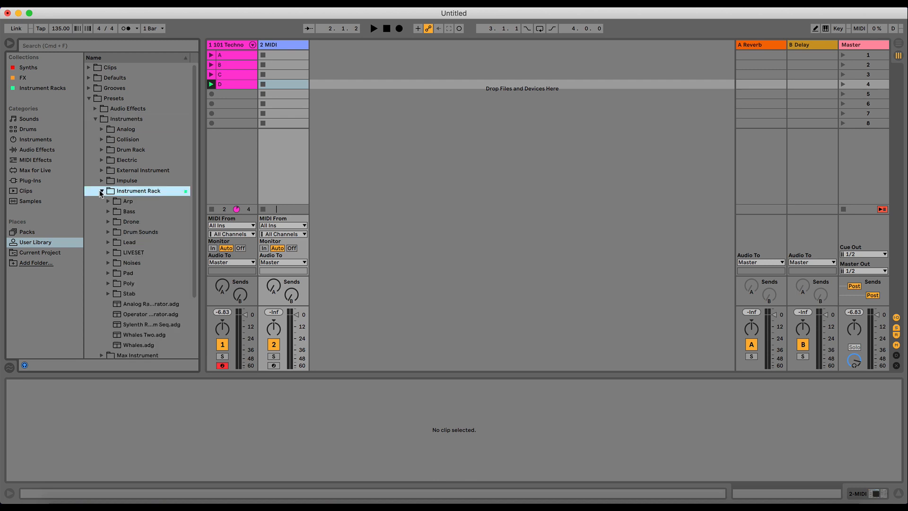
click(109, 212)
click(108, 212)
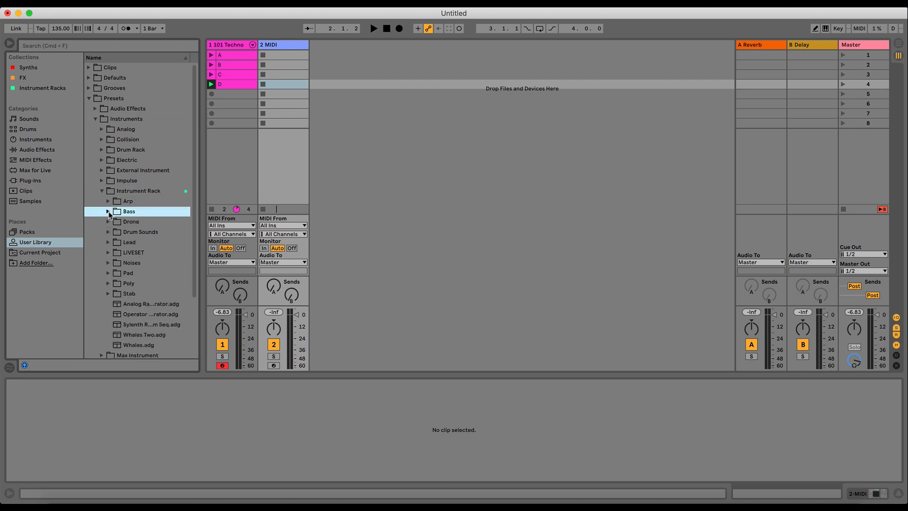
click(108, 212)
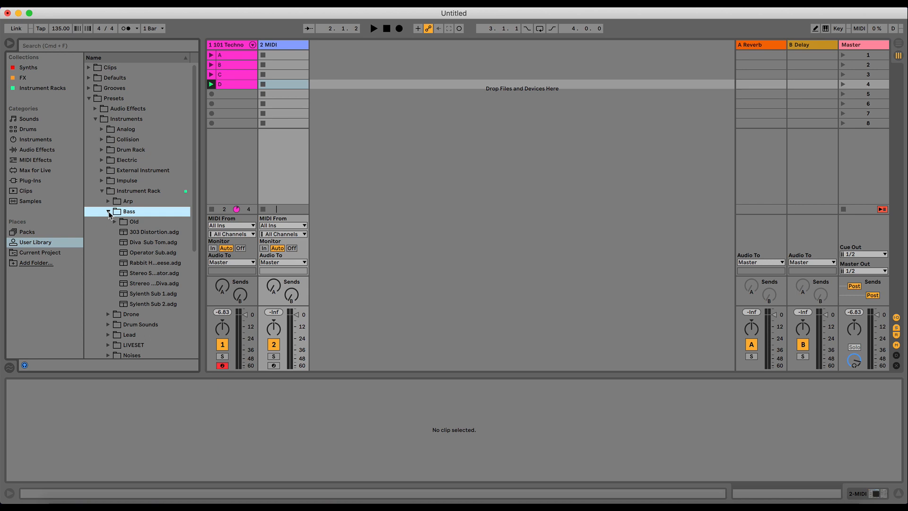
drag(152, 242, 280, 169)
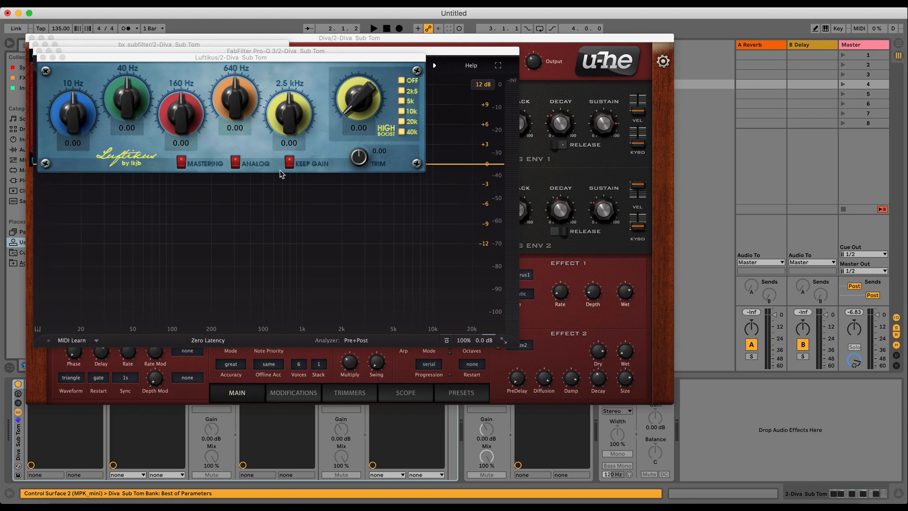
- Close the Luftikus, FabFilter Pro-Q 3 and bx_subfilter windows, and move the Diva window clear of the device chain
click(43, 57)
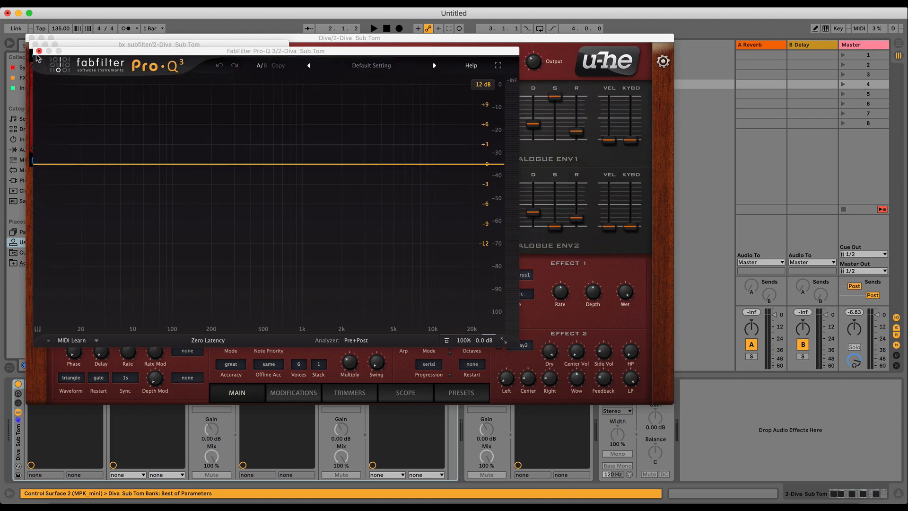
click(38, 51)
click(36, 45)
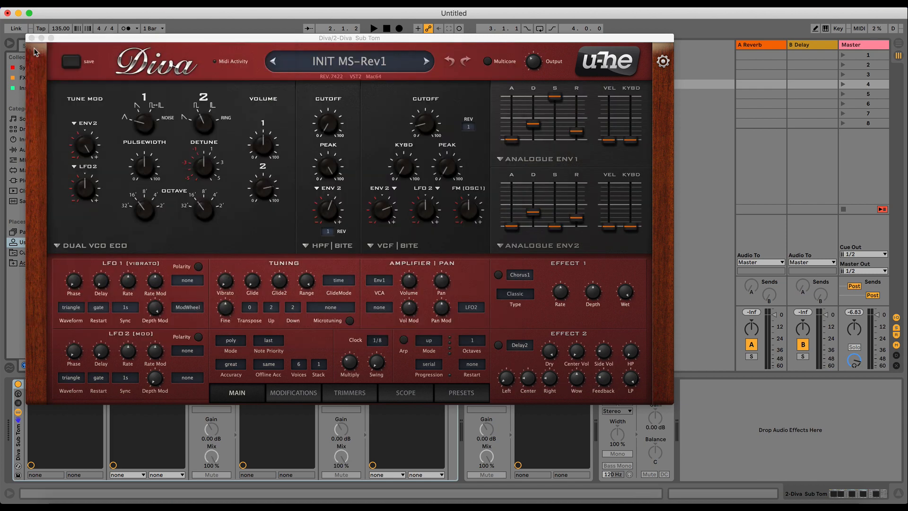
drag(79, 42, 170, 25)
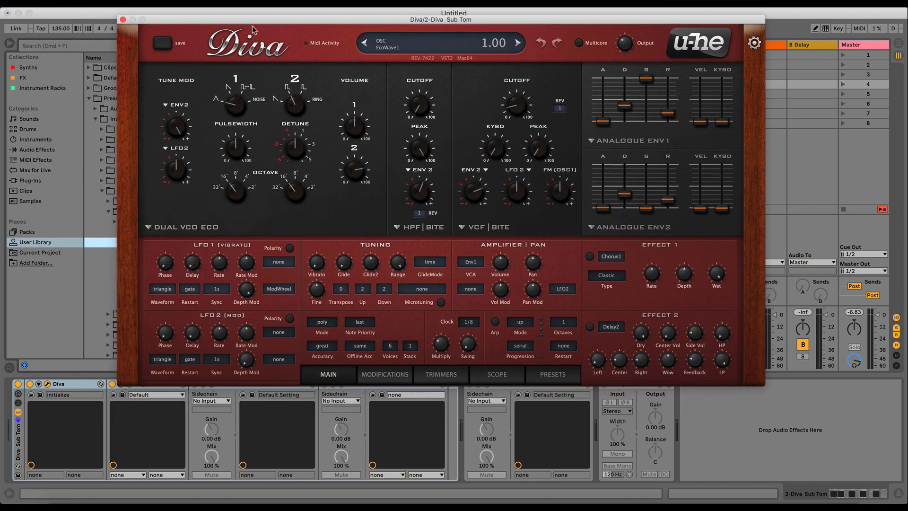
drag(255, 26, 258, 18)
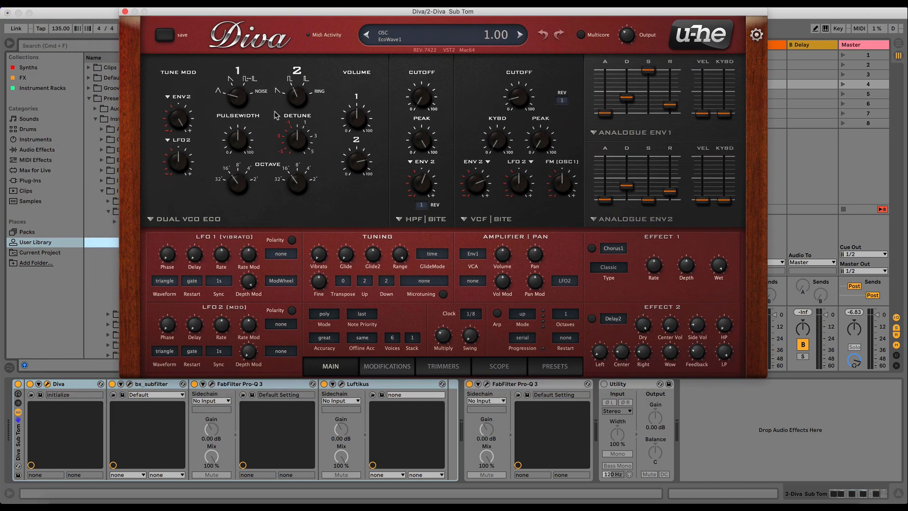
- Turn off Luftikus and the FabFilter Pro-Q 3 before it in the Diva rack, and close the Diva window
click(404, 386)
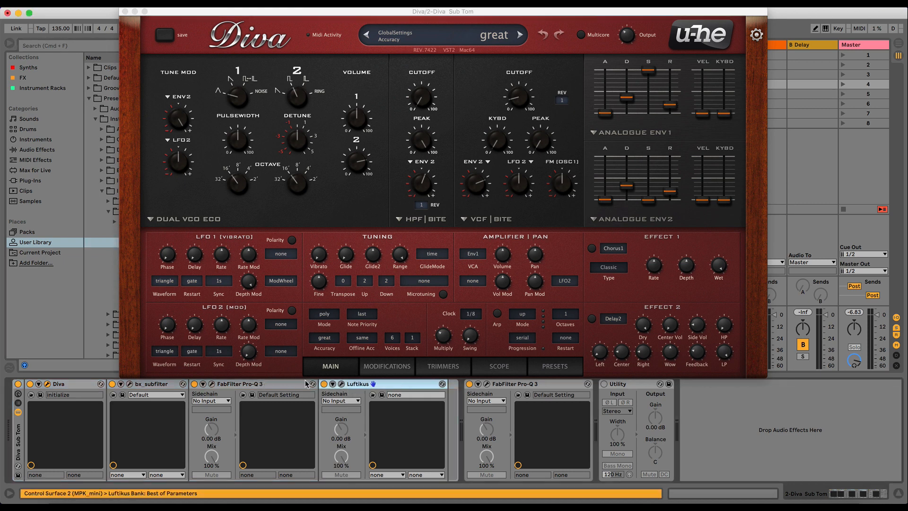
click(324, 385)
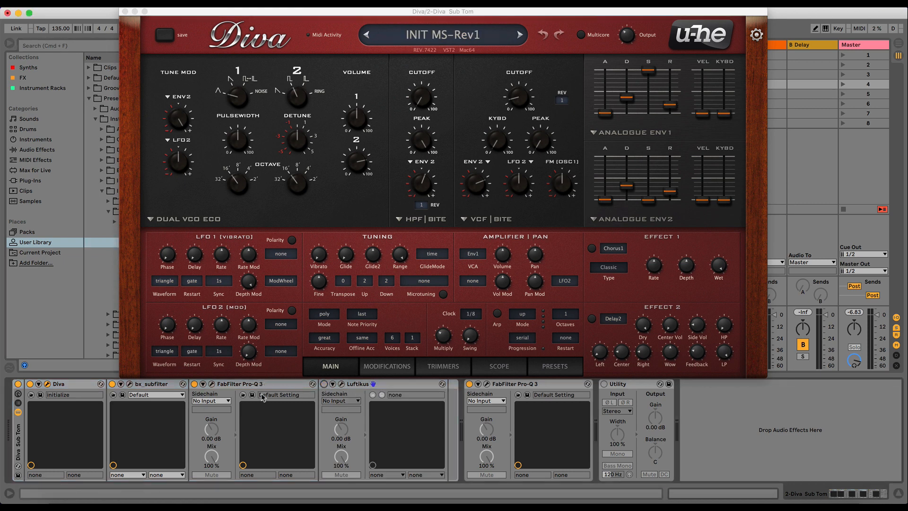
click(194, 384)
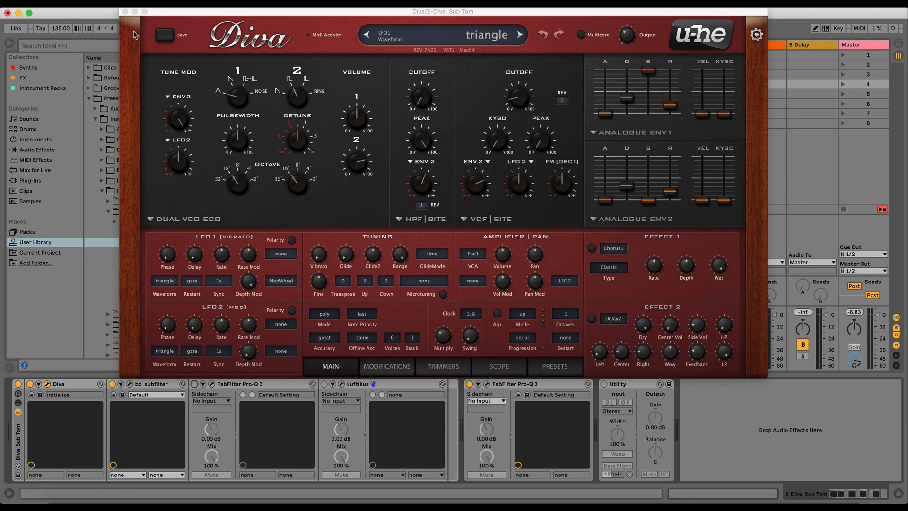
click(125, 12)
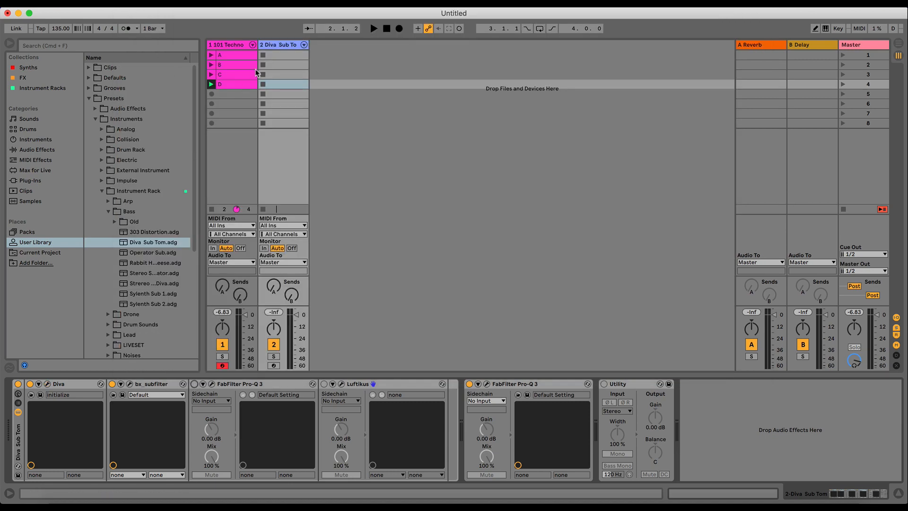
- Create an empty MIDI clip in the Diva track's first slot, briefly play kick clip A, and show the new clip's notes
double_click(278, 55)
click(212, 55)
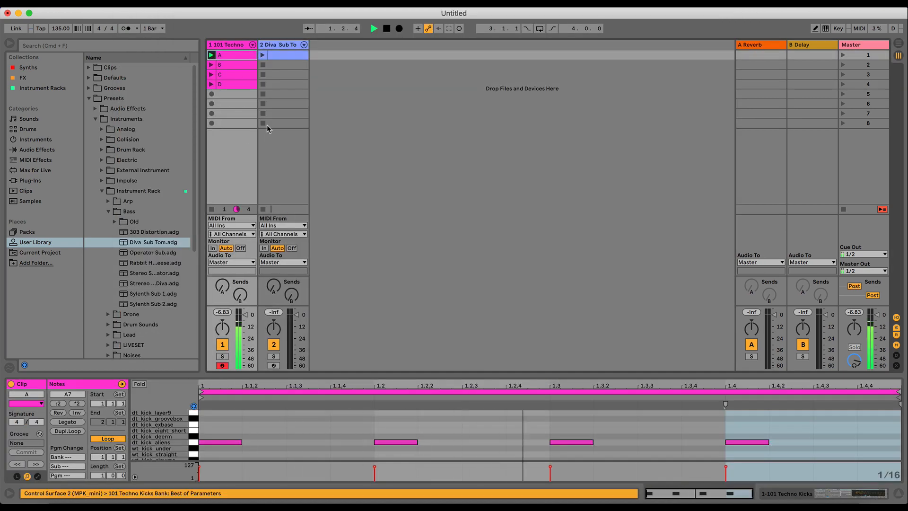
click(281, 55)
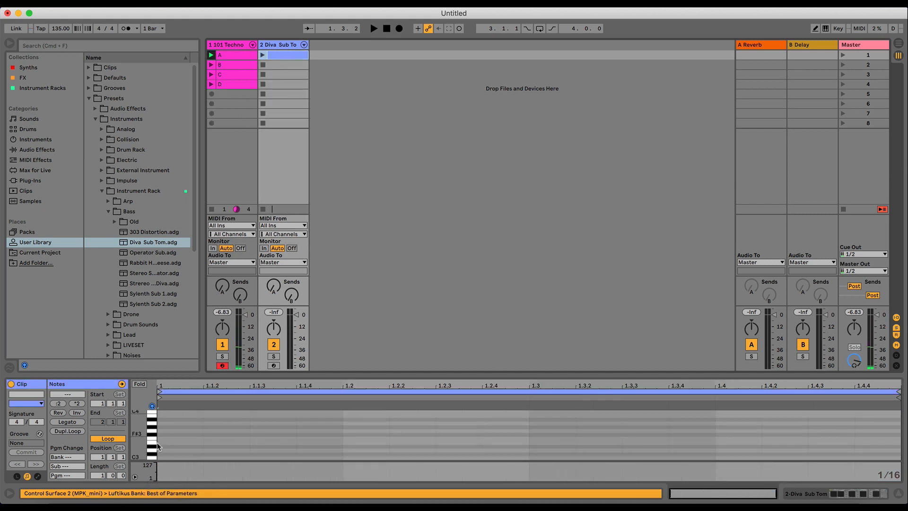
- Lower the Diva track's volume to -15.0 dB and audition its notes from C3 down to F1
drag(138, 445, 138, 419)
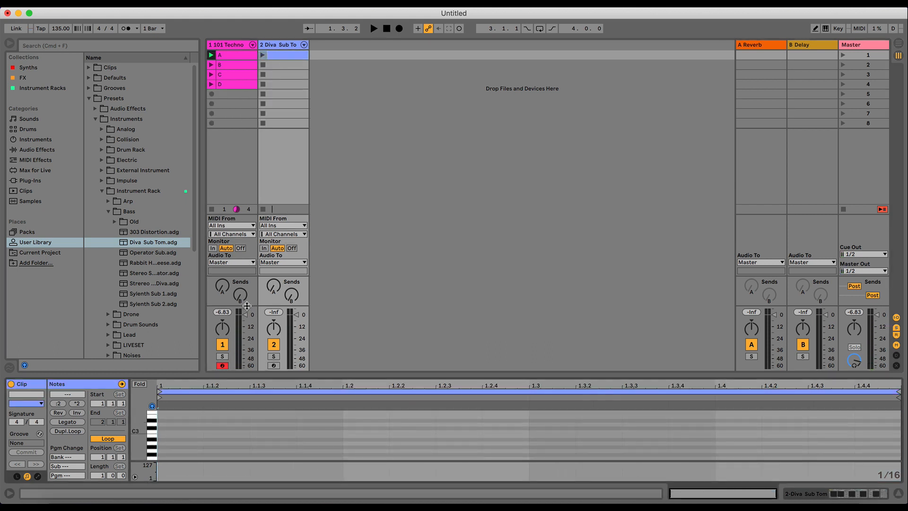
drag(249, 306, 297, 310)
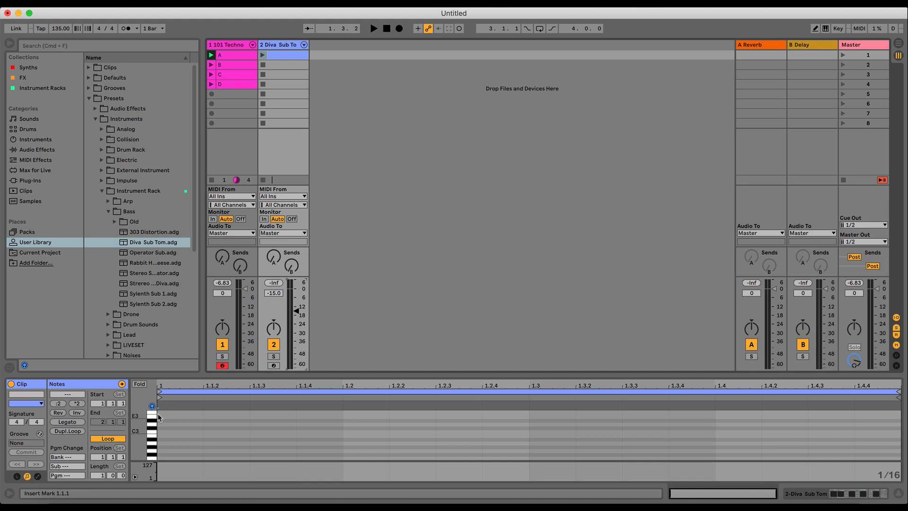
click(152, 431)
scroll(151, 431, down, 5)
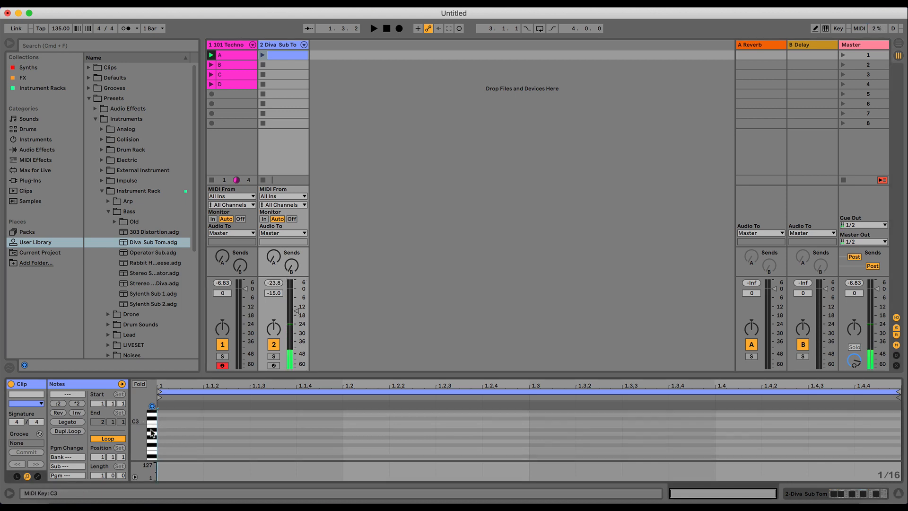
click(151, 431)
click(152, 431)
click(151, 435)
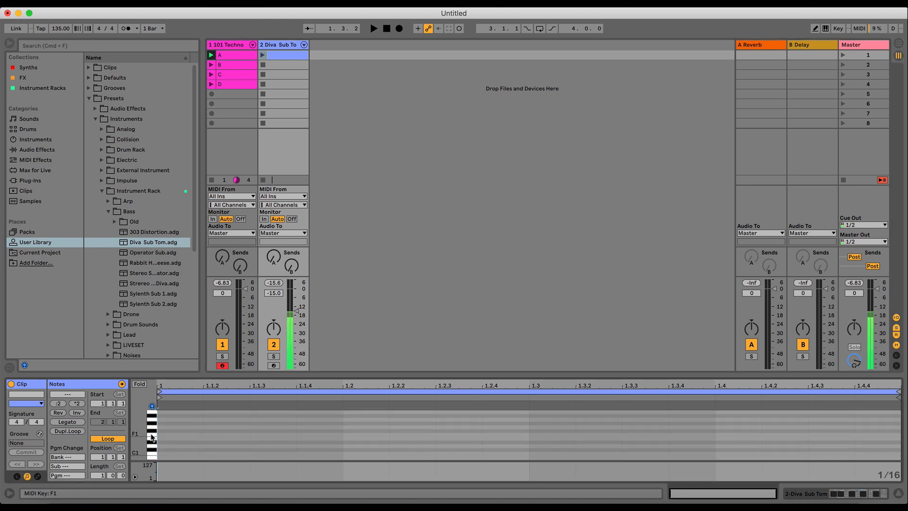
- Add an F1 note at 1.1.1 in the Diva clip and set the track's volume to -7.0 dB
double_click(175, 434)
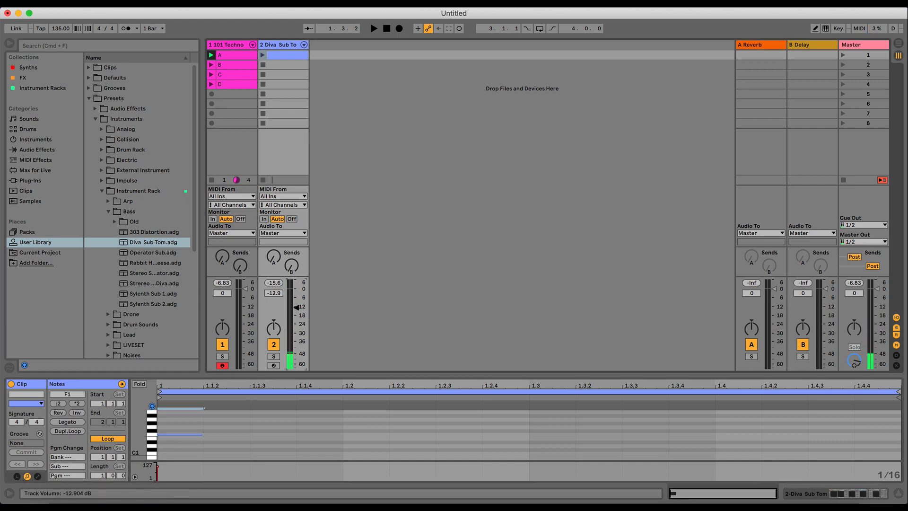
drag(305, 322, 305, 310)
click(153, 433)
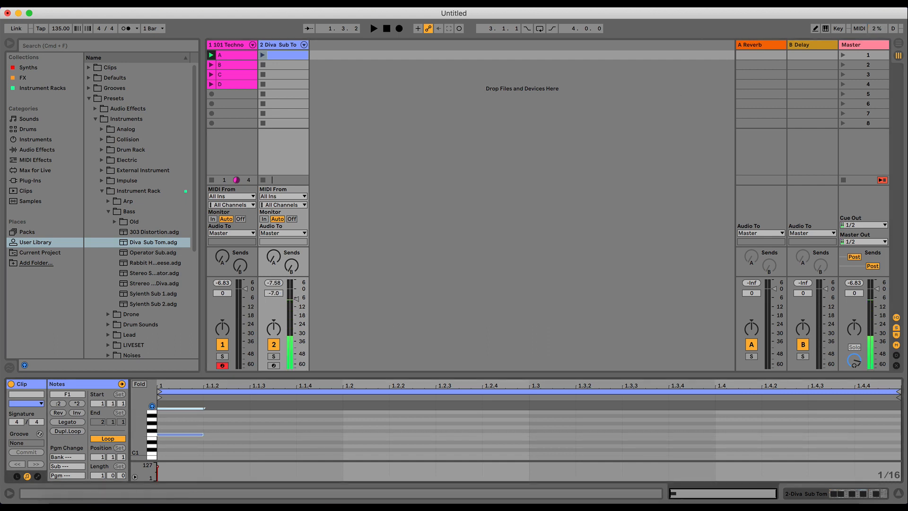
- Raise the system's output volume and audition the F1 note on the Diva track again
click(758, 2)
drag(826, 28, 838, 28)
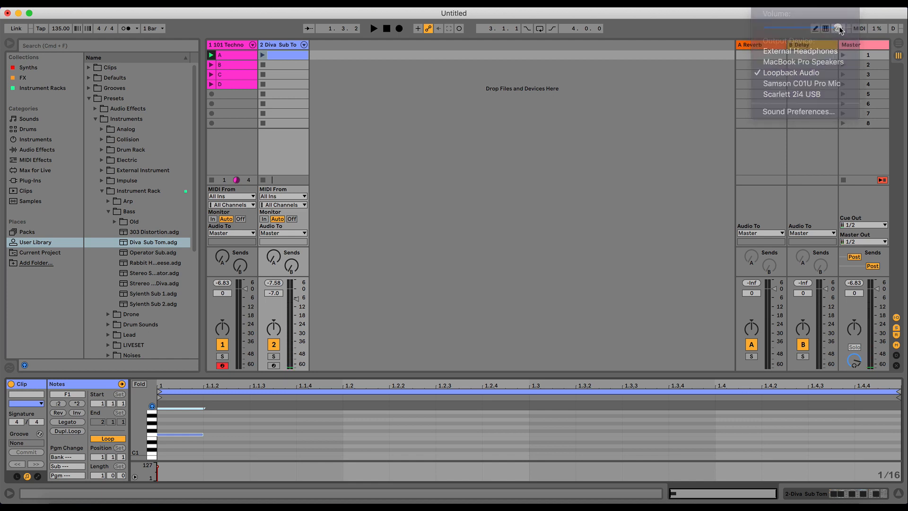
click(153, 434)
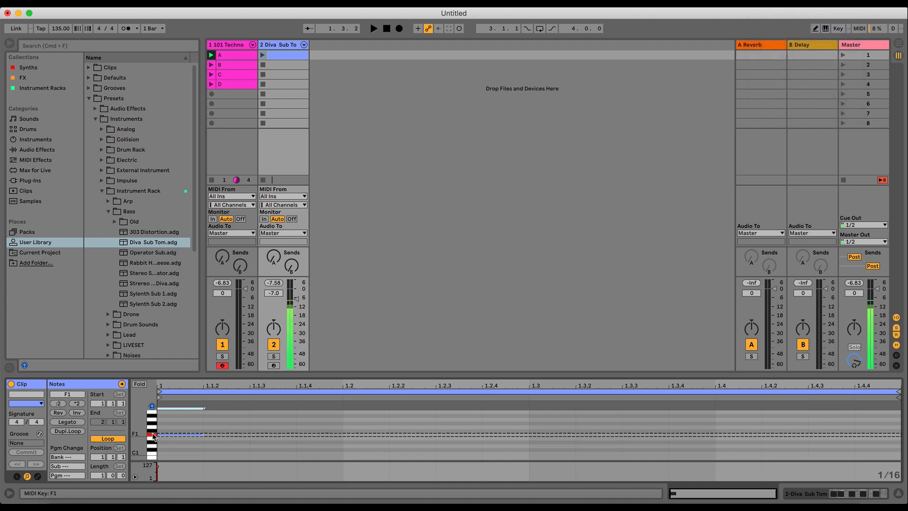
- Lower the kick track's volume to -4.3 dB while playing clip A, and stop playback
key(space)
drag(245, 289, 245, 295)
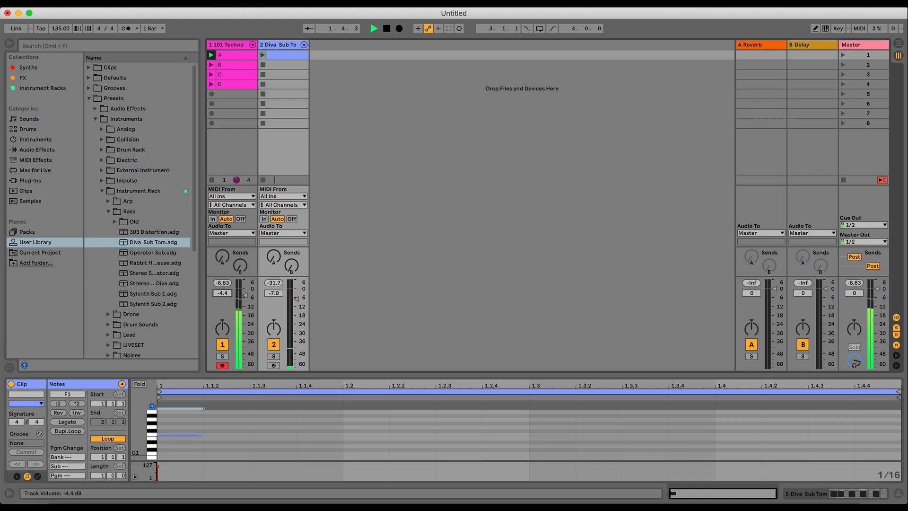
click(224, 292)
key(space)
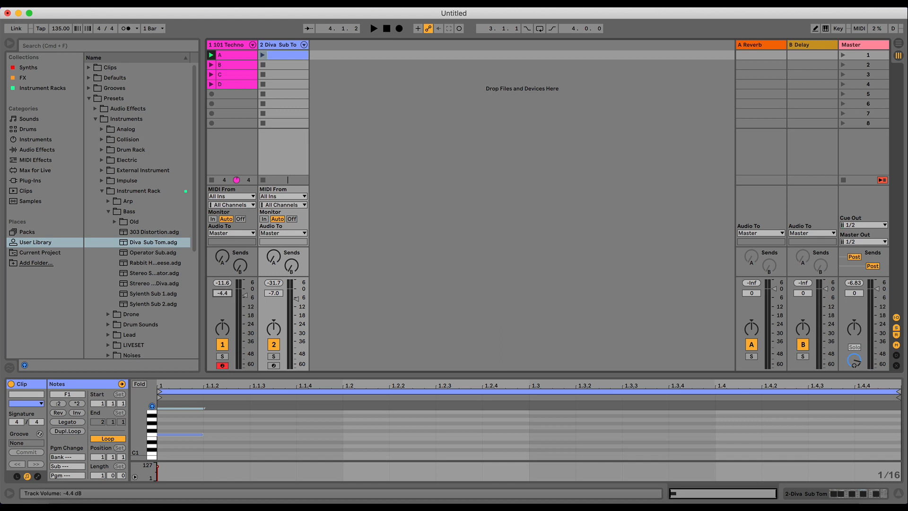
key(space)
drag(225, 292, 224, 292)
key(space)
- Check the system's output volume and briefly start and stop playback
click(670, 3)
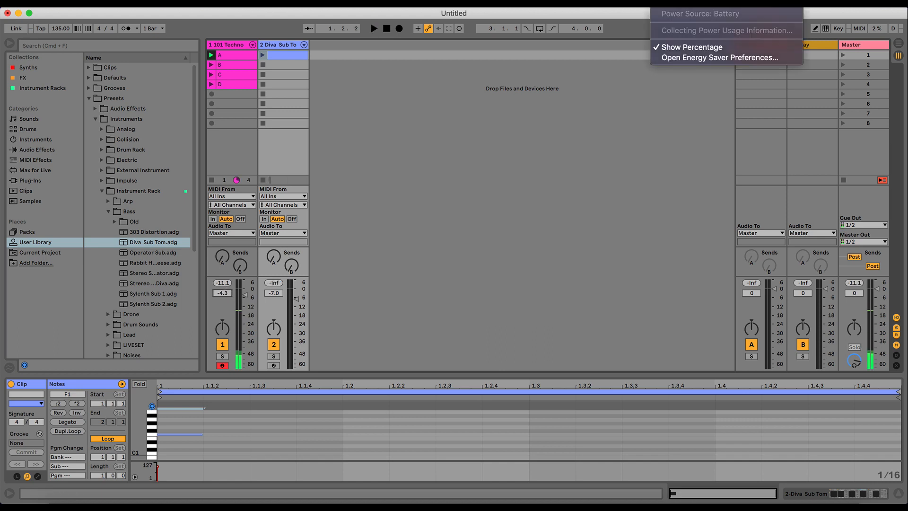
click(669, 3)
click(759, 3)
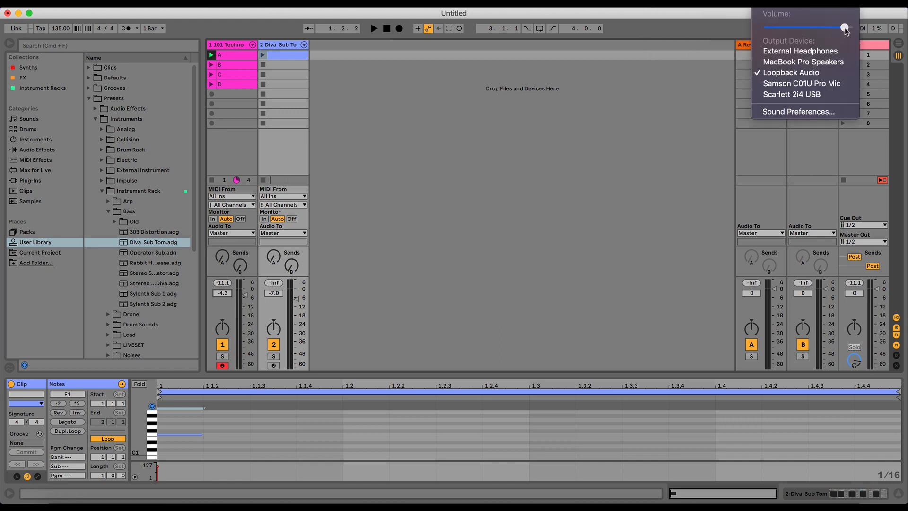
click(523, 122)
key(space)
key(space)
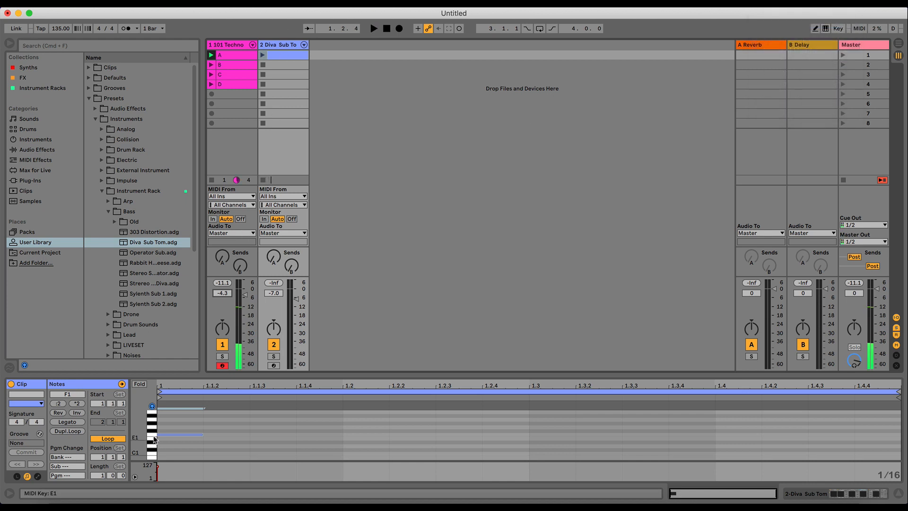
- Audition F1 on the Diva track and transpose the clip's note at 1.1.1 up to G1
click(151, 434)
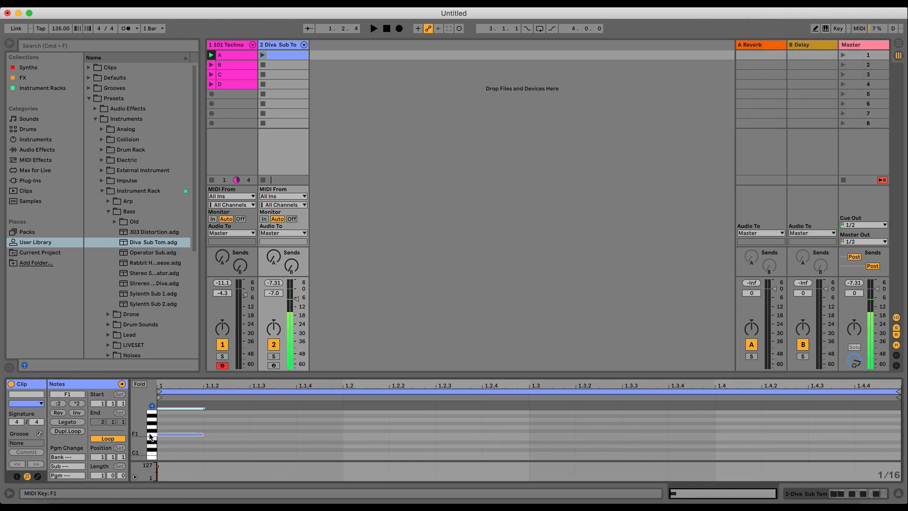
key(Up)
key(Up)
key(Up)
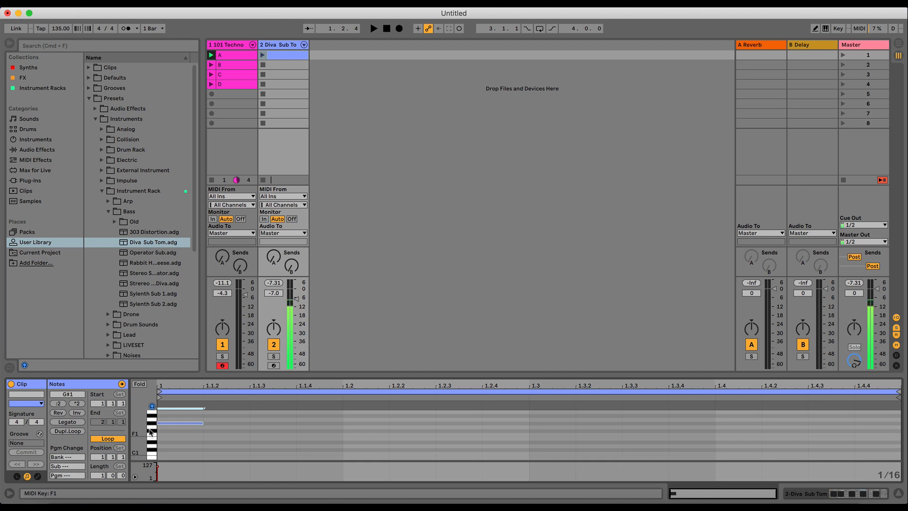
key(Down)
click(152, 428)
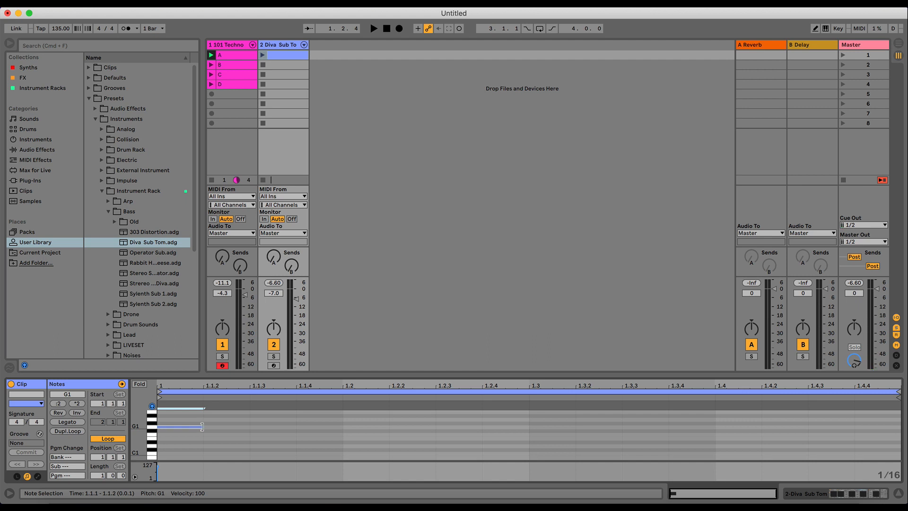
- Lengthen the G1 note to two sixteenths, add a matching one at 1.1.3, and draw four sixteenth G1 notes from 1.2.1 to 1.2.4
drag(202, 426, 356, 431)
double_click(267, 427)
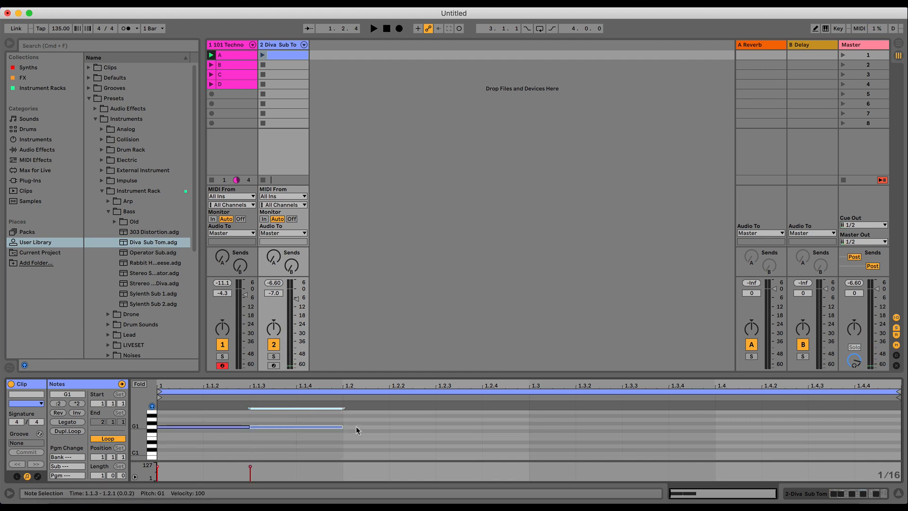
key(b)
click(369, 426)
click(410, 427)
click(456, 427)
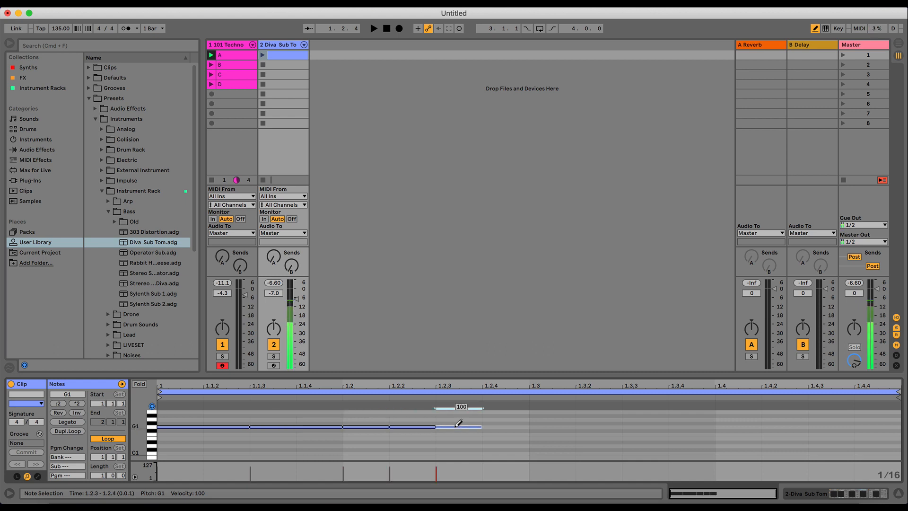
click(495, 426)
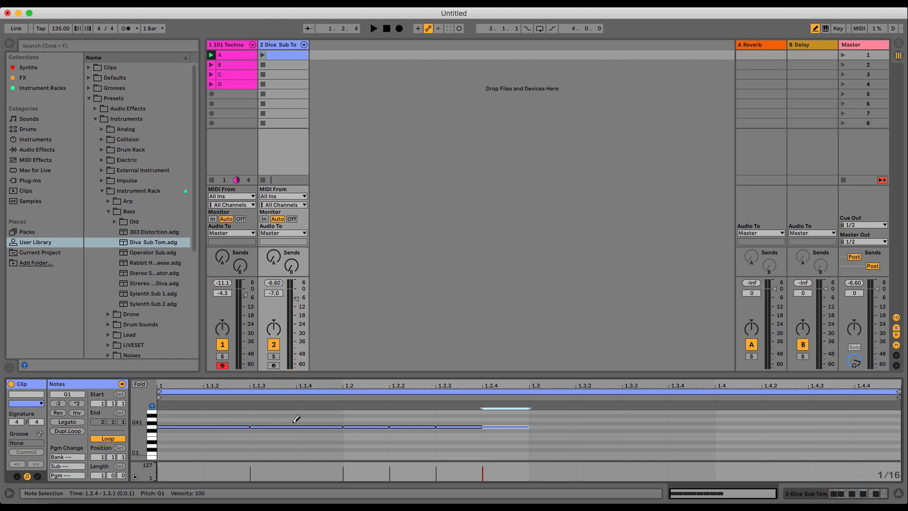
- Duplicate all six G1 notes to fill the clip's second half from 1.3
key(b)
drag(522, 417, 156, 431)
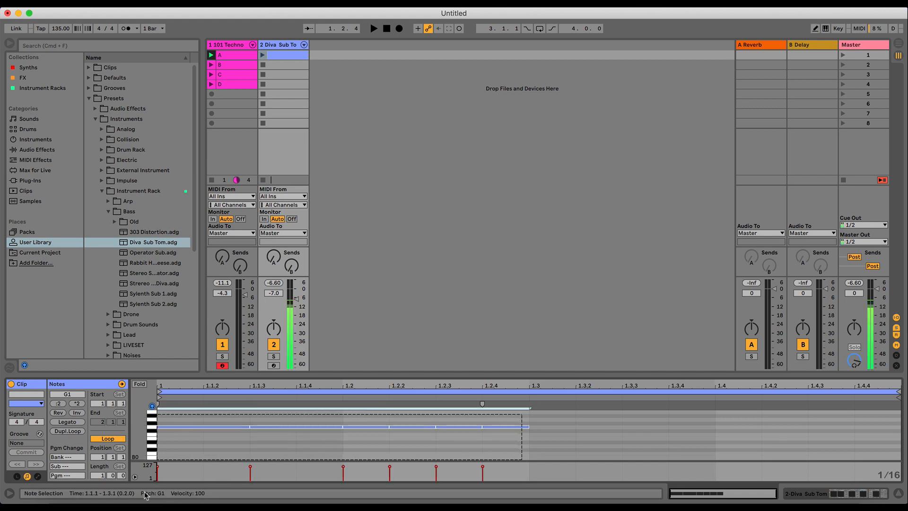
key(super+d)
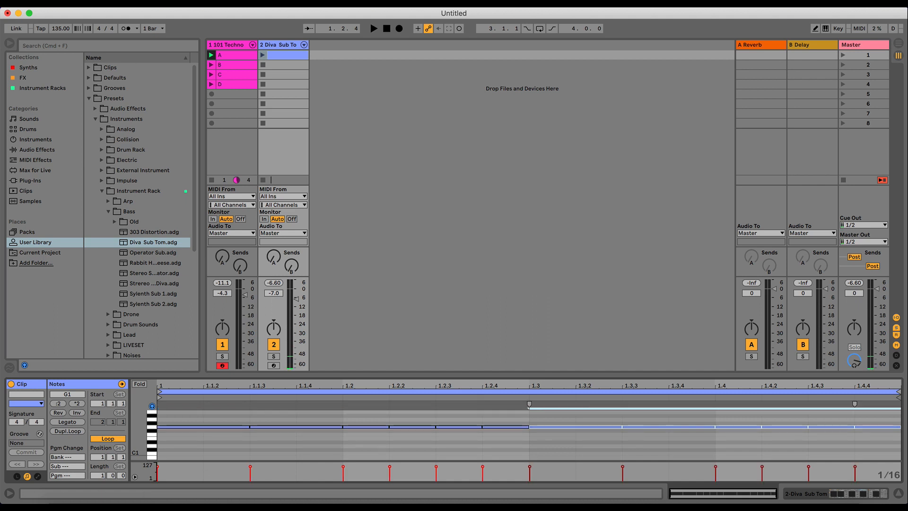
- Launch the Diva clip with kick clip A, solo the Diva track, show its device chain, and stop playback
click(263, 54)
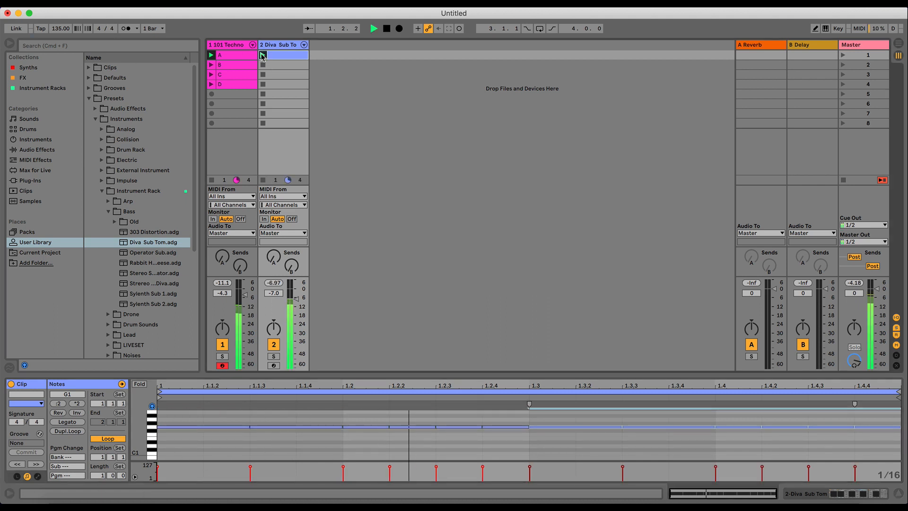
click(273, 356)
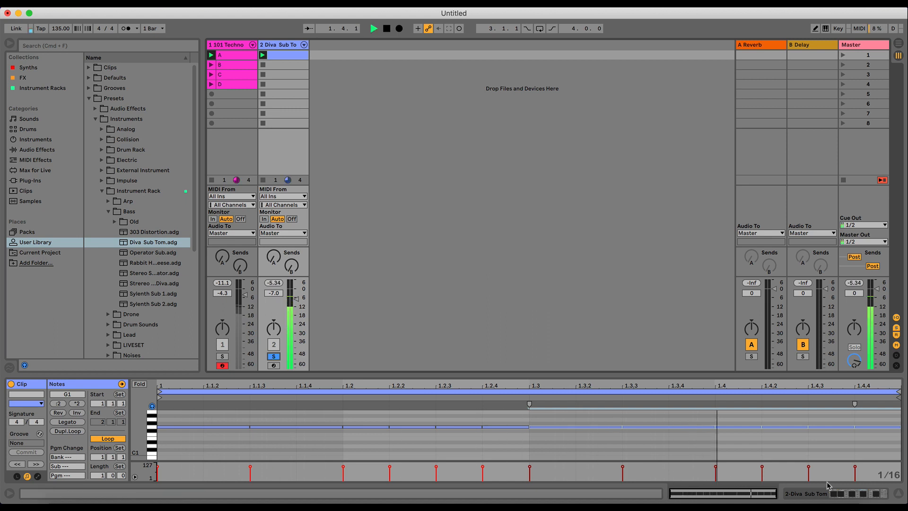
key(shift+Tab)
key(space)
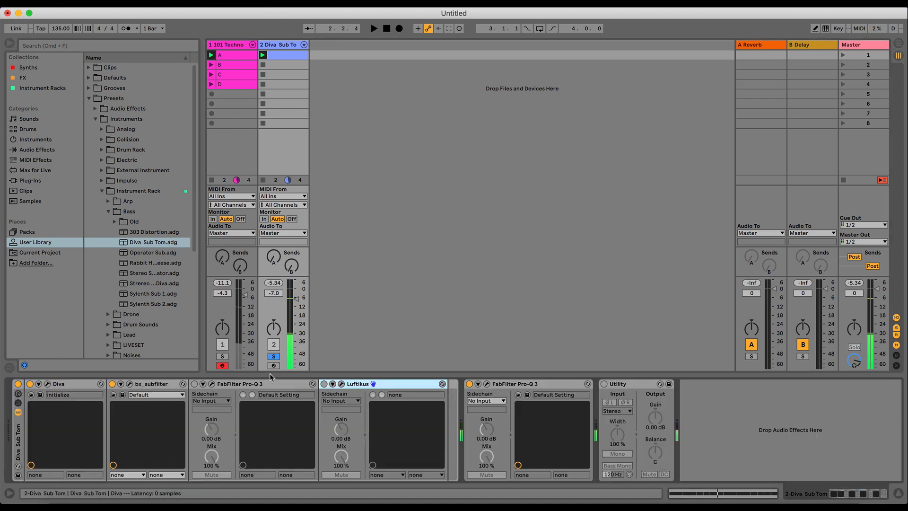
- Unsolo the Diva track and lower its volume to -11.6 dB while playing it against the kick
click(274, 356)
key(space)
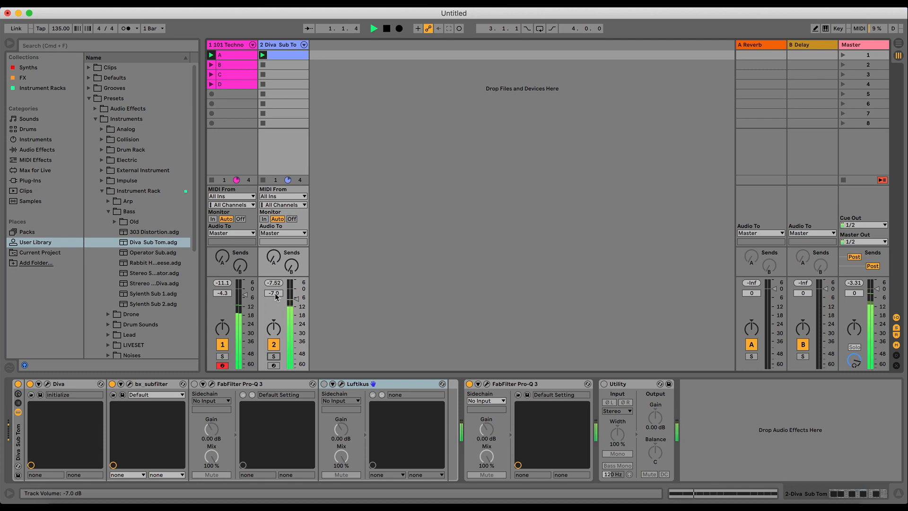
drag(274, 293, 296, 306)
key(space)
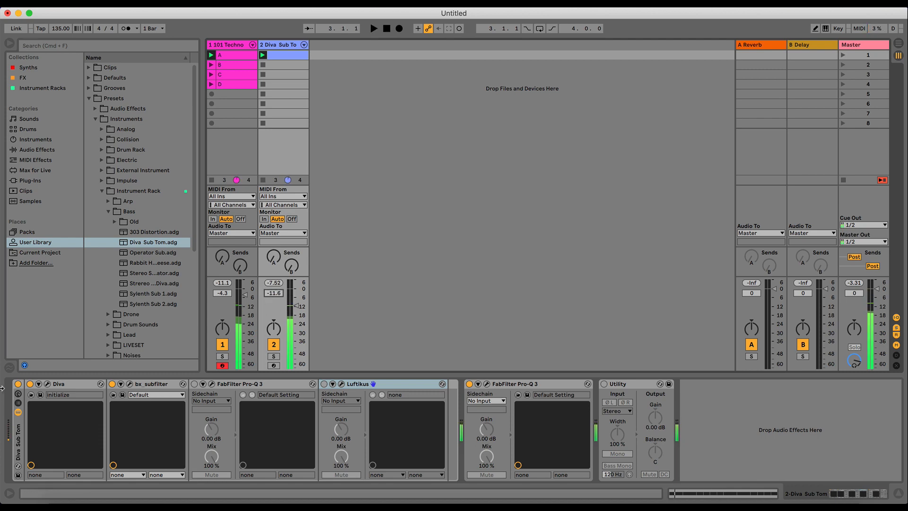
- Open the Diva synth, try envelope 2's decay, and raise the release of envelopes 1 and 2
click(47, 384)
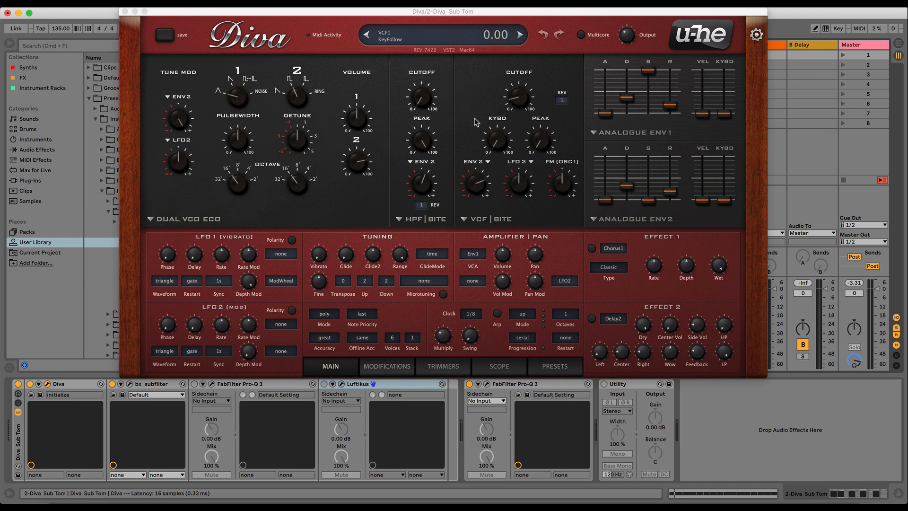
mouse_move(625, 188)
mouse_down()
mouse_move(627, 176)
mouse_move(627, 188)
mouse_up()
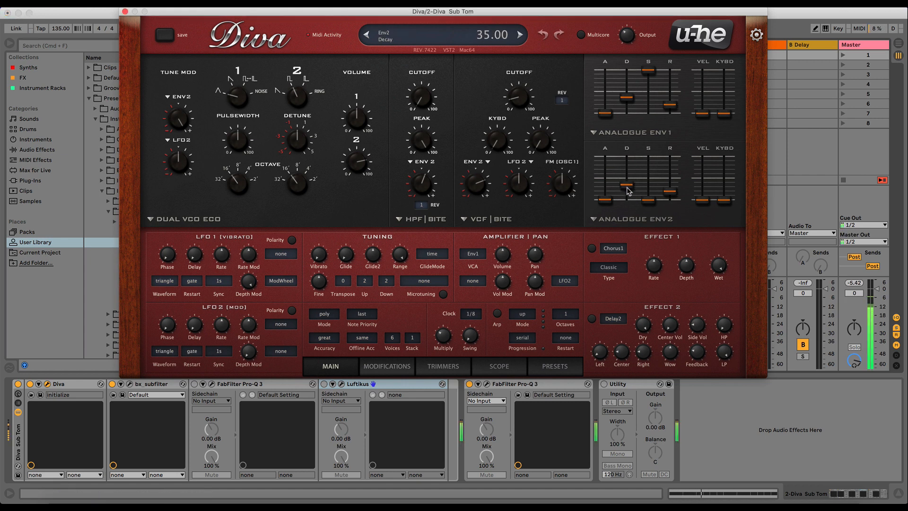
click(543, 34)
drag(627, 186, 628, 188)
drag(651, 205, 676, 168)
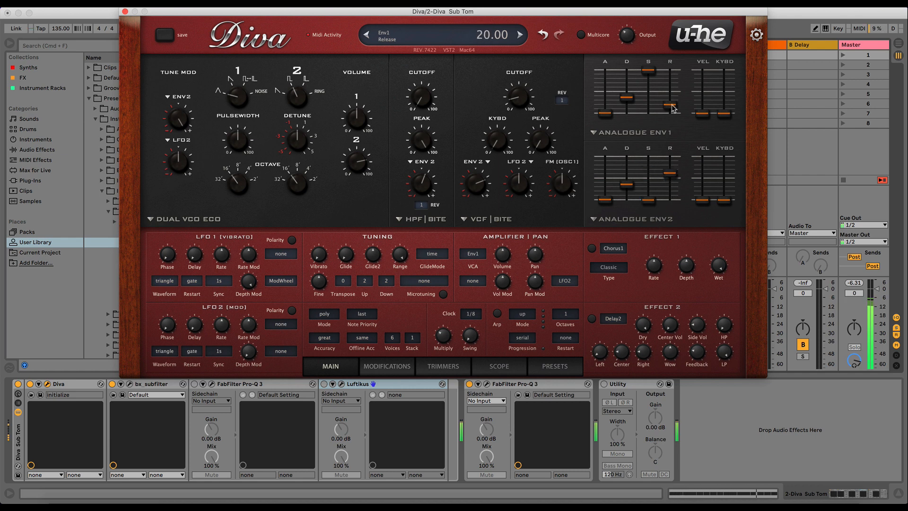
mouse_move(671, 105)
mouse_down()
mouse_move(672, 77)
mouse_move(676, 127)
mouse_move(675, 35)
mouse_move(687, 127)
mouse_move(673, 107)
mouse_up()
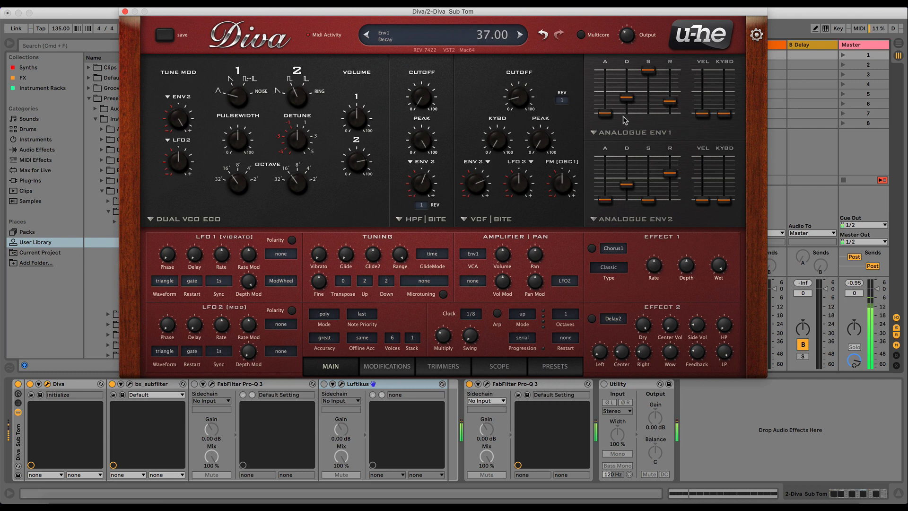
click(125, 11)
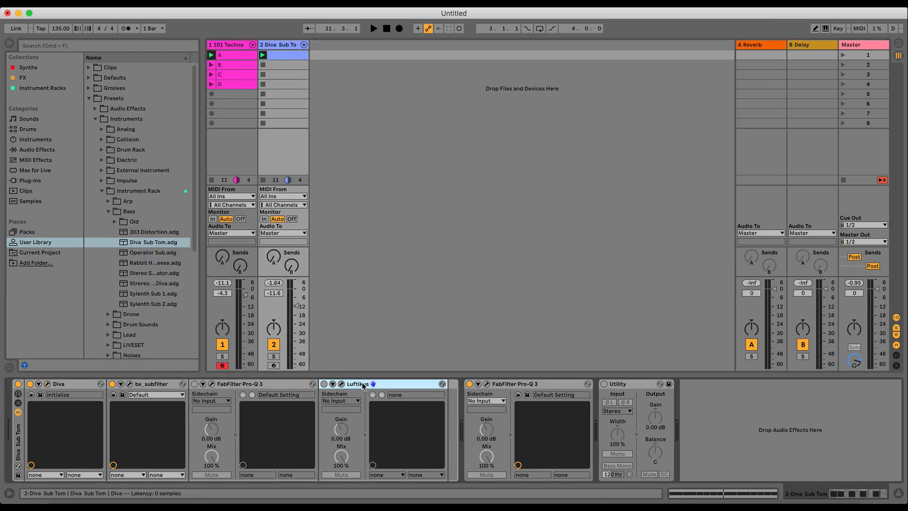
- Delete the Luftikus effect from the Diva rack and set Diva's Env2 tune modulation to 24.00 after hearing it at zero
key(Delete)
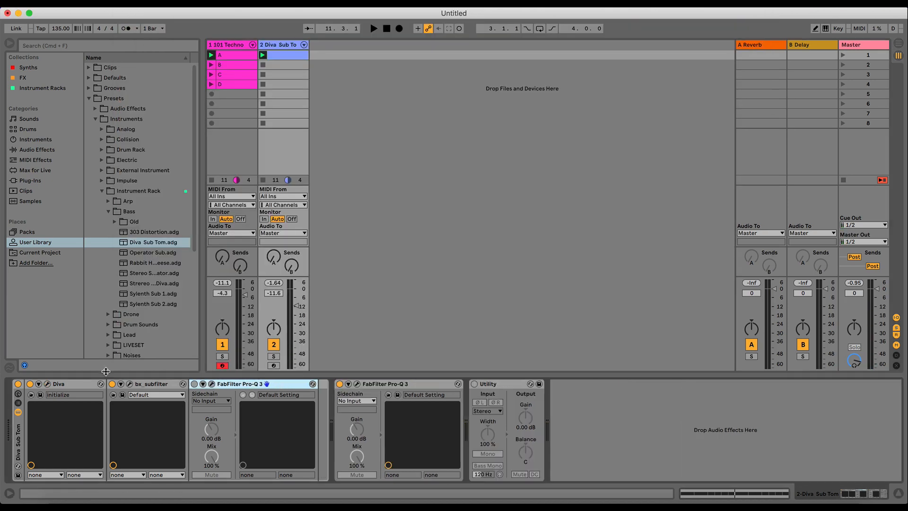
click(48, 385)
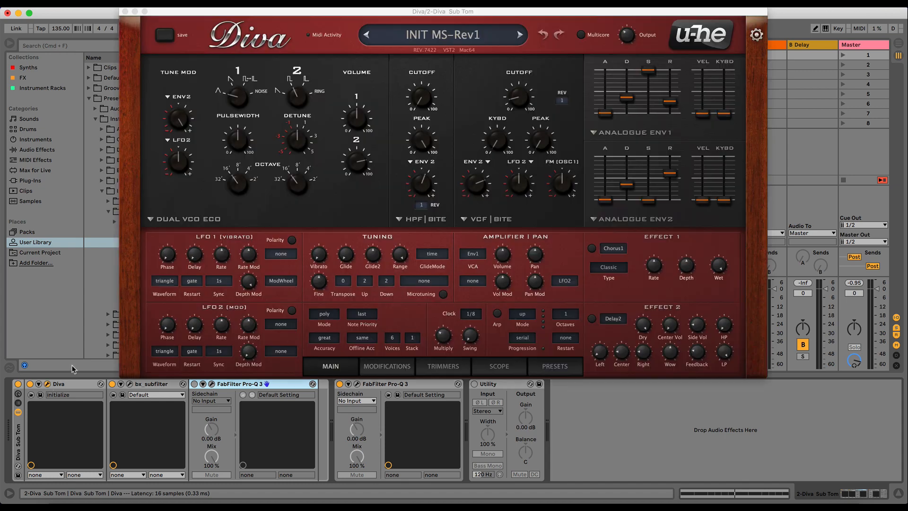
double_click(181, 124)
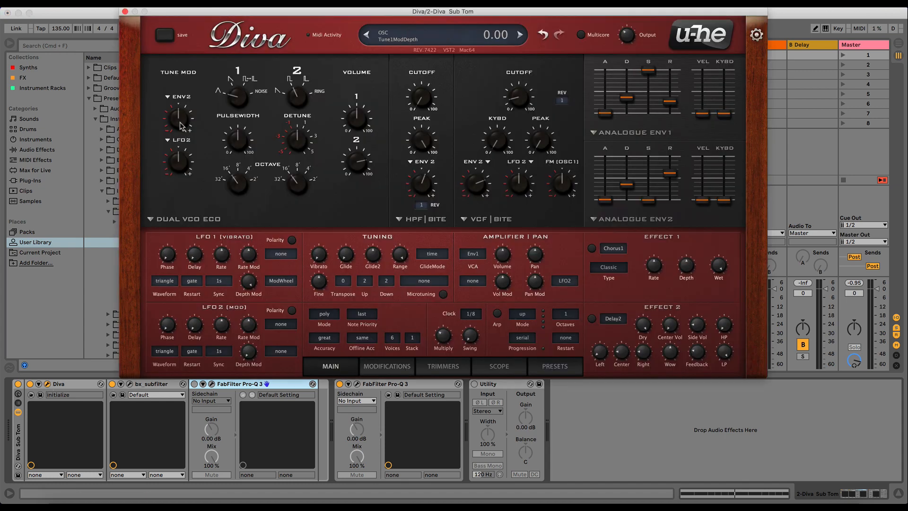
drag(180, 126, 180, 114)
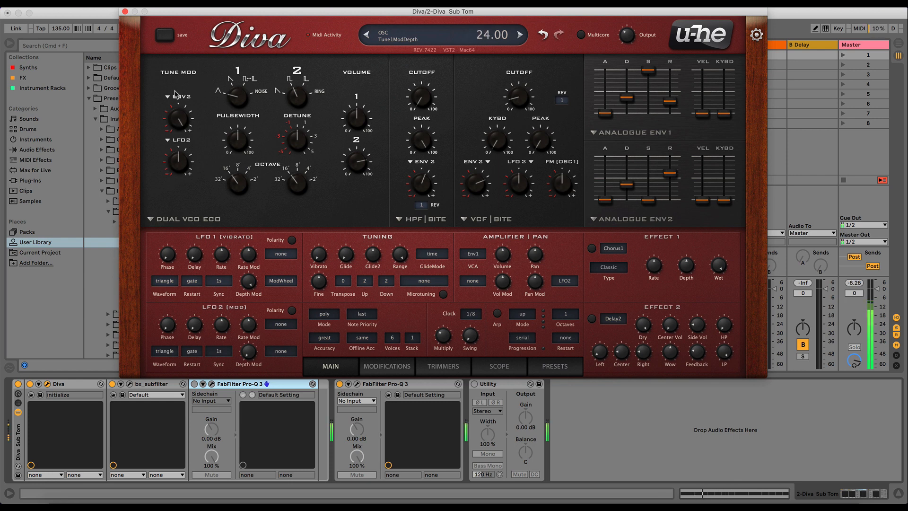
click(124, 11)
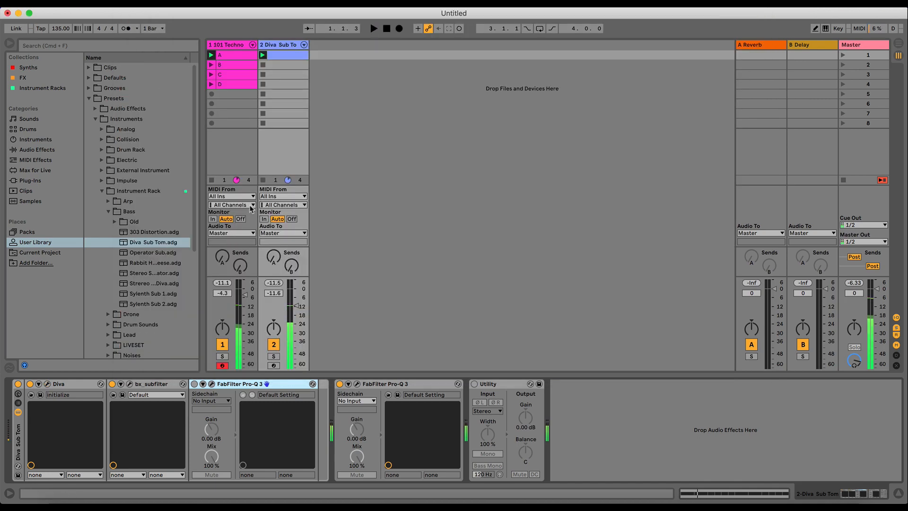
- Play the groove, disarm the kick track, select the Diva track, and stop playback
key(space)
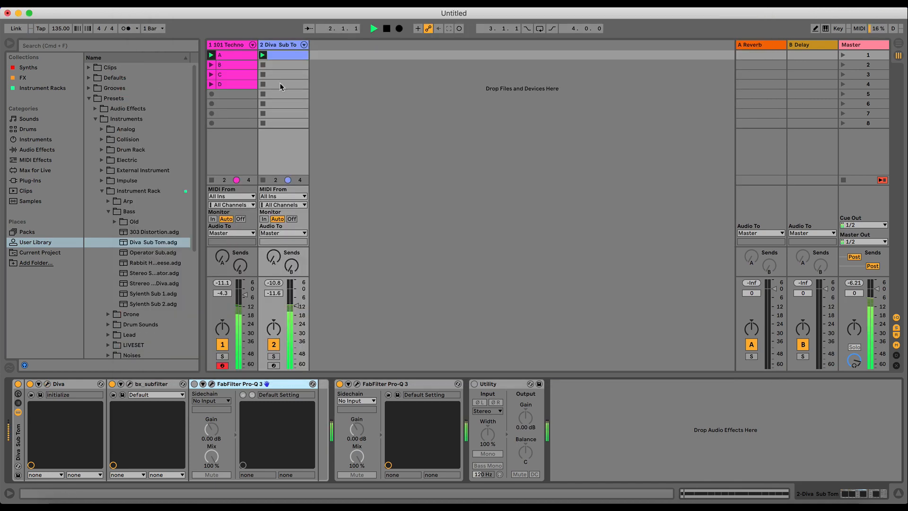
click(221, 365)
click(270, 46)
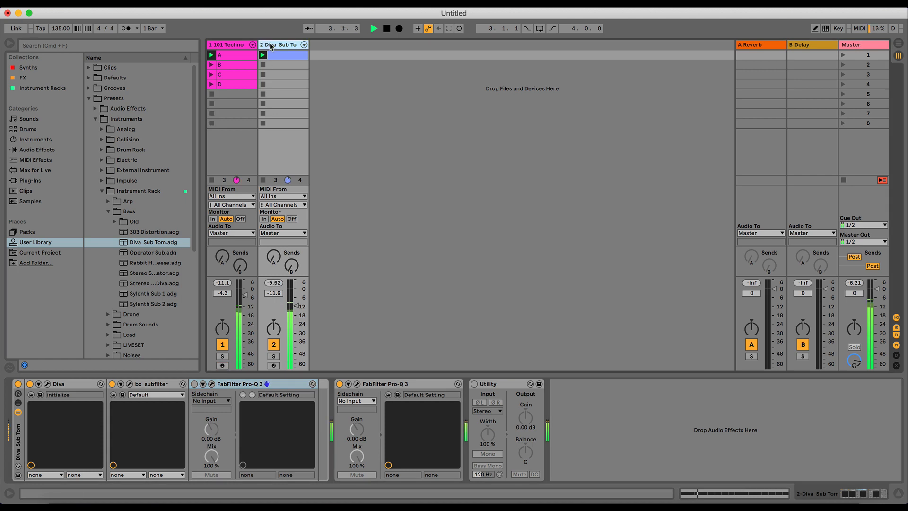
key(space)
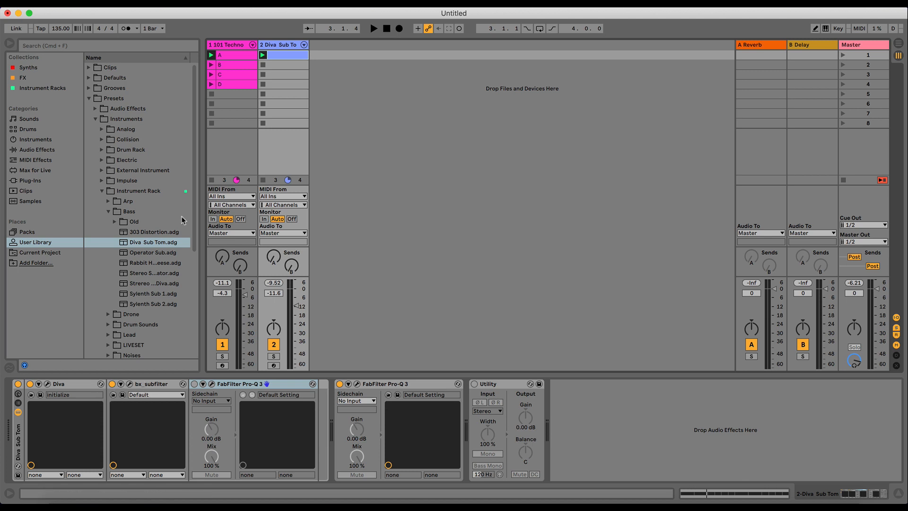
- Add Decapitator from the FX collection after the Diva rack and delete the disabled FabFilter Pro-Q 3 inside the rack
click(23, 79)
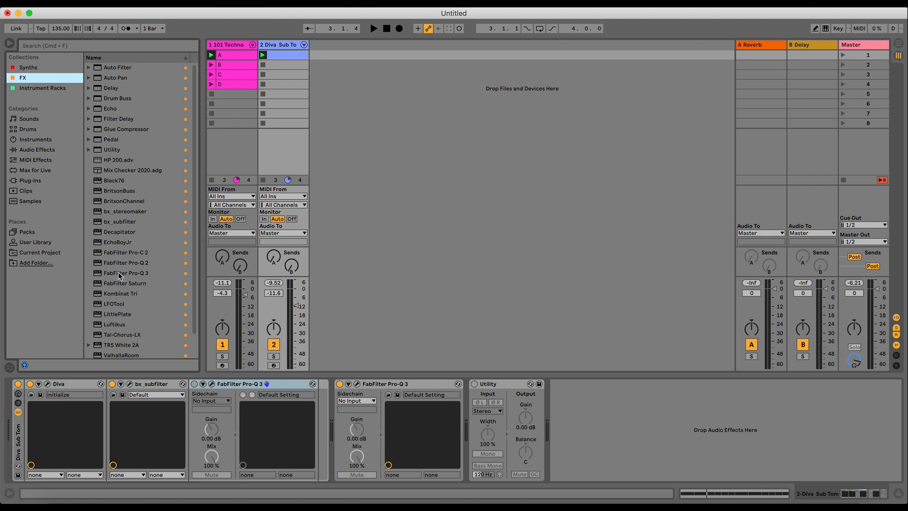
drag(113, 228, 340, 420)
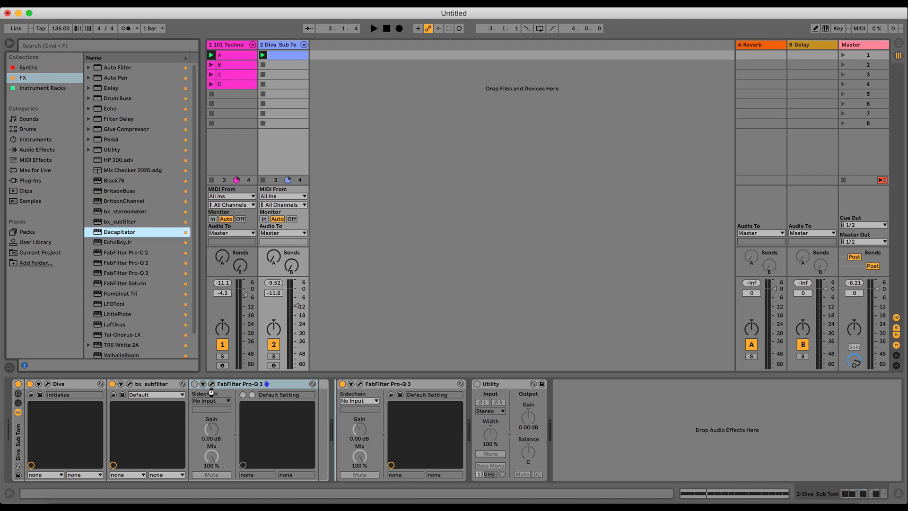
drag(237, 389, 242, 388)
key(Delete)
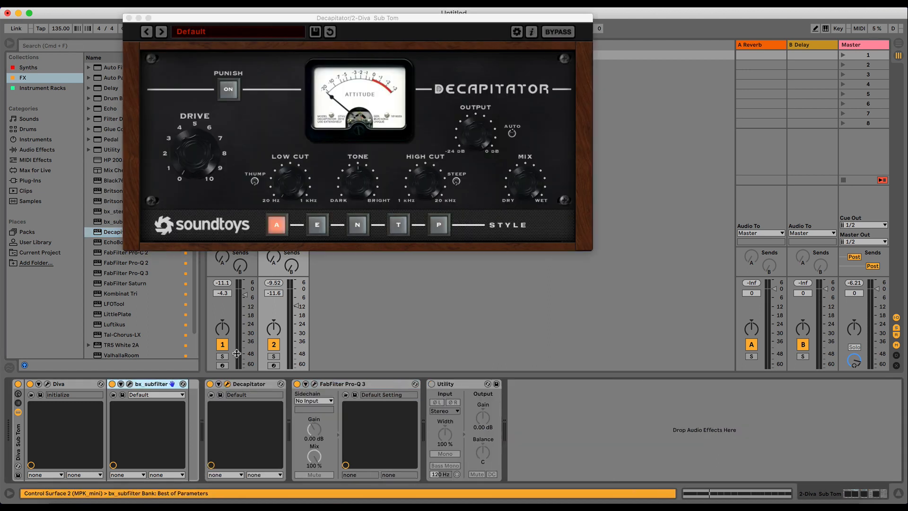
- Turn on Punish in Decapitator and try different Drive amounts while the groove plays
key(space)
drag(187, 154, 229, 62)
click(229, 89)
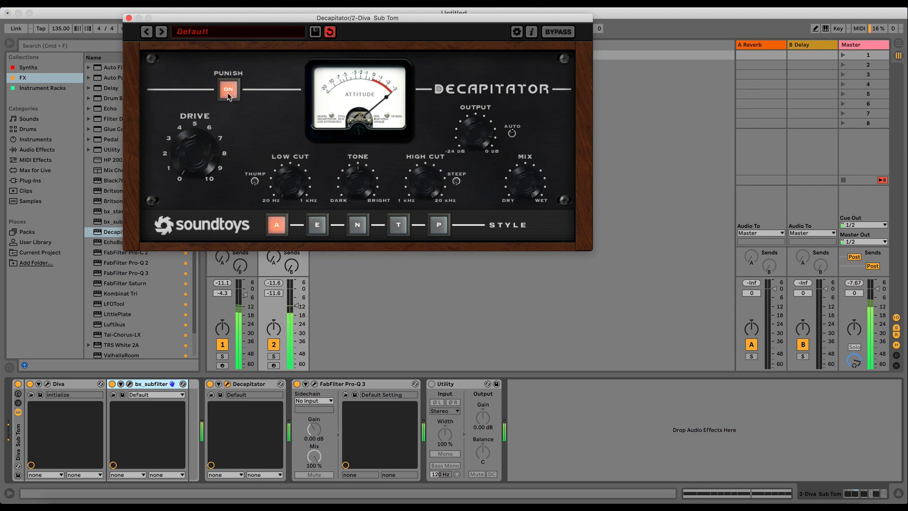
drag(209, 128, 208, 193)
- Audition Decapitator's E, N and T styles on the bass and set the style to P
click(317, 225)
click(358, 227)
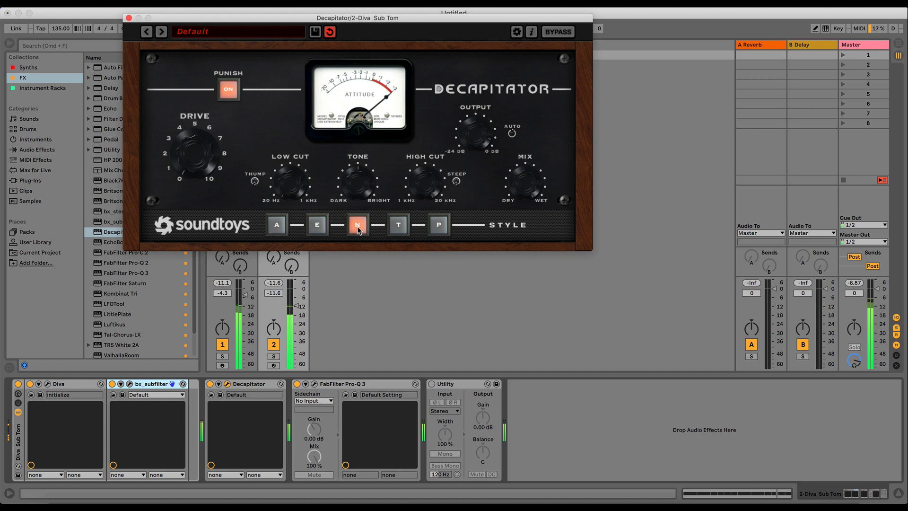
click(398, 230)
click(439, 227)
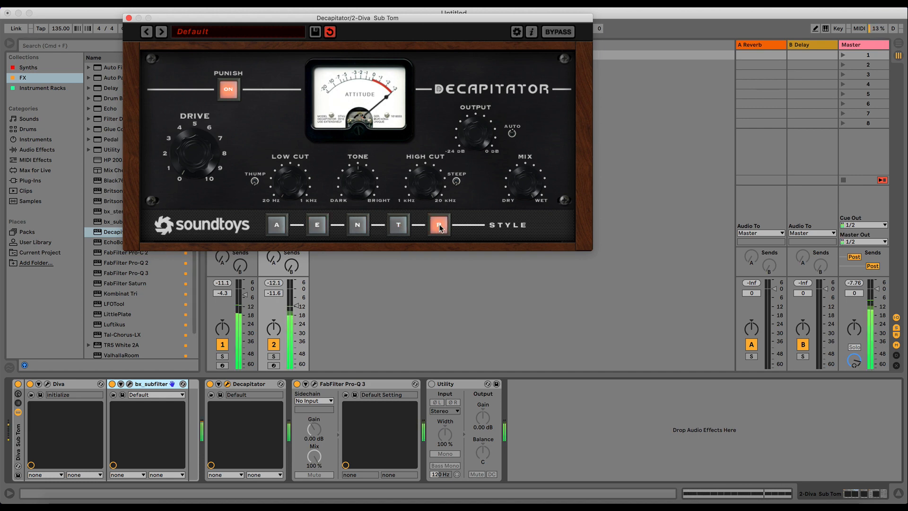
- Turn off Punish in Decapitator and audition the A, E, N, T and P styles on the bass with a different Drive amount
click(235, 94)
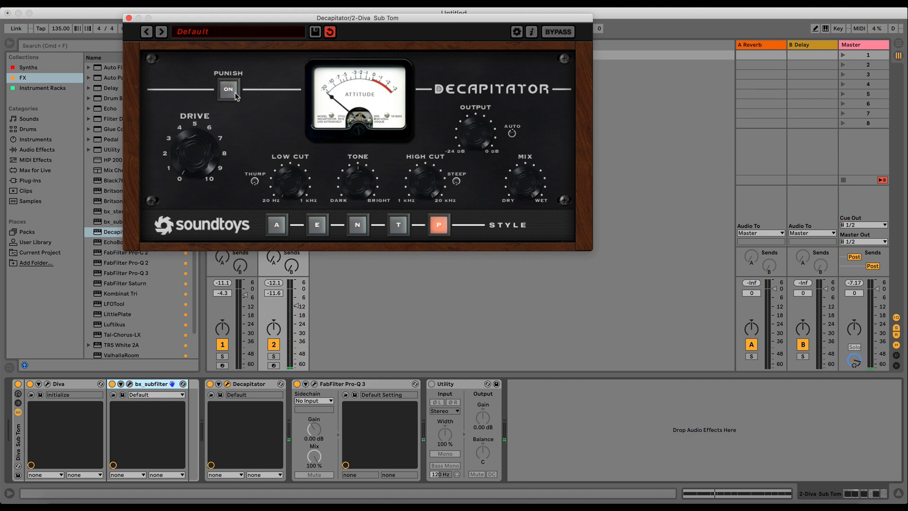
click(285, 223)
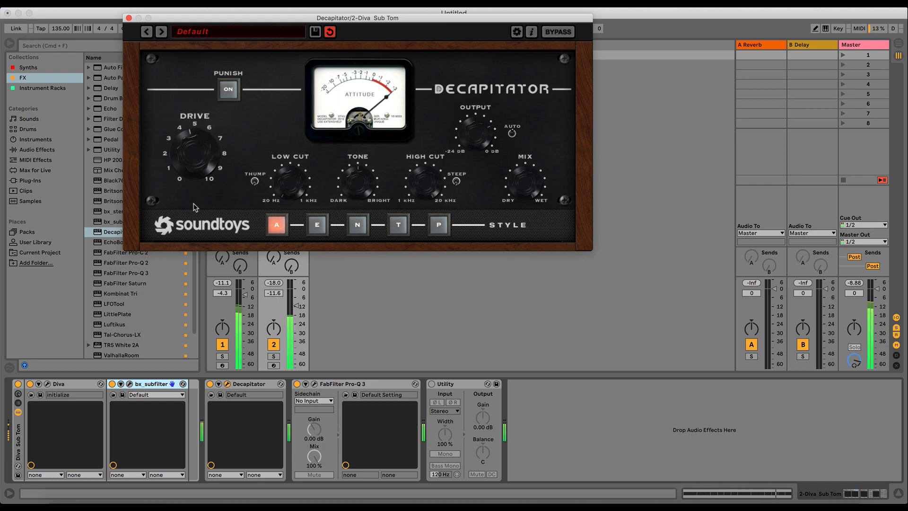
drag(193, 206, 208, 195)
click(318, 225)
click(360, 230)
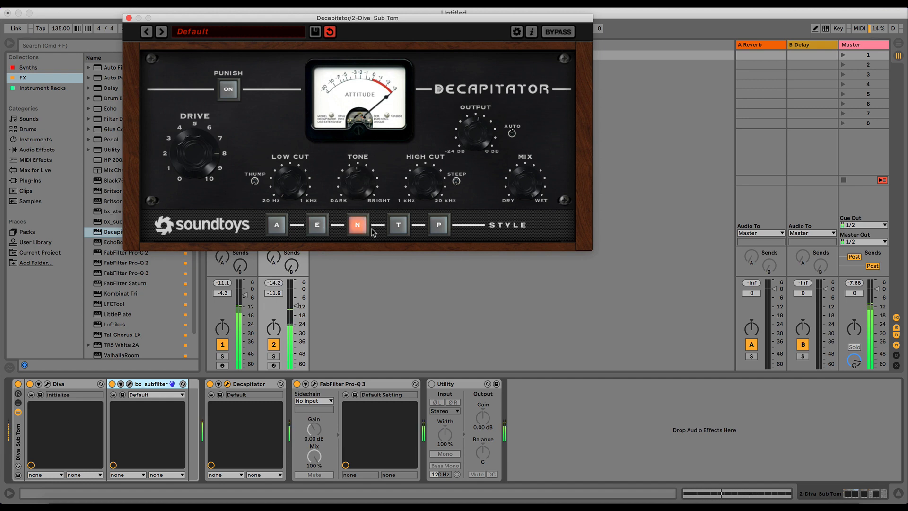
click(401, 231)
click(438, 231)
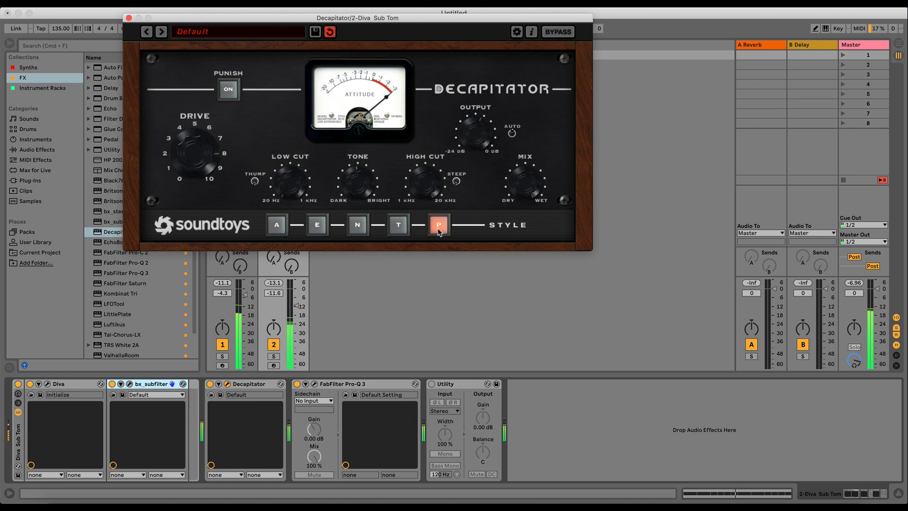
- Set Decapitator's style to A, lower its Drive, and close the plug-in window
click(278, 228)
drag(198, 158, 192, 207)
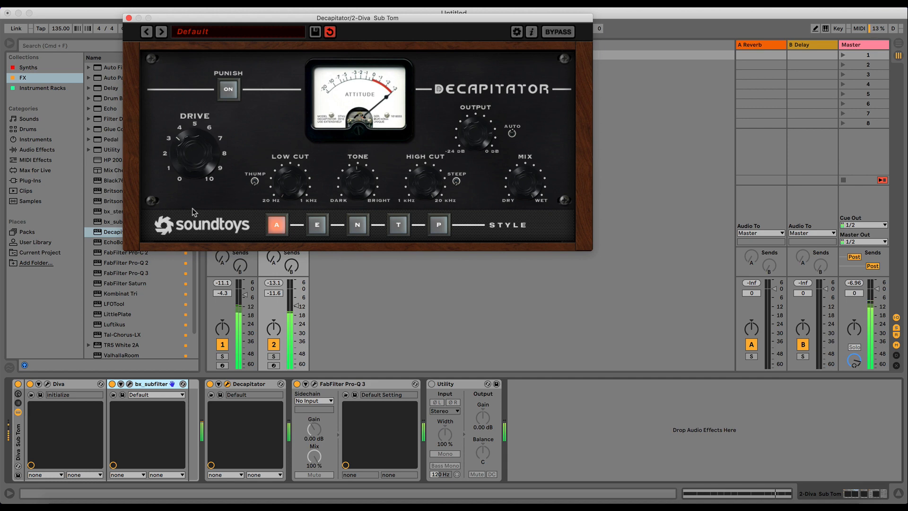
click(128, 18)
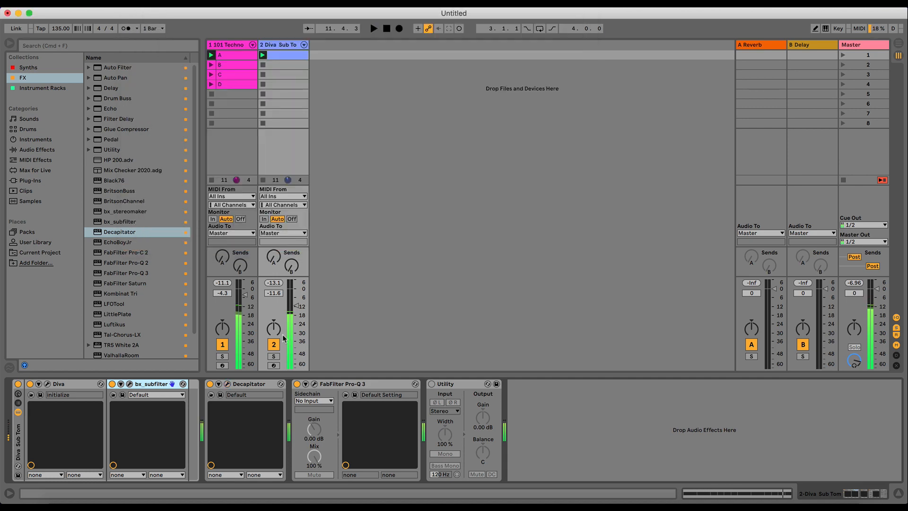
- Compare the bass spectrum in FabFilter Pro-Q 3 with bx_subfilter bypassed and active while the groove plays
click(314, 384)
key(space)
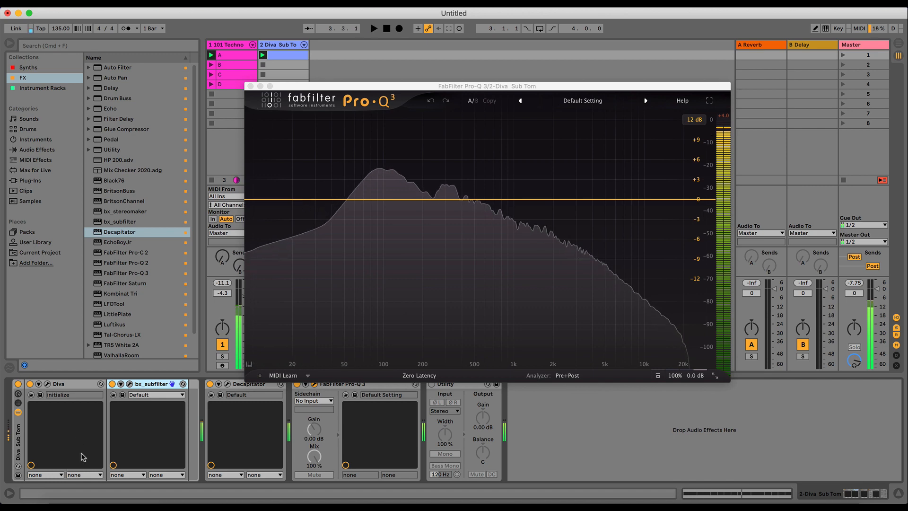
click(121, 383)
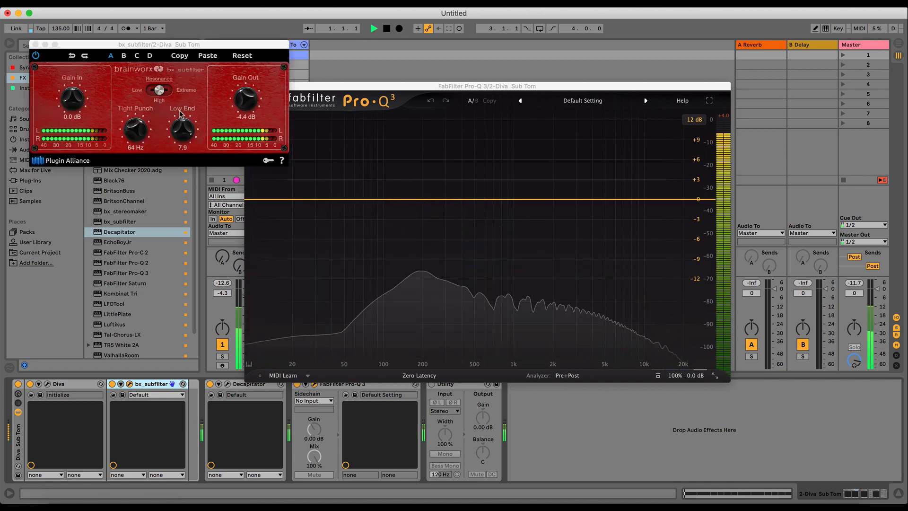
click(35, 56)
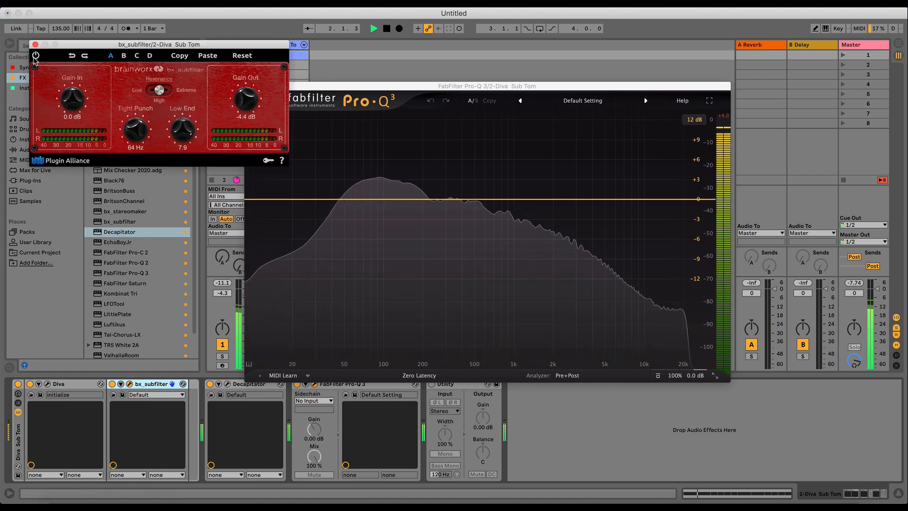
click(36, 56)
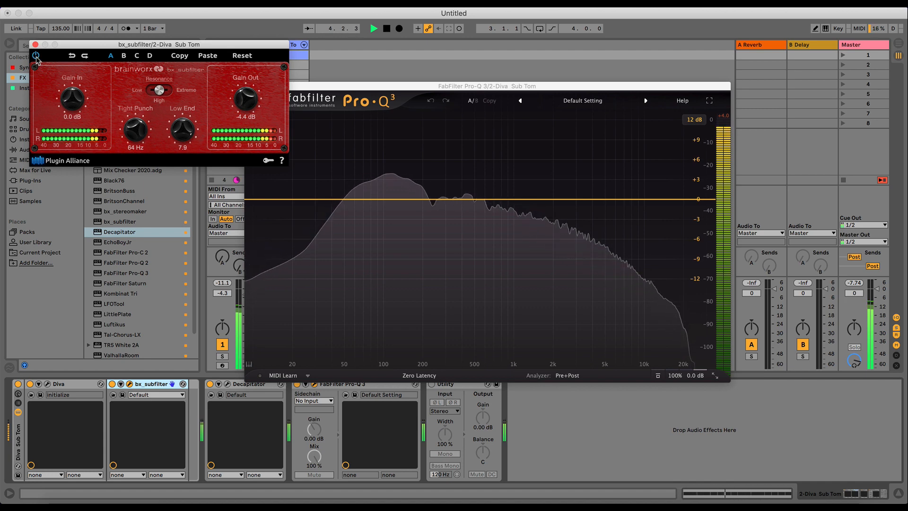
- Lower bx_subfilter's Gain Out to -5.6 dB and check the bass again in FabFilter Pro-Q 3
drag(242, 104, 243, 111)
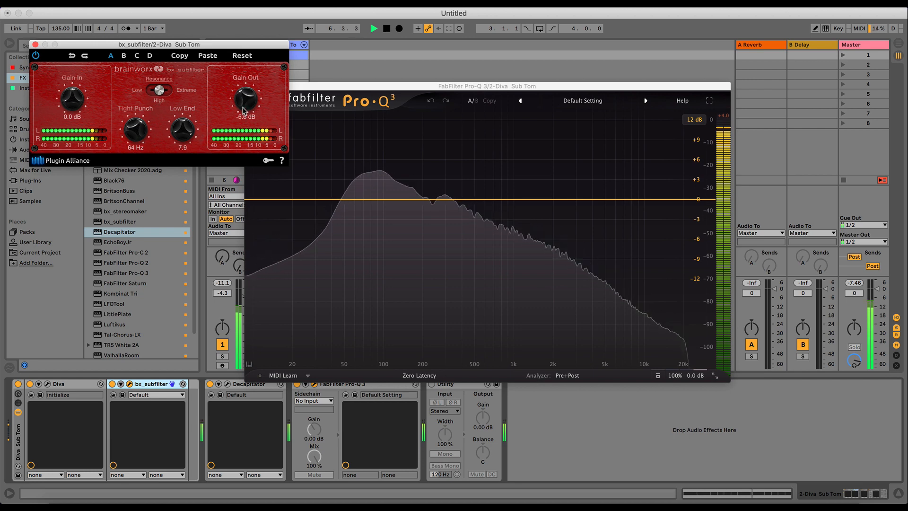
click(36, 45)
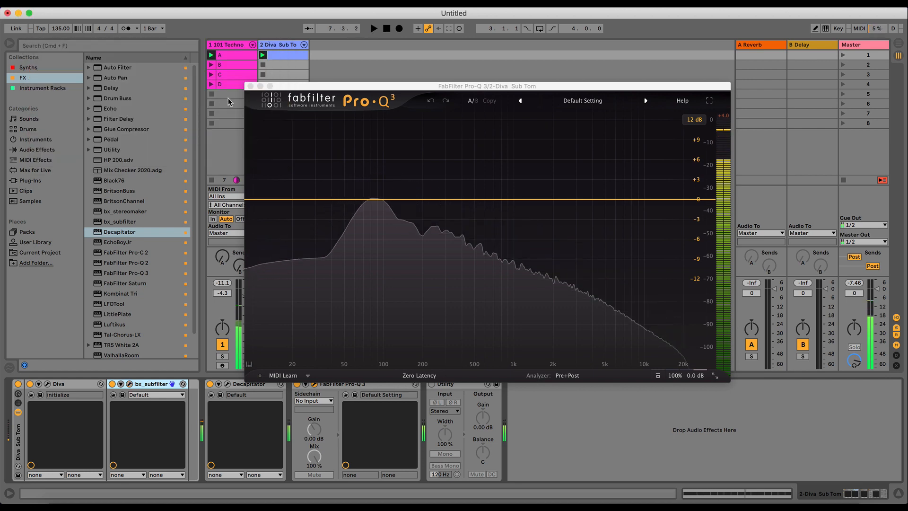
click(250, 86)
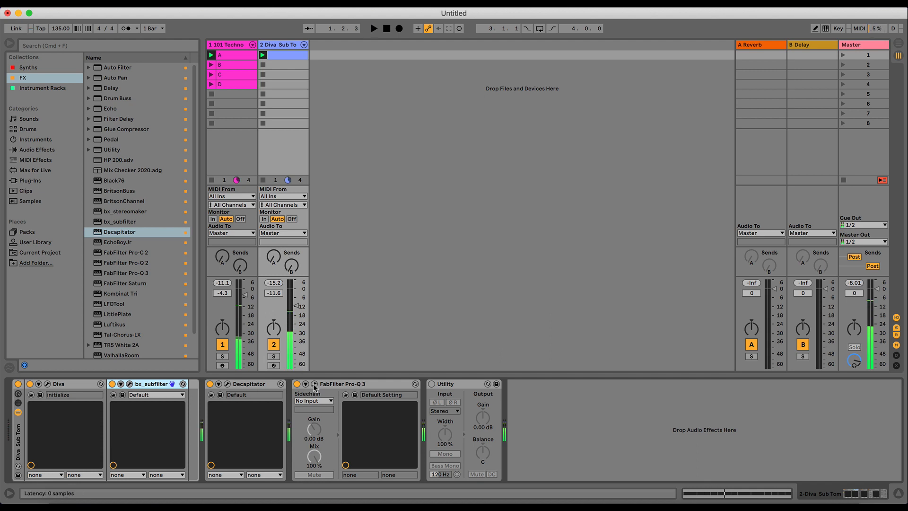
click(314, 384)
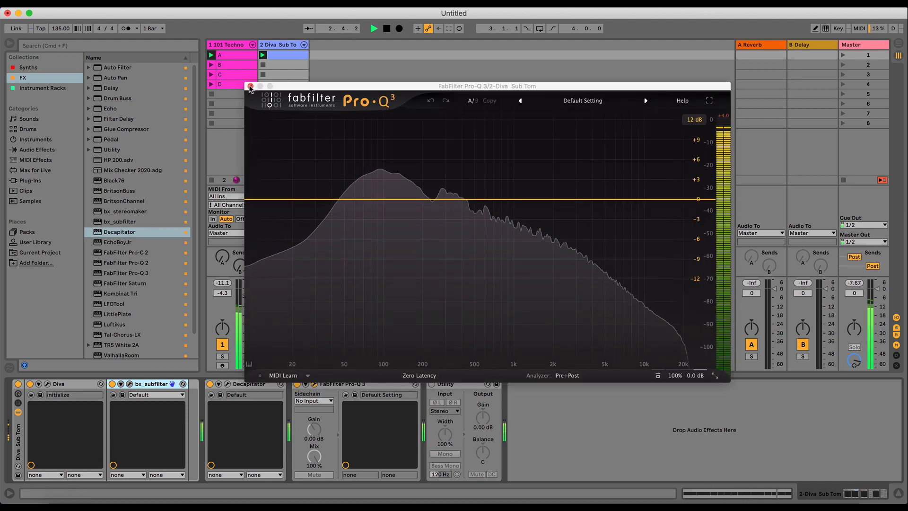
click(250, 86)
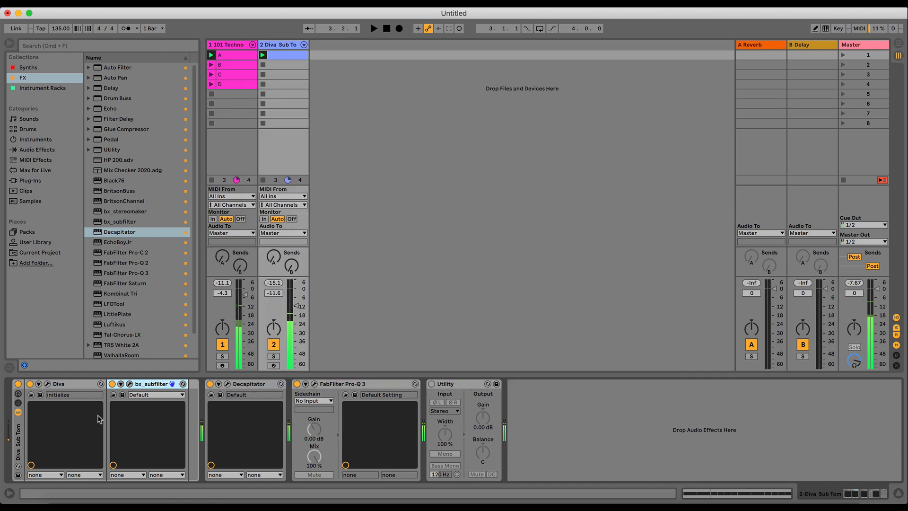
click(47, 383)
click(125, 11)
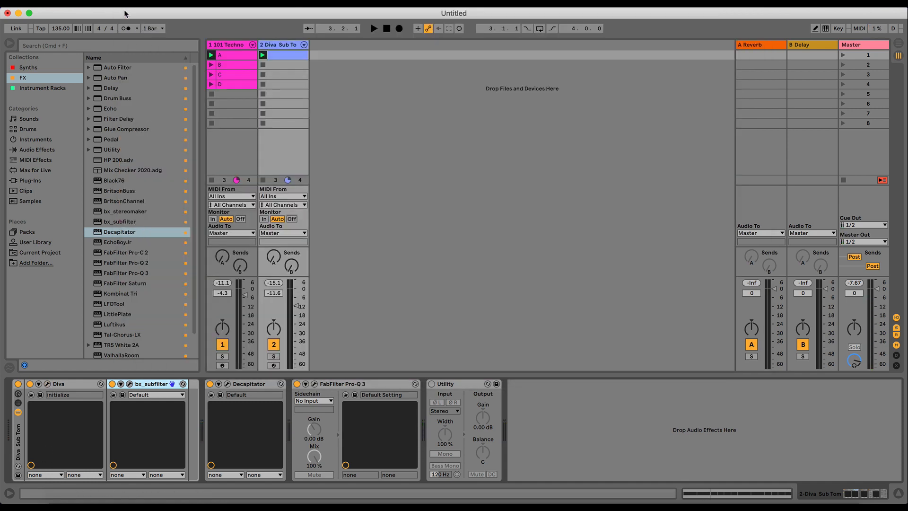
- Set bx_subfilter's Tight Punch to 39 Hz, Low End to 10.0 and Gain Out to -11.8 dB, comparing it with bypass during playback
click(129, 384)
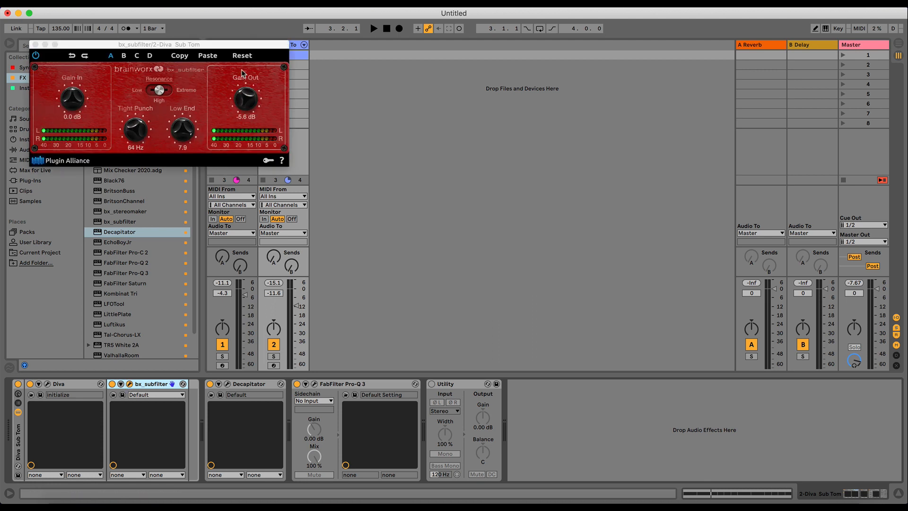
drag(134, 133, 126, 159)
key(space)
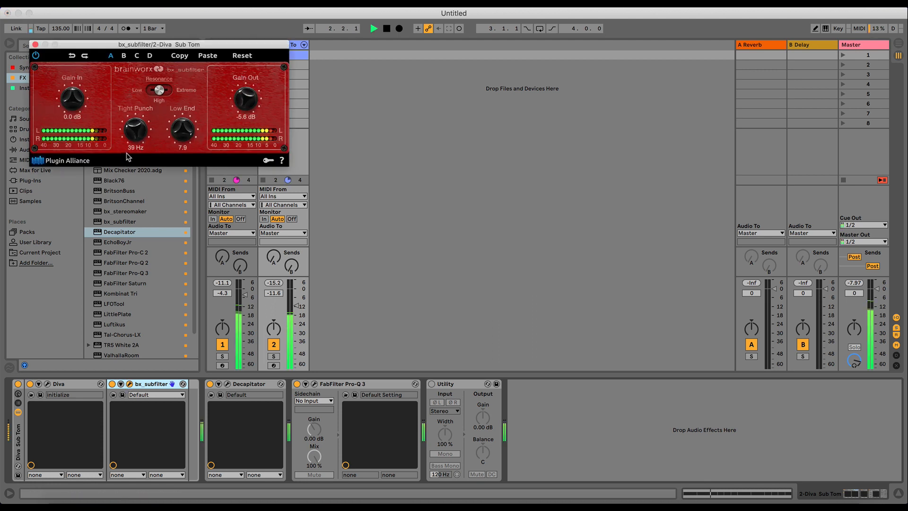
mouse_move(244, 107)
mouse_down()
mouse_move(247, 97)
mouse_move(238, 113)
mouse_up()
drag(191, 134, 193, 112)
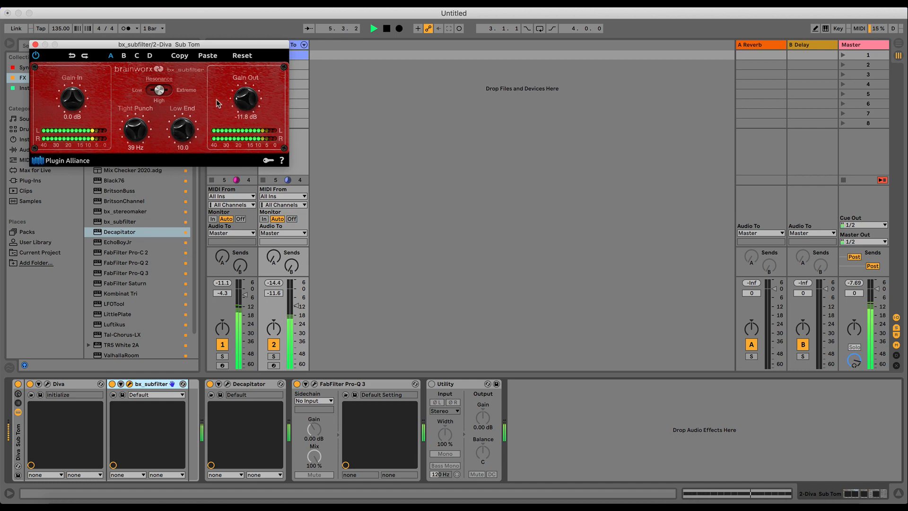
click(36, 55)
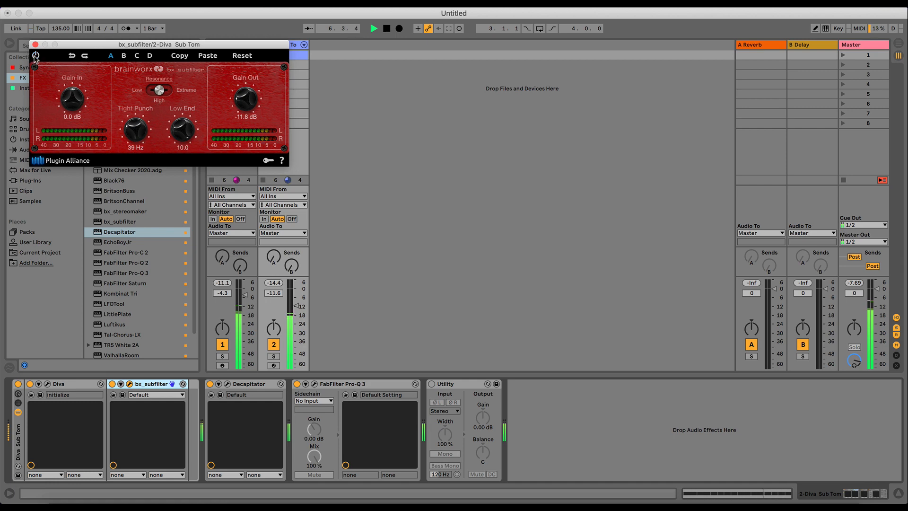
click(35, 56)
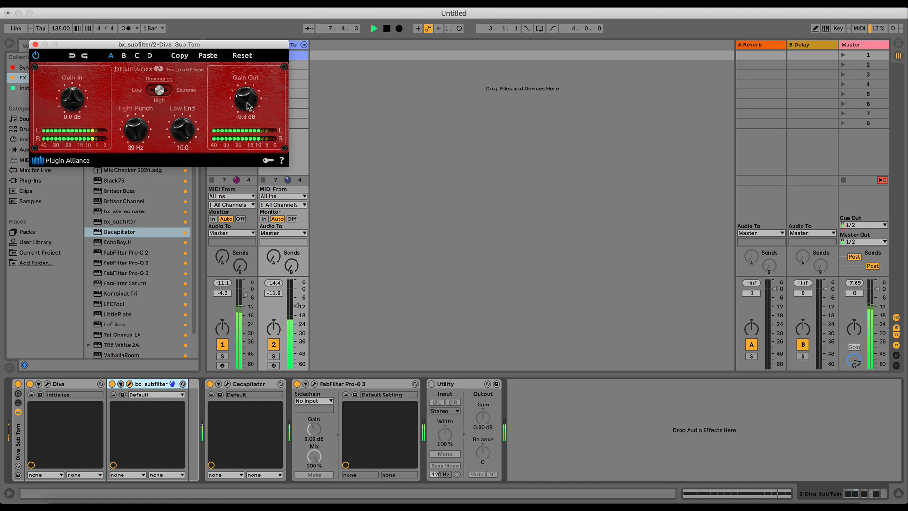
- Set bx_subfilter's Low End to 3.3, Gain Out to 0.2 dB and Tight Punch to 36 Hz, keeping the Resonance on High
drag(247, 106, 248, 99)
drag(182, 137, 181, 167)
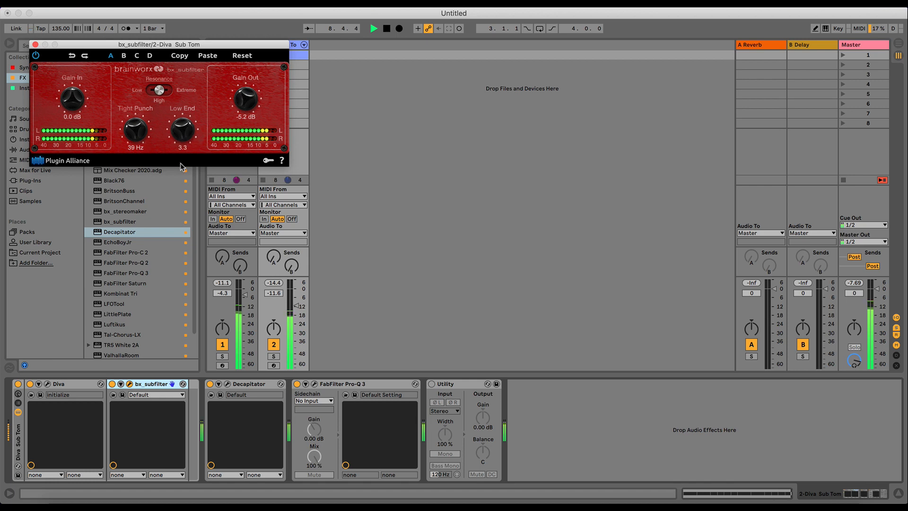
drag(242, 103, 243, 97)
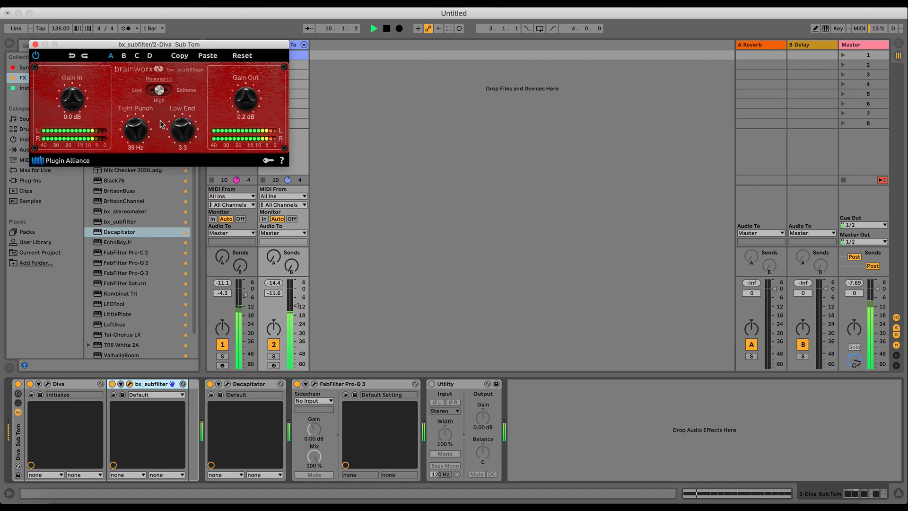
click(169, 90)
click(157, 91)
- Compare the bass spectrum with bx_subfilter bypassed and active again, and close both plug-in windows
click(314, 384)
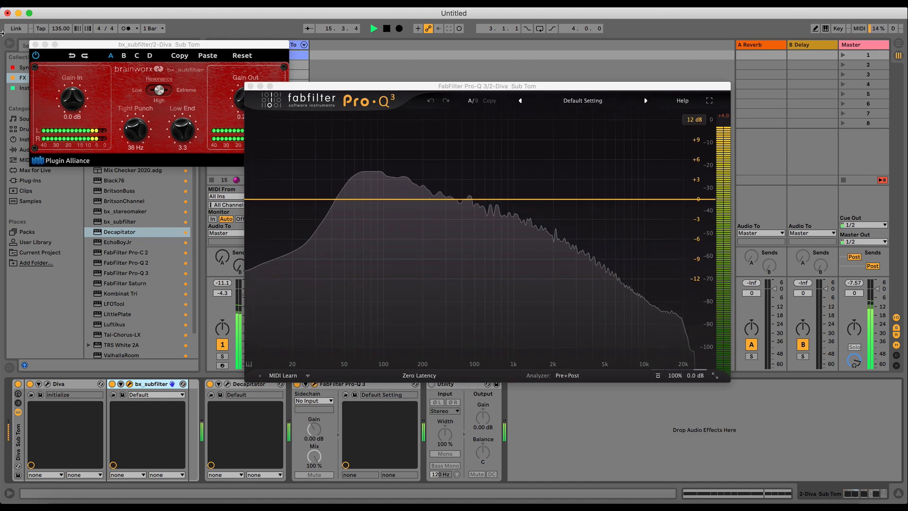
click(37, 56)
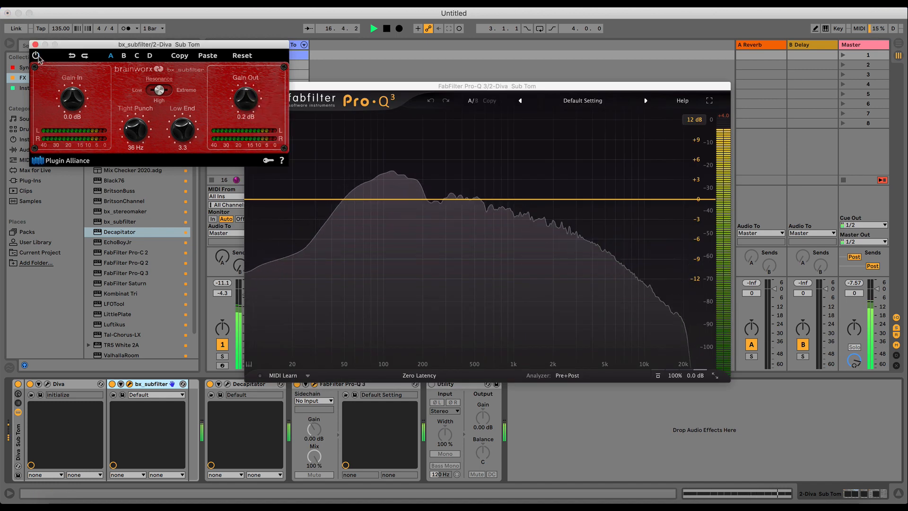
click(38, 56)
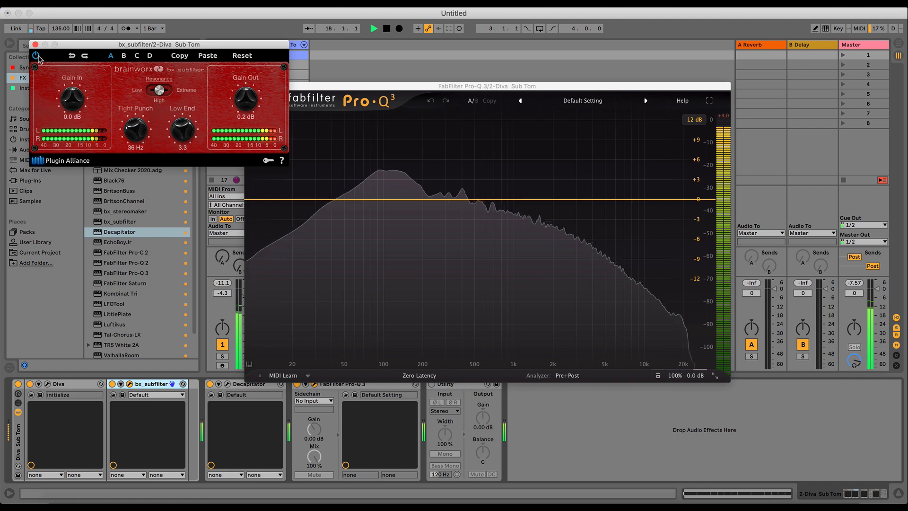
click(35, 45)
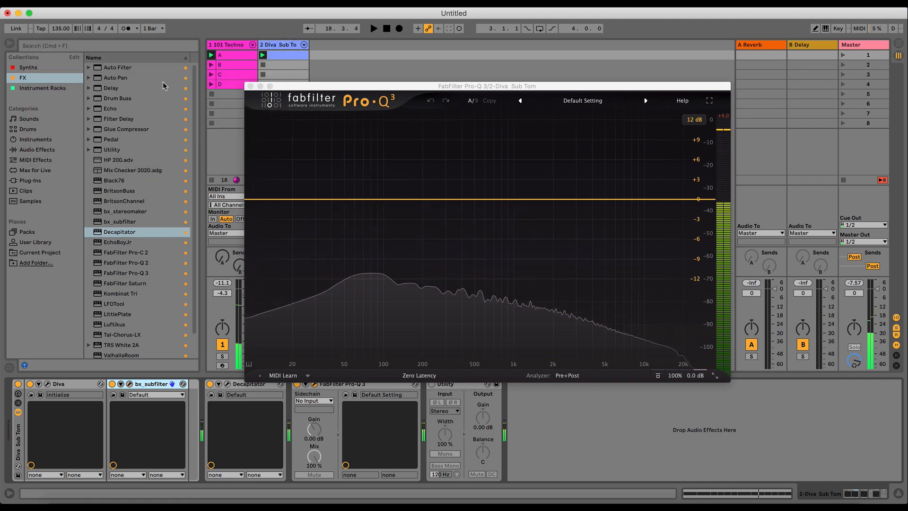
click(251, 86)
key(space)
key(space)
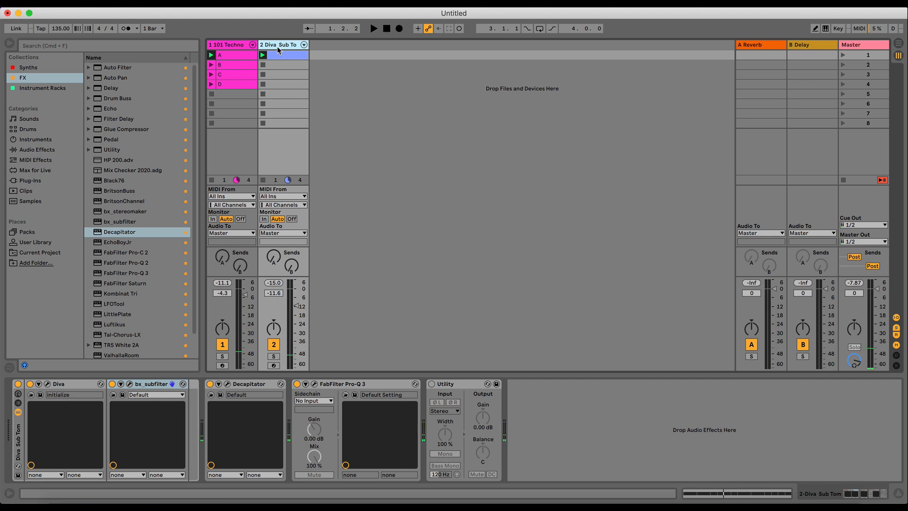
- Insert a MIDI track after the Diva track and load Microtonic from the Synths collection onto it
key(super+shift+t)
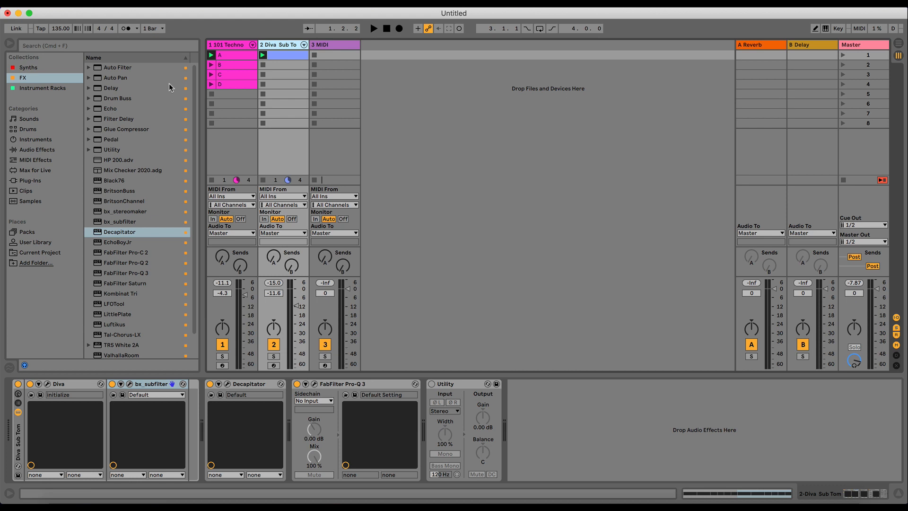
click(29, 69)
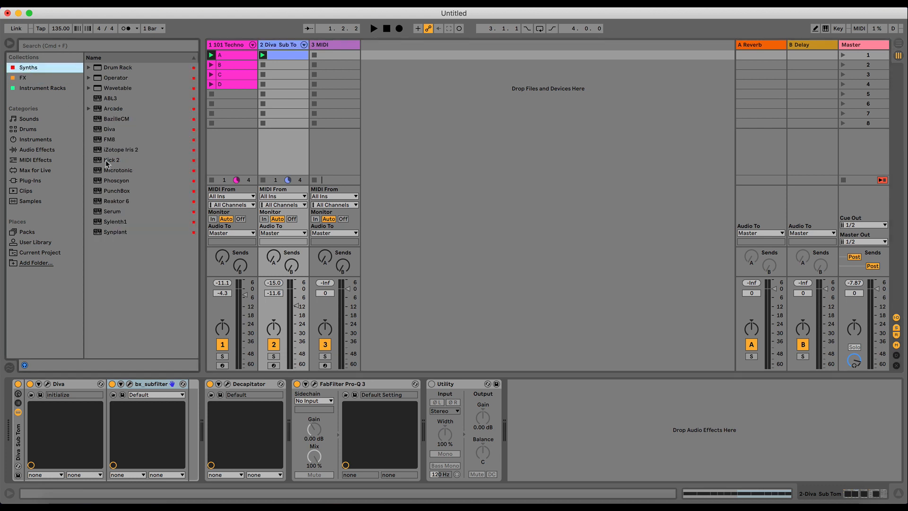
drag(112, 175, 244, 137)
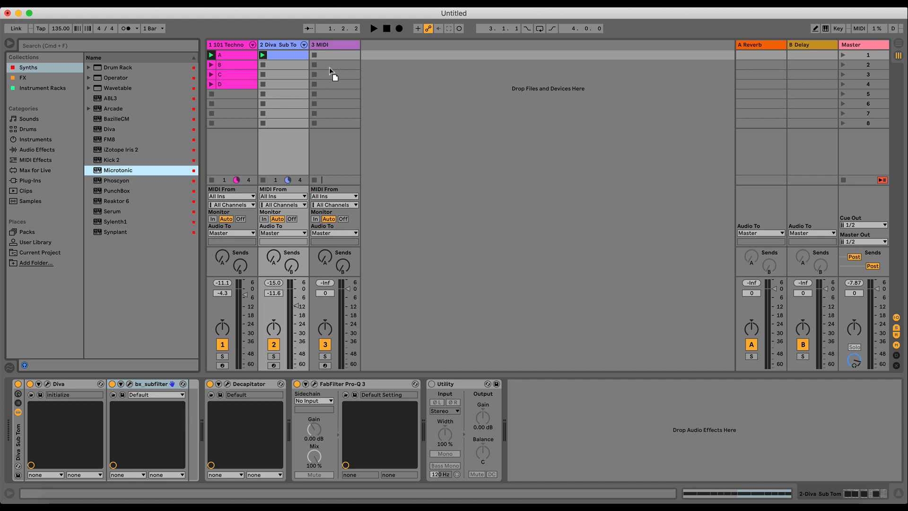
drag(330, 68, 331, 68)
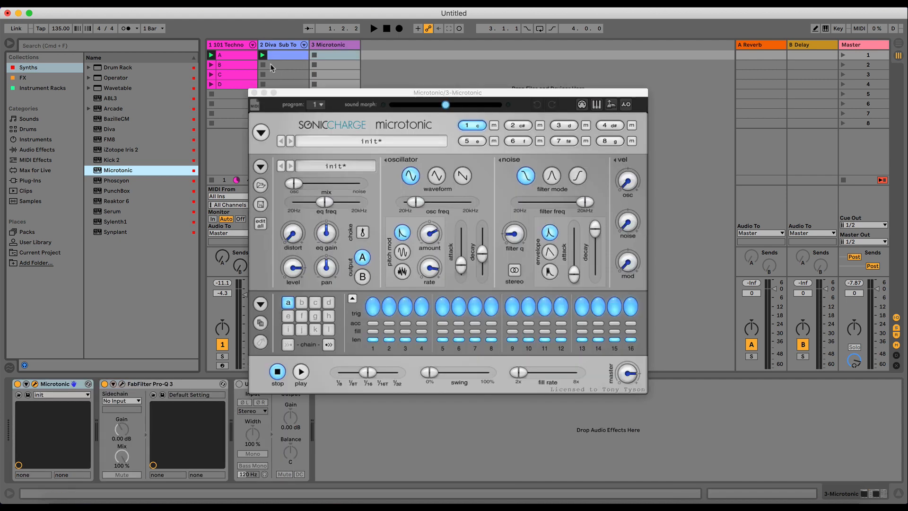
drag(285, 96, 418, 78)
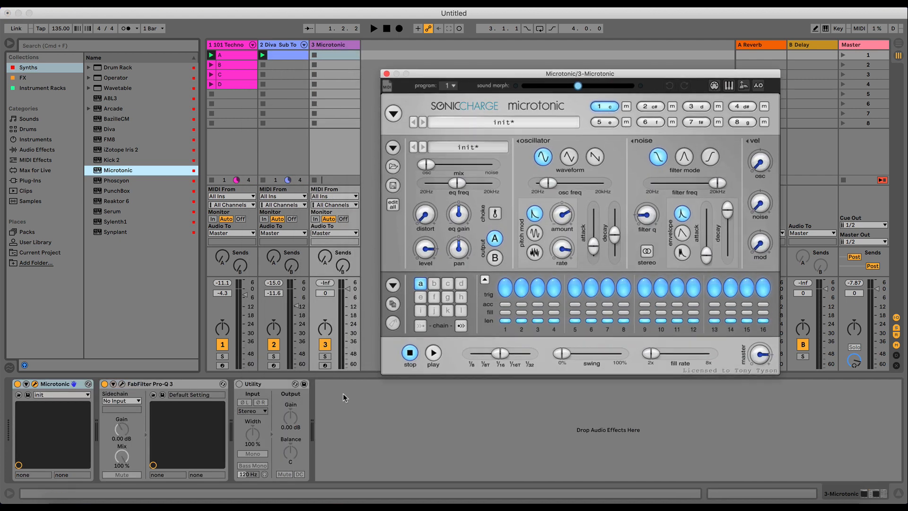
- Set the Microtonic track's volume to -15.8 dB and solo the track
drag(345, 323, 344, 341)
click(325, 356)
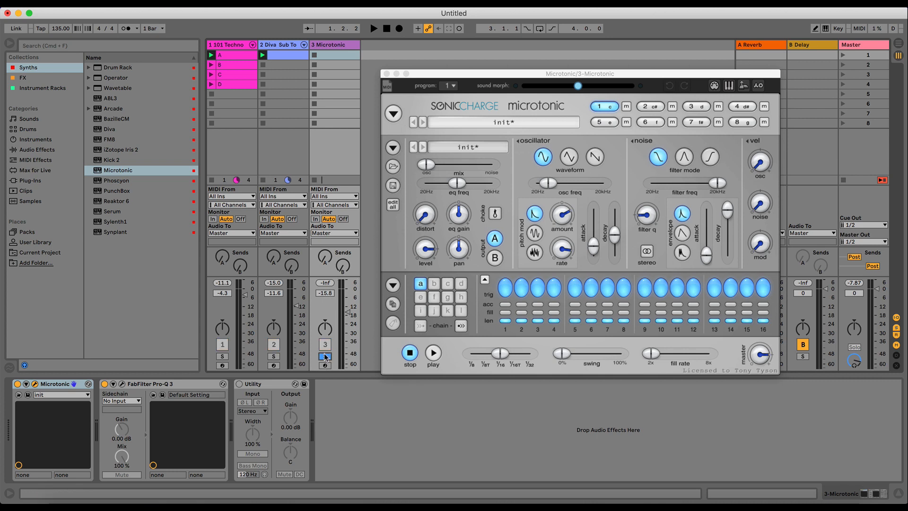
- Randomize the whole Microtonic preset, enable its pattern playback and set the track's volume to -25.6 dB
click(394, 115)
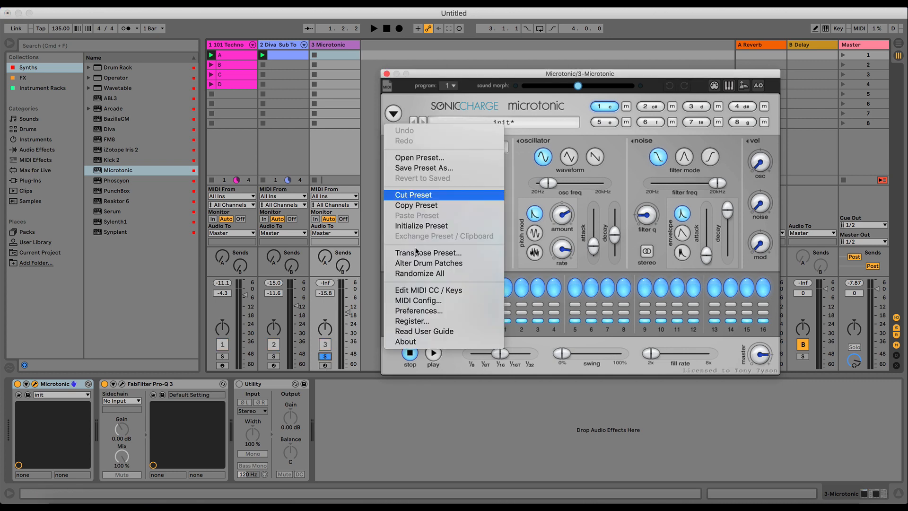
click(421, 273)
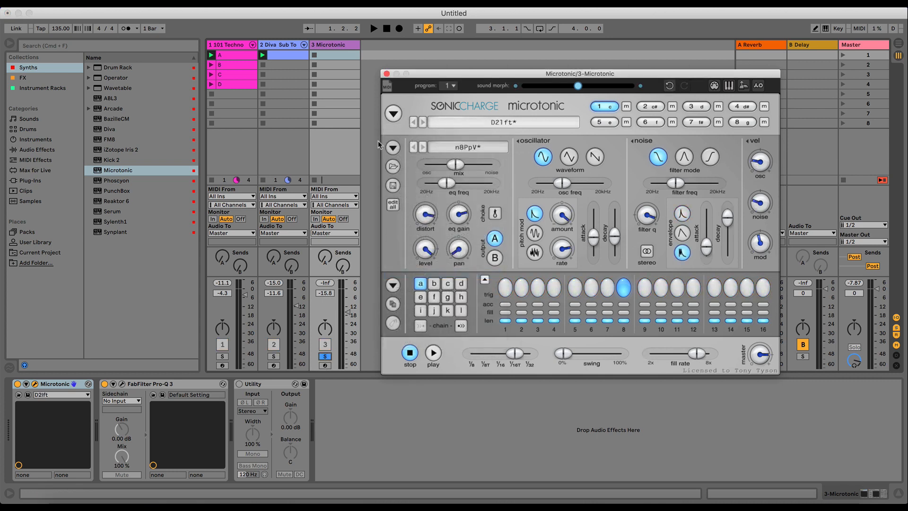
click(433, 354)
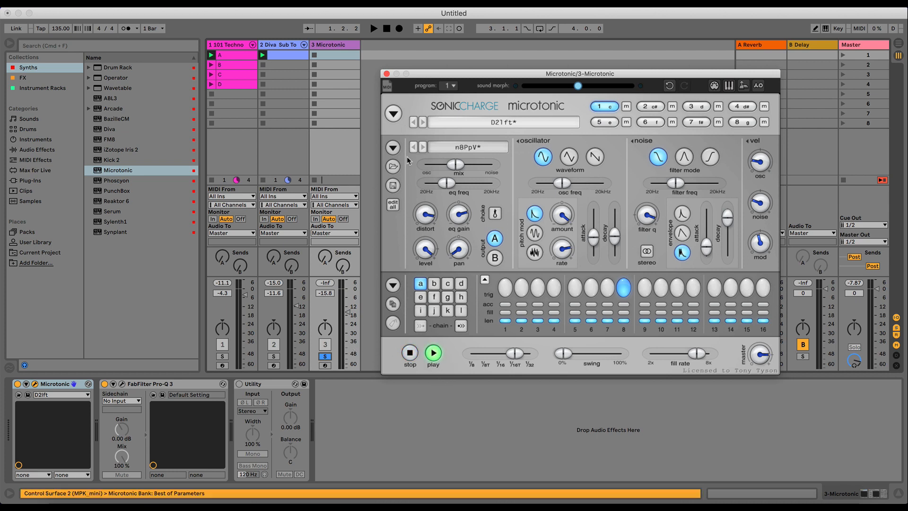
drag(348, 312, 348, 308)
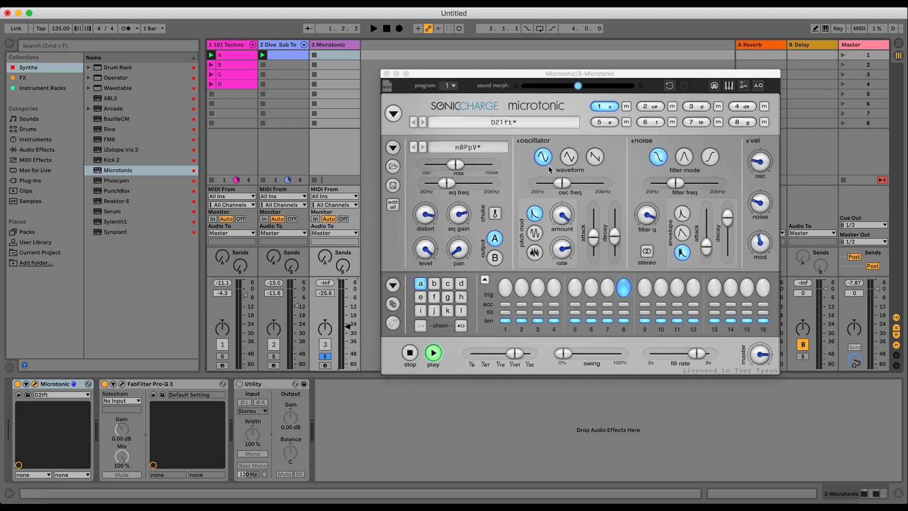
- Examine the randomized patches and step patterns of Microtonic's drum channels 2 to 8, returning to channel 1
click(654, 114)
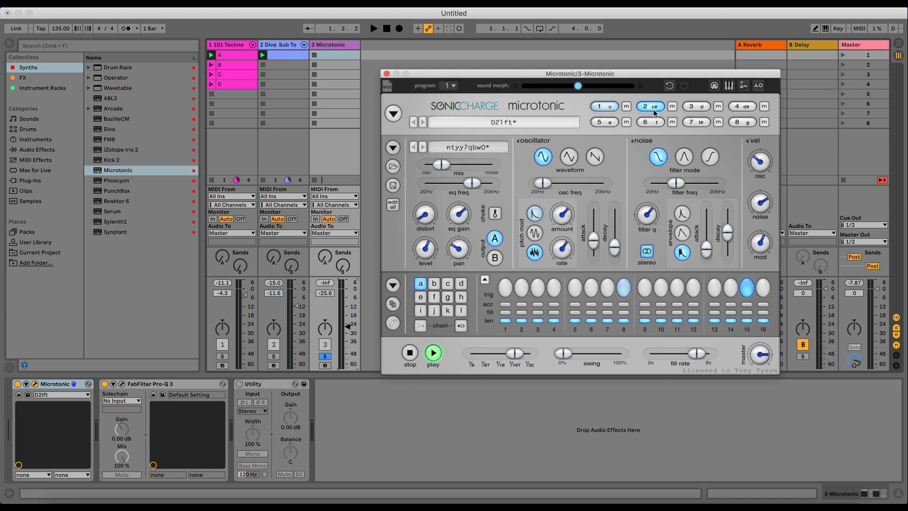
click(691, 109)
click(739, 110)
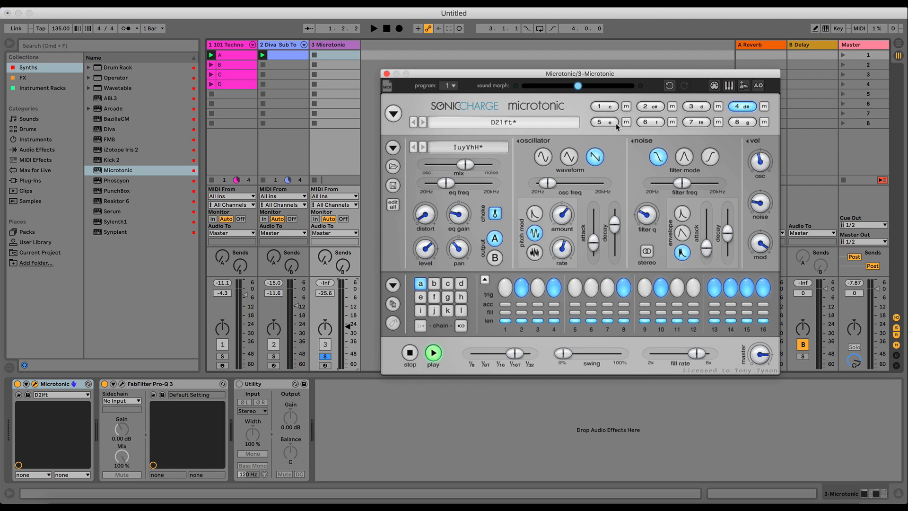
click(615, 124)
click(647, 123)
click(693, 123)
click(737, 124)
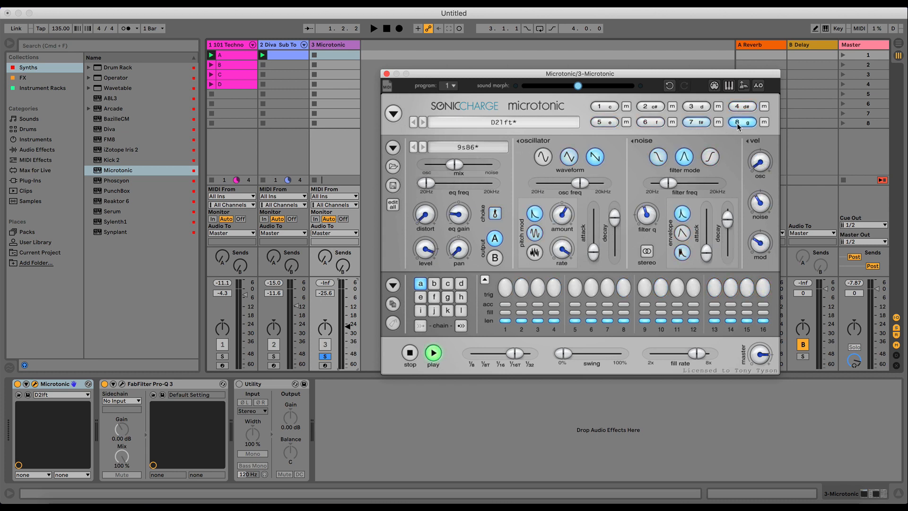
click(608, 108)
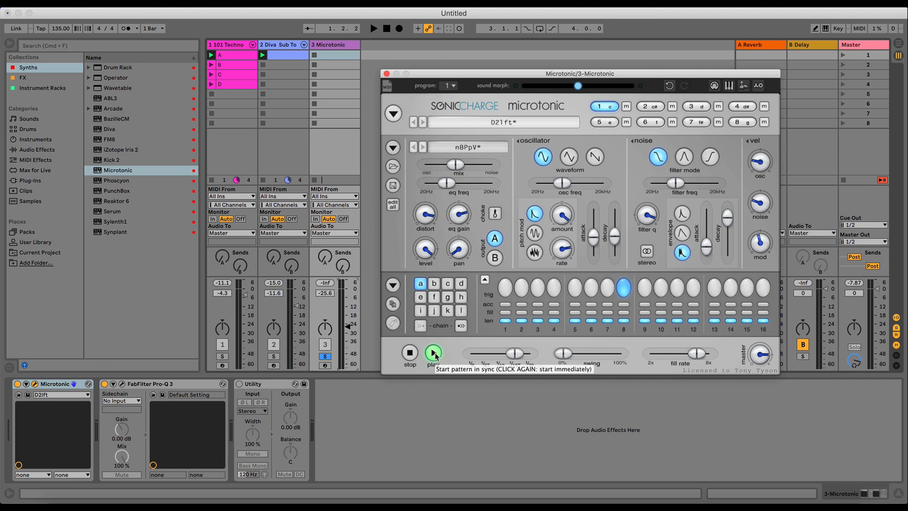
- Audition the randomized Microtonic pattern in sync with the transport and stop playback
click(434, 353)
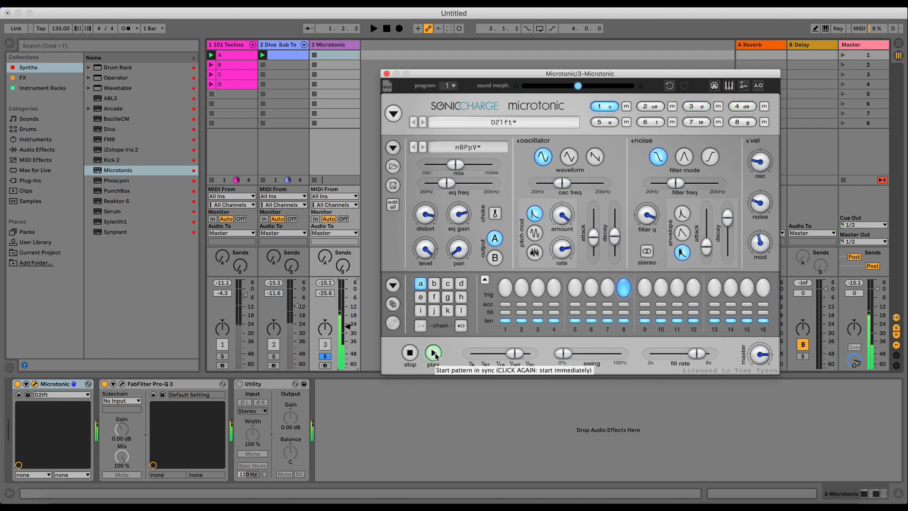
key(space)
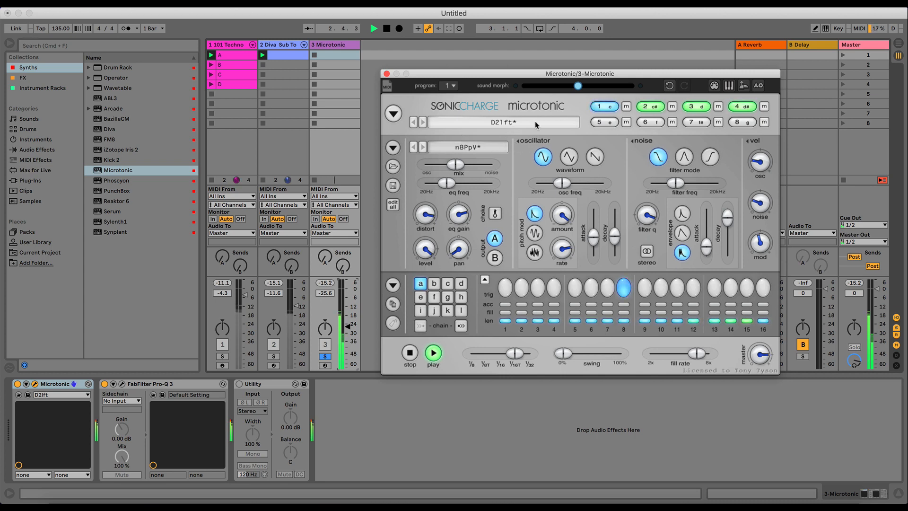
key(space)
- Randomize the whole Microtonic preset again, and during playback set the track's volume to -22.0 dB and the swing to 0%
click(393, 114)
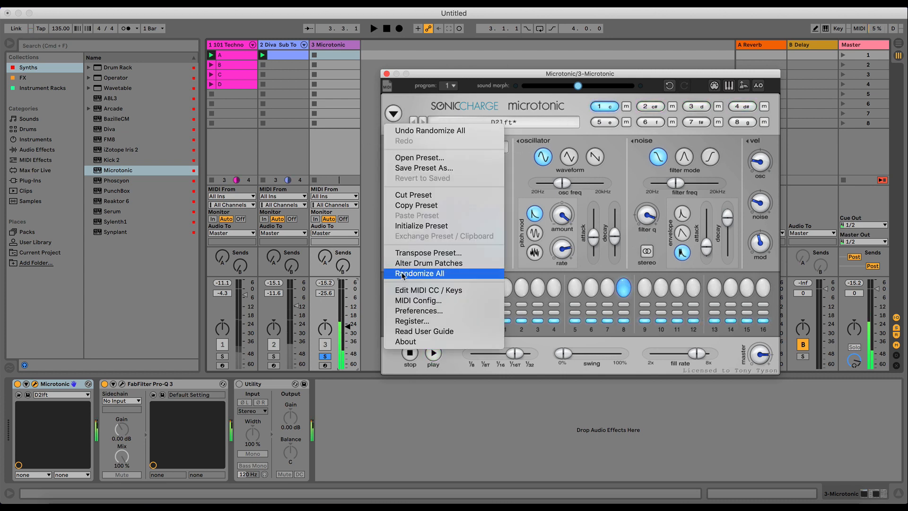
click(402, 274)
key(space)
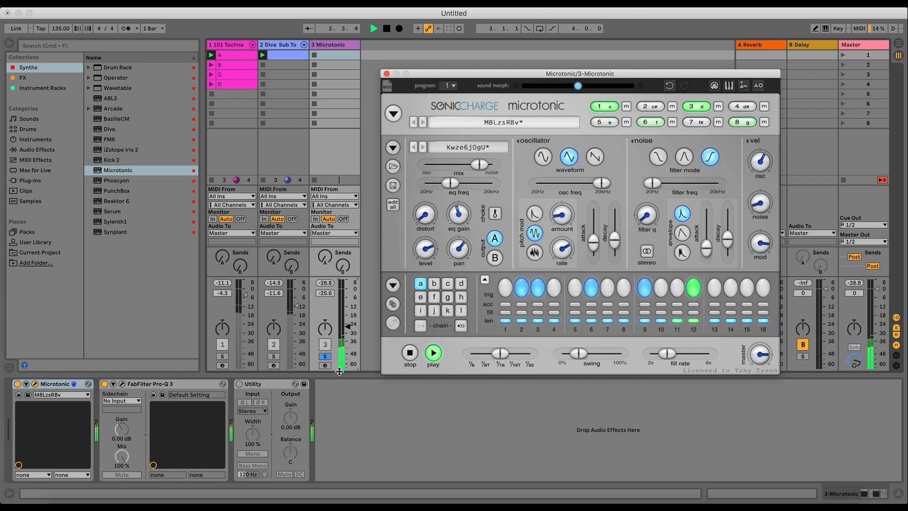
drag(347, 325, 348, 322)
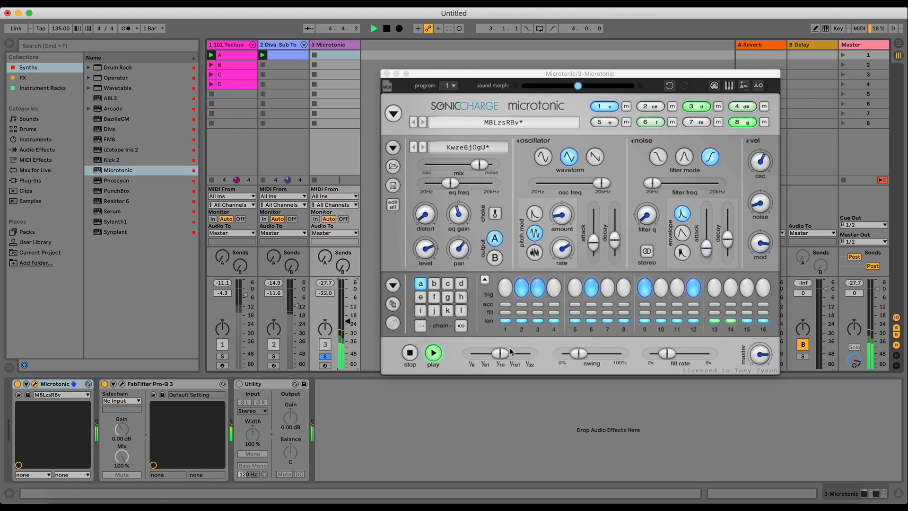
drag(576, 359, 562, 358)
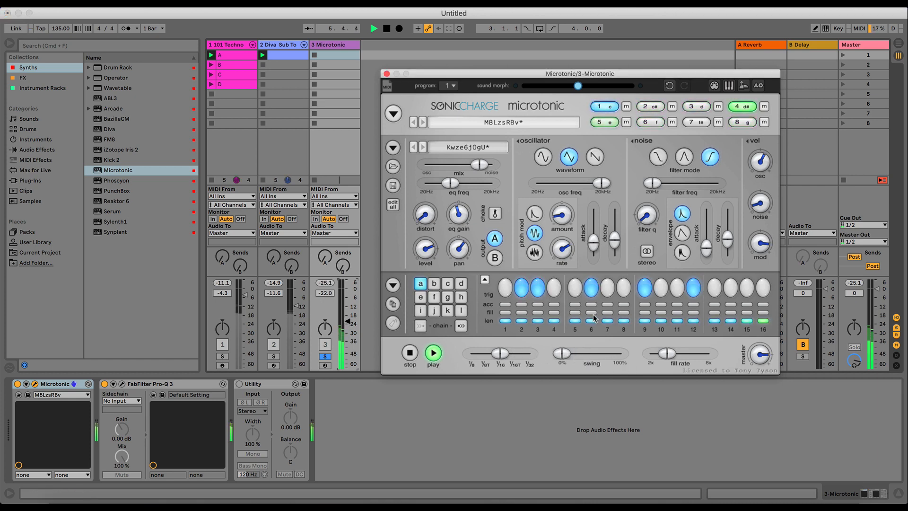
key(space)
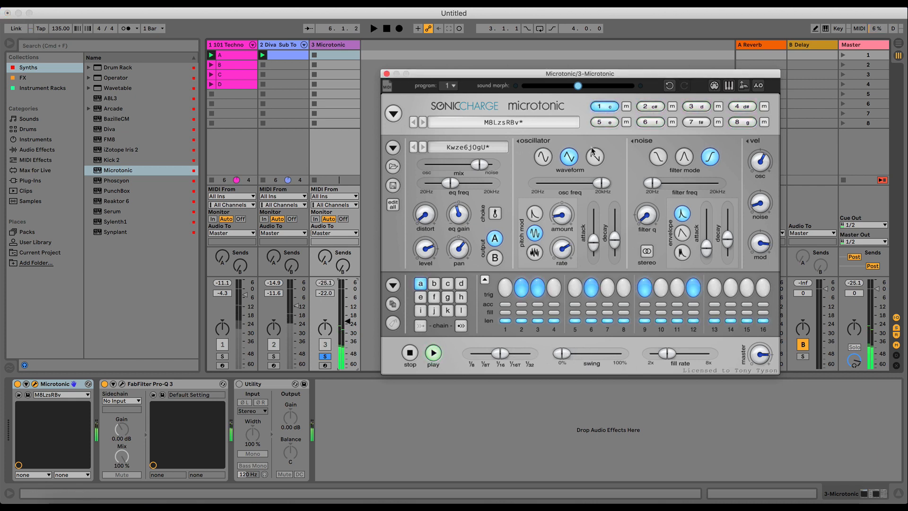
- Solo Microtonic's channels 1 to 6 one after another during playback to hear each drum sound
alt+click(626, 111)
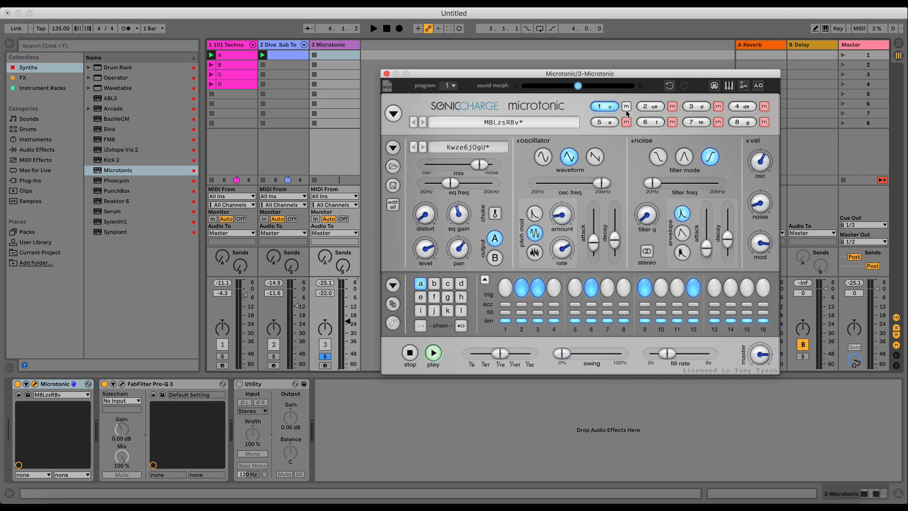
key(space)
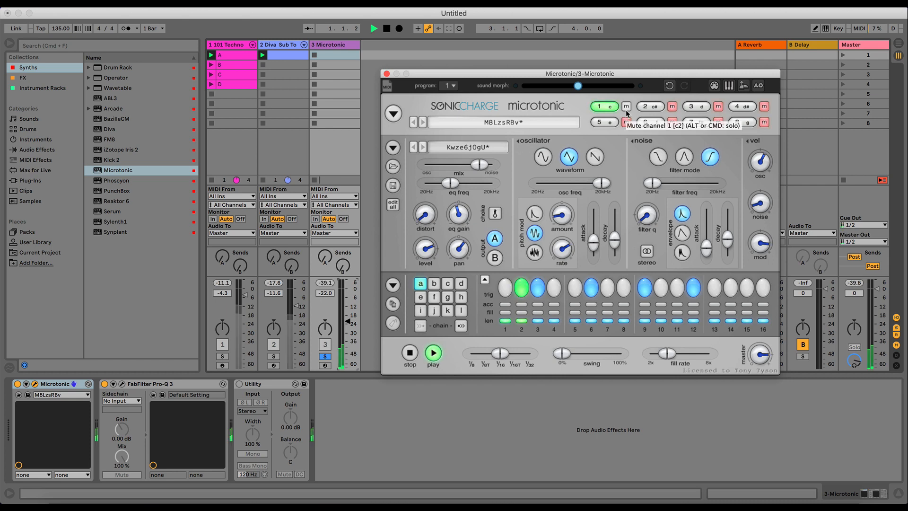
alt+click(673, 109)
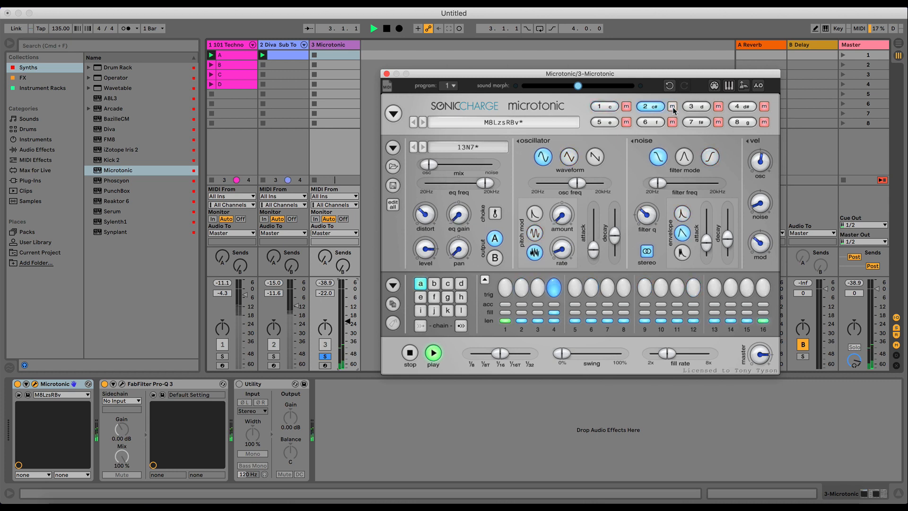
alt+click(718, 107)
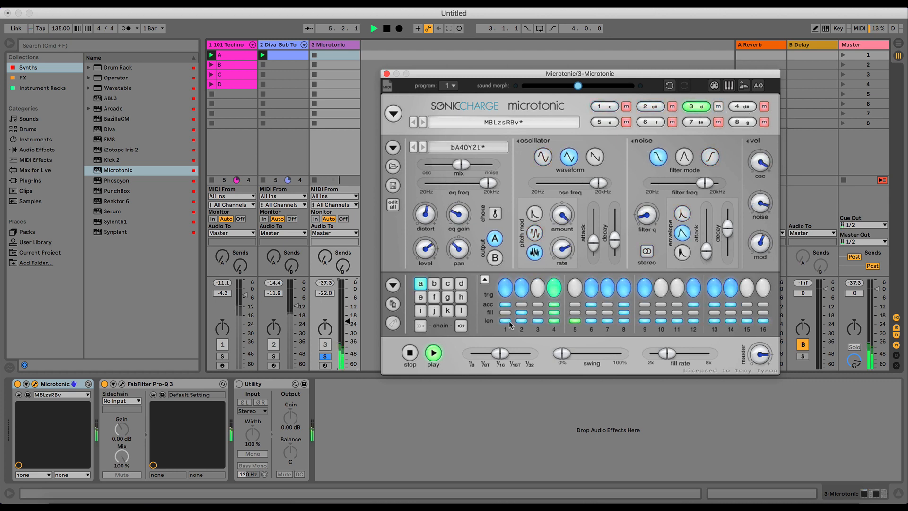
alt+click(764, 107)
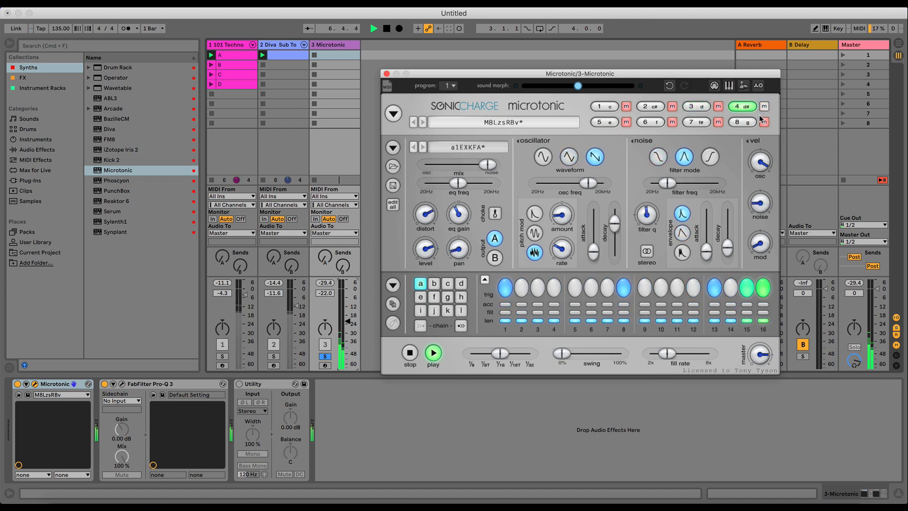
alt+click(627, 122)
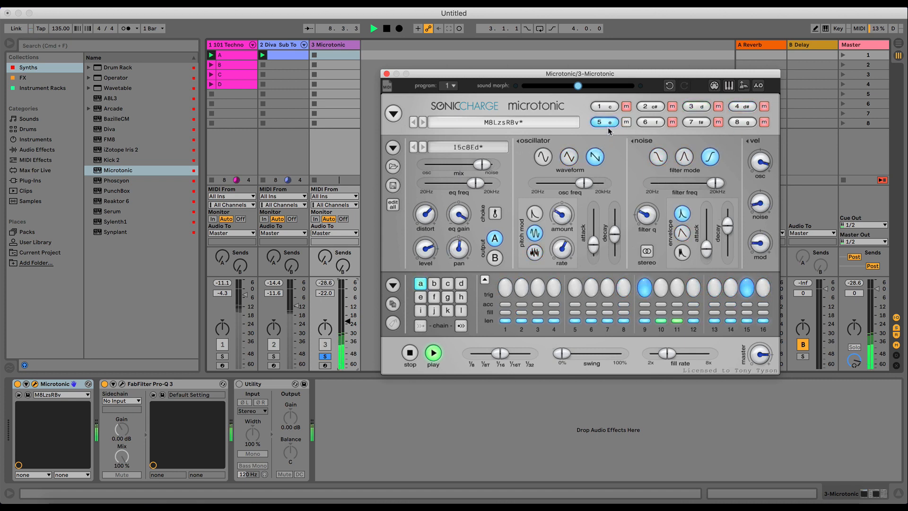
alt+click(672, 123)
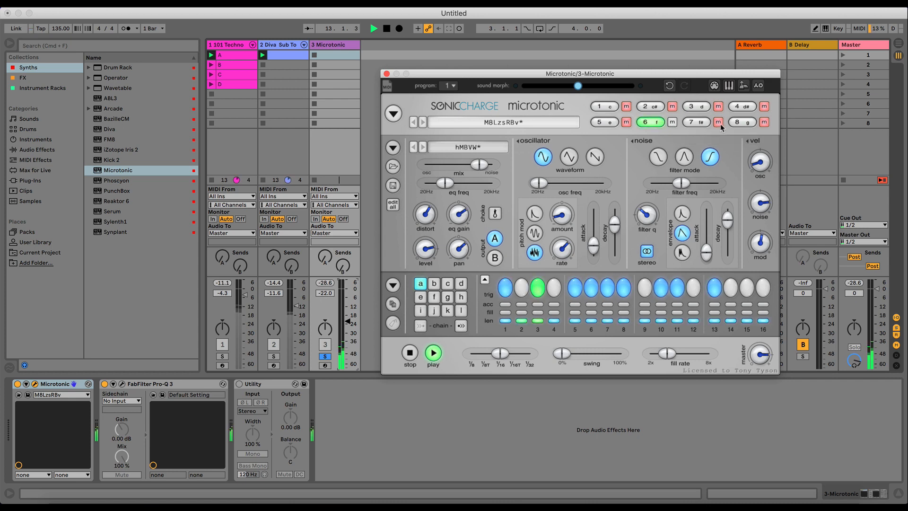
double_click(458, 250)
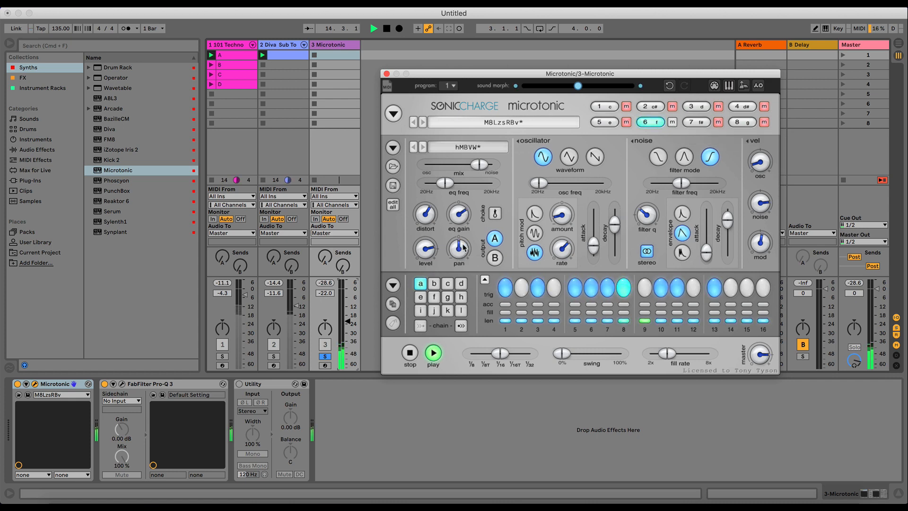
click(718, 123)
click(693, 106)
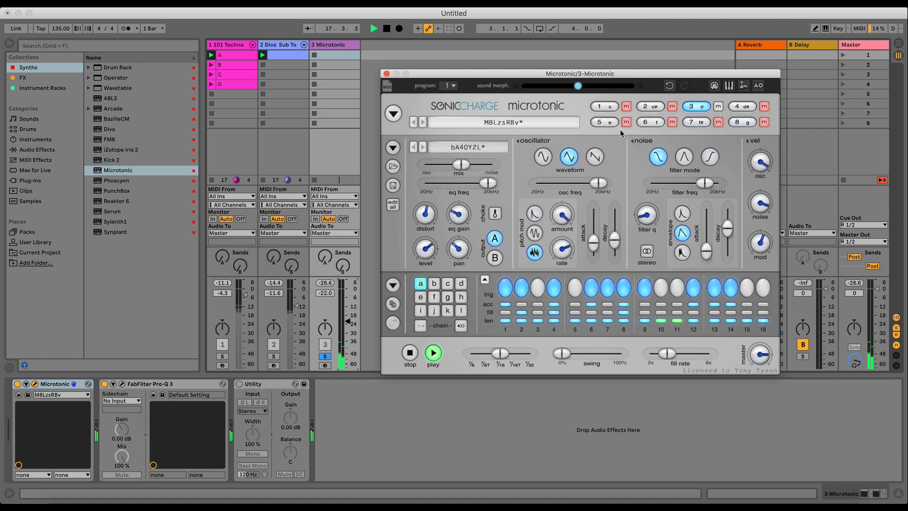
click(604, 122)
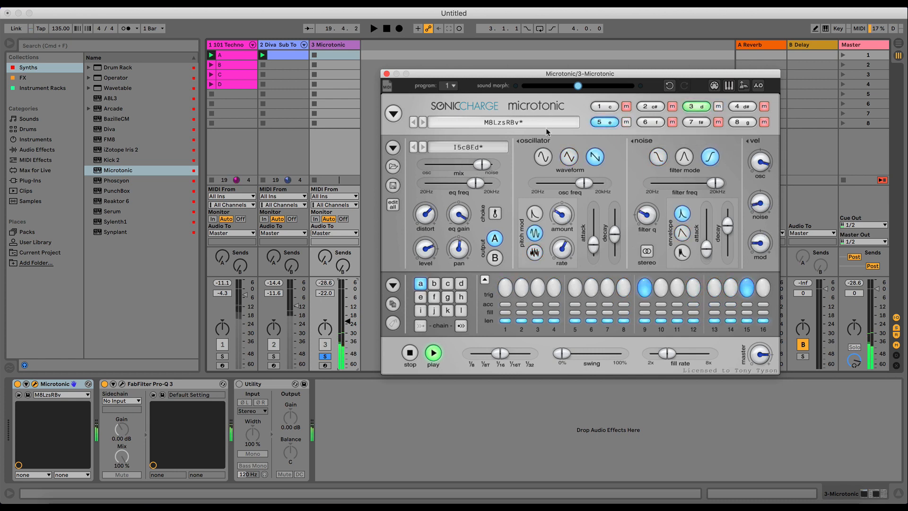
- Unsolo the Microtonic track, play it with the kick and bass, and set its volume to -15.0 dB
click(324, 356)
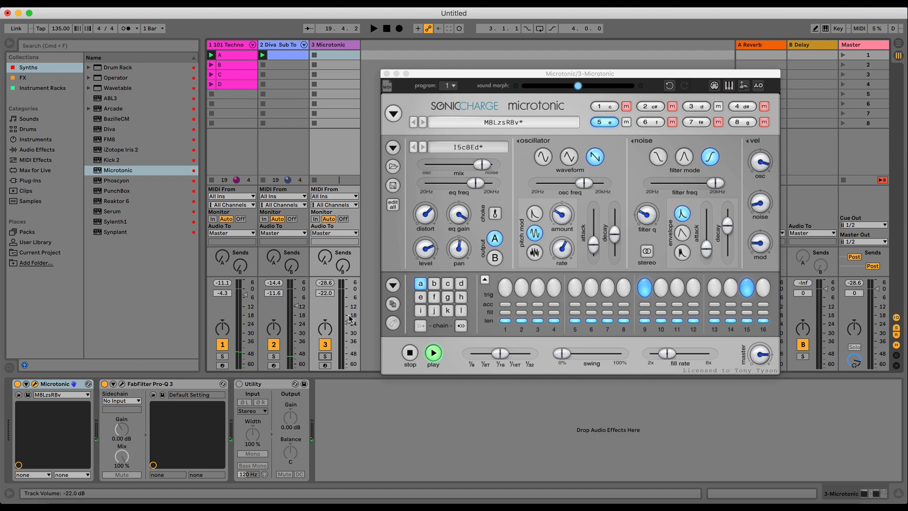
key(space)
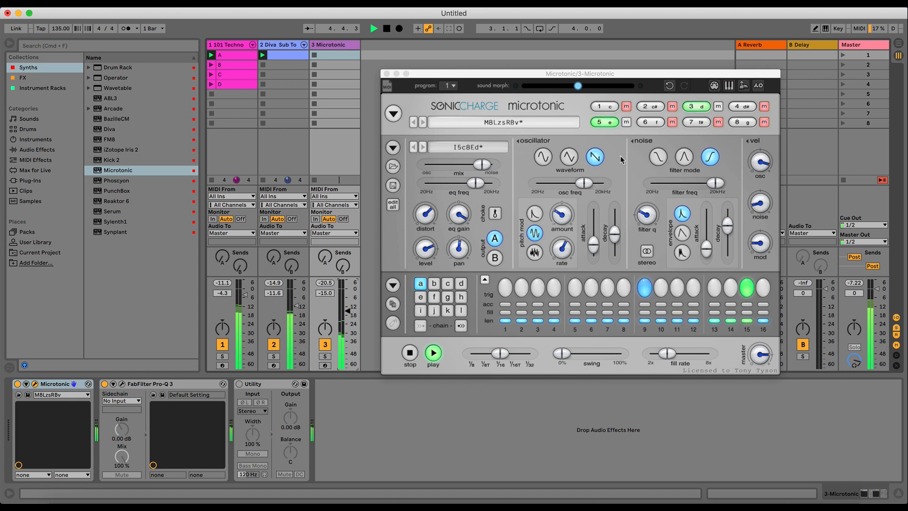
- Solo the Microtonic track and its channel 3, with channel 3's mix moved fully to the oscillator
click(694, 107)
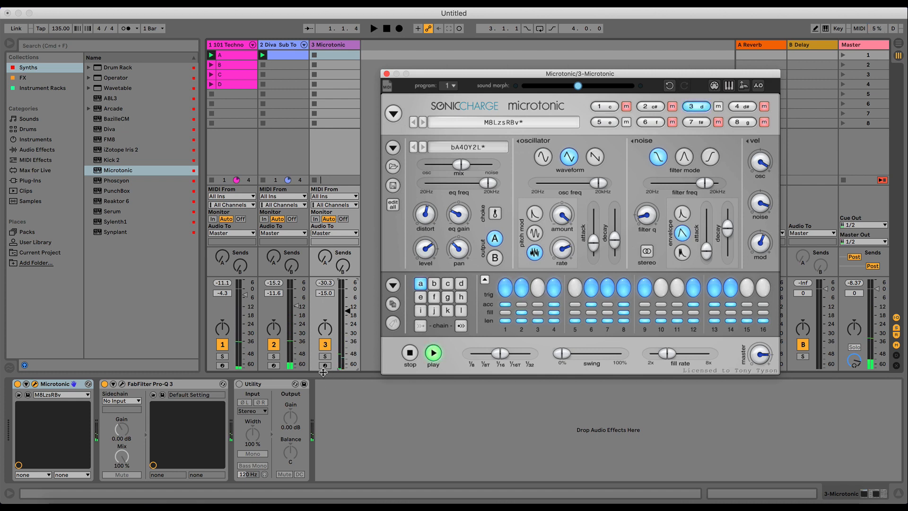
click(325, 356)
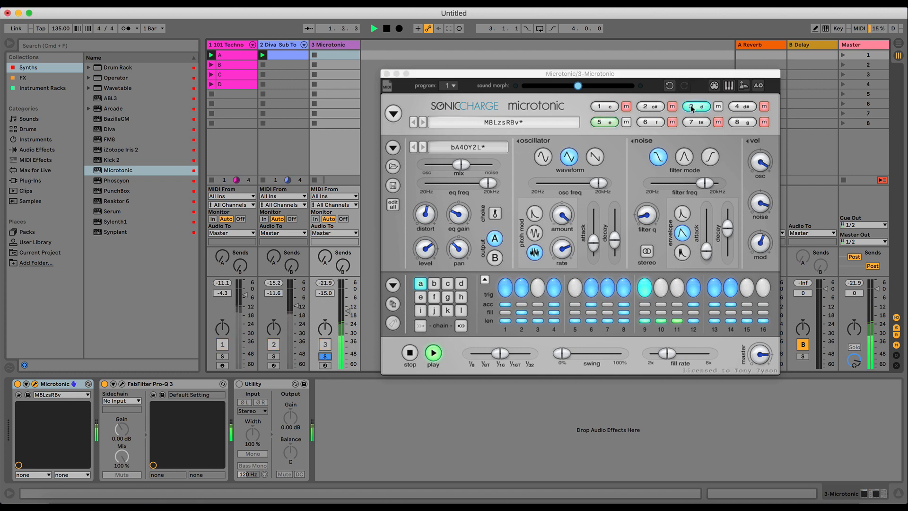
click(524, 174)
drag(461, 164, 426, 165)
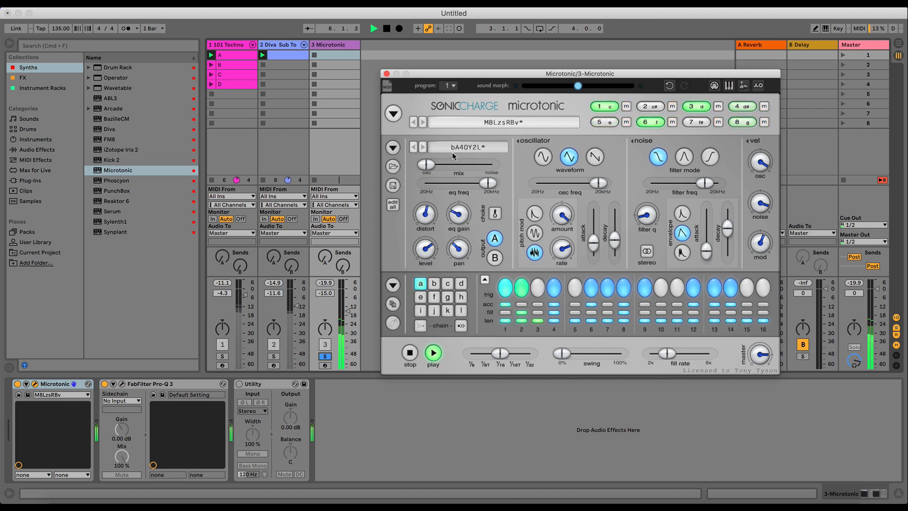
super+click(718, 106)
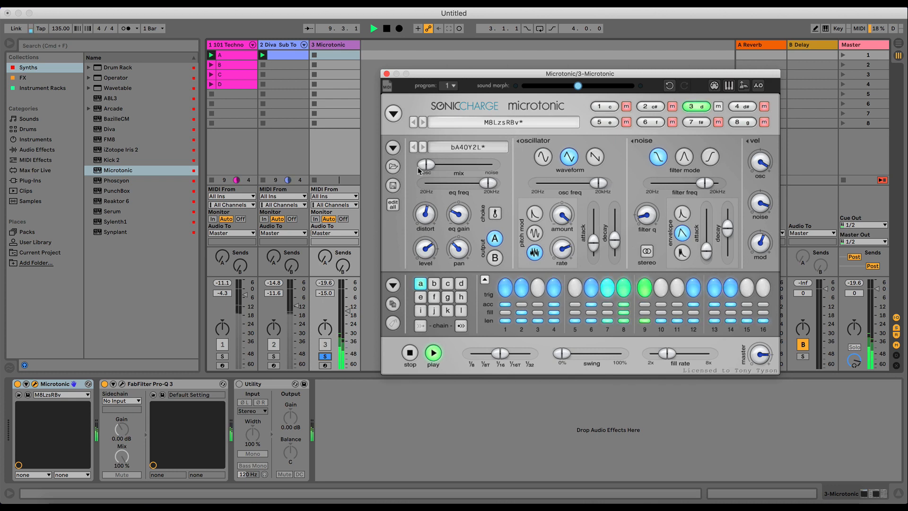
- Shorten channel 3's noise decay and set its noise attack to minimum with the mix on noise, then center the mix
mouse_move(417, 166)
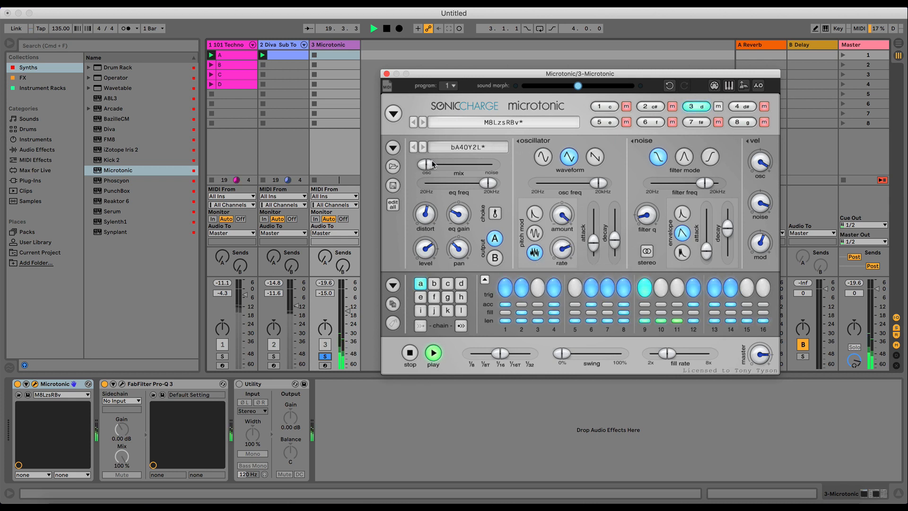
drag(429, 166, 492, 164)
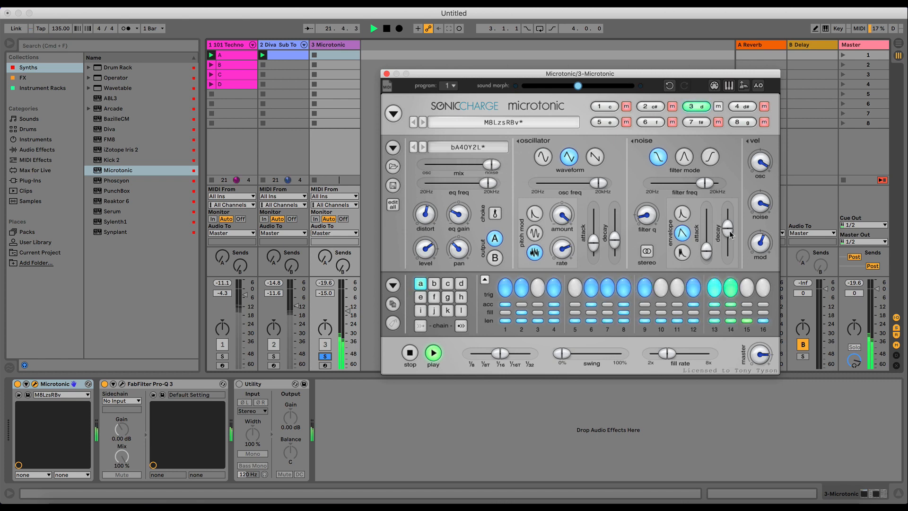
drag(727, 228, 707, 255)
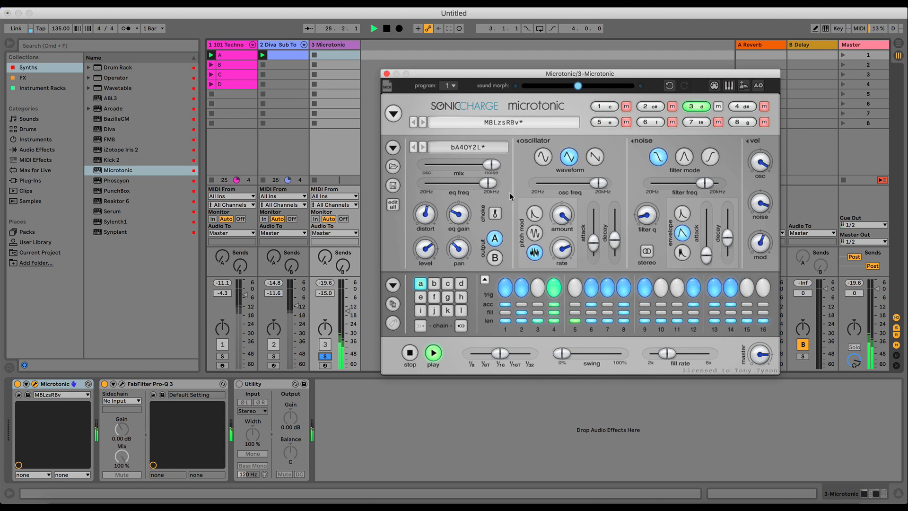
drag(492, 164, 459, 169)
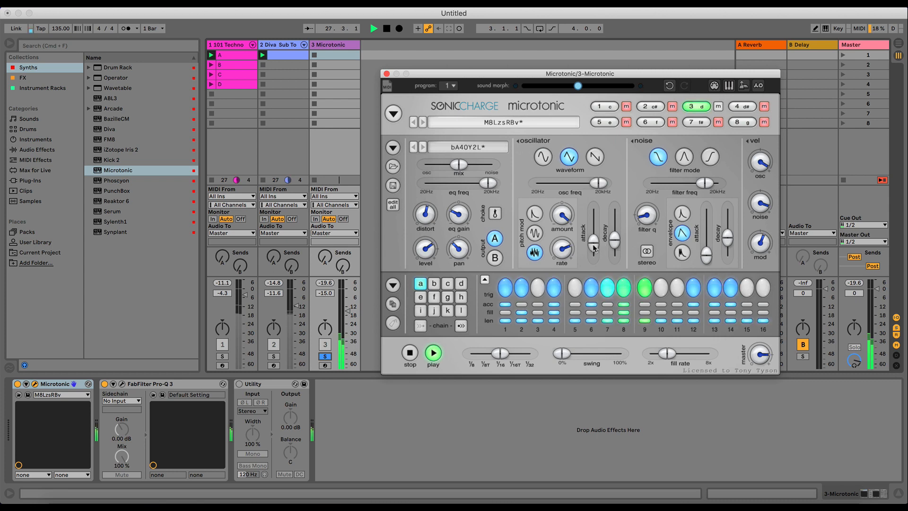
- Set channel 3's oscillator attack to minimum, then unmute channel 5 and give it a full noise mix, minimum noise attack and shorter noise decay
drag(590, 245, 619, 246)
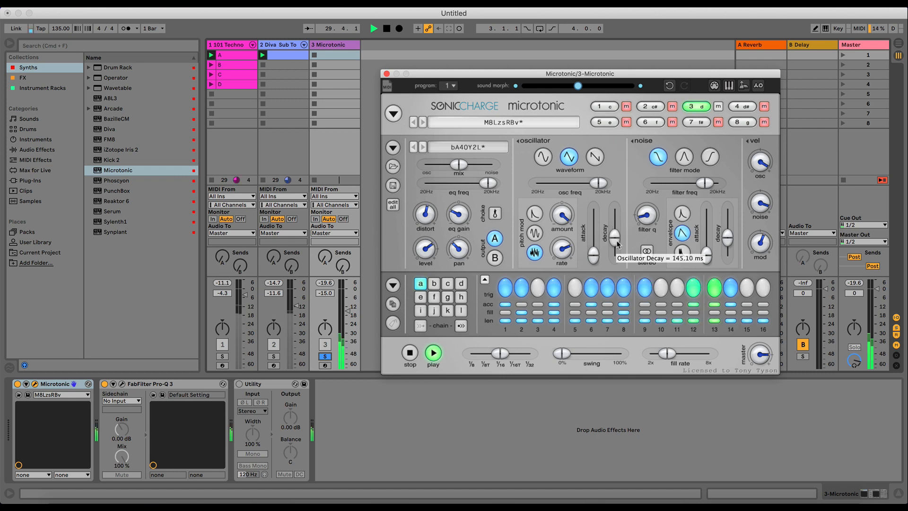
click(628, 122)
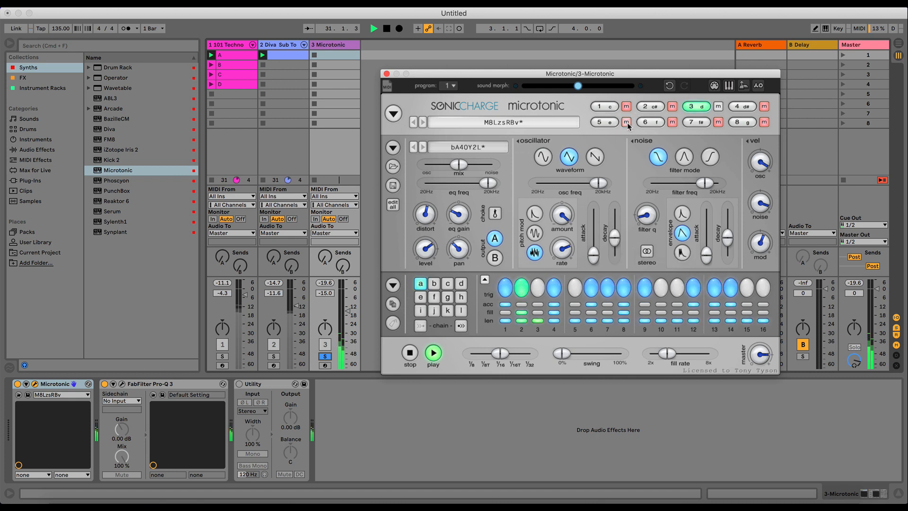
click(603, 123)
drag(483, 165, 492, 166)
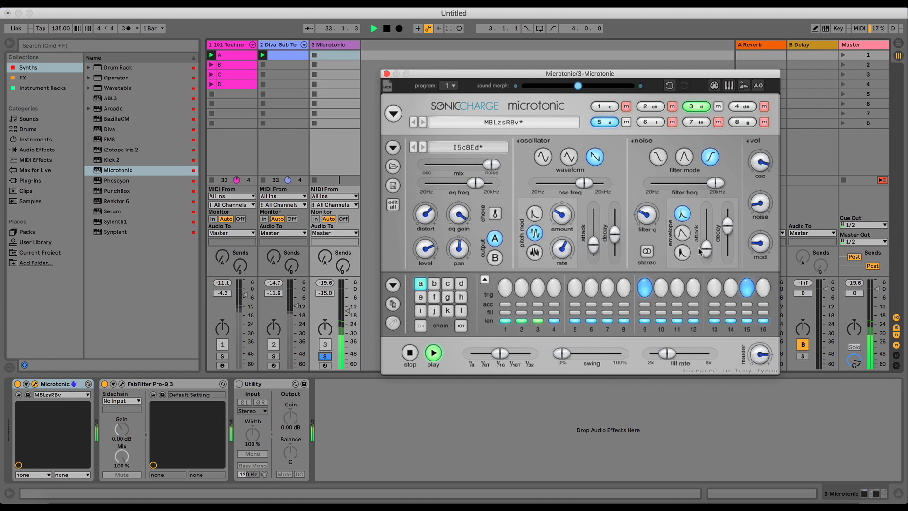
drag(727, 232, 726, 239)
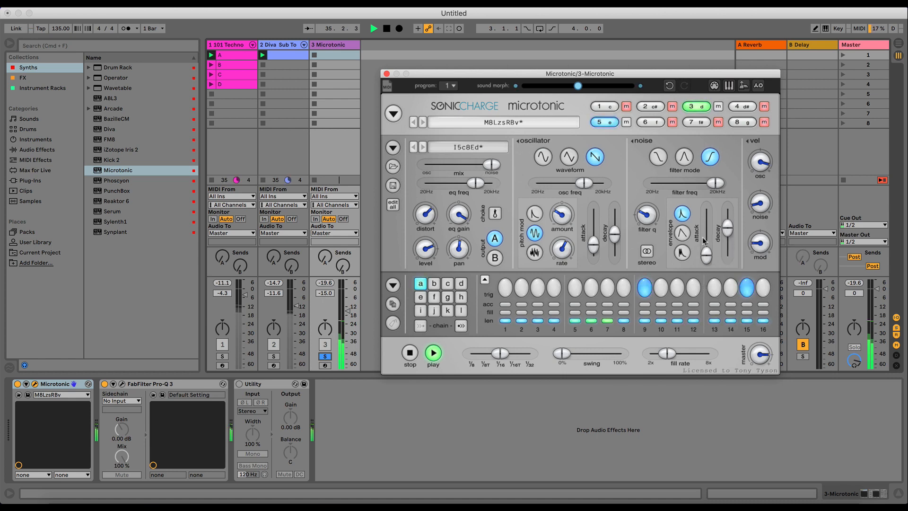
- Unsolo the Microtonic track and play it together with the kick and bass
key(space)
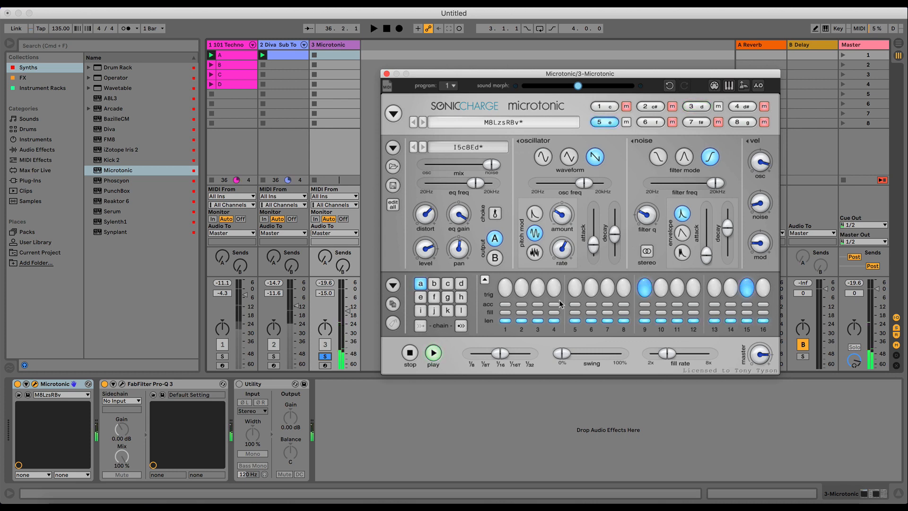
click(325, 356)
key(space)
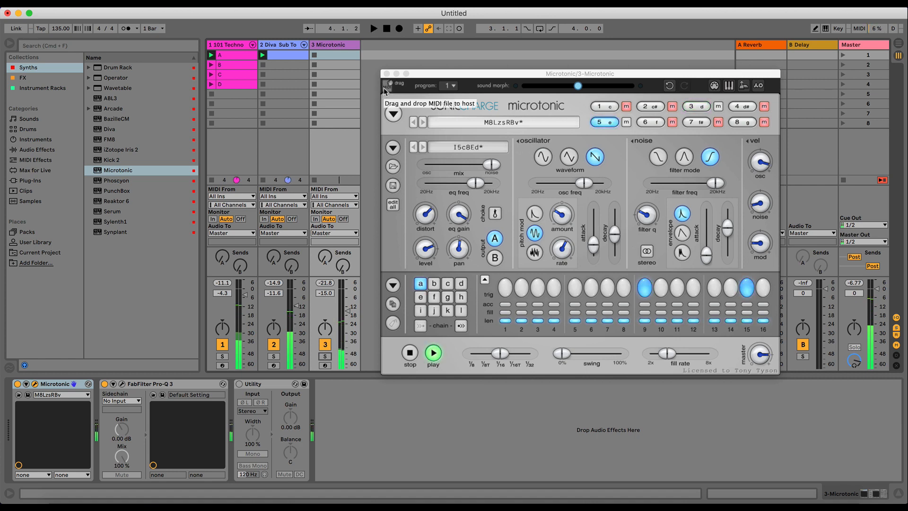
drag(385, 91, 349, 63)
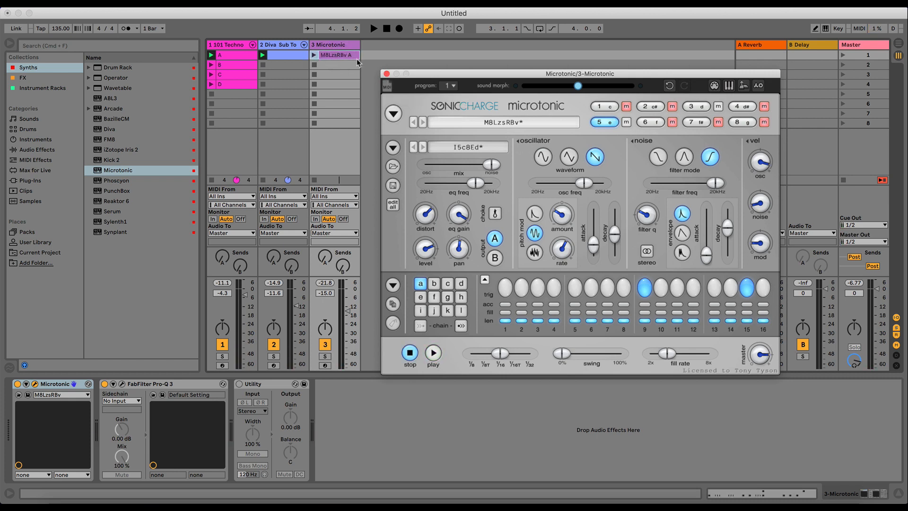
click(386, 74)
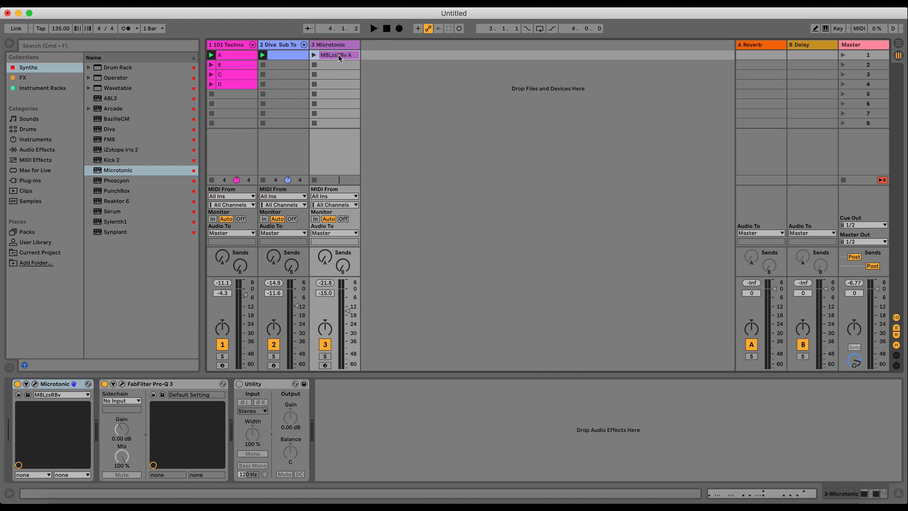
key(Delete)
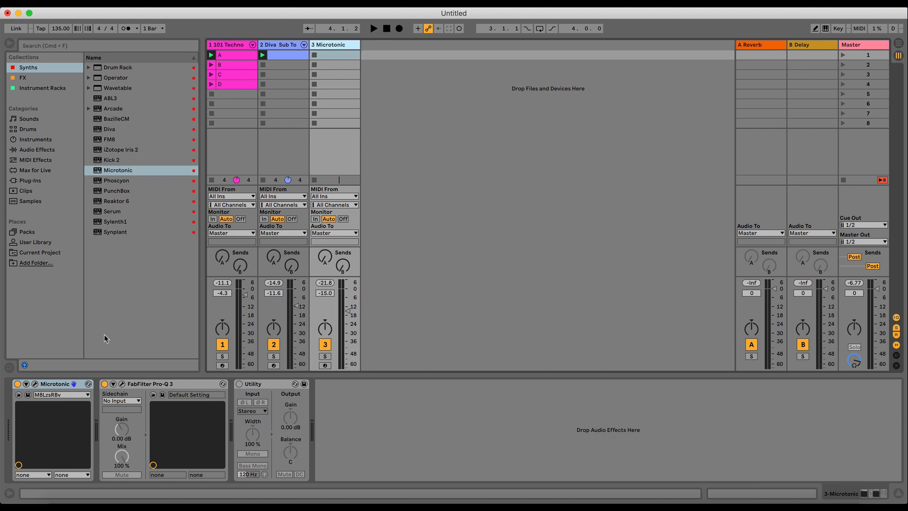
click(36, 384)
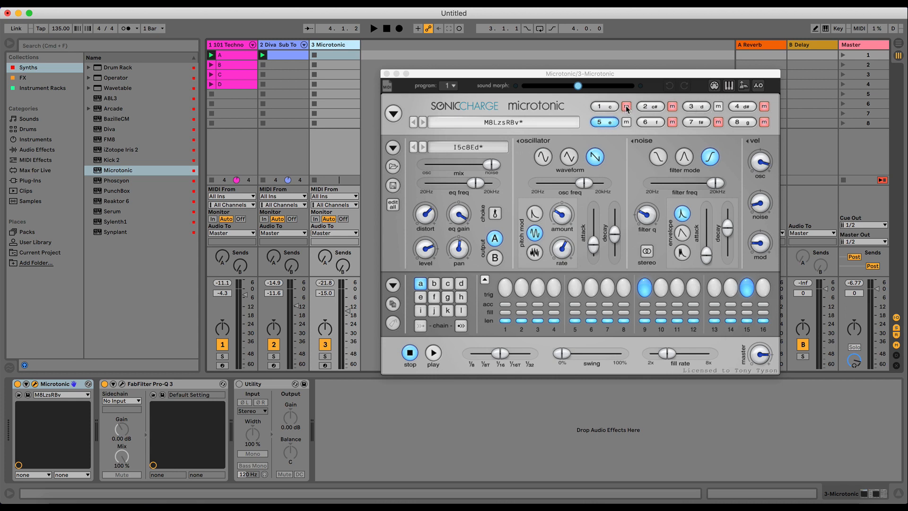
click(599, 107)
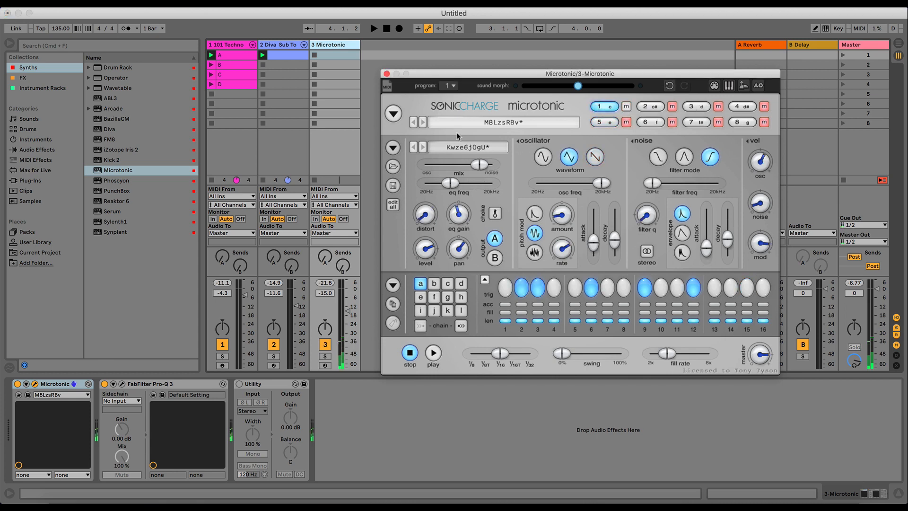
drag(476, 168, 516, 170)
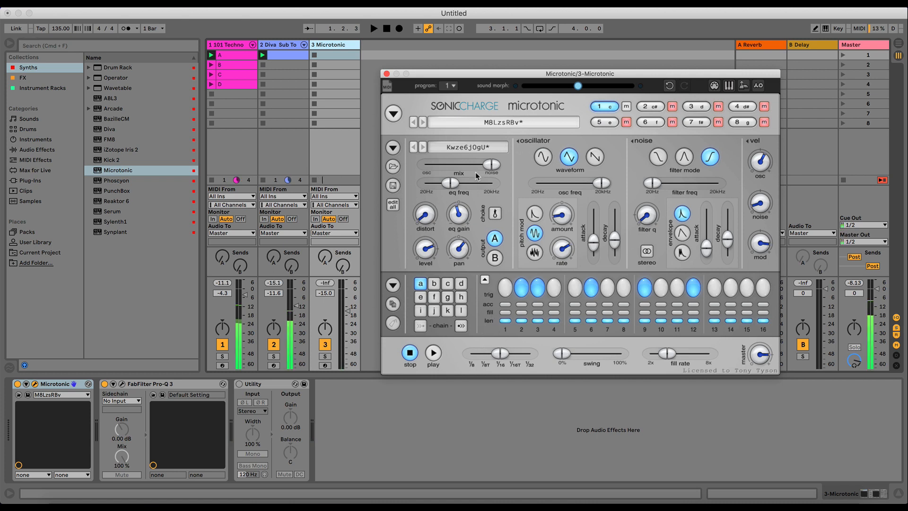
click(325, 357)
key(space)
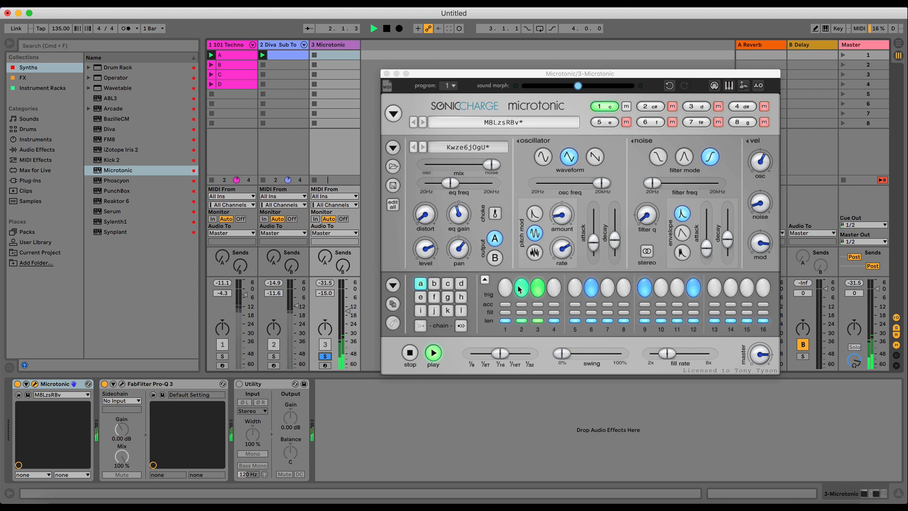
drag(505, 287, 764, 289)
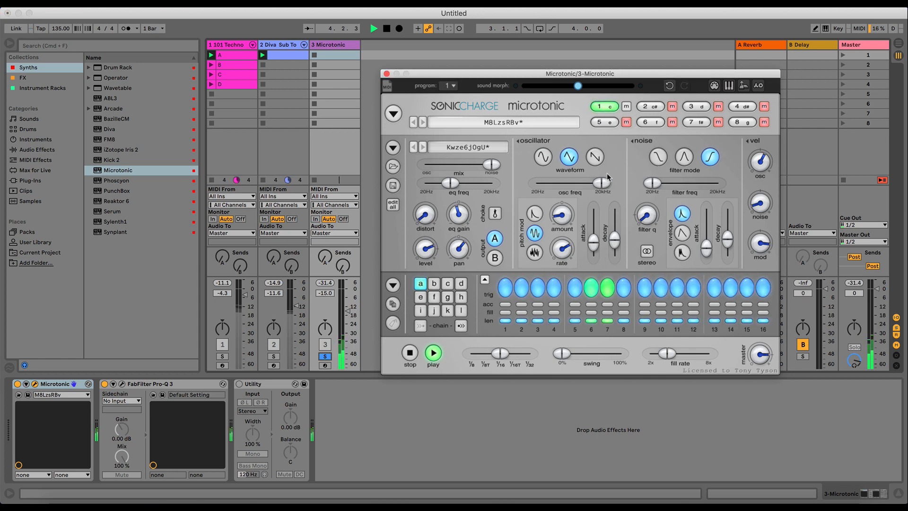
- Set channel 1's noise to a band-pass filter at about 2416 Hz and center the channel's pan
drag(653, 183, 698, 184)
double_click(460, 250)
click(683, 159)
drag(643, 218, 642, 207)
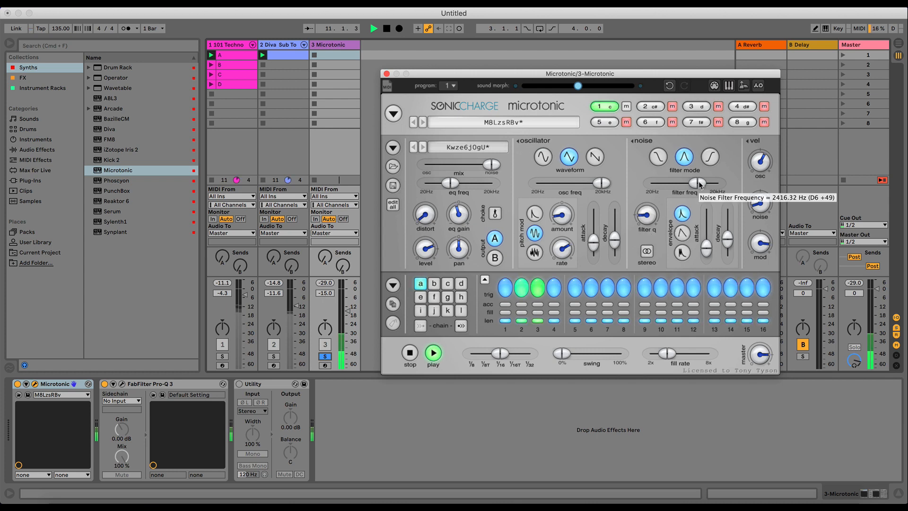
- Raise channel 1's distortion to about 24 while auditioning the pattern
drag(423, 241, 427, 205)
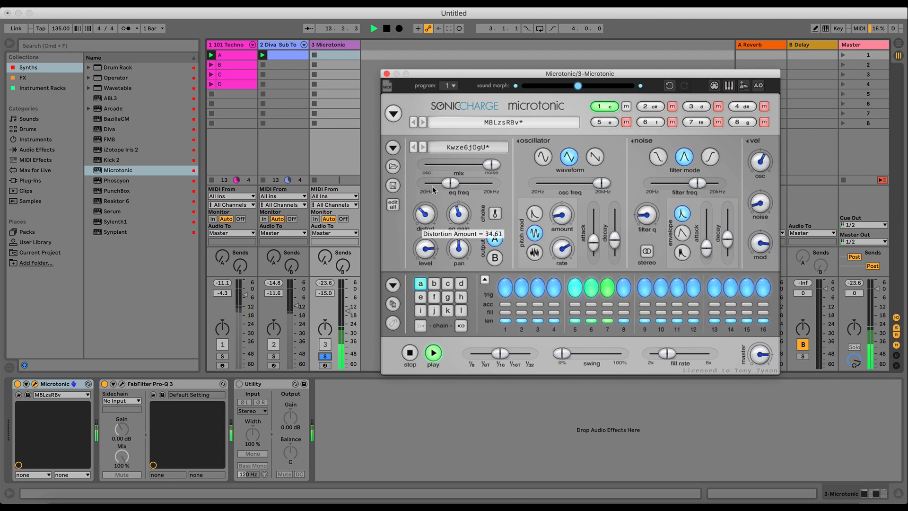
key(space)
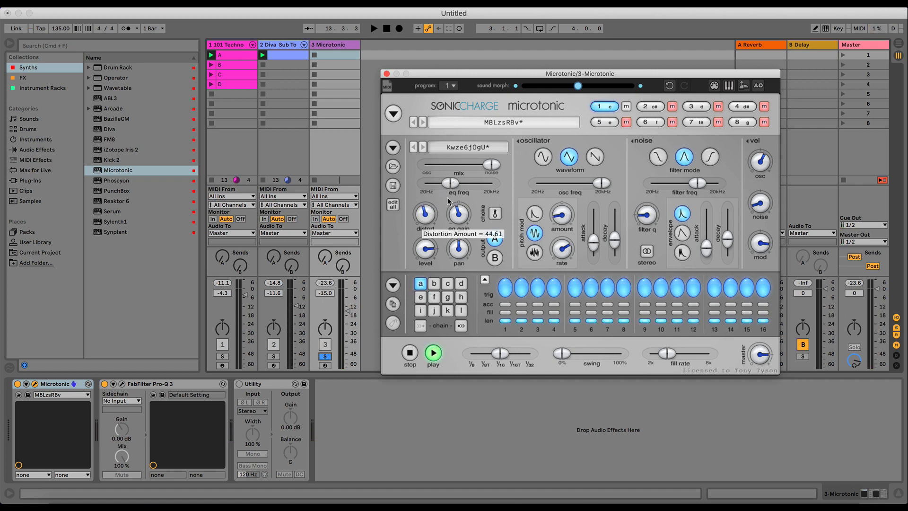
key(space)
drag(448, 202, 428, 241)
key(space)
key(space)
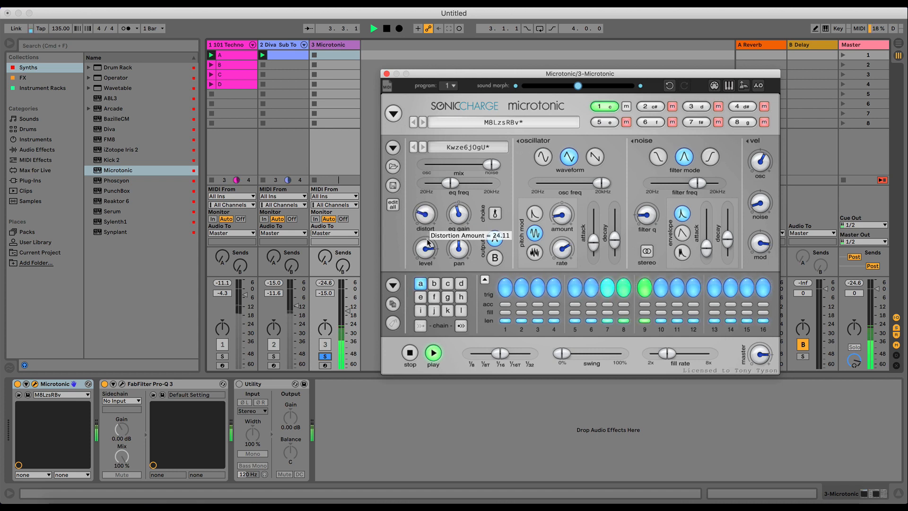
key(space)
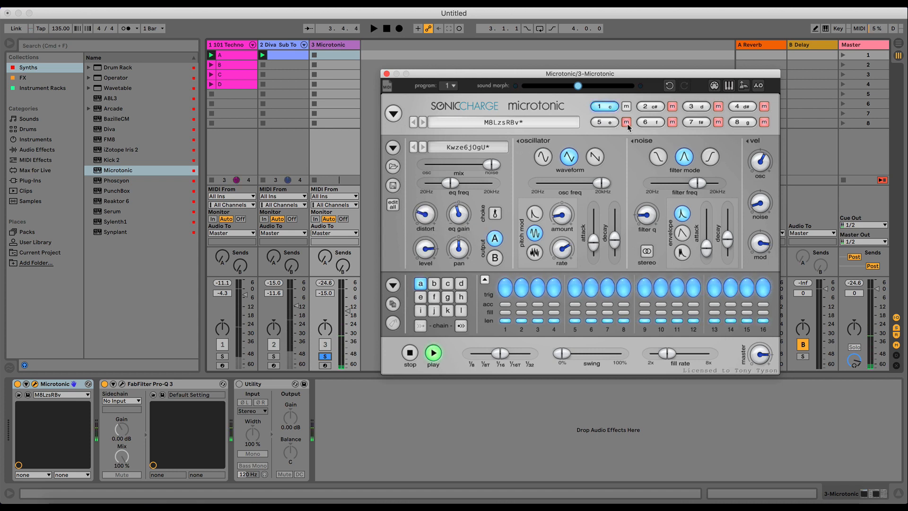
- Unmute Microtonic's channels 5 and 3, unsolo the track, and play it with the kick and bass
click(627, 124)
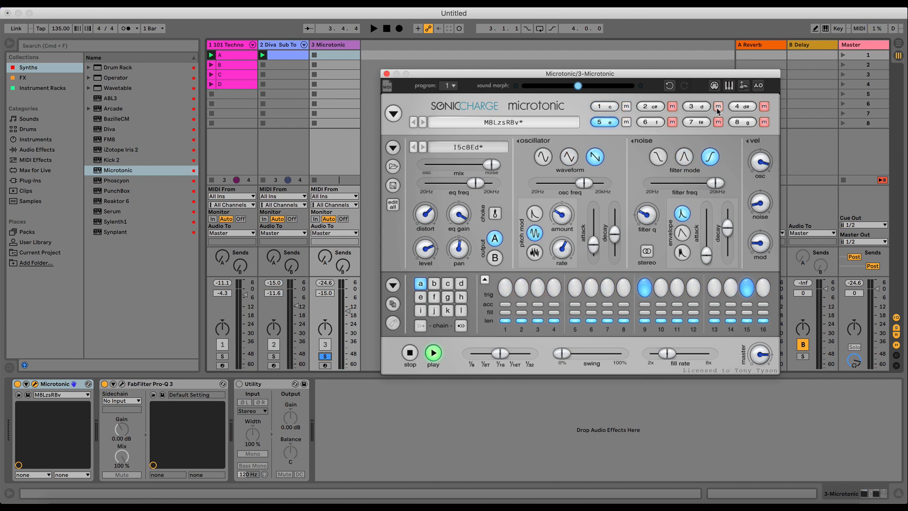
click(718, 107)
key(space)
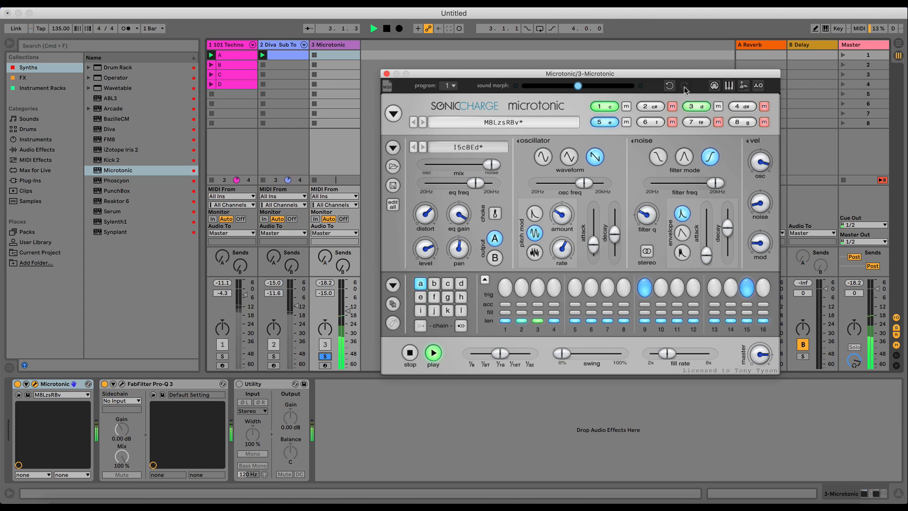
click(325, 356)
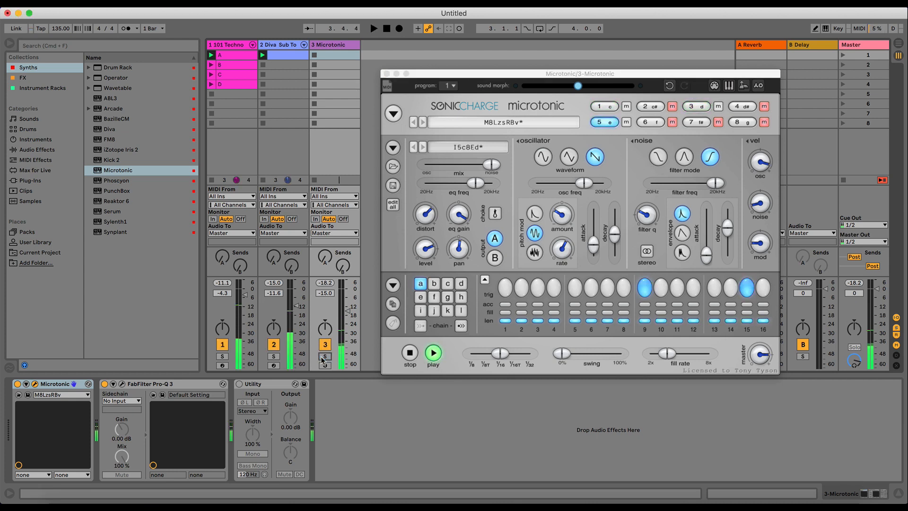
key(space)
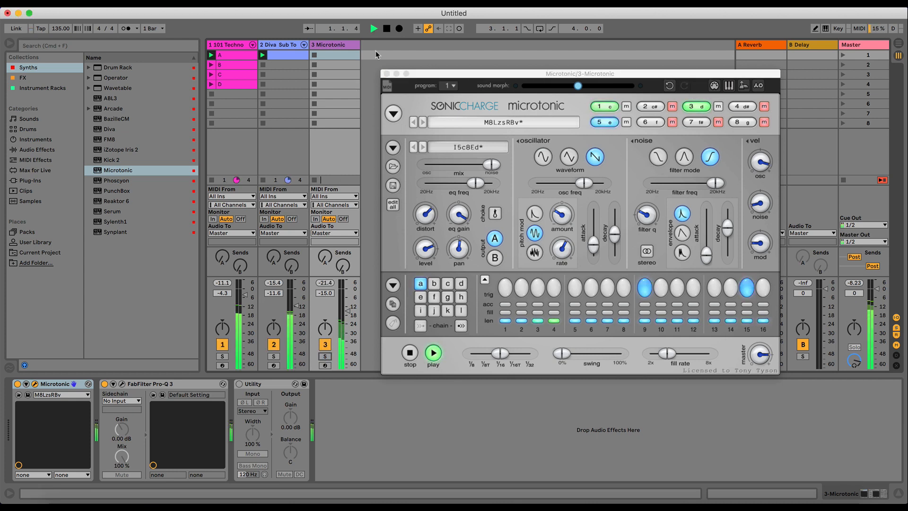
- Duplicate the first beat of notes in the Diva bass clip three times to fill the bar, and play the result
click(385, 75)
click(289, 61)
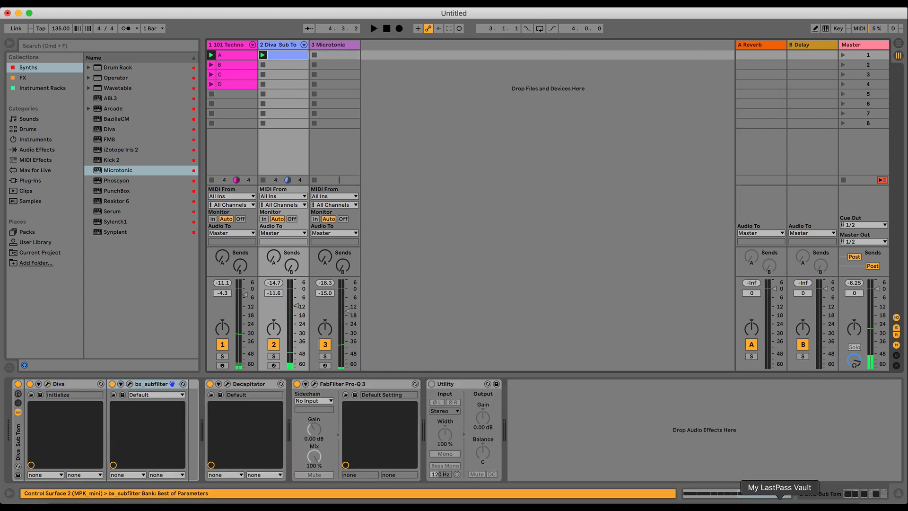
click(733, 493)
drag(215, 443, 339, 408)
key(super+d)
key(super+d)
key(super+d)
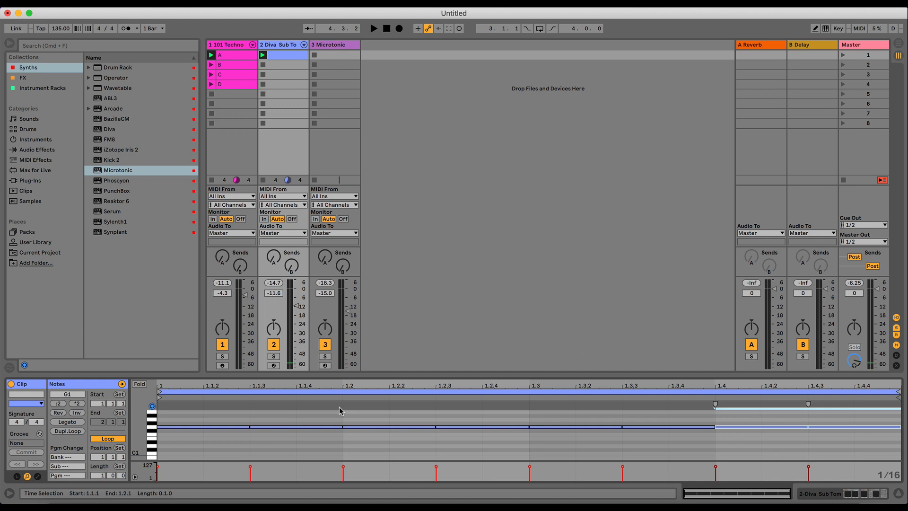
key(space)
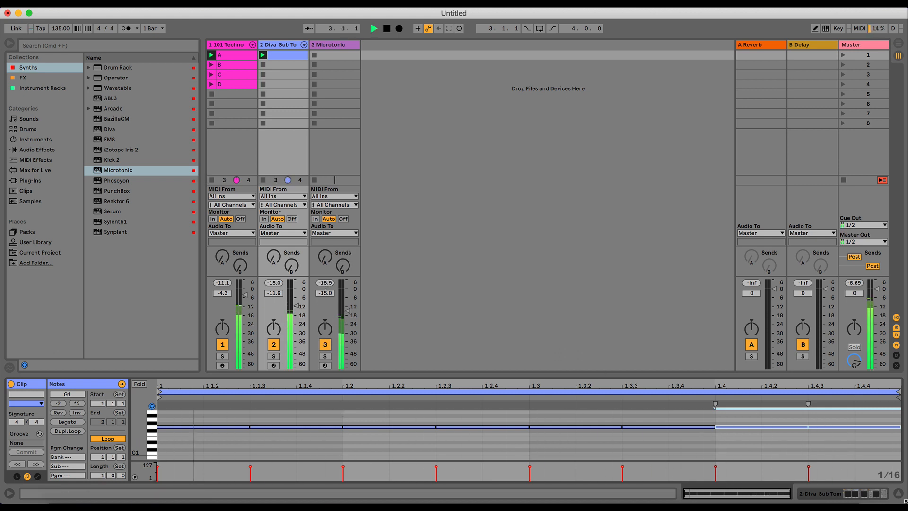
- Set Diva's envelope 1 attack to 21.00 on the bass track
click(861, 494)
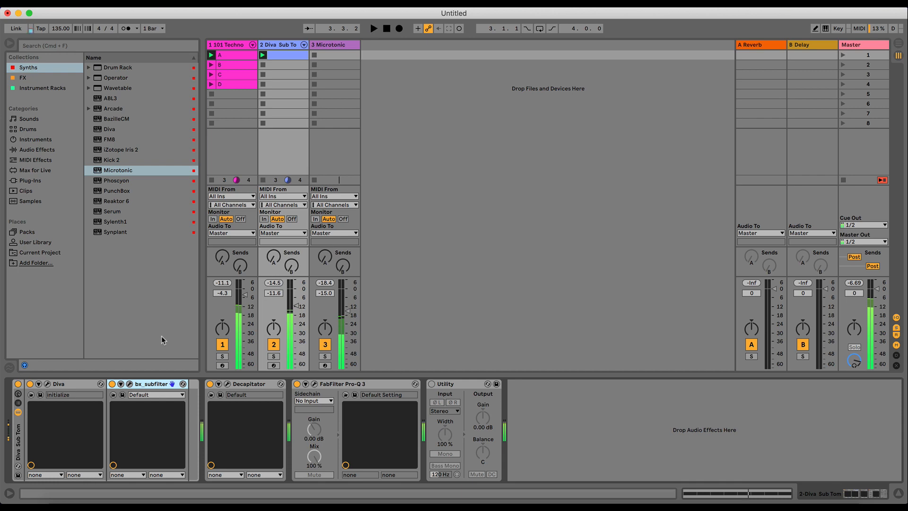
click(48, 384)
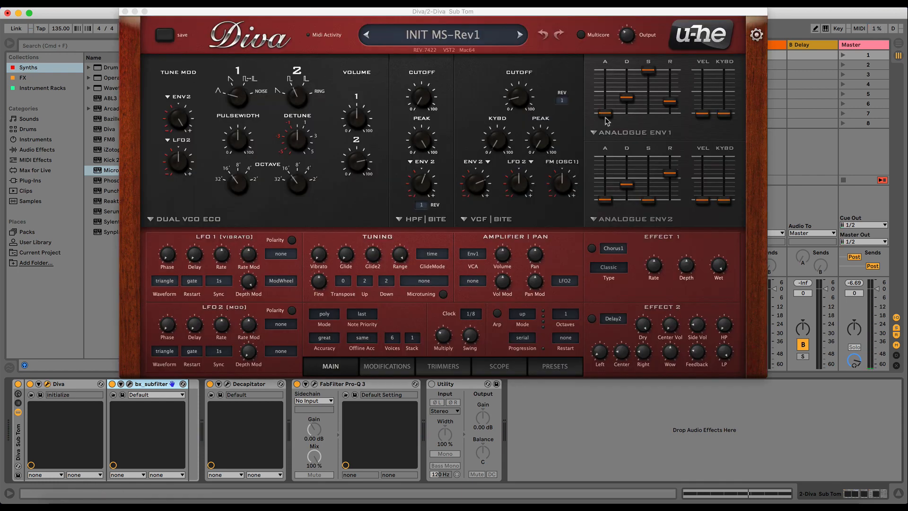
drag(606, 118, 607, 95)
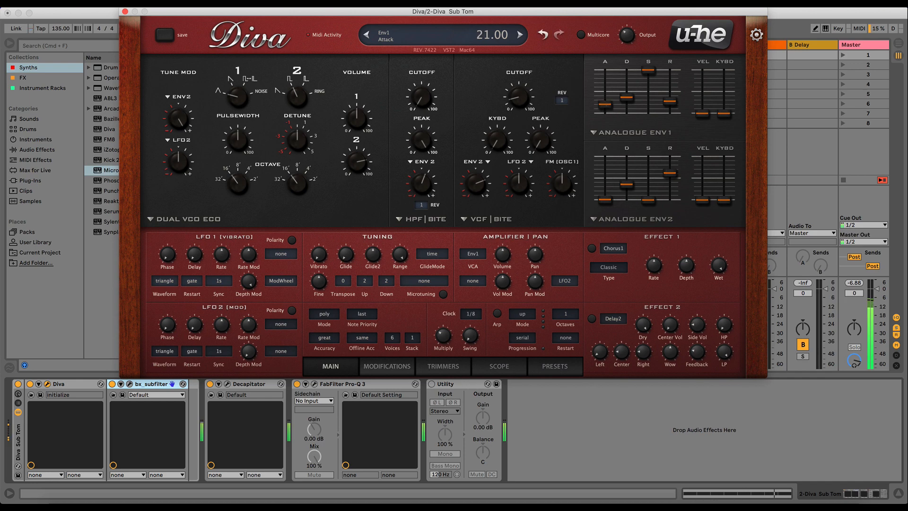
click(124, 11)
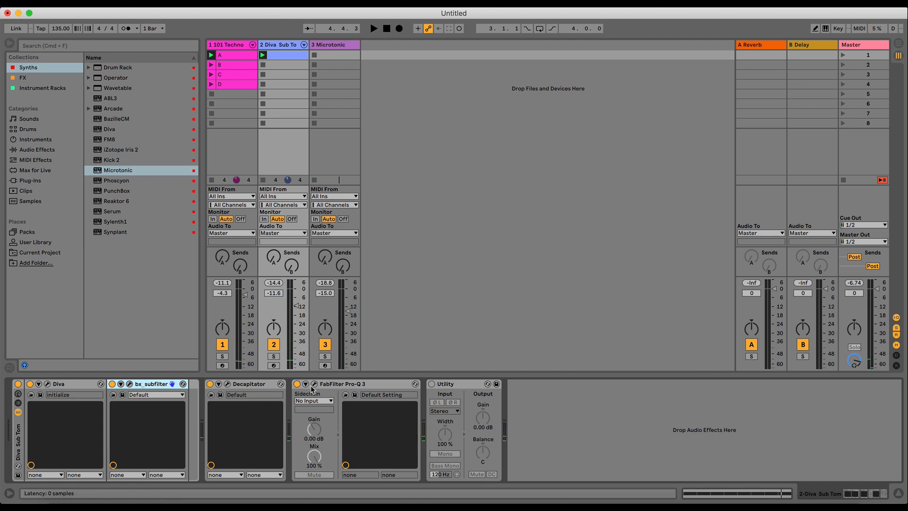
- Add a high shelf cut of about -3.56 dB at about 278 Hz in the bass track's Pro-Q 3
click(314, 384)
key(space)
click(459, 203)
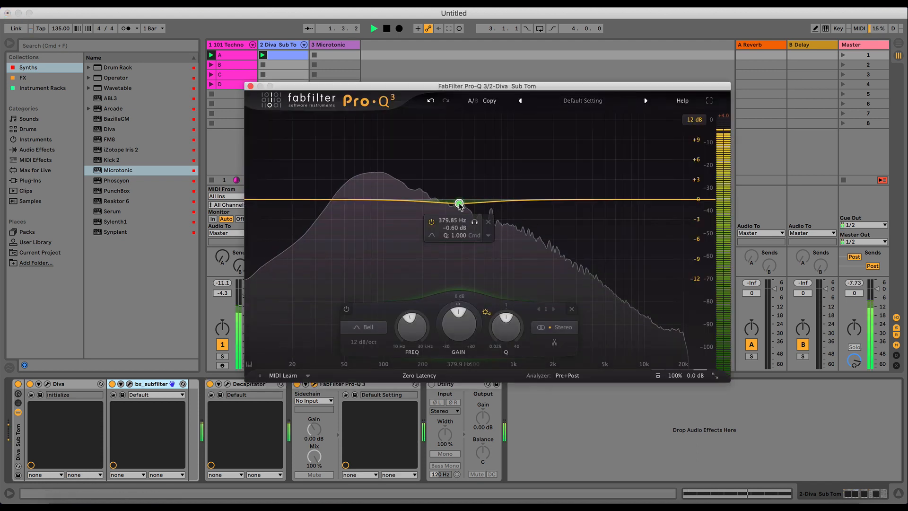
click(431, 236)
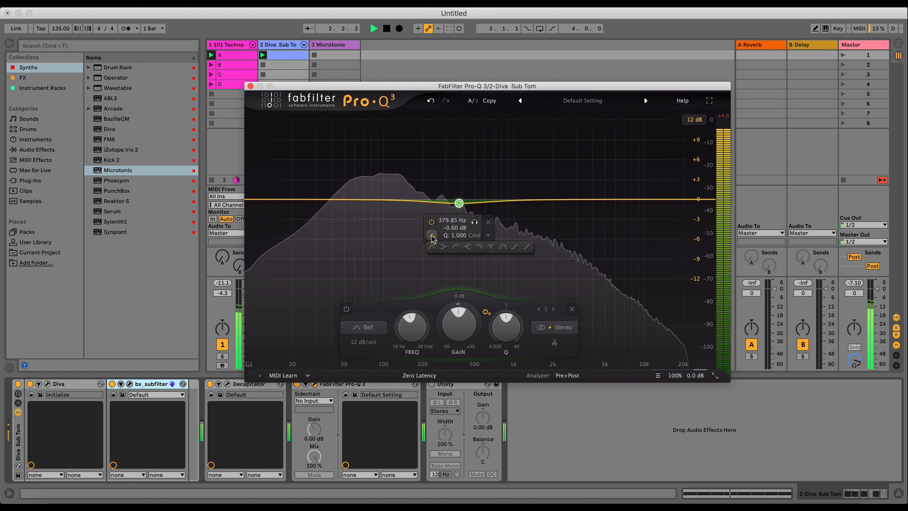
click(467, 247)
drag(459, 203, 443, 230)
key(space)
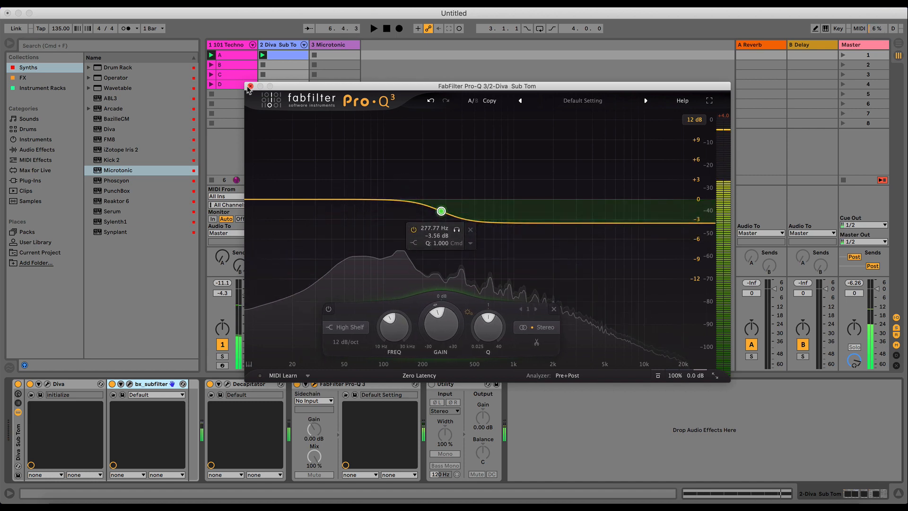
click(251, 86)
- Mute the Diva bass track and show the devices of the 101 Techno kick track
click(274, 344)
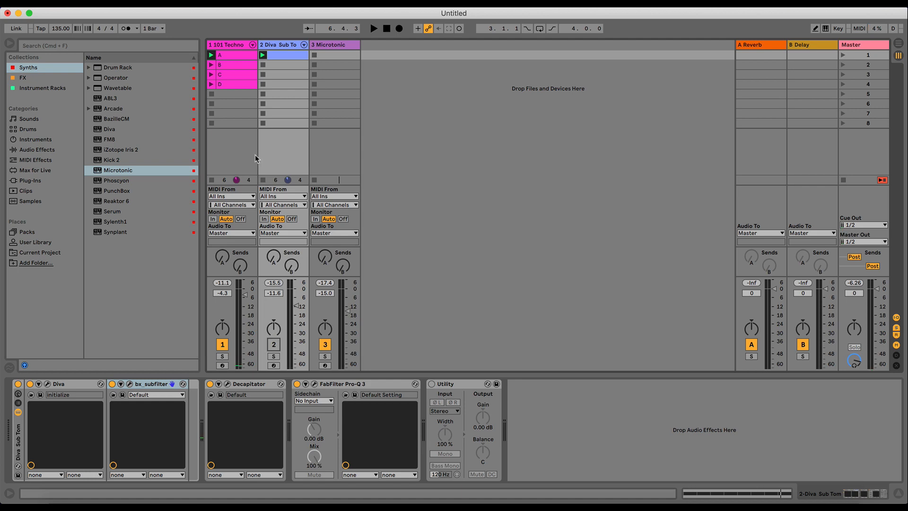
click(298, 384)
click(245, 46)
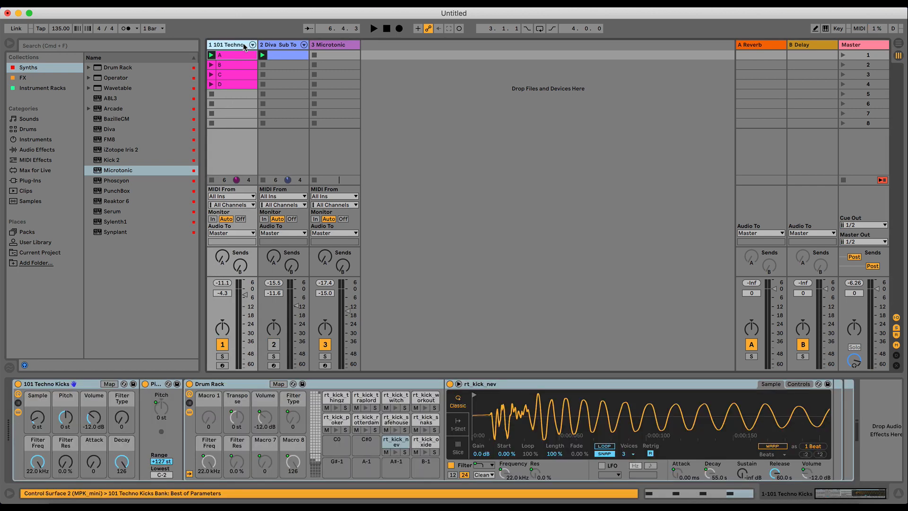
- Insert a MIDI track next to the 101 Techno kick track and fill a new one-bar clip in its first slot with eighth notes on C3
key(super+shift+t)
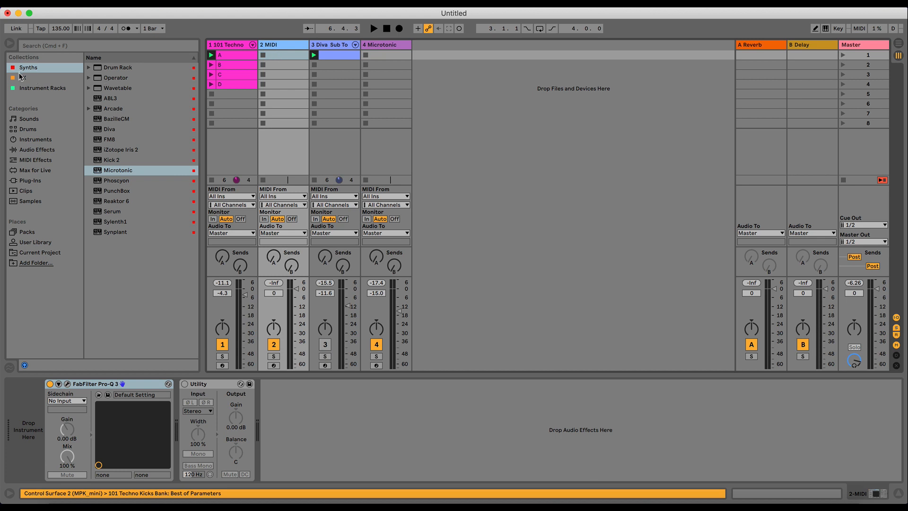
double_click(289, 56)
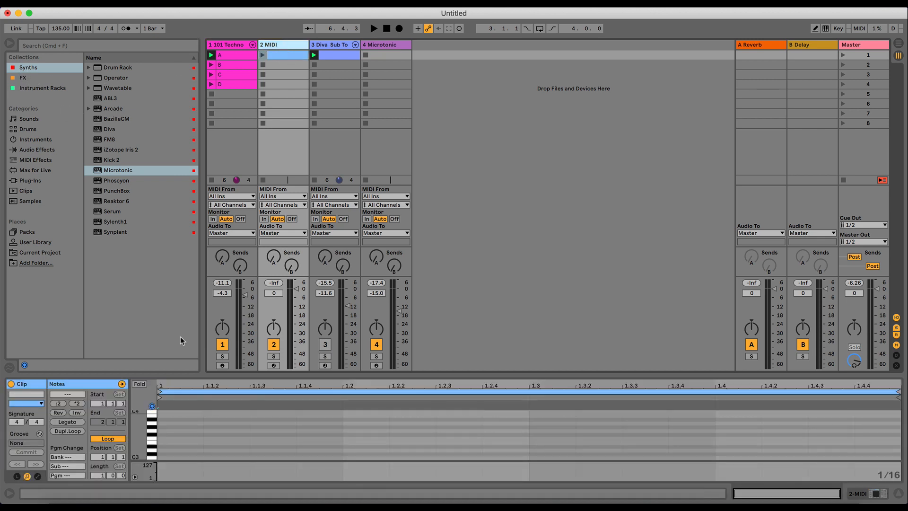
double_click(169, 457)
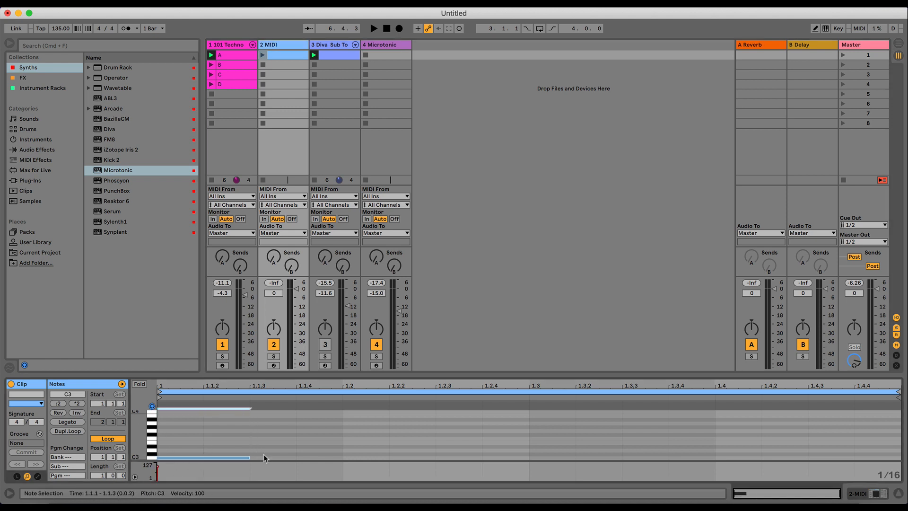
key(super+d)
key(super+d)
key(super+d)
key(super+d)
key(super+d)
key(super+d)
key(super+d)
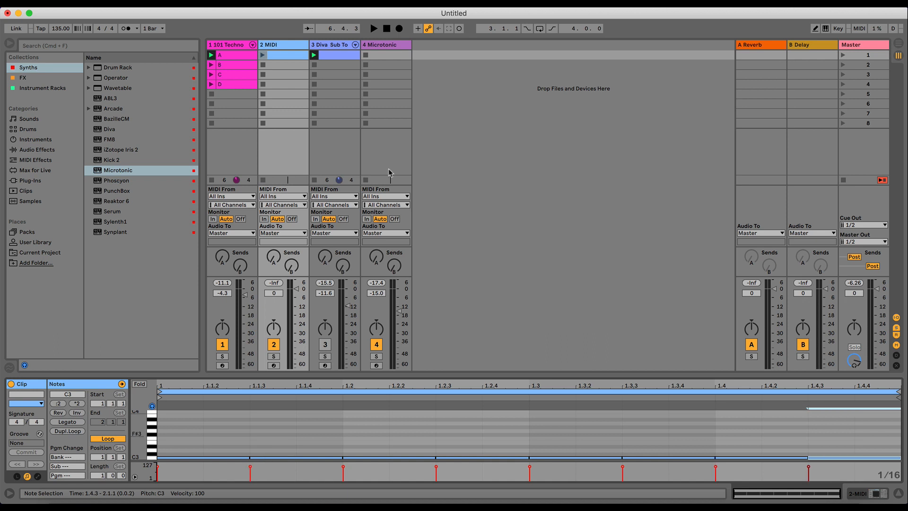
- Create a second clip on the Diva bass track and draw continuous sixteenth notes on G1 across the whole bar
click(339, 57)
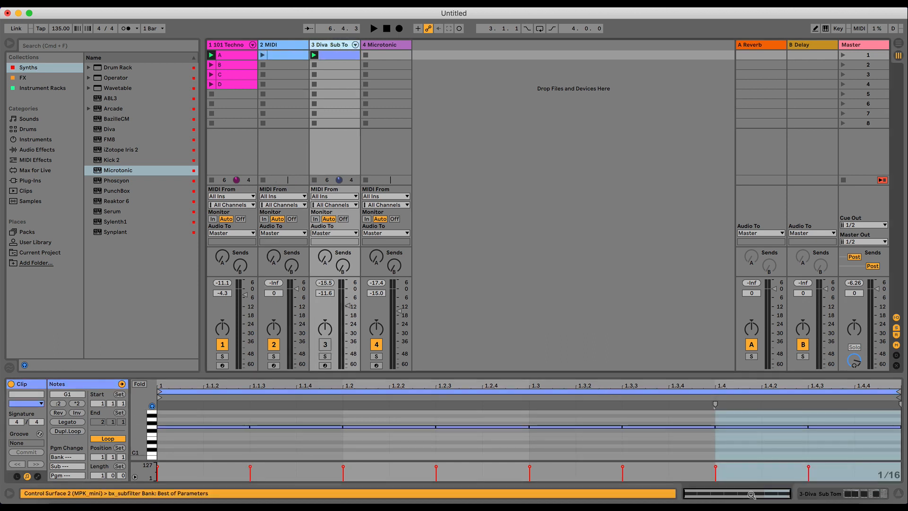
double_click(320, 65)
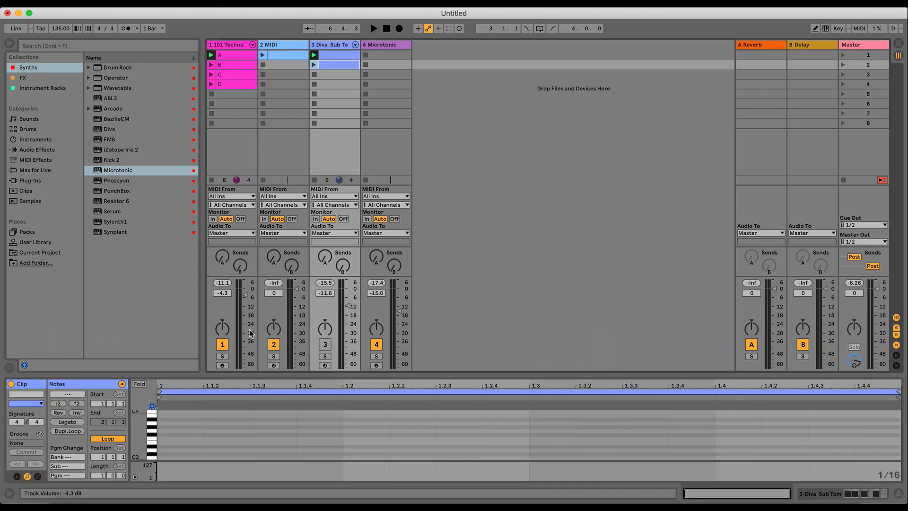
click(323, 55)
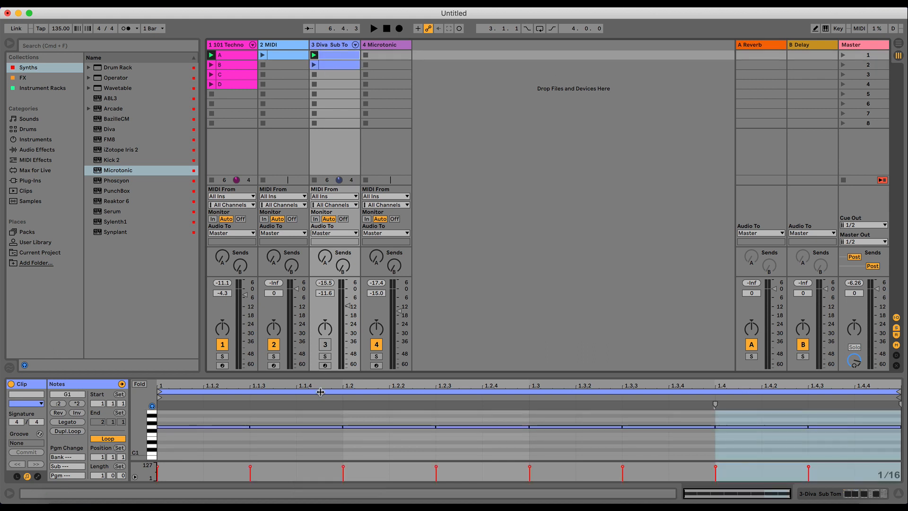
click(152, 427)
key(Delete)
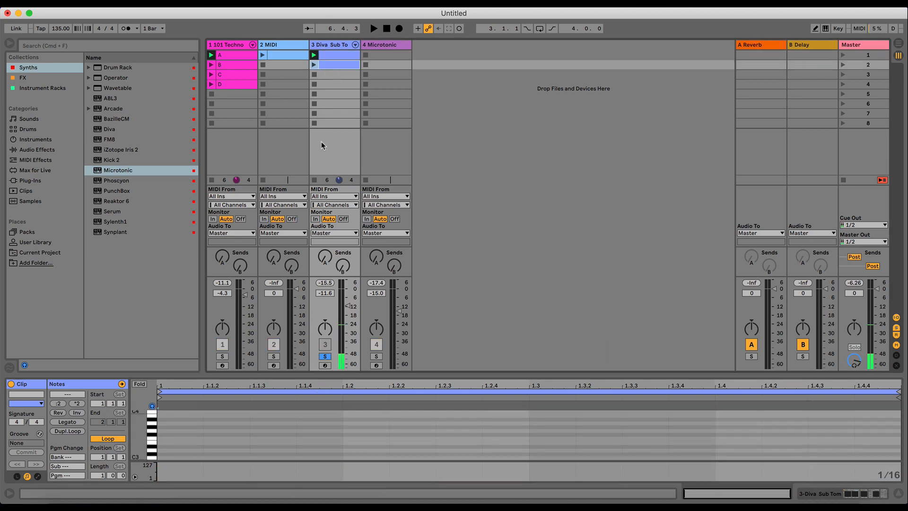
key(b)
click(175, 408)
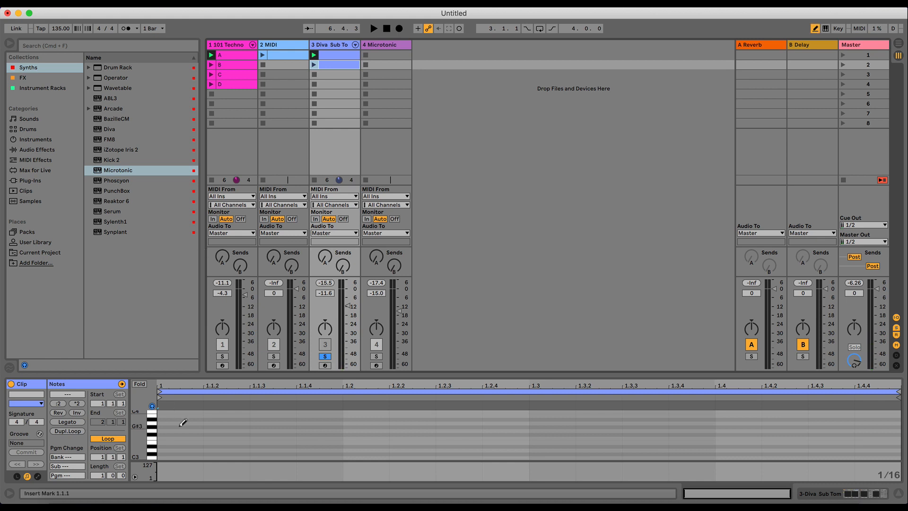
scroll(185, 446, down, 5)
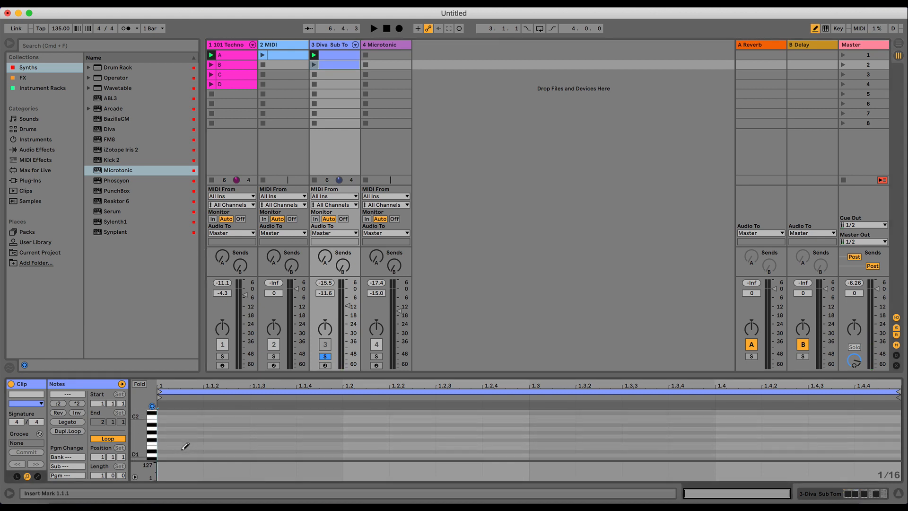
scroll(185, 446, down, 3)
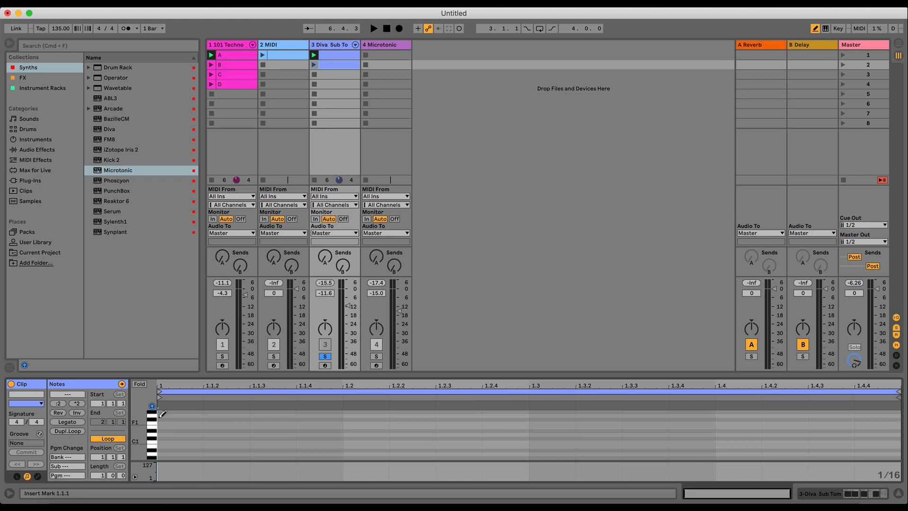
drag(162, 412, 862, 414)
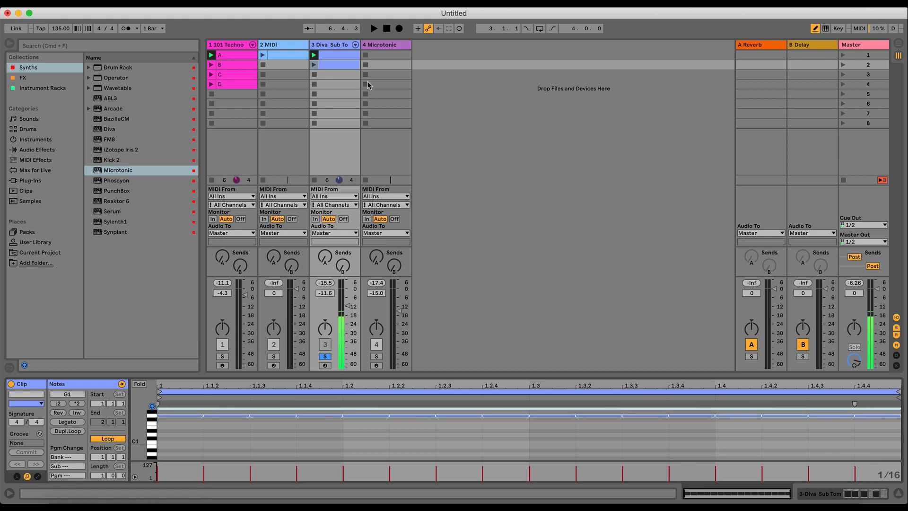
- Play the second Diva bass clip in solo and adjust the sustain of Diva's envelope 1
key(Return)
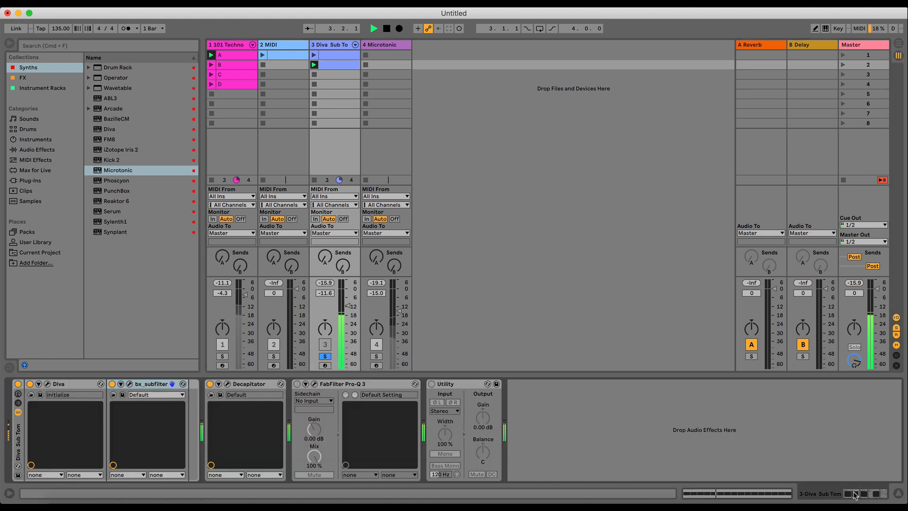
key(shift+Tab)
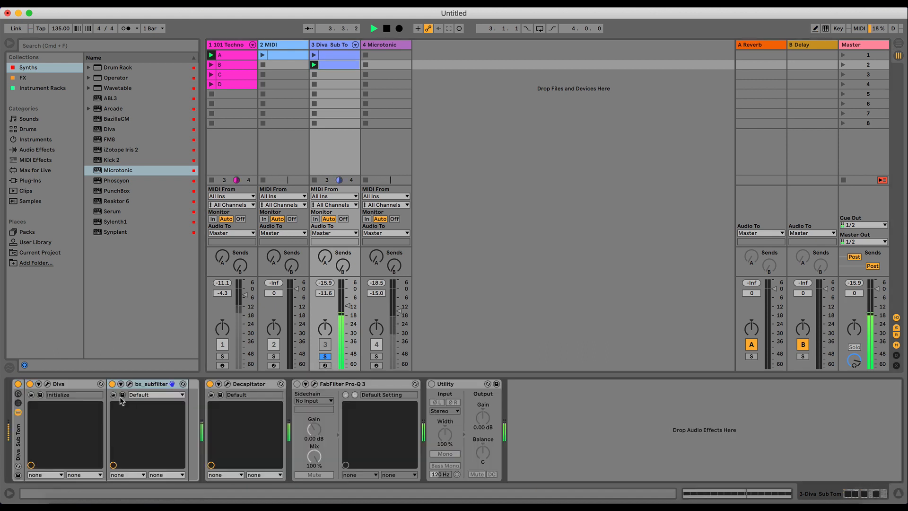
click(48, 384)
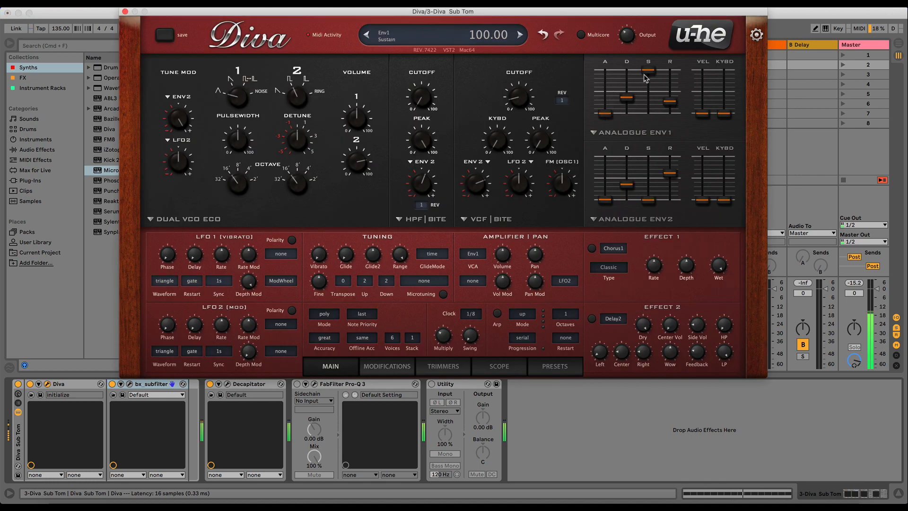
drag(648, 82, 647, 108)
click(125, 12)
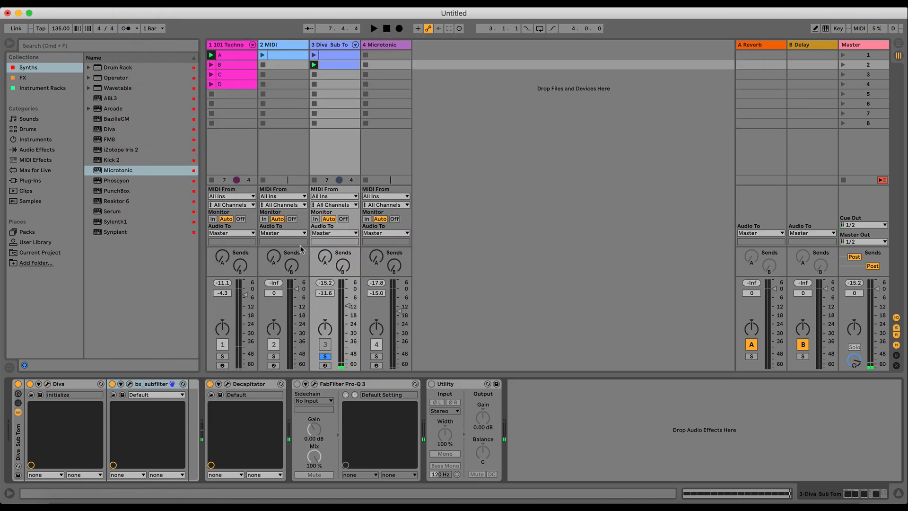
- Take the Diva bass out of solo to audition it with the kick and drums, and mute the bass track again
click(325, 357)
key(space)
key(space)
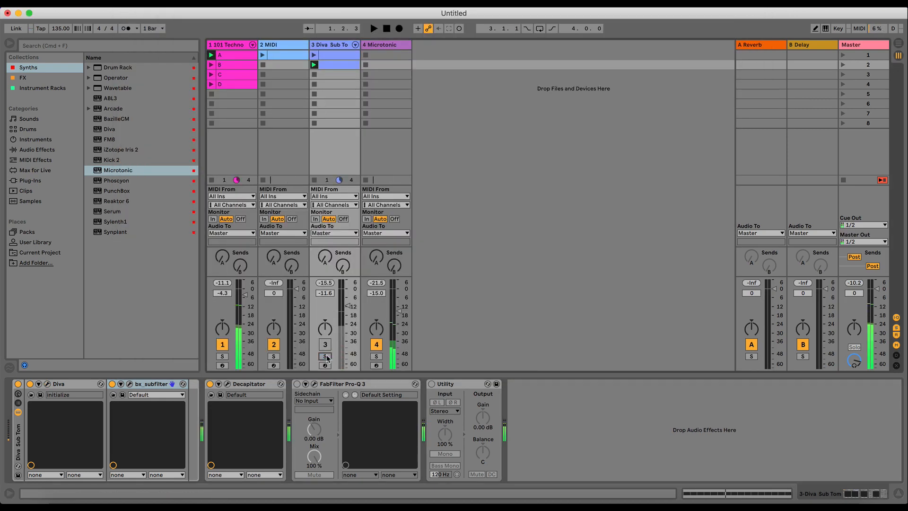
click(325, 346)
click(325, 346)
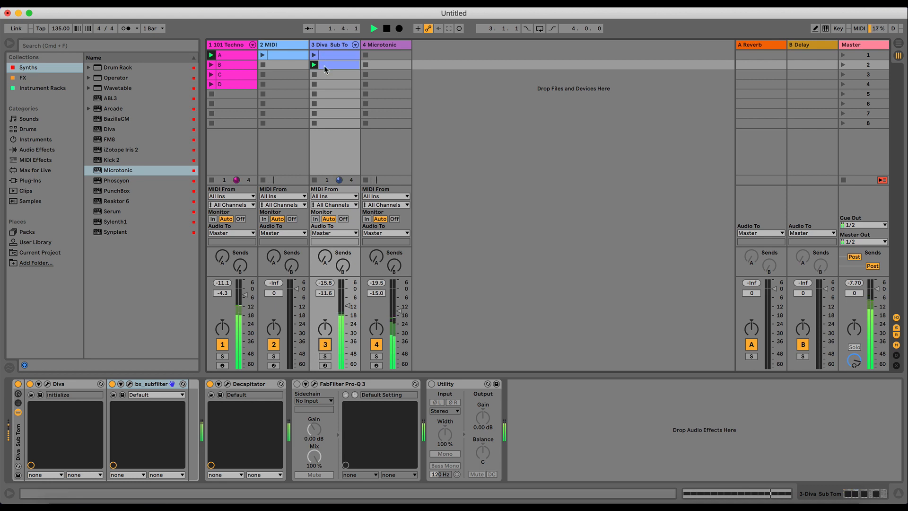
click(325, 344)
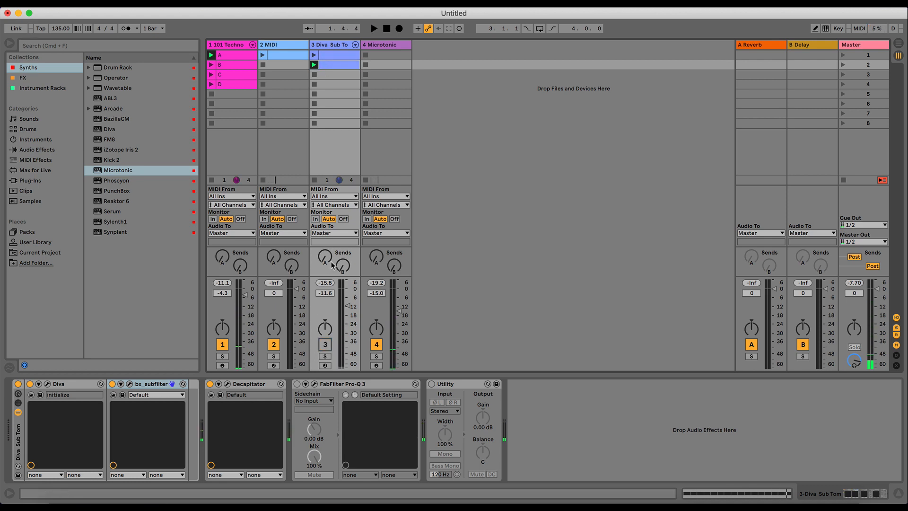
- Load Operator onto the new MIDI track and set its oscillator B level to -36 dB
click(290, 57)
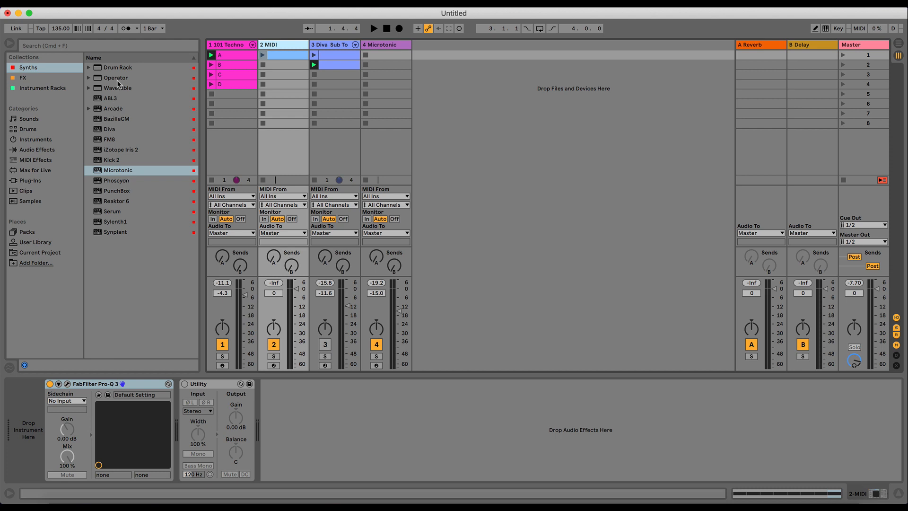
drag(117, 80, 13, 428)
drag(59, 395, 59, 396)
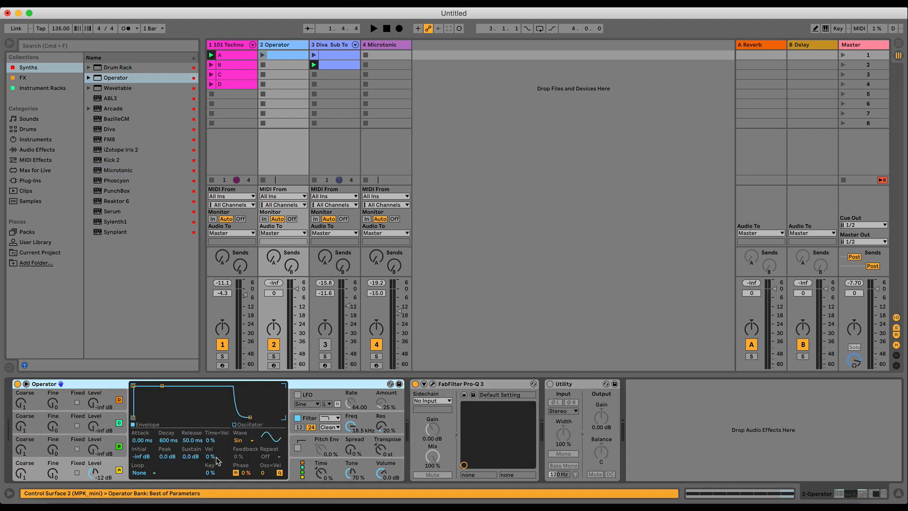
drag(95, 452, 95, 449)
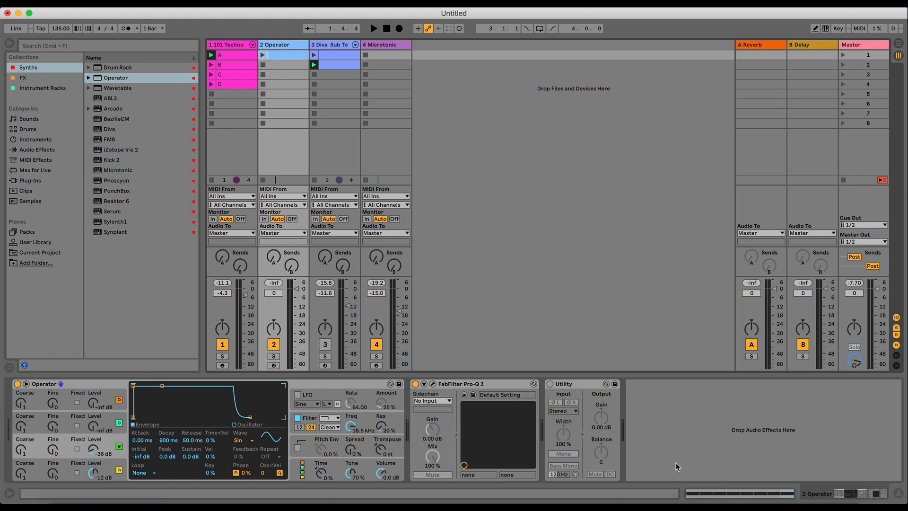
- Solo the Operator track and launch its clip
key(shift+Tab)
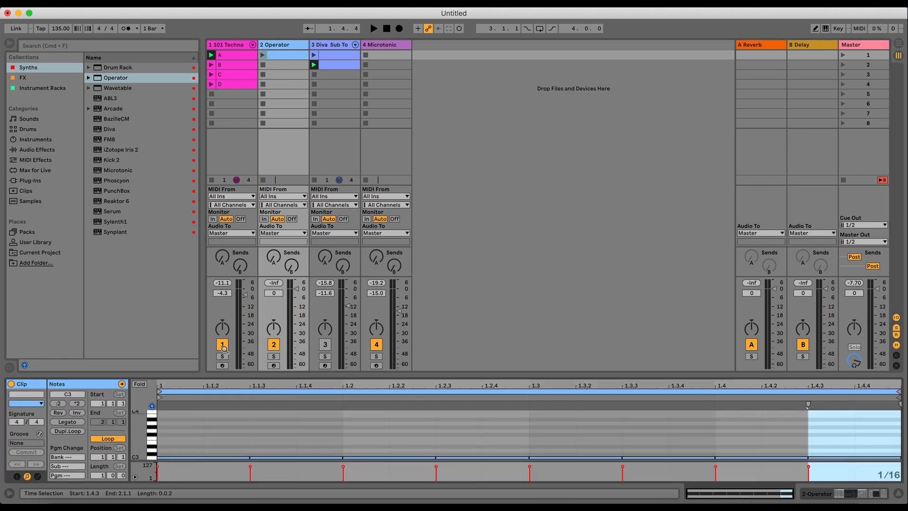
click(276, 357)
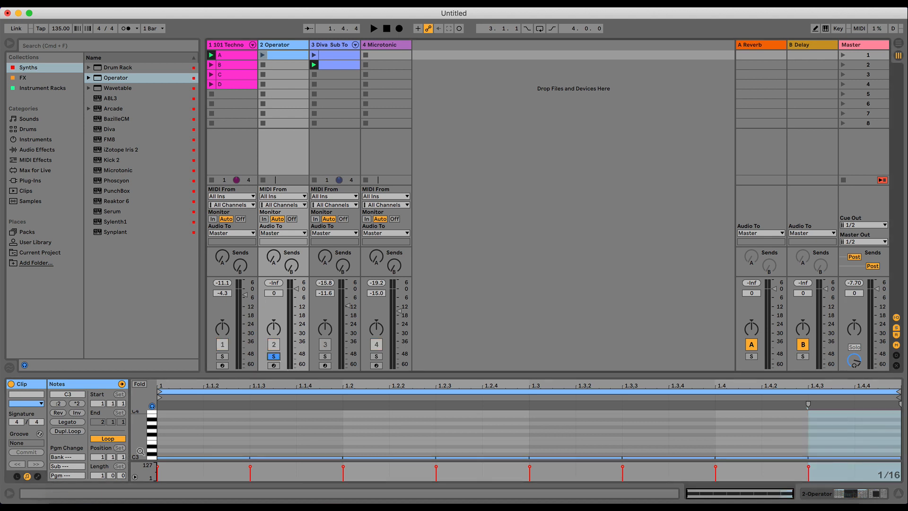
click(263, 55)
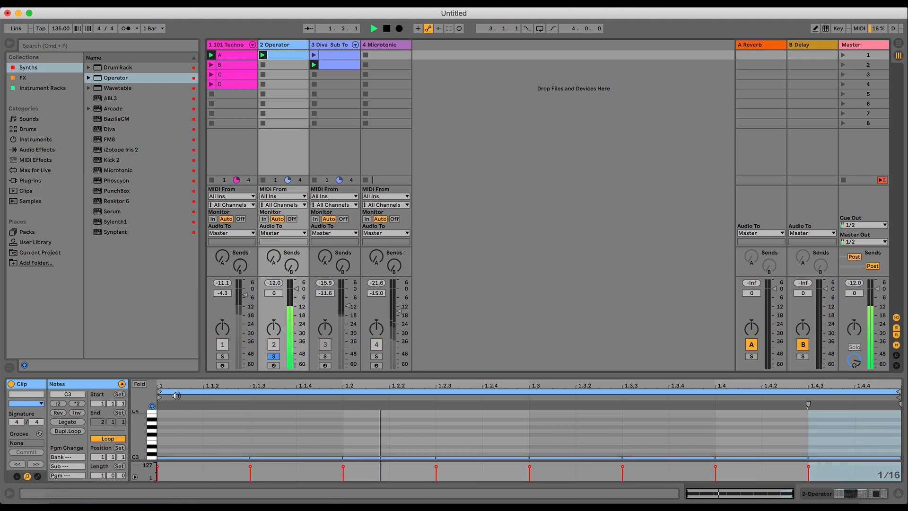
- Transpose all the C3 notes in the Operator clip down to A0 while auditioning the track
click(151, 458)
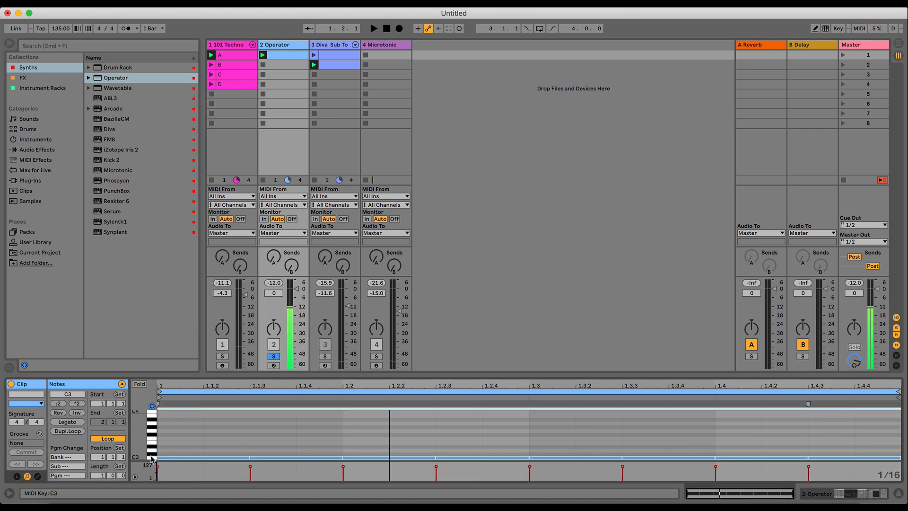
key(Down)
key(Down)
key(Down)
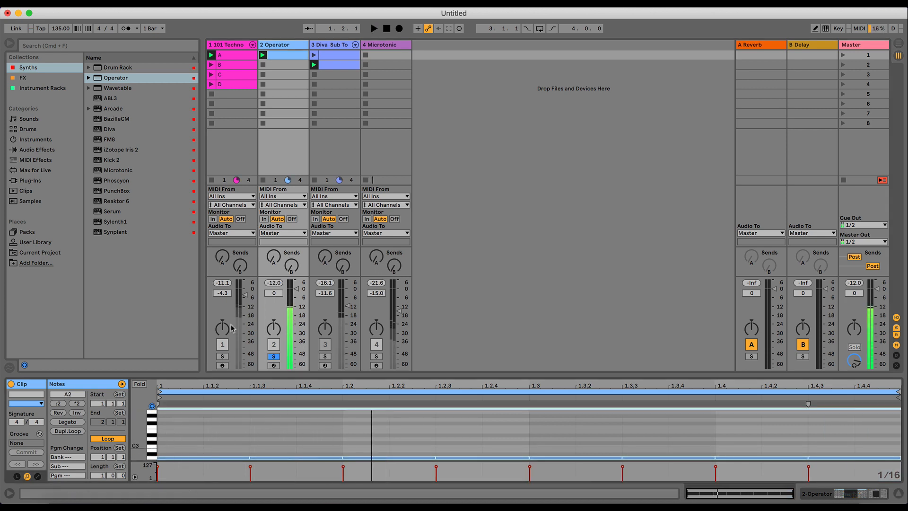
click(221, 356)
click(274, 356)
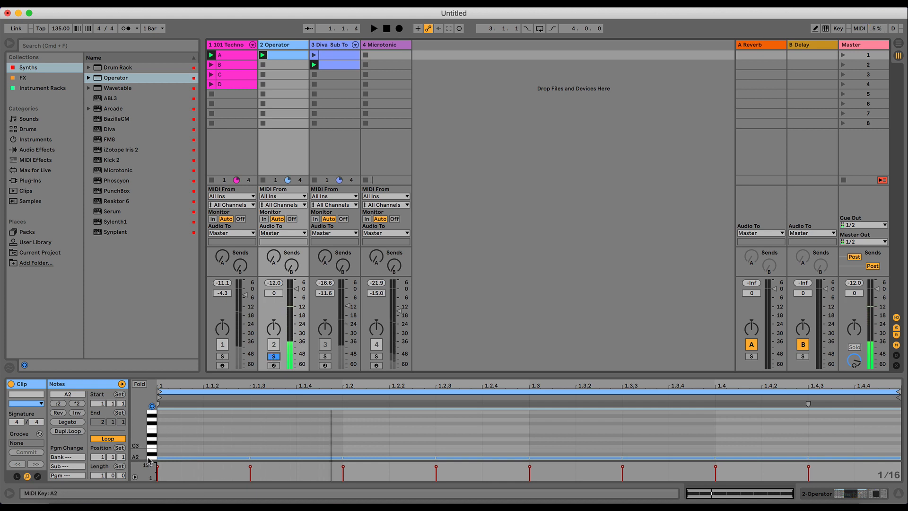
key(space)
key(space)
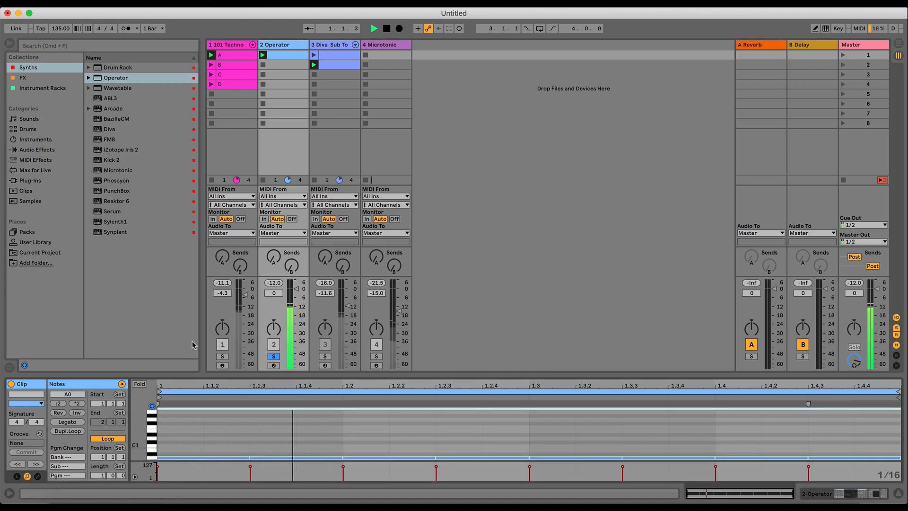
- Set Operator's oscillator B level to -31 dB while playing the clip
key(space)
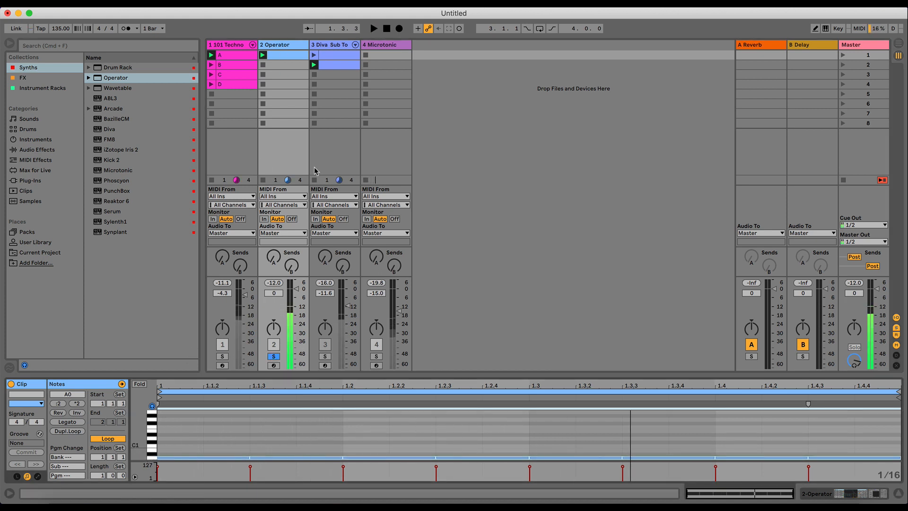
click(876, 487)
key(space)
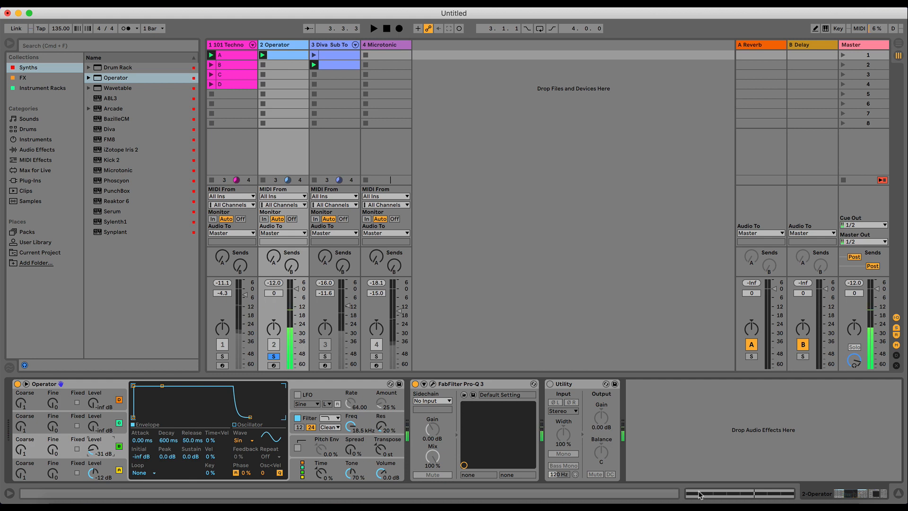
- Shorten all the notes in the Operator clip slightly to leave small gaps between them, and play the result
key(shift+Tab)
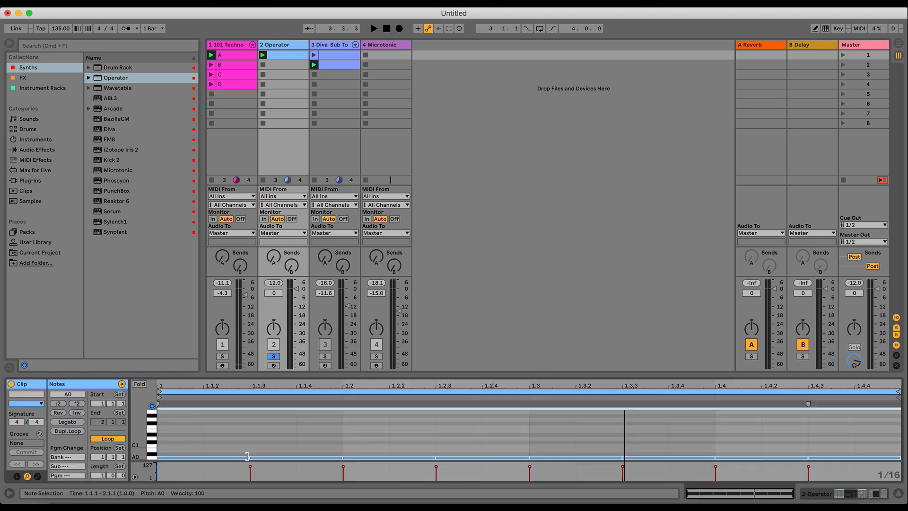
drag(247, 456, 236, 458)
key(space)
key(space)
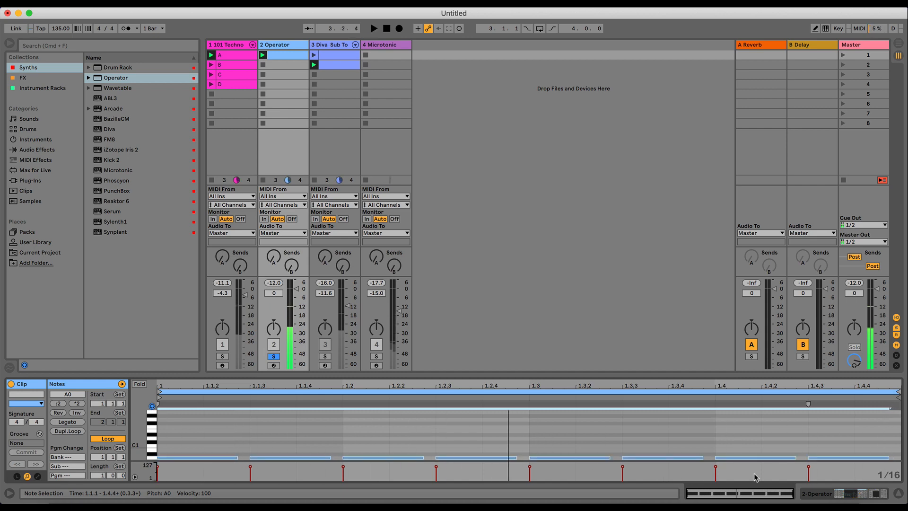
- Set Operator's oscillator B envelope to a 6.04 ms attack and a 189 ms release while playing the clip
key(shift+Tab)
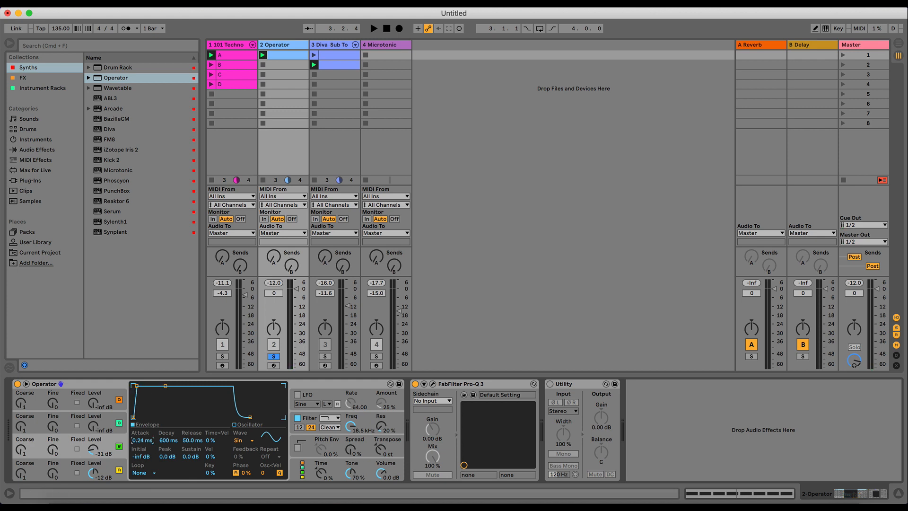
key(space)
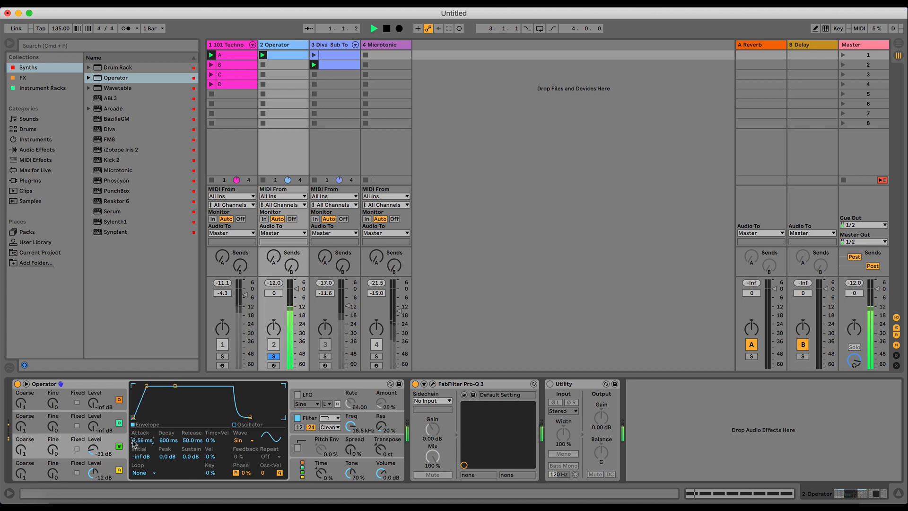
drag(192, 441, 192, 420)
mouse_move(141, 440)
mouse_down()
mouse_move(142, 425)
mouse_move(142, 437)
mouse_up()
key(space)
key(shift+Tab)
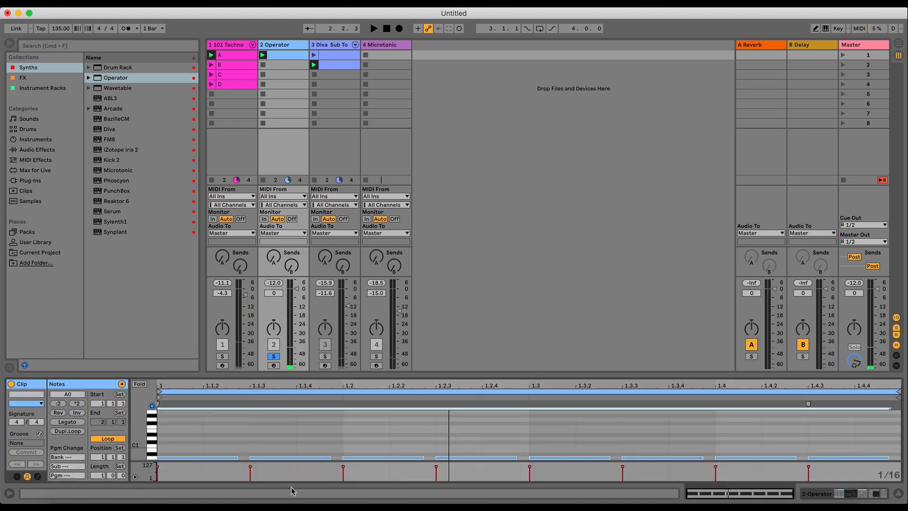
- Try shortening all the notes in the Operator clip further to widen the gaps, and play the result
drag(236, 456, 222, 457)
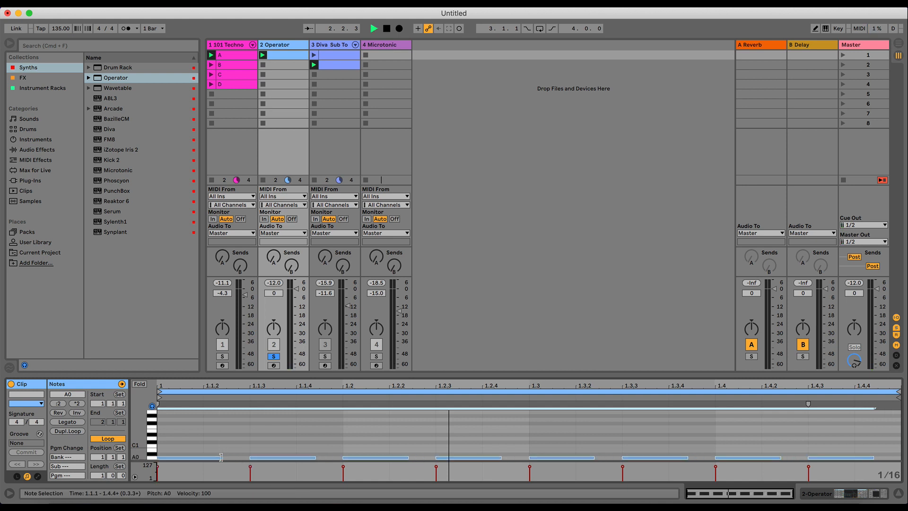
key(space)
key(space)
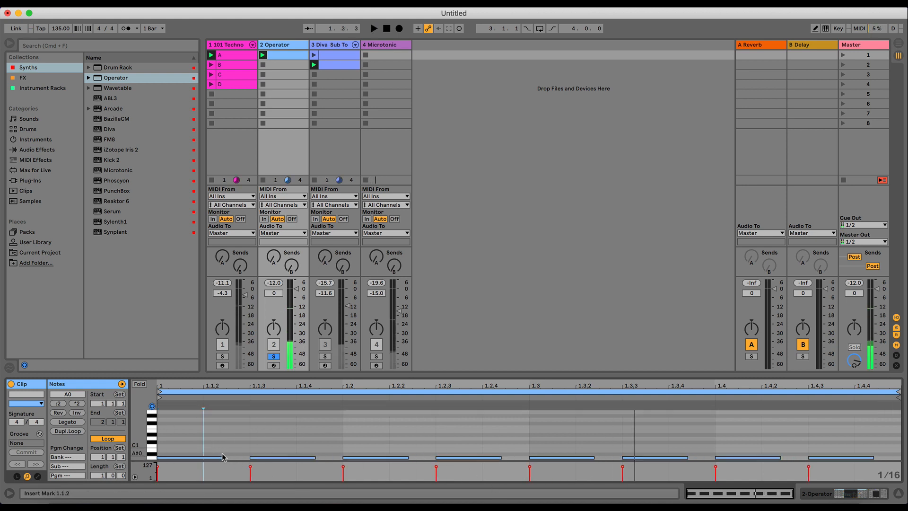
click(212, 444)
drag(223, 457, 235, 458)
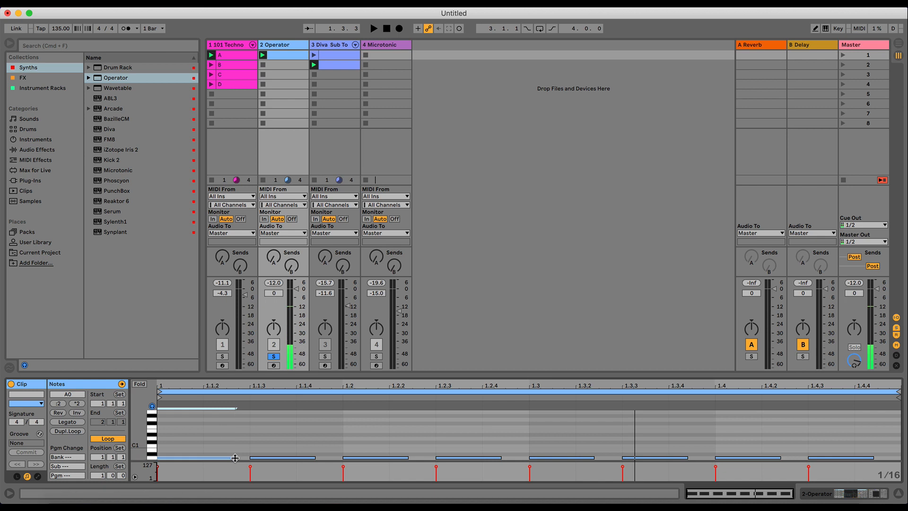
key(super+z)
- Lengthen all the notes in the Operator clip until only small gaps separate them, and play the result
key(super+a)
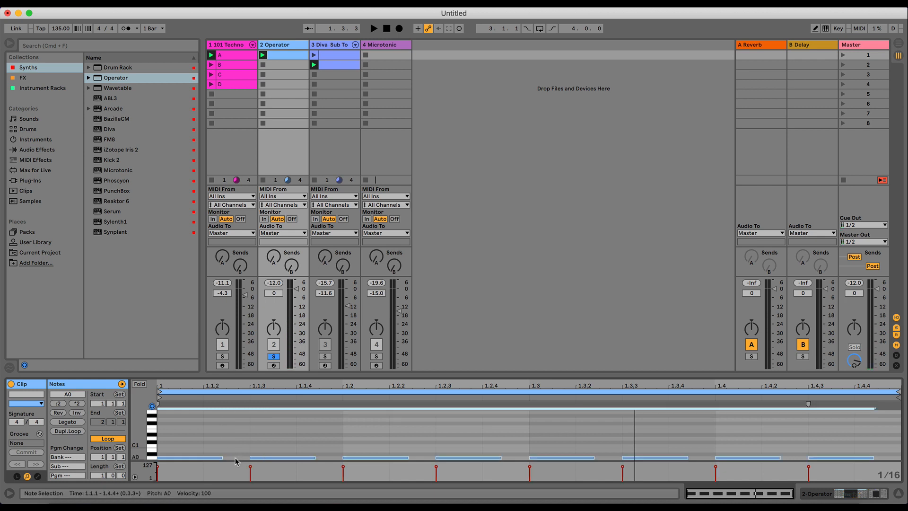
drag(222, 457, 238, 458)
key(space)
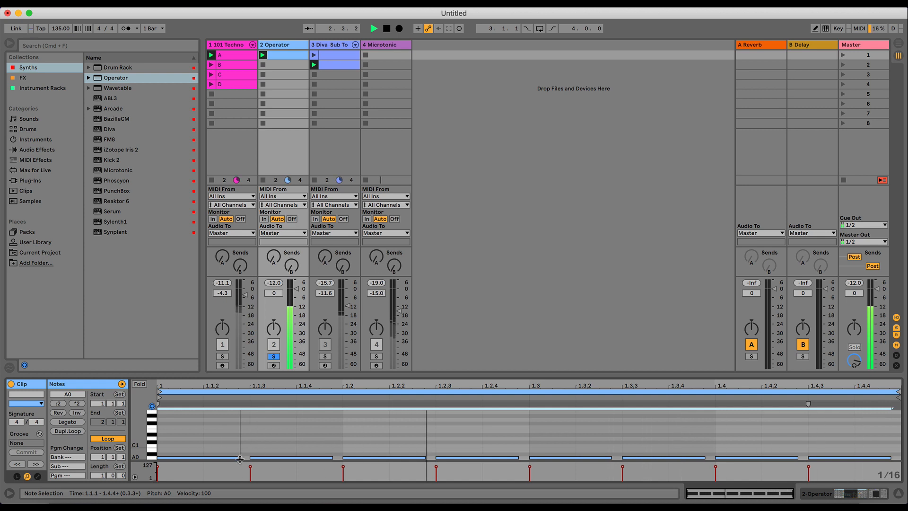
key(space)
- Set Operator's oscillator B envelope attack to 0.00 ms and audition the clip
click(875, 493)
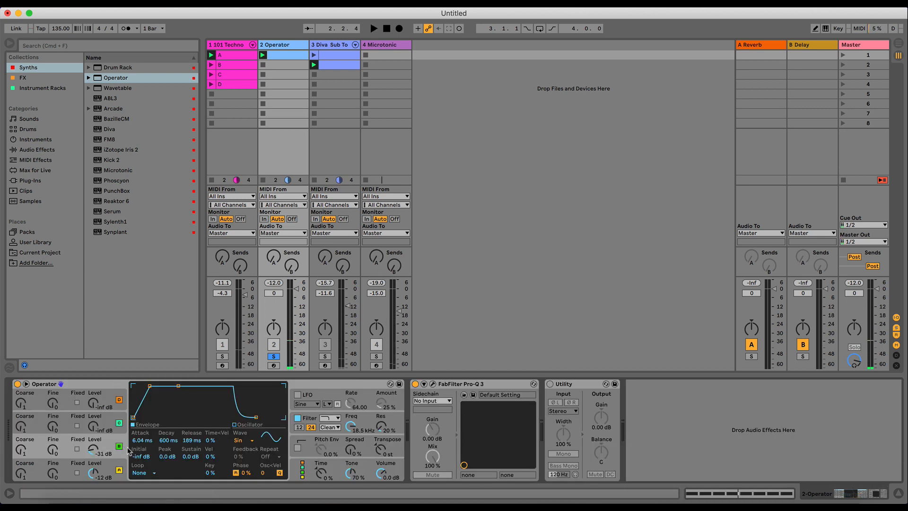
key(space)
key(space)
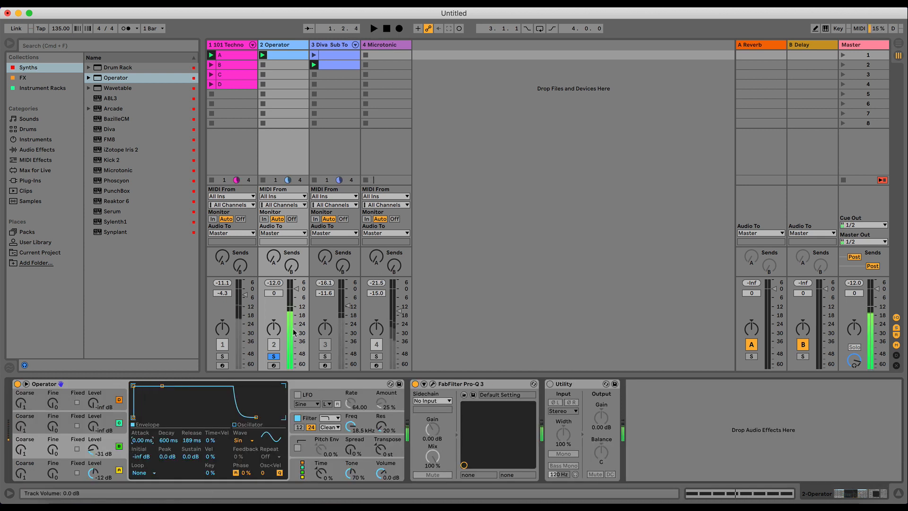
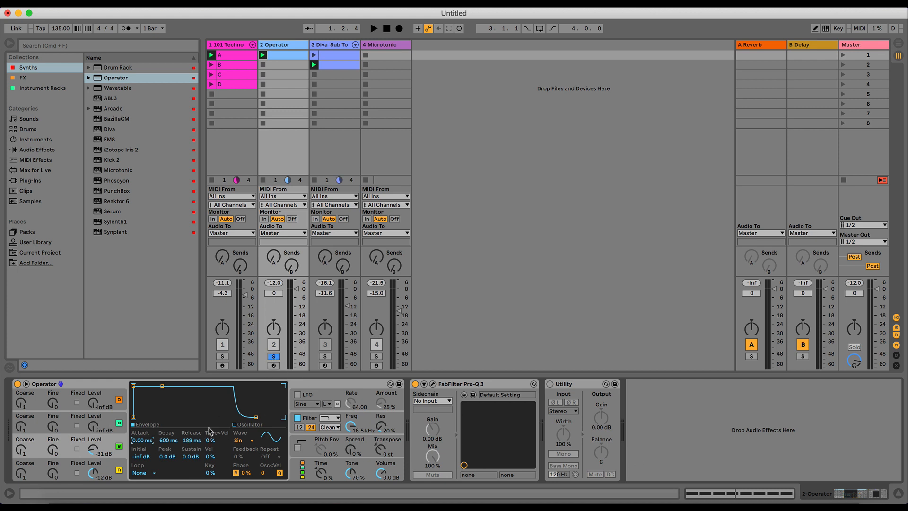
key(space)
key(space)
- Insert LFOTool between Pro-Q 3 and Utility on the Operator track and reshape its curve to rise from zero to nearly full at the midpoint
click(23, 78)
drag(118, 303, 519, 402)
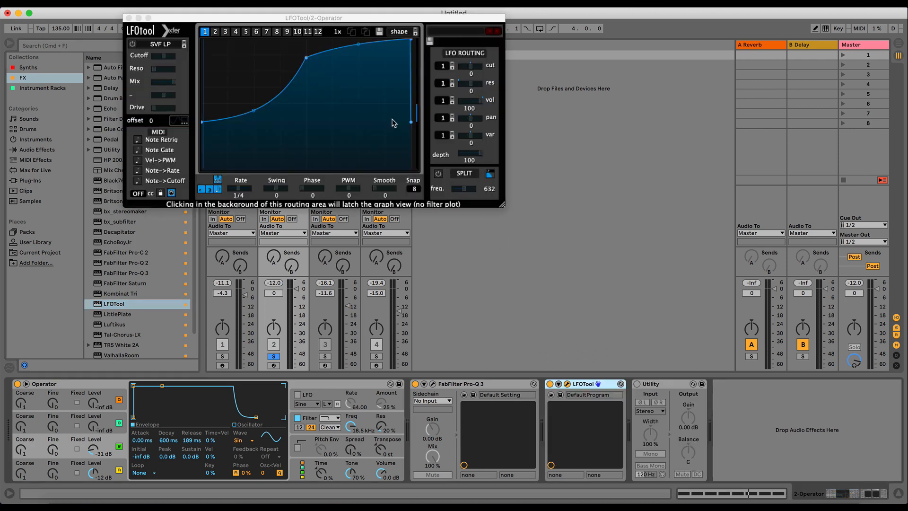
drag(411, 123, 410, 167)
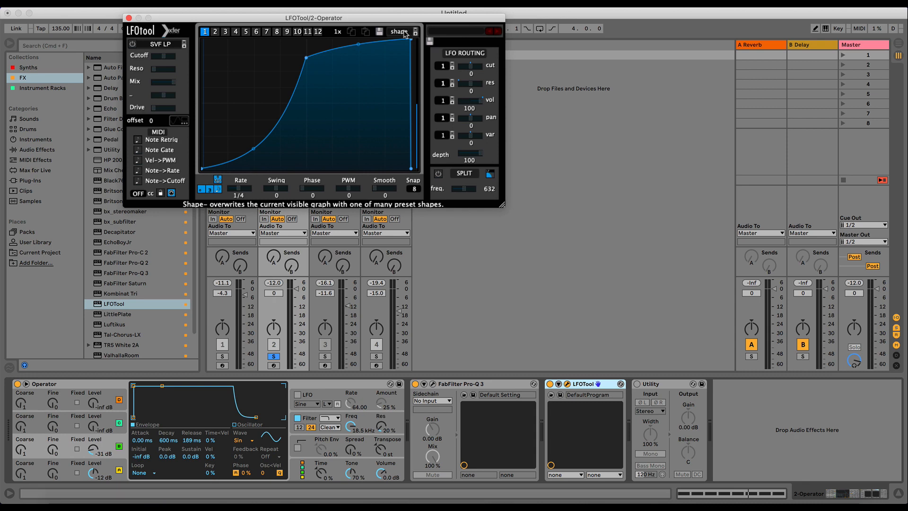
drag(410, 42, 406, 32)
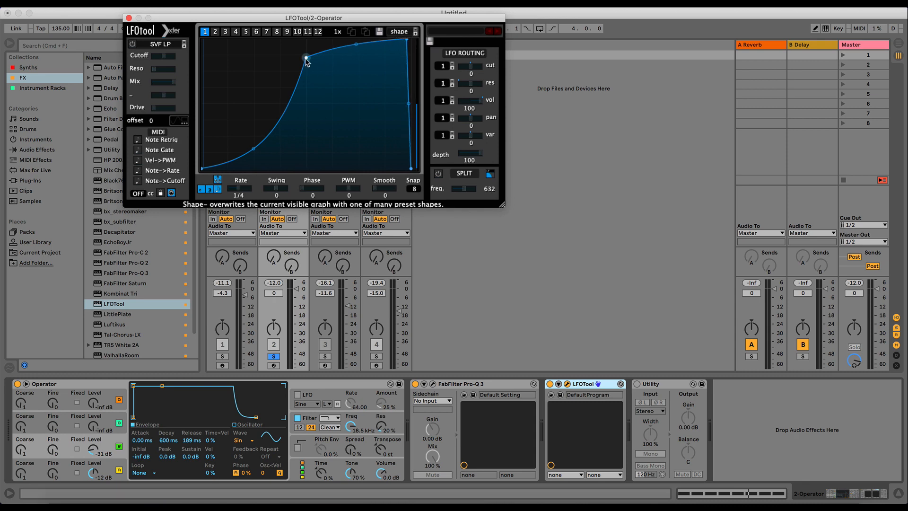
drag(306, 57, 306, 42)
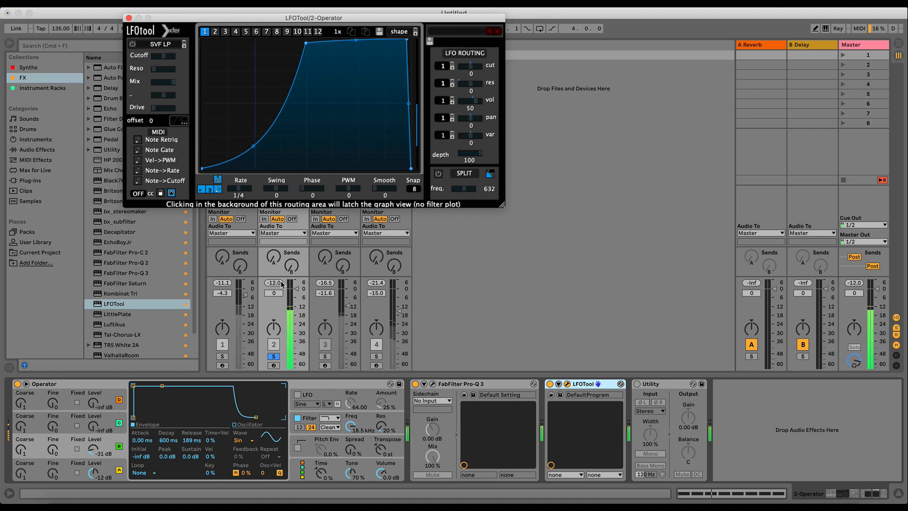
- Bend the first segment of LFOTool's curve to stay low longer, and set the volume routing to 58 while playing
drag(254, 149, 259, 170)
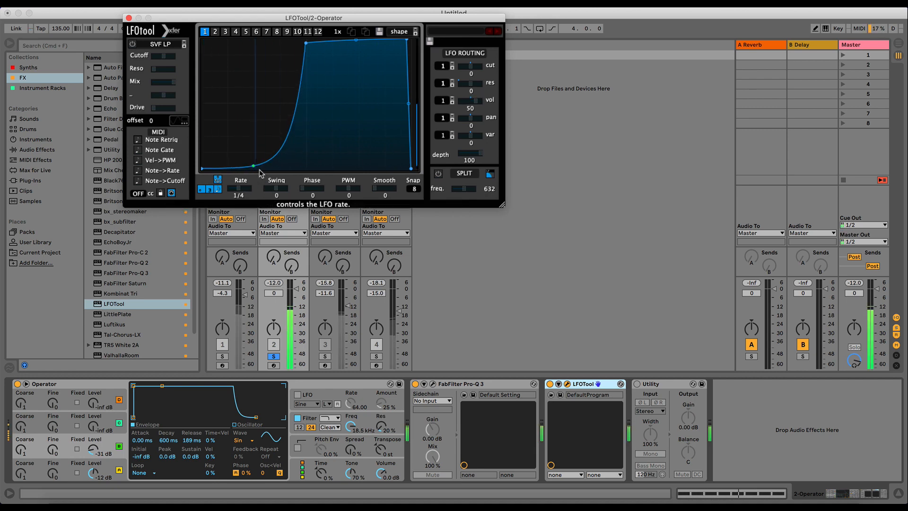
drag(475, 109, 474, 101)
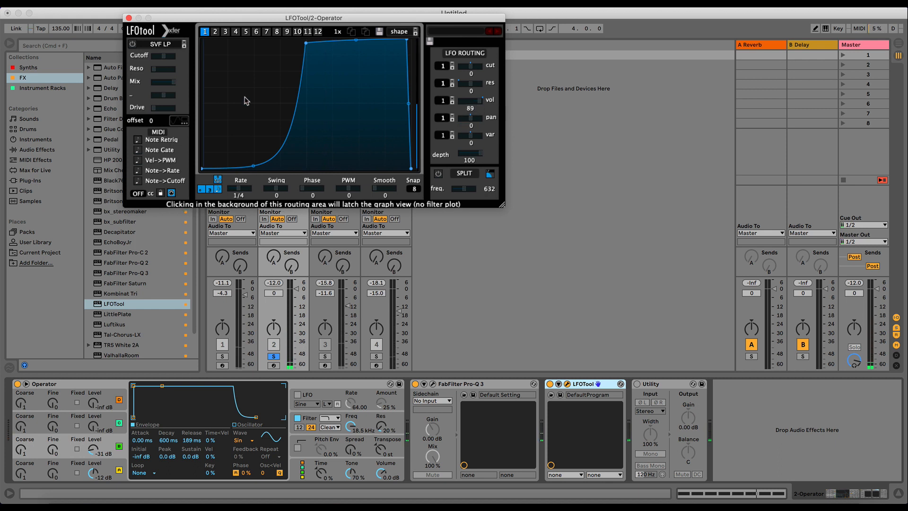
key(space)
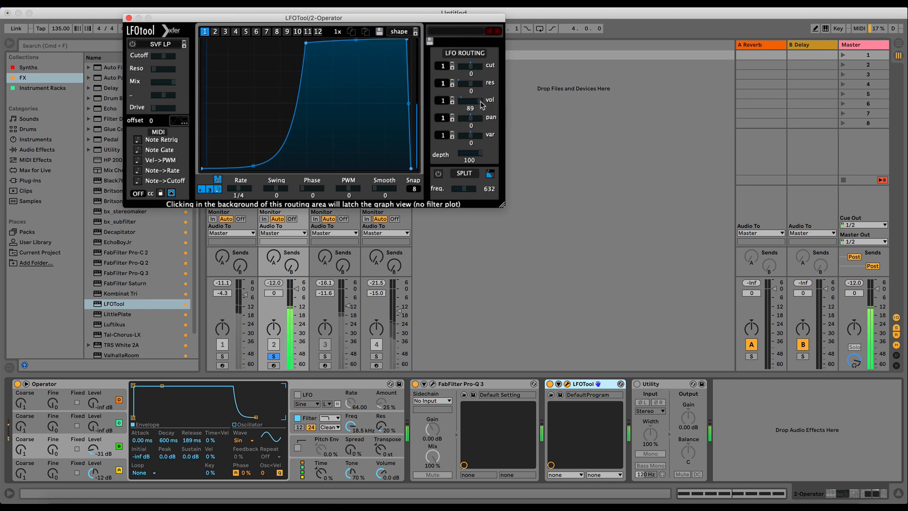
mouse_move(478, 100)
mouse_down()
mouse_move(507, 105)
mouse_move(474, 113)
mouse_up()
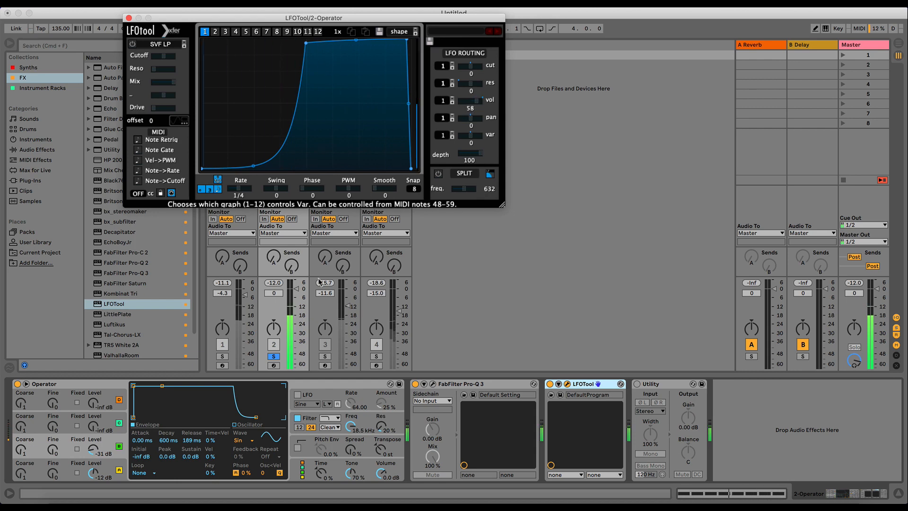
- Unsolo the Operator track, mute the Microtonic track, and play the bass together with the kick
click(269, 357)
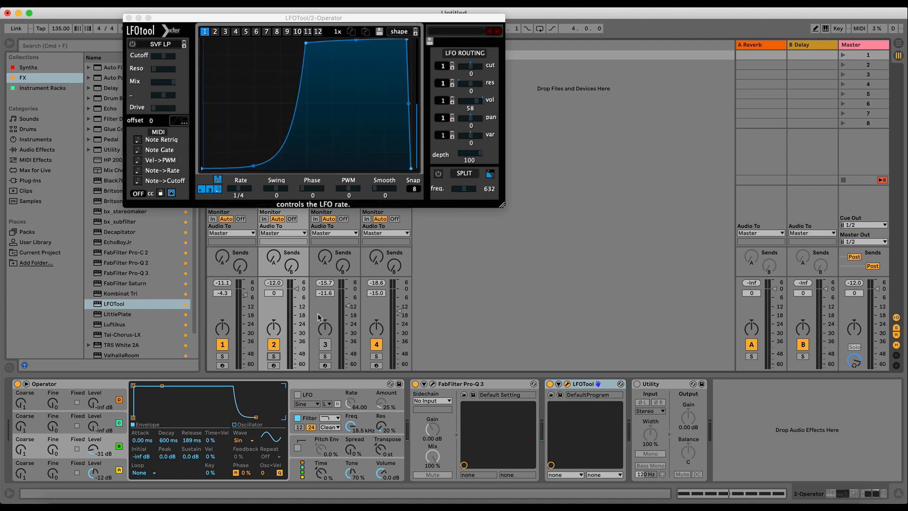
click(377, 346)
key(space)
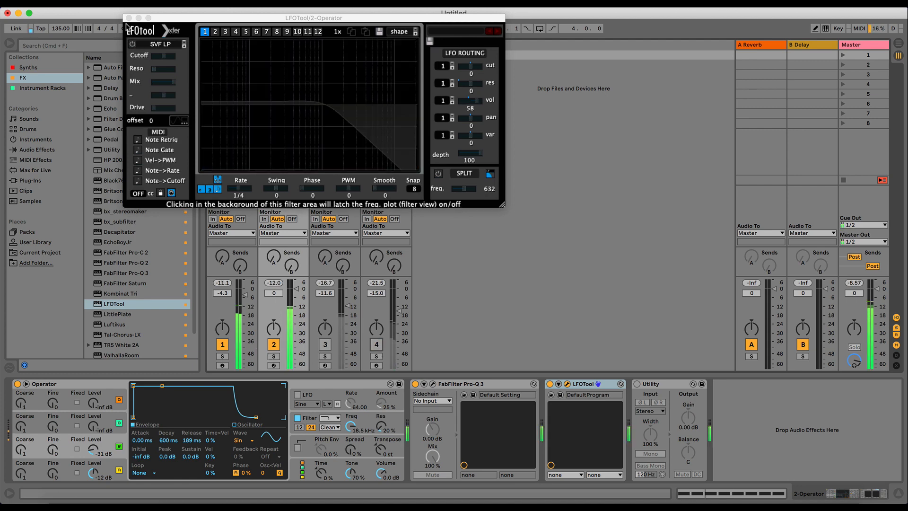
- Close the LFOTool window and set the Operator track's volume to -9.7 dB
click(129, 18)
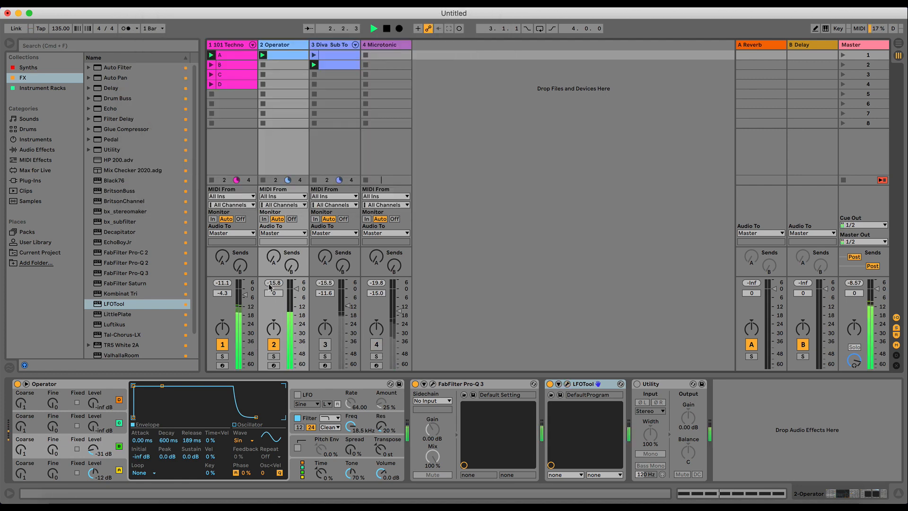
drag(272, 294, 273, 310)
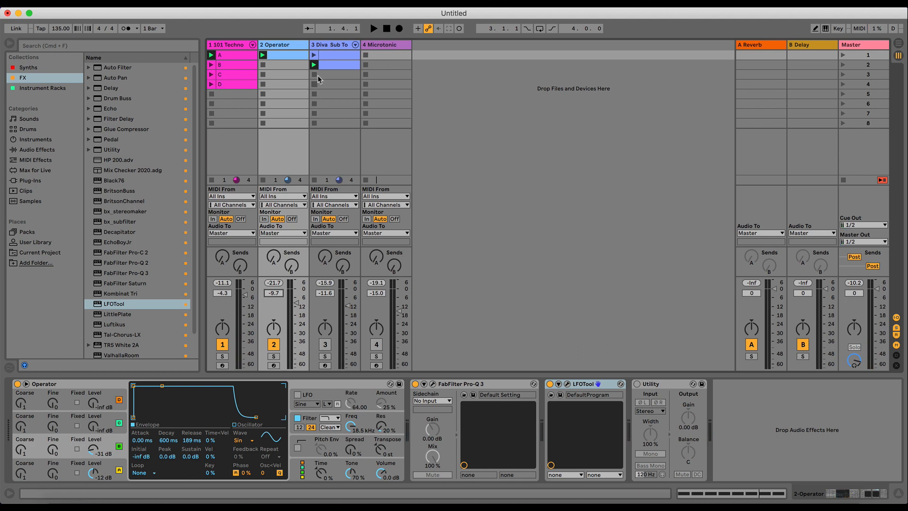
- Copy Decapitator from the Diva Sub track to the Operator track and place it directly before Pro-Q 3
click(342, 46)
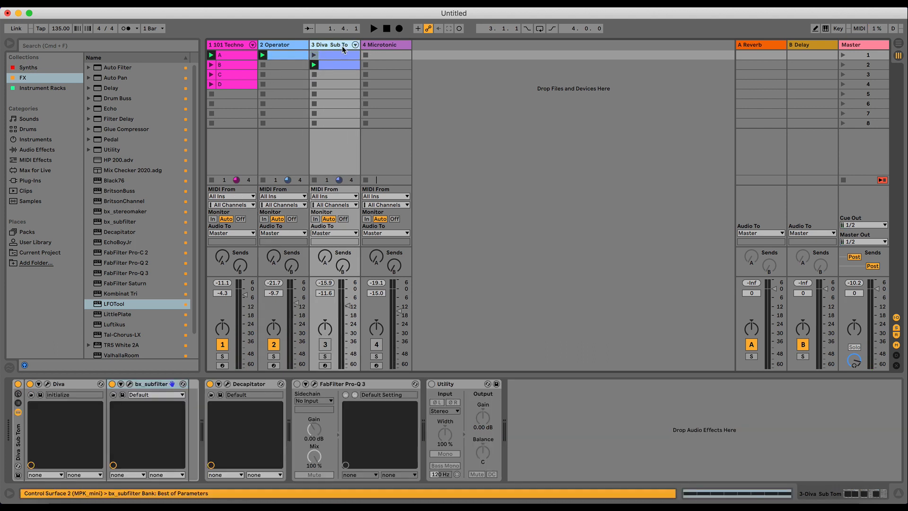
click(245, 387)
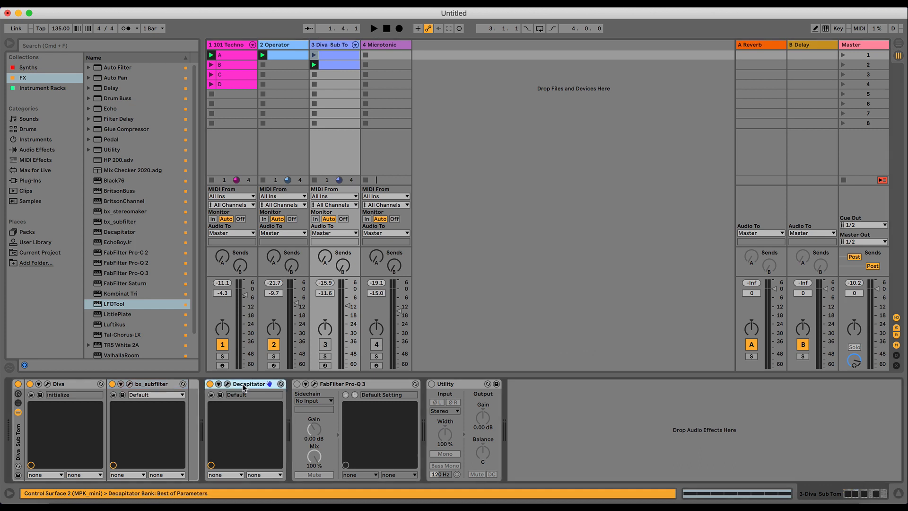
click(294, 47)
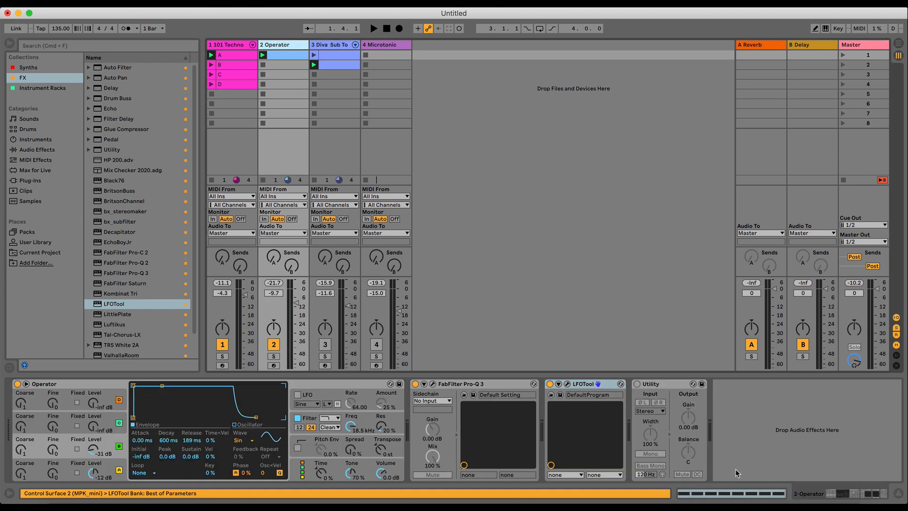
click(771, 439)
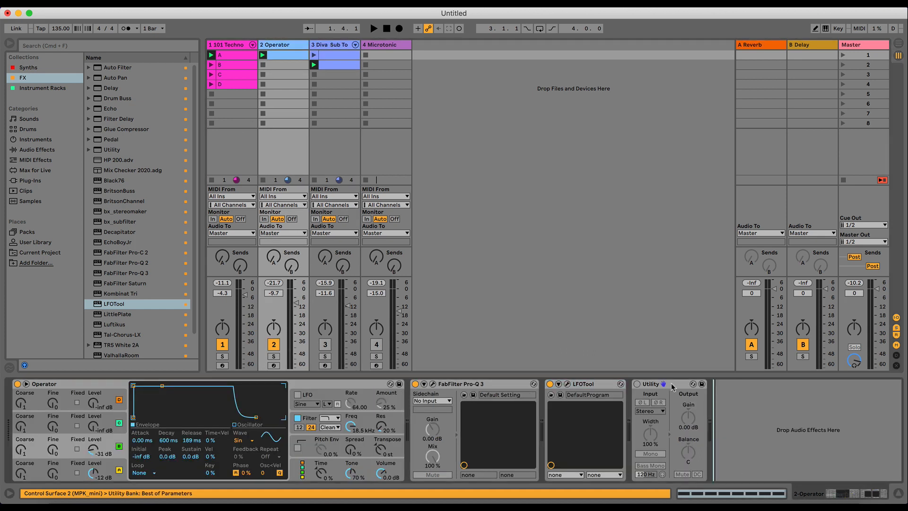
key(super+v)
drag(756, 386, 431, 406)
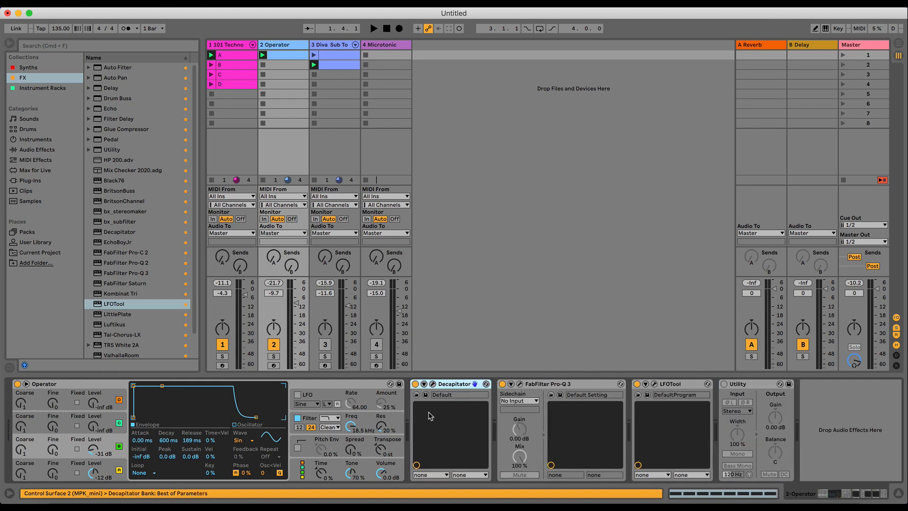
- Open Decapitator on the Operator track, enable Punish, and adjust the Drive during playback
click(432, 385)
click(231, 90)
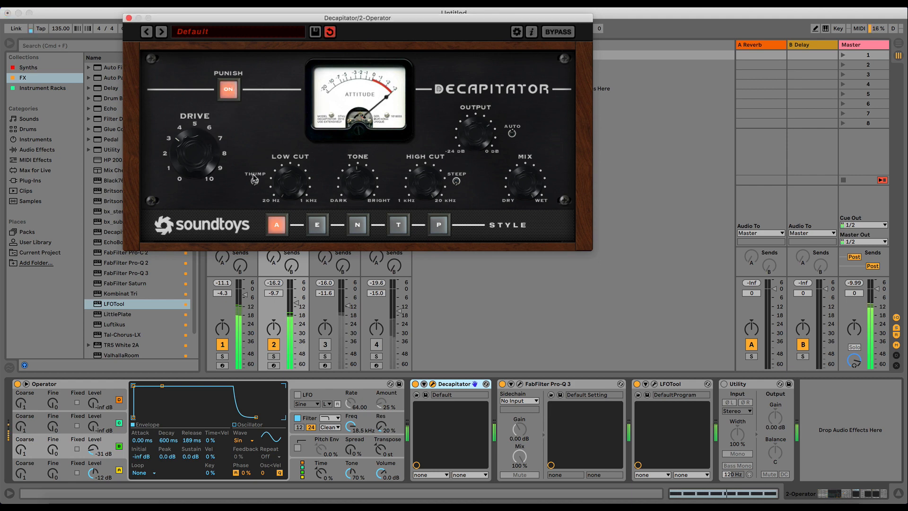
drag(212, 160, 207, 152)
- Audition Decapitator's E, N, T and P styles on the Operator bass, and return to style A
click(318, 232)
click(358, 231)
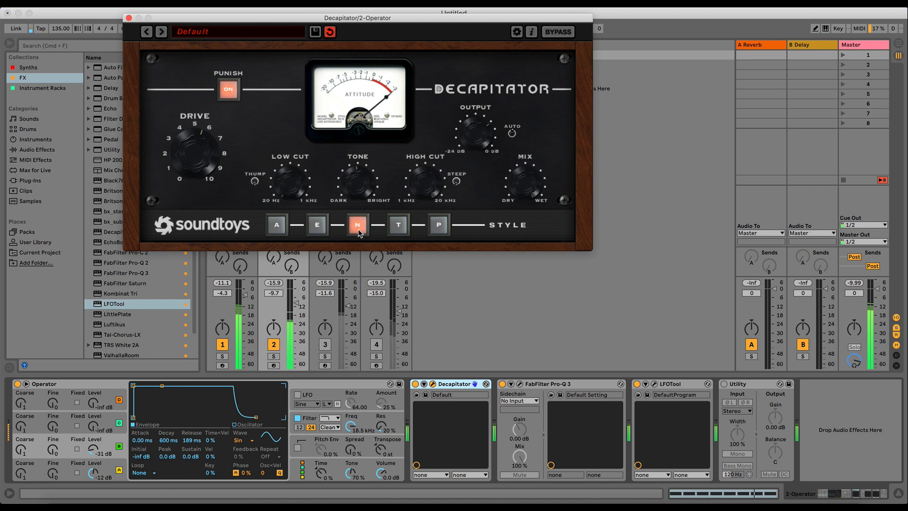
click(397, 231)
click(443, 232)
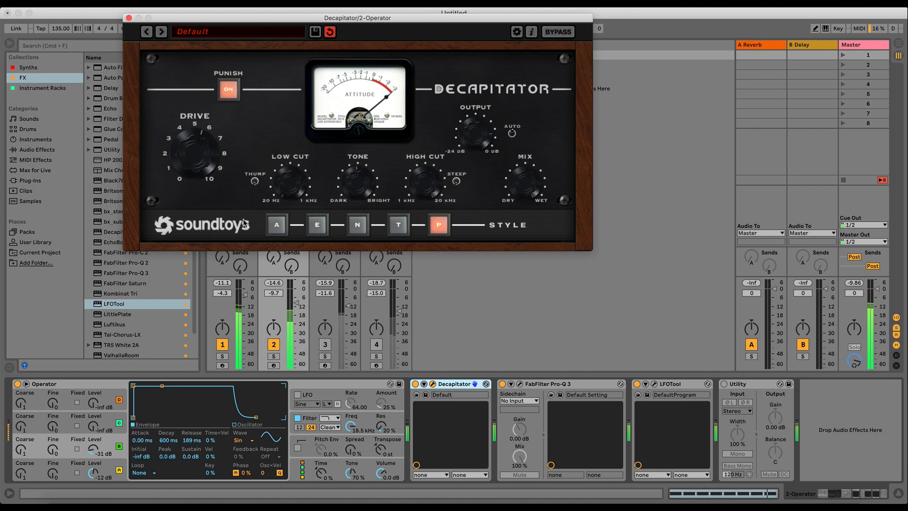
click(276, 227)
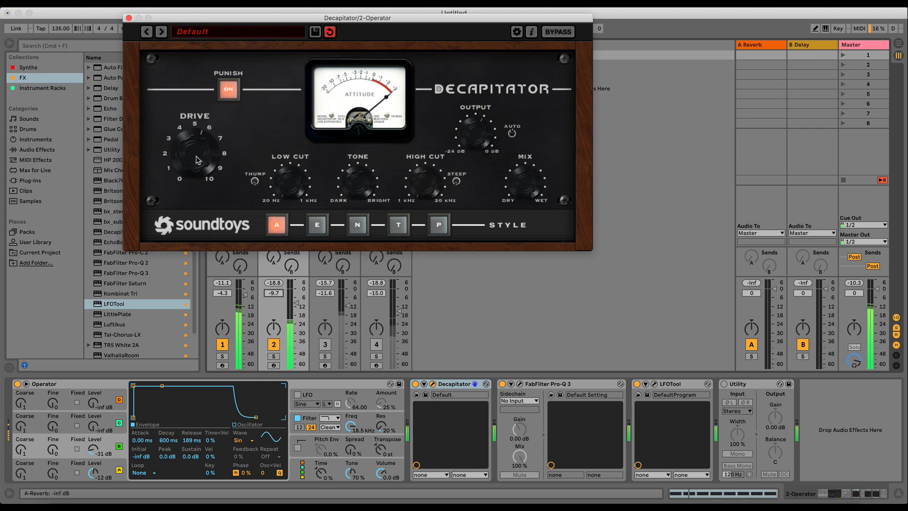
- Readjust Decapitator's Drive while comparing the sound with Punish off and on, leaving Punish enabled
drag(197, 160, 201, 203)
click(231, 93)
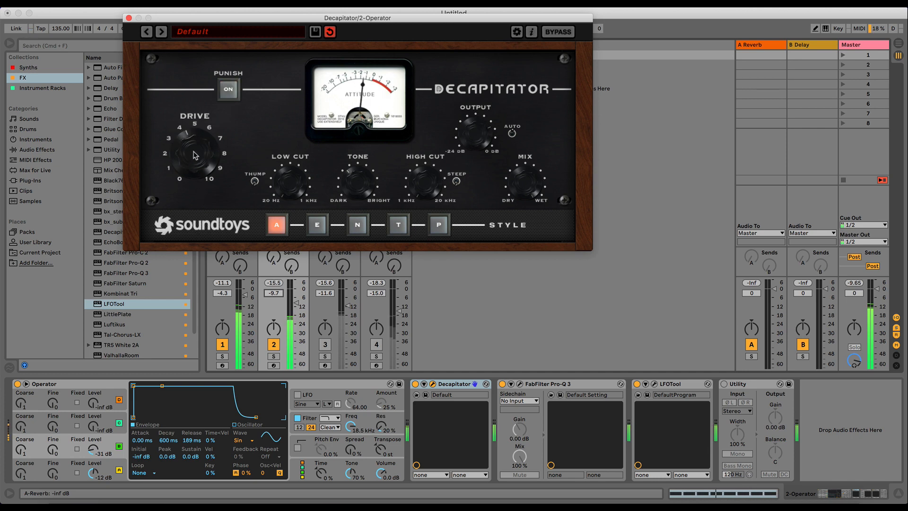
click(229, 94)
drag(196, 198, 193, 175)
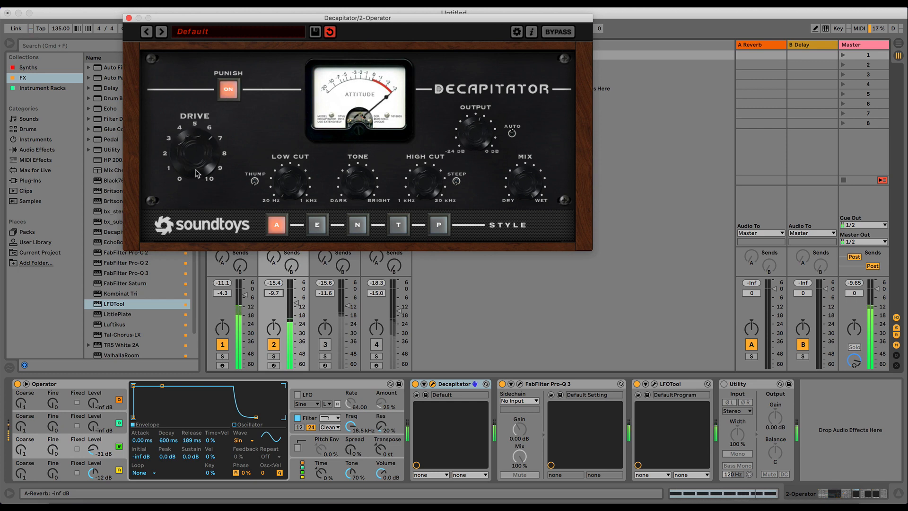
- Compare the Operator bass spectrum in Pro-Q 3 with Decapitator bypassed and active, leave Decapitator active, and close both plug-in windows
click(518, 384)
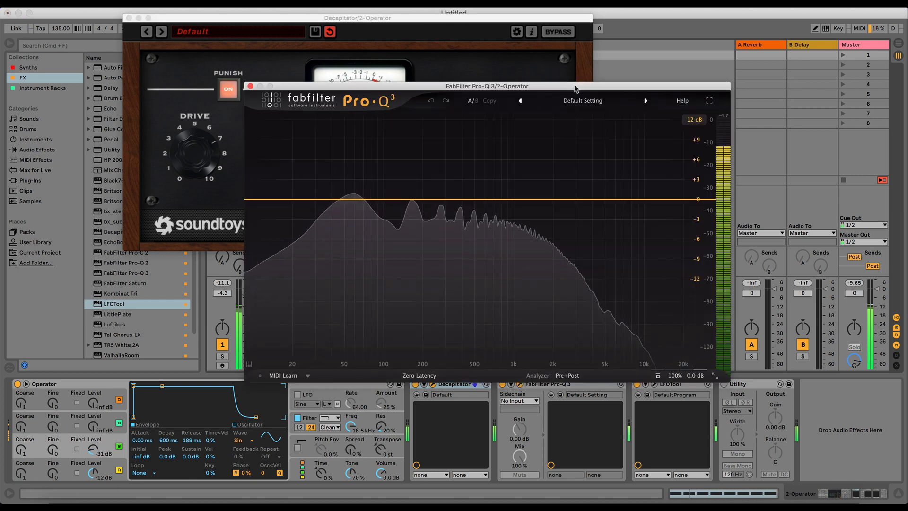
drag(580, 86, 736, 108)
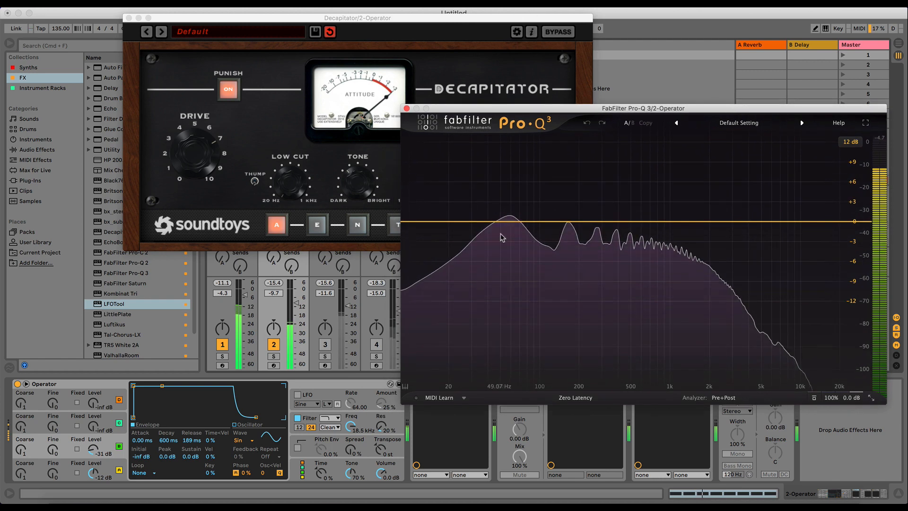
click(559, 32)
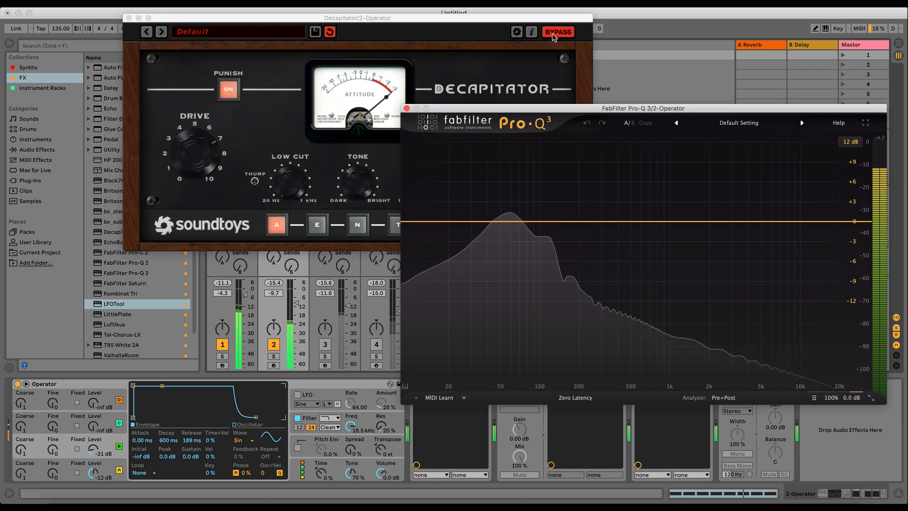
click(555, 34)
drag(515, 20, 311, 142)
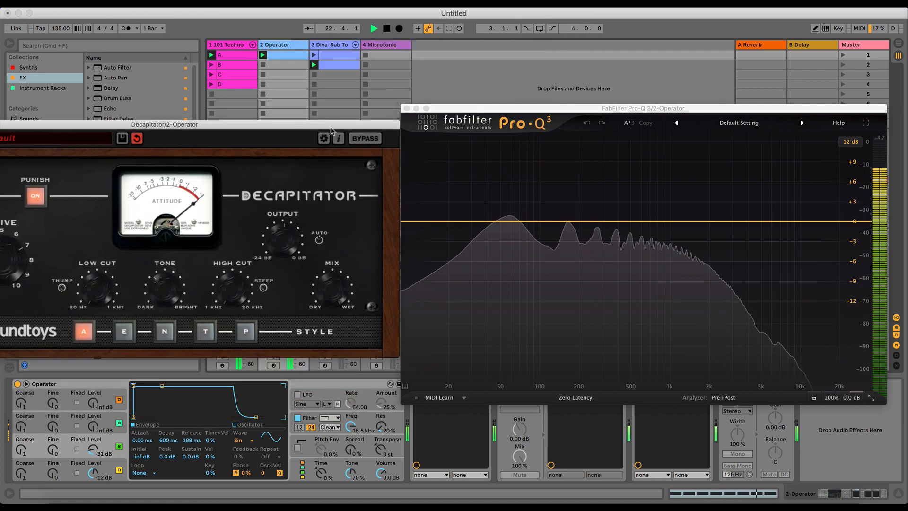
click(365, 138)
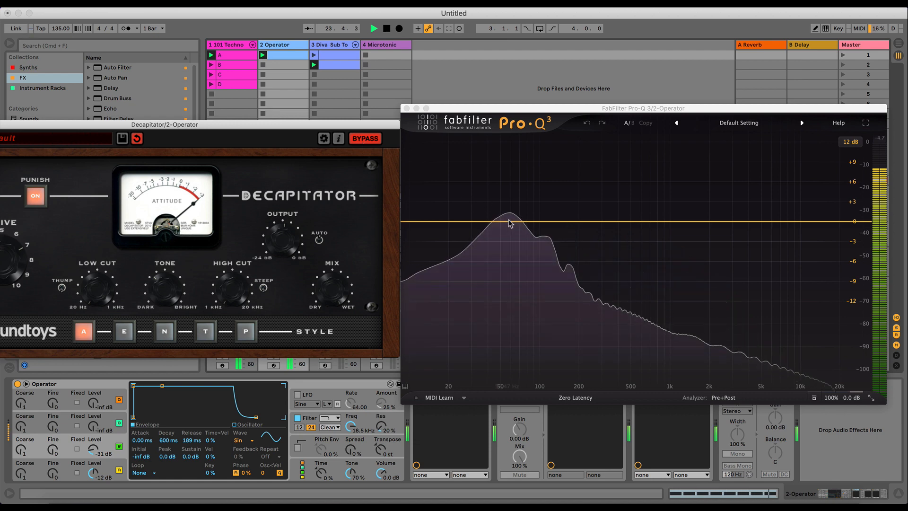
click(369, 142)
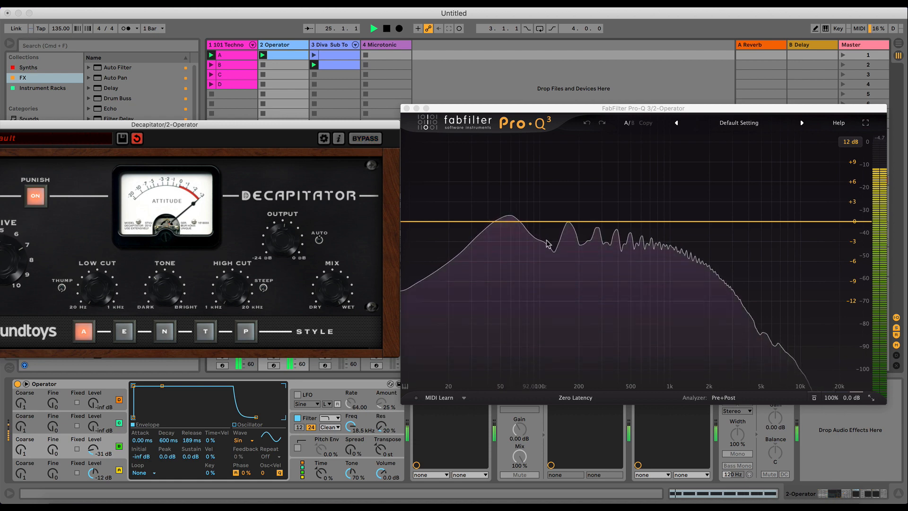
click(371, 138)
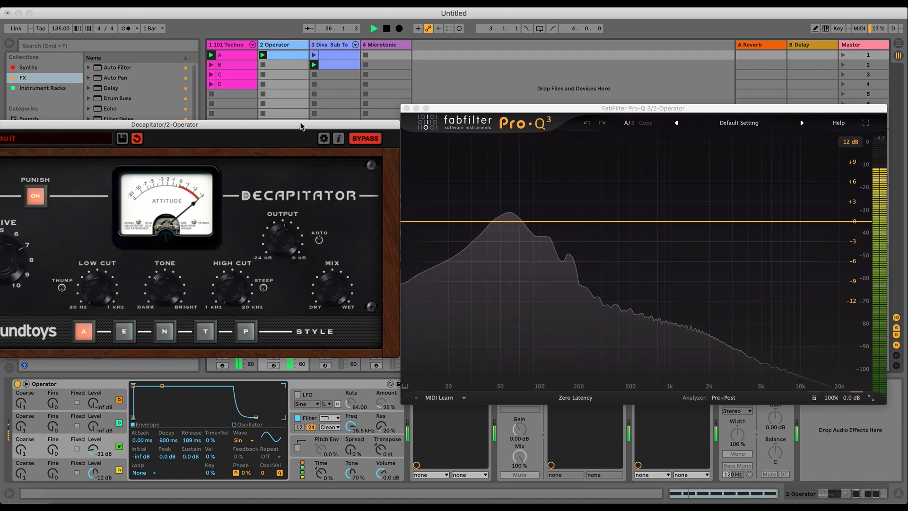
drag(301, 126, 420, 131)
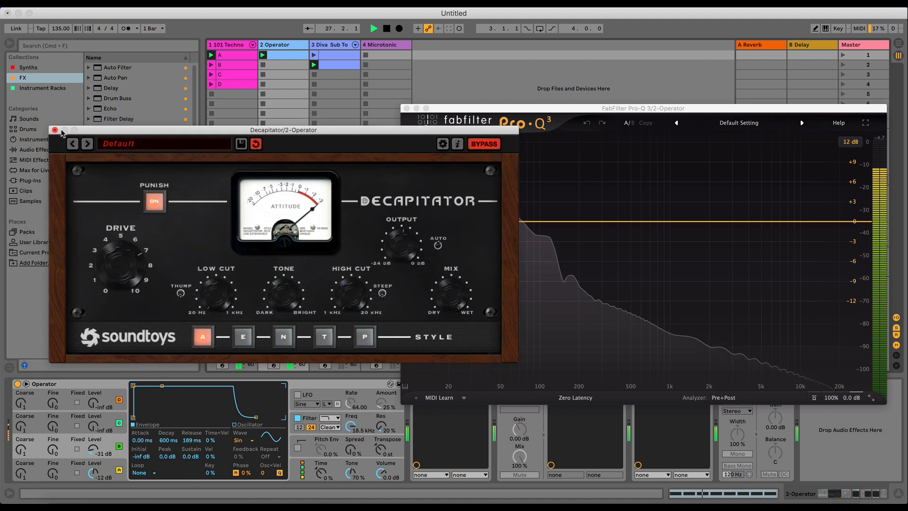
click(485, 146)
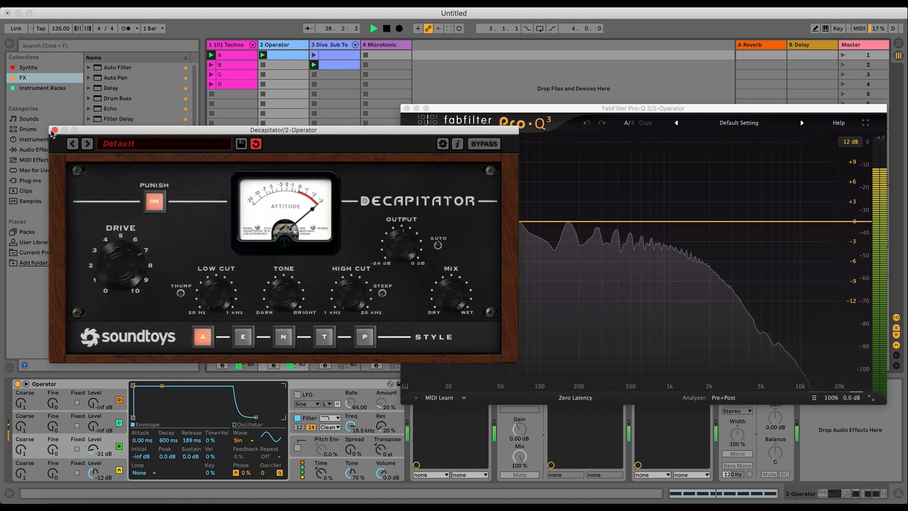
click(54, 130)
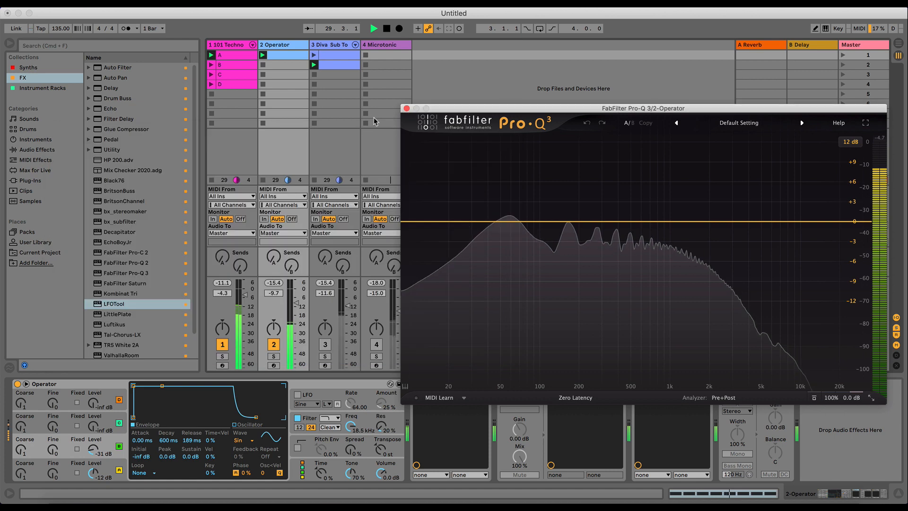
click(406, 109)
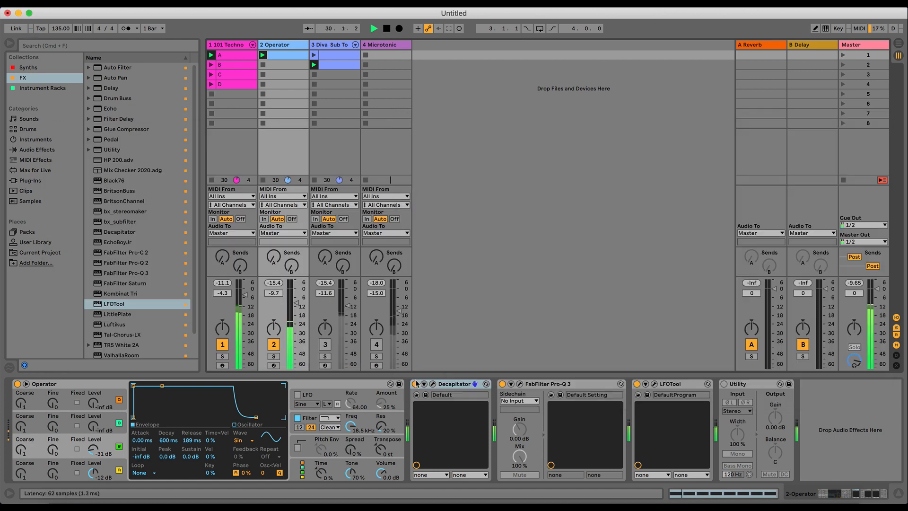
- Add a wide high shelf cut of about -5 dB near 483 Hz in Pro-Q 3 on the Operator track
click(520, 384)
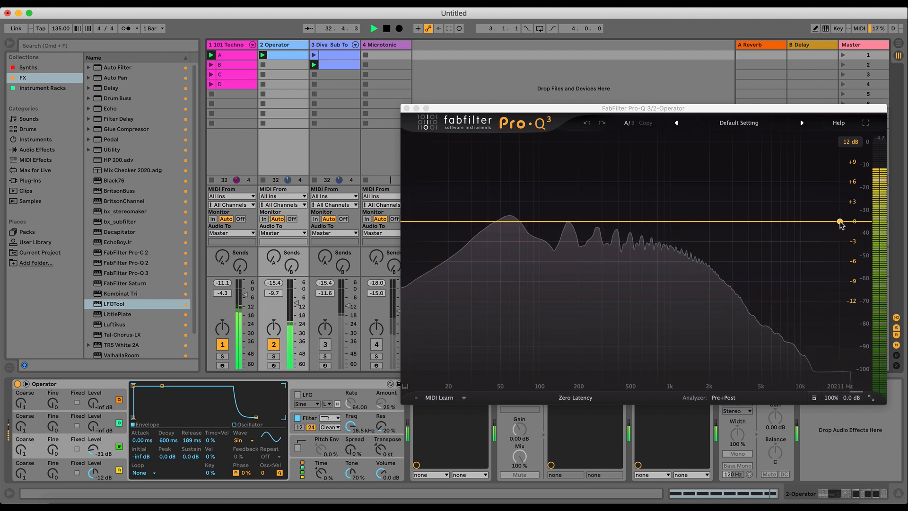
drag(839, 221, 633, 262)
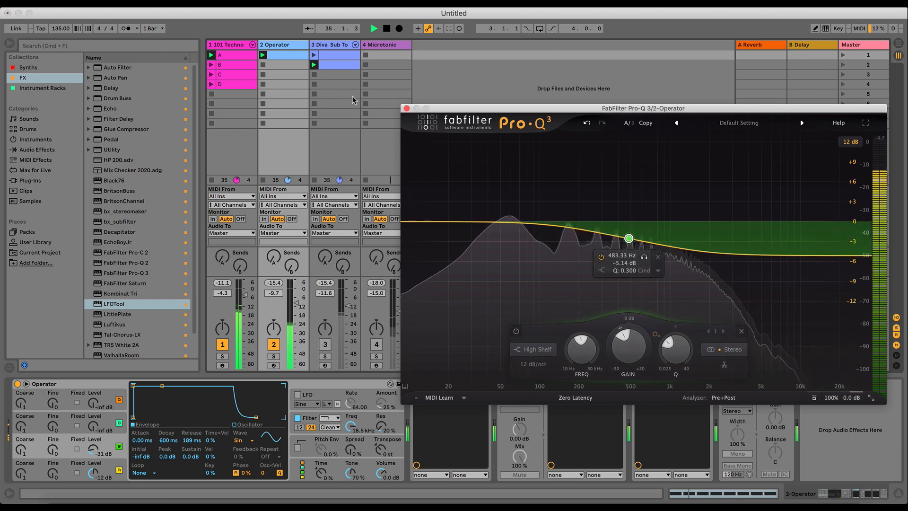
click(406, 108)
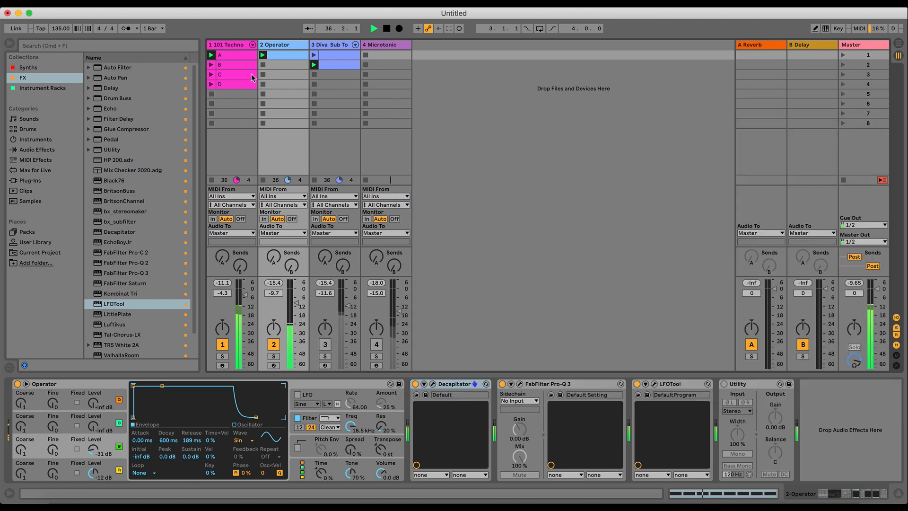
- Restart playback and set the Operator track's volume to -9.0 dB
key(space)
key(space)
click(274, 295)
key(space)
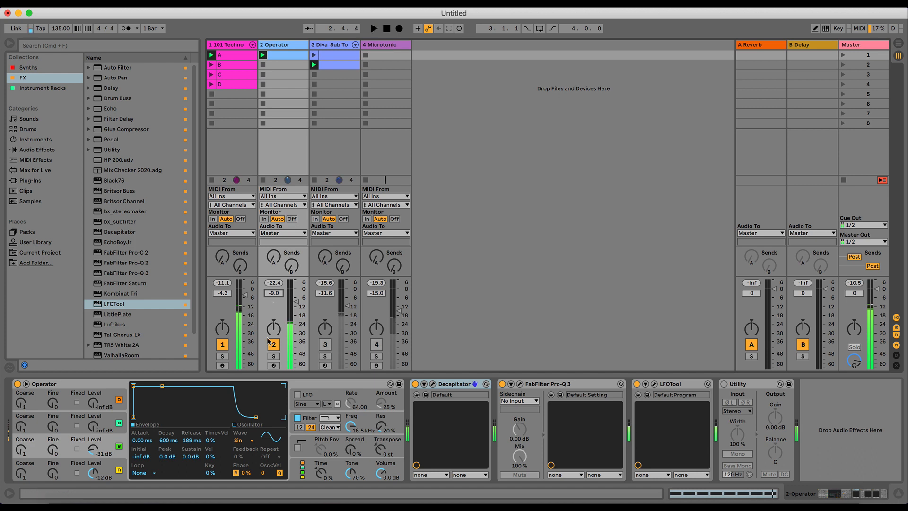
- Reduce the LFOTool volume amount on the Operator track to 57 and raise the lower curve point slightly to soften the ducking
click(655, 383)
click(477, 104)
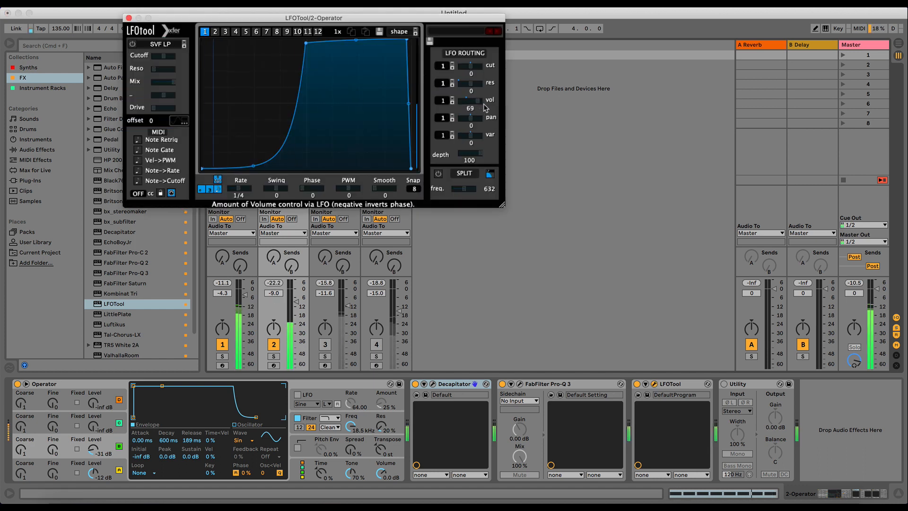
drag(249, 169, 253, 158)
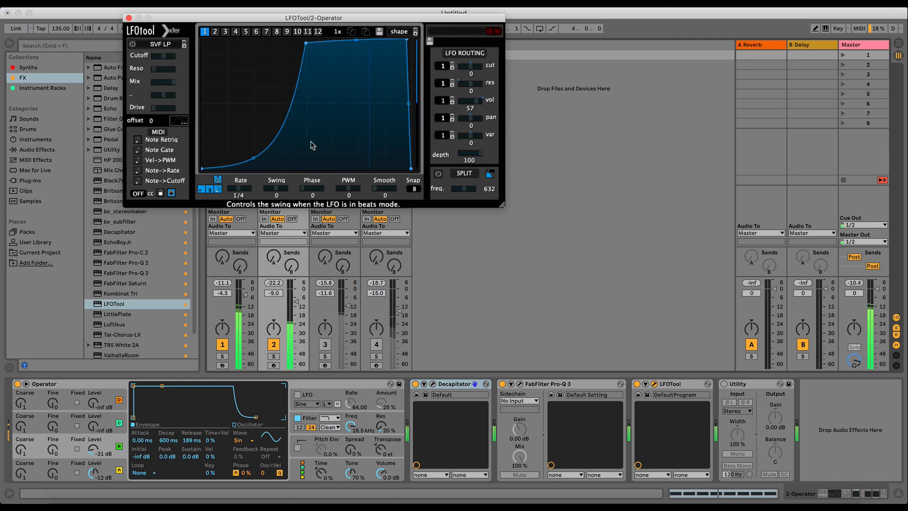
click(128, 18)
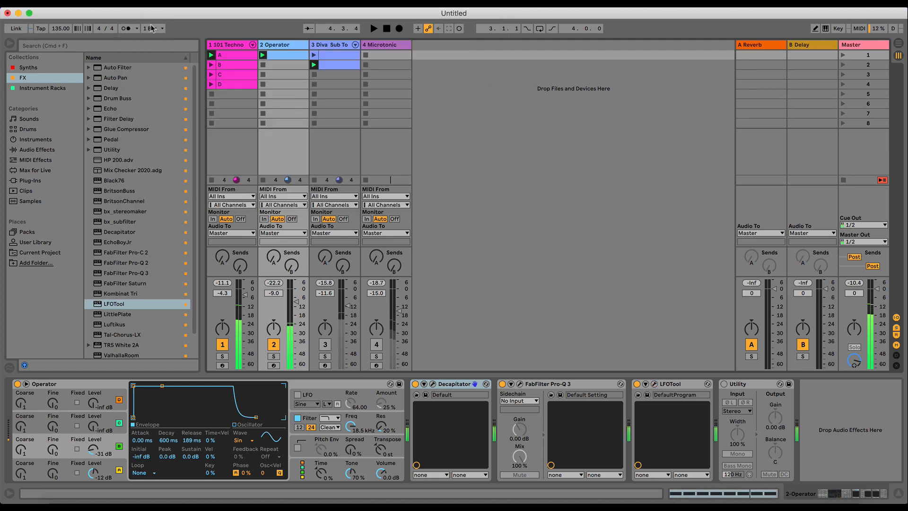
- Solo the Diva Sub track, audition both of its clips, and delete the track
click(335, 54)
click(281, 47)
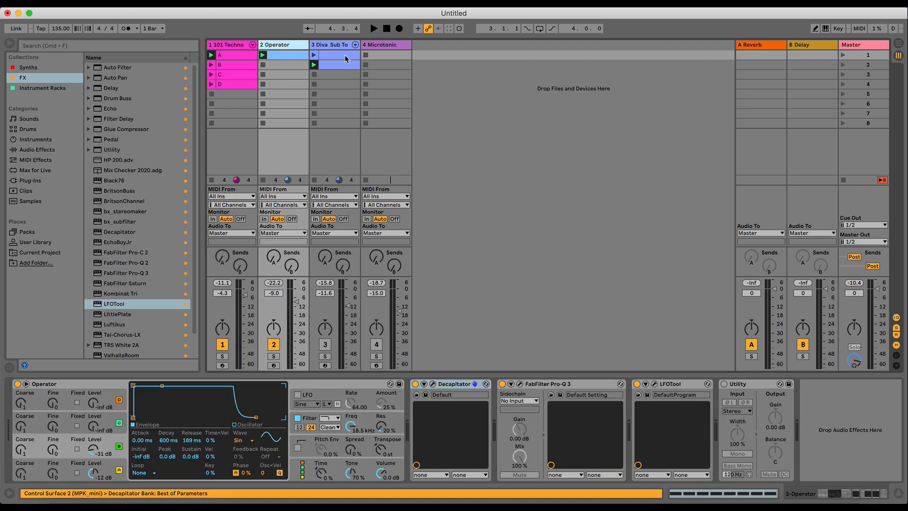
click(329, 355)
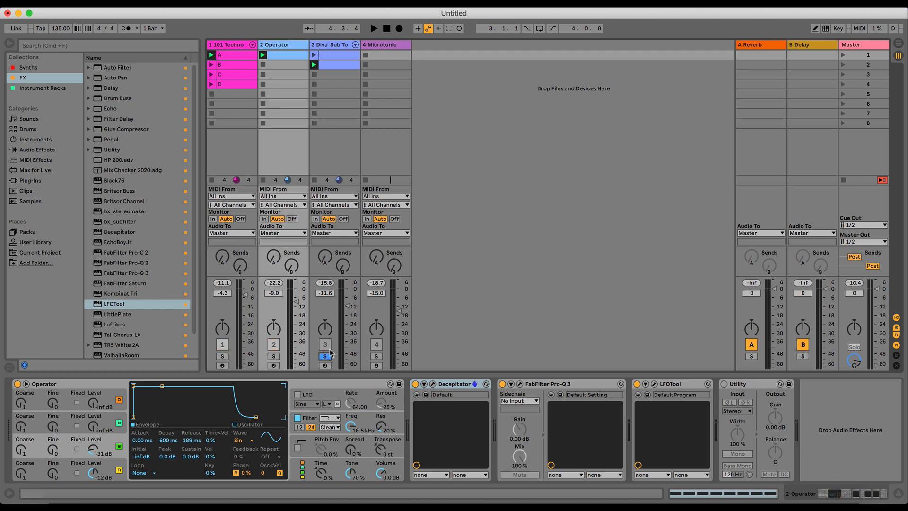
click(313, 64)
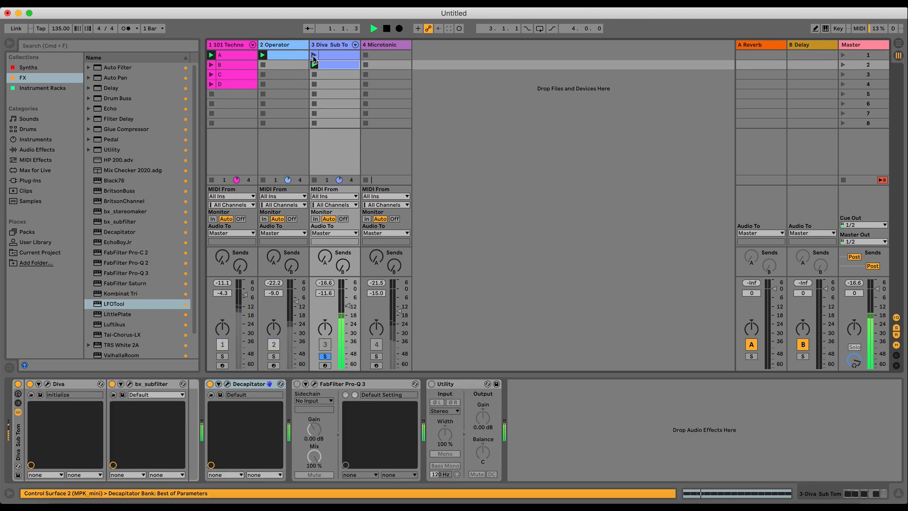
click(313, 55)
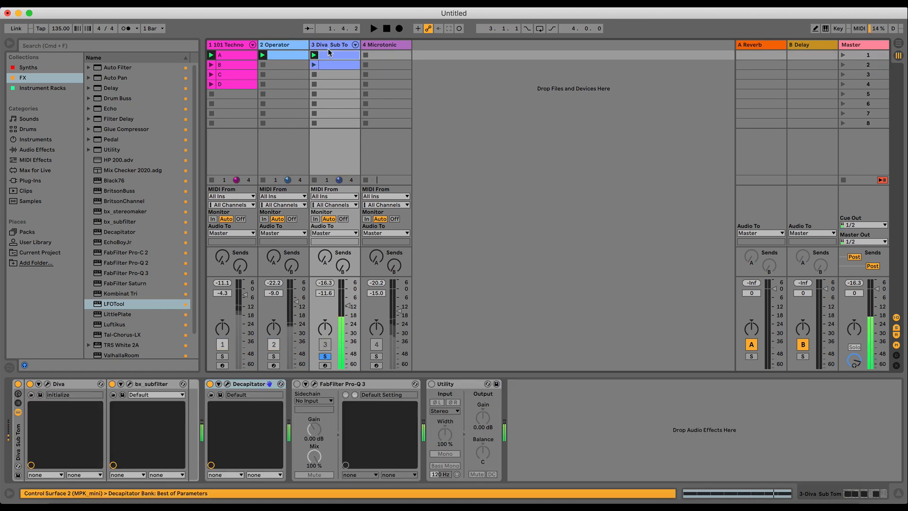
click(328, 45)
key(Delete)
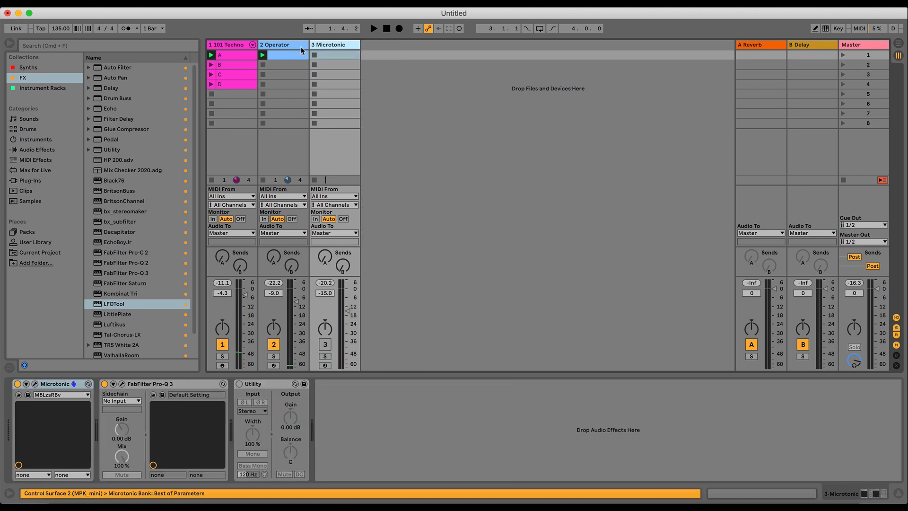
- Place Microtonic's pattern A as a clip in the Microtonic track's first slot, and unmute the track
key(space)
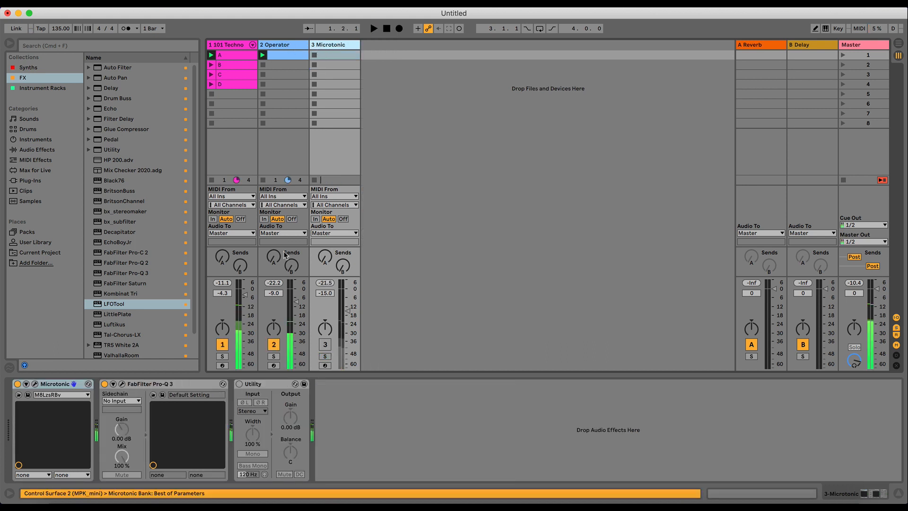
click(35, 383)
drag(387, 86, 313, 55)
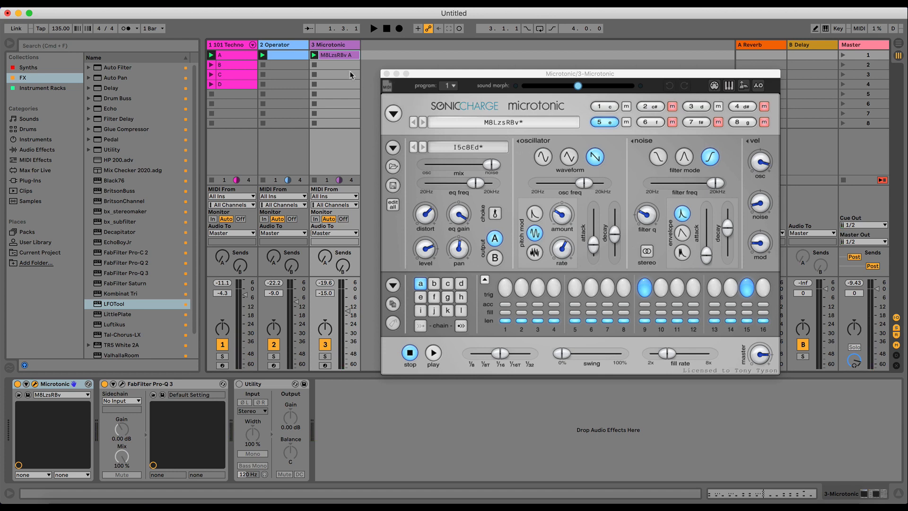
click(431, 82)
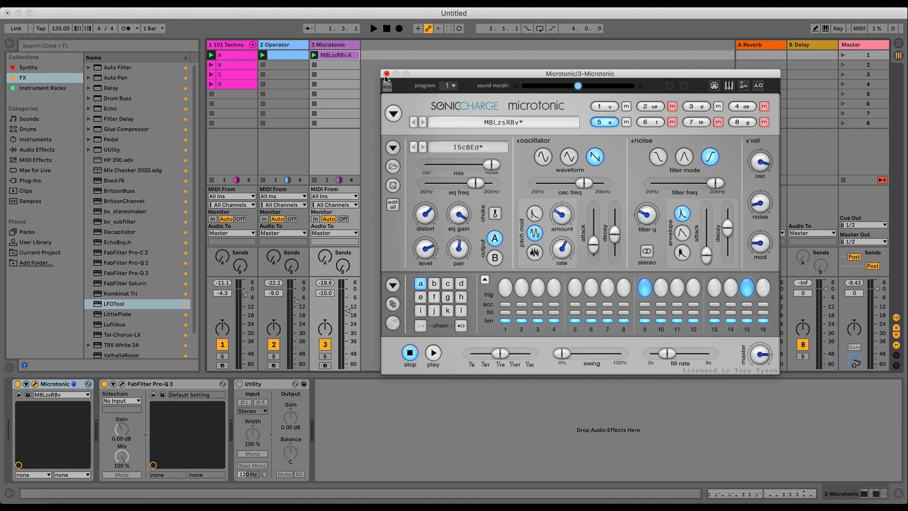
click(387, 74)
- During playback, add a 12 dB/oct low cut in Pro-Q 3 on the Microtonic track and raise its cutoff frequency
key(space)
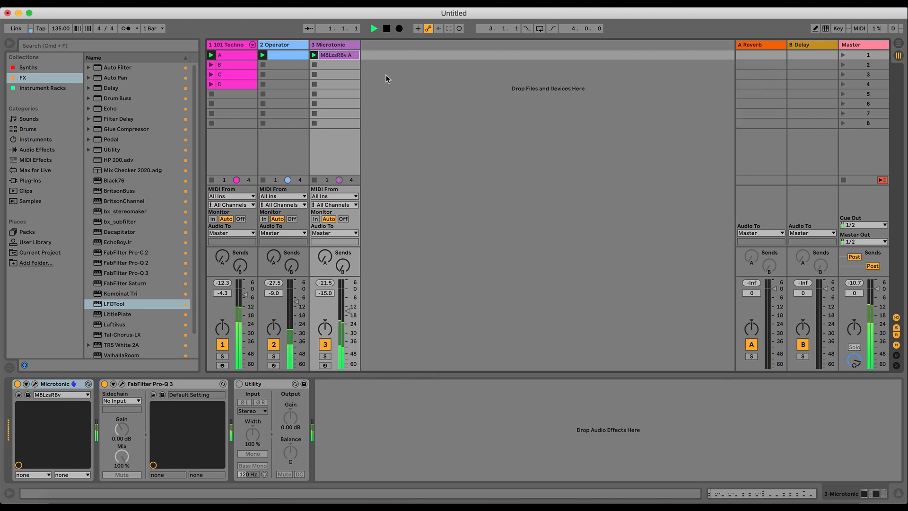
click(122, 383)
double_click(415, 195)
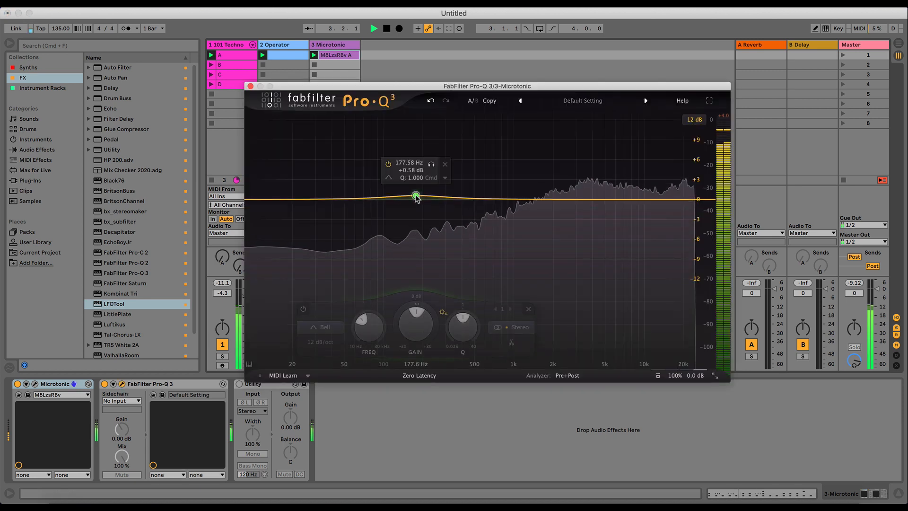
click(389, 178)
key(space)
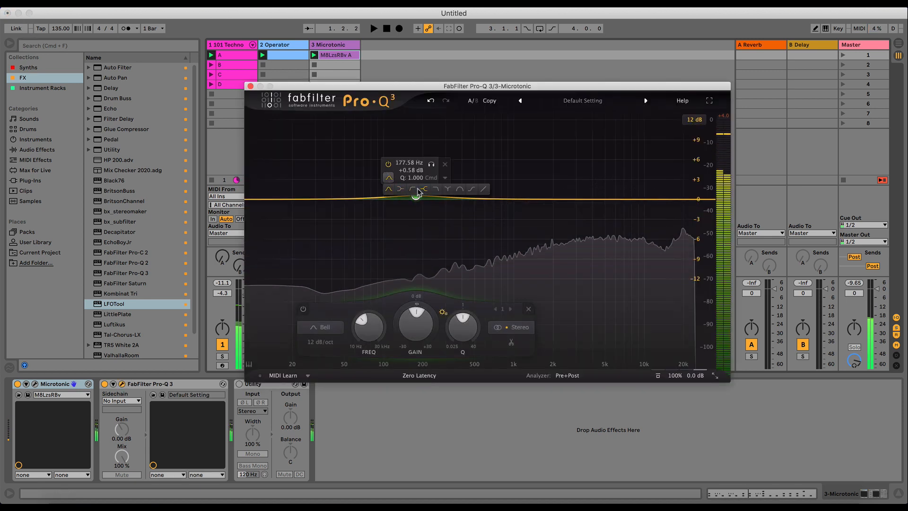
click(416, 191)
key(space)
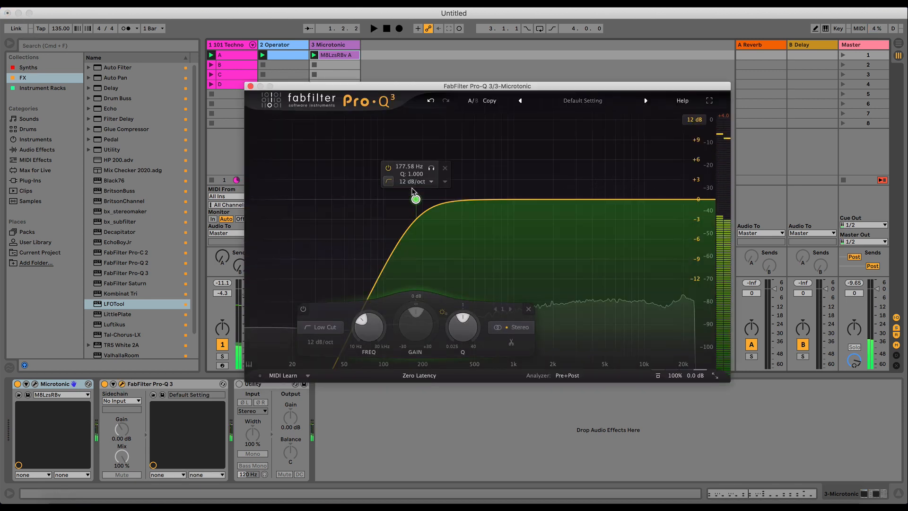
drag(415, 199, 489, 193)
click(251, 86)
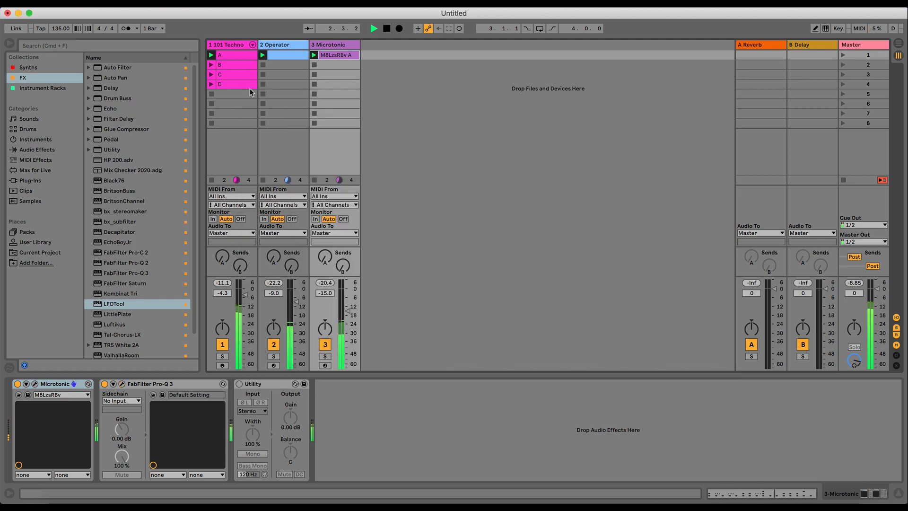
- Stop playback and insert a new MIDI track after the Microtonic track
click(334, 46)
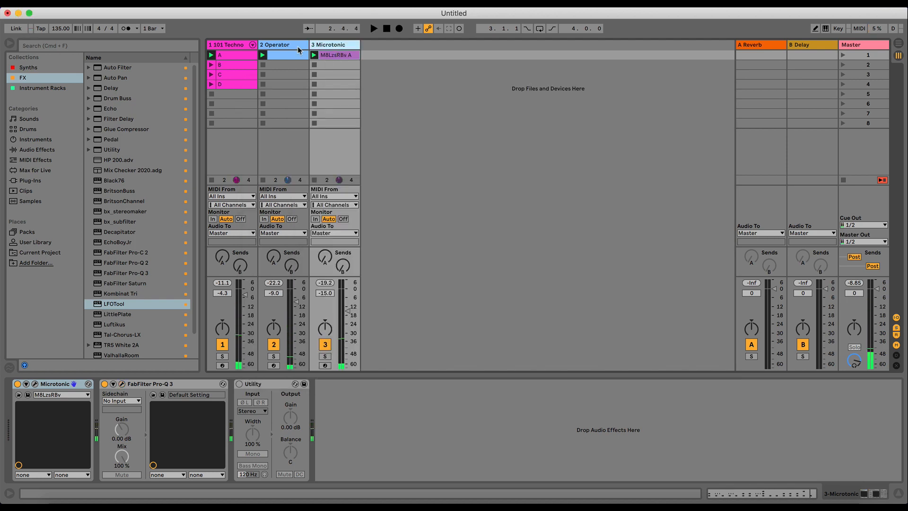
key(super+shift+t)
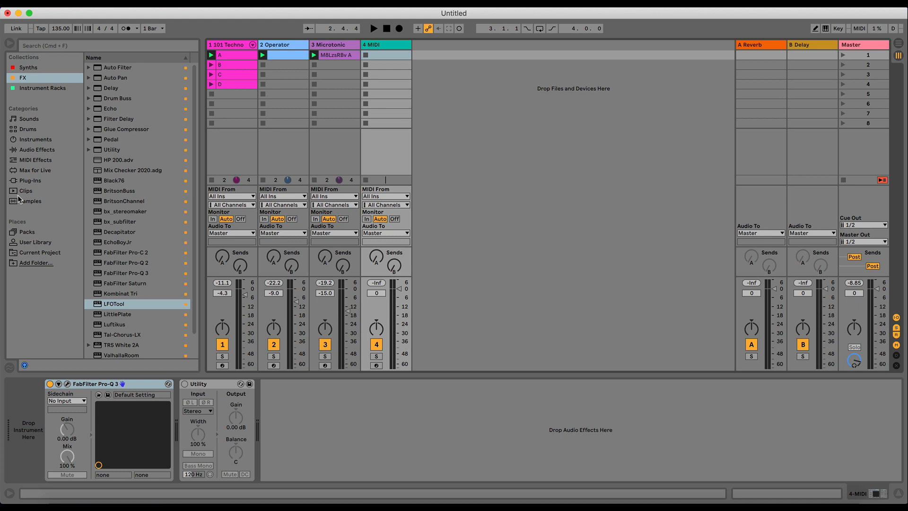
- Browse the User Library's Samples folder to the DP_VOX_RHYTM folder inside the Deeperfect Vocals Pack 3
click(27, 243)
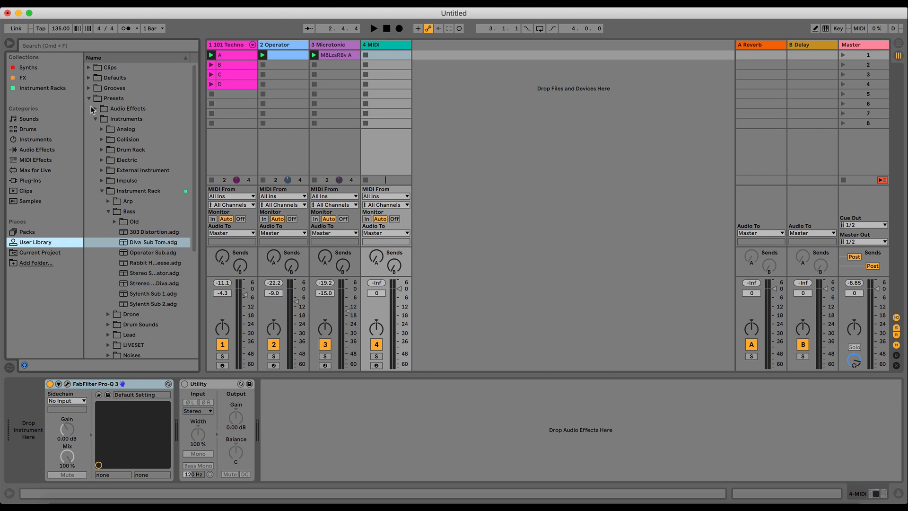
click(101, 191)
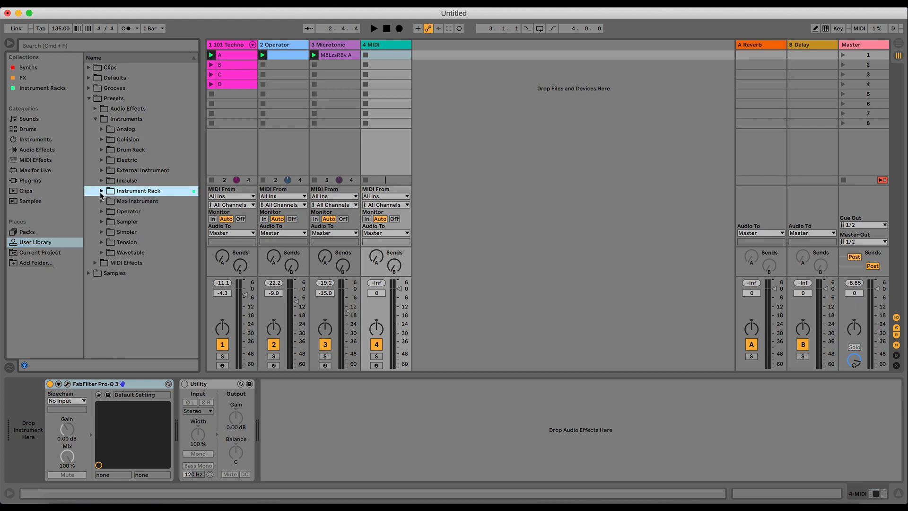
click(87, 99)
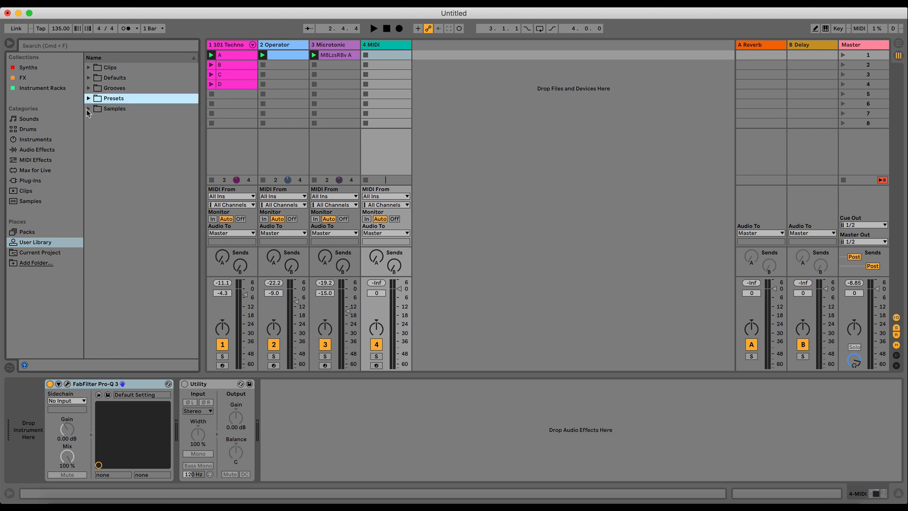
click(88, 109)
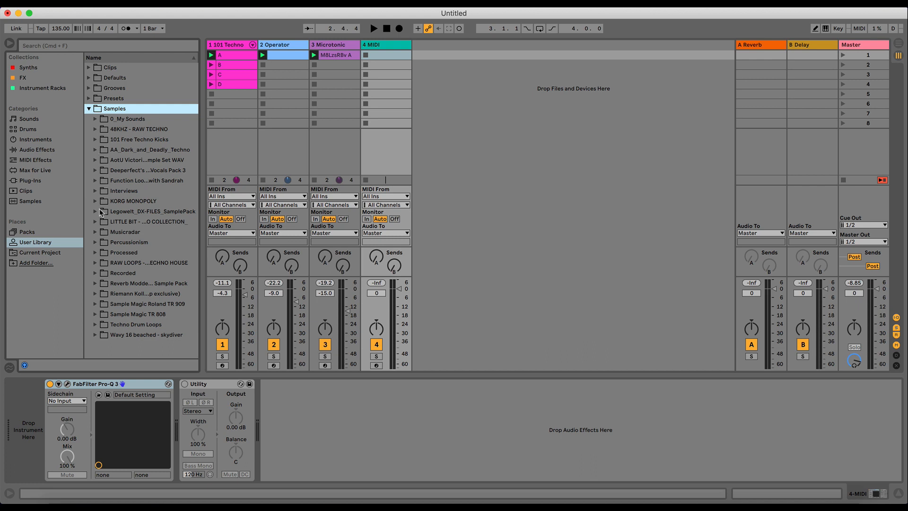
click(95, 170)
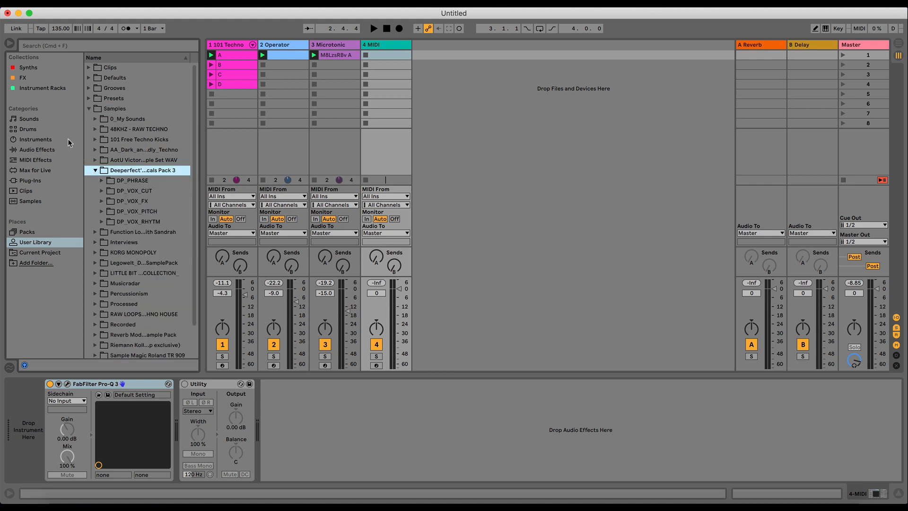
click(103, 222)
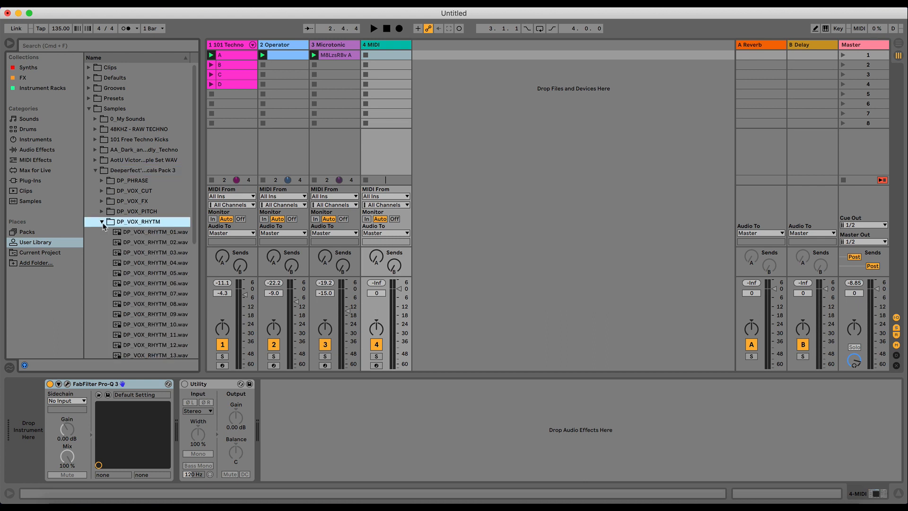
- Audition the rhythmic vocal samples one after another from DP_VOX_RHYTM_01.wav through DP_VOX_RHYTM_11.wav
scroll(136, 238, down, 3)
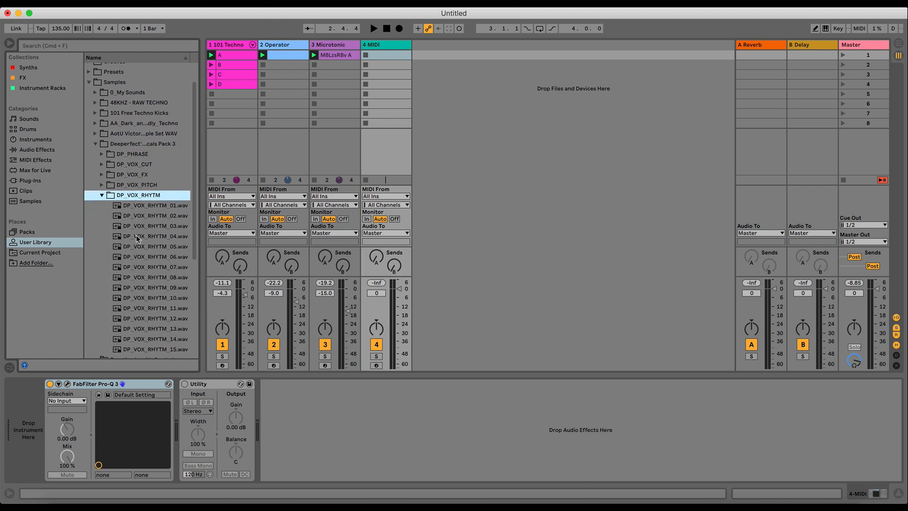
click(149, 208)
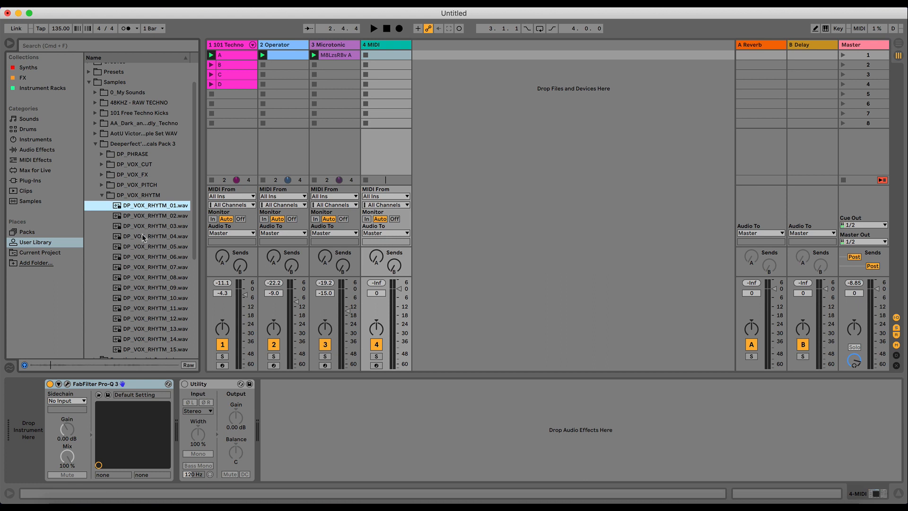
key(Down)
key(Down)
key(Down)
key(Down)
key(Down)
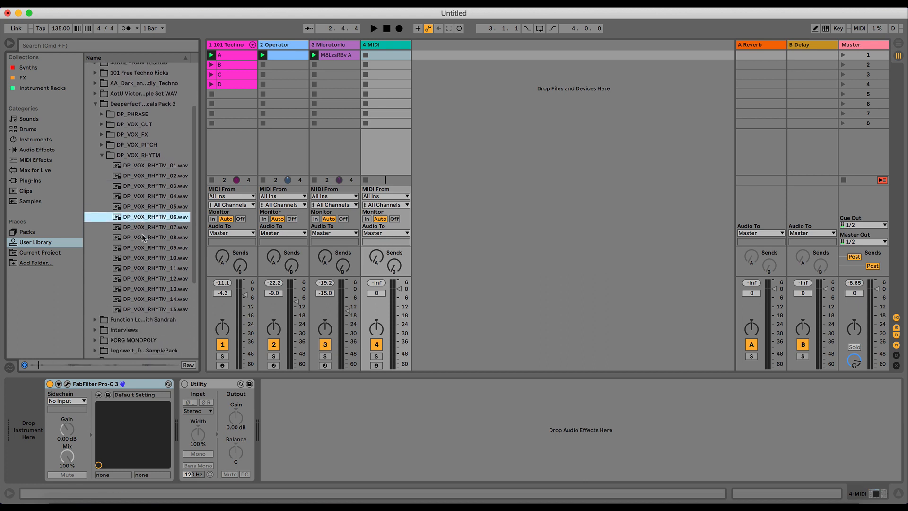
key(Down)
key(Down)
key(Down)
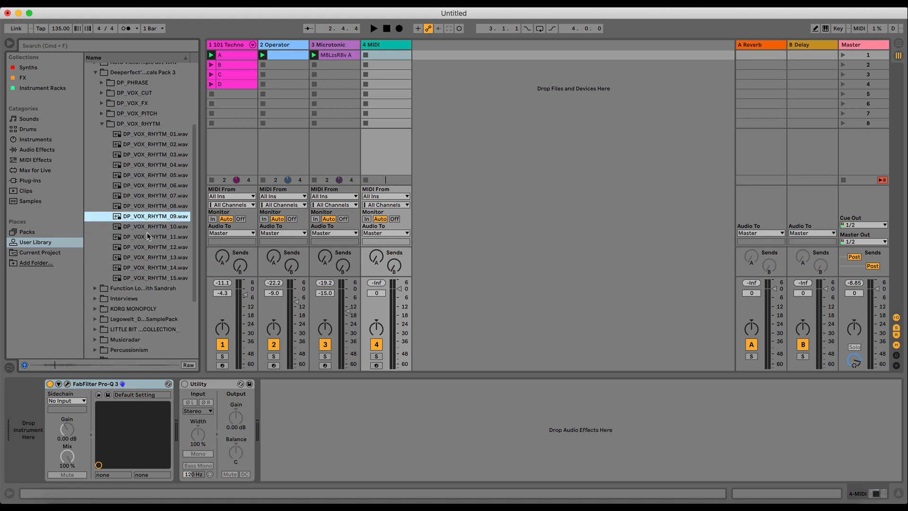
key(Down)
key(Down)
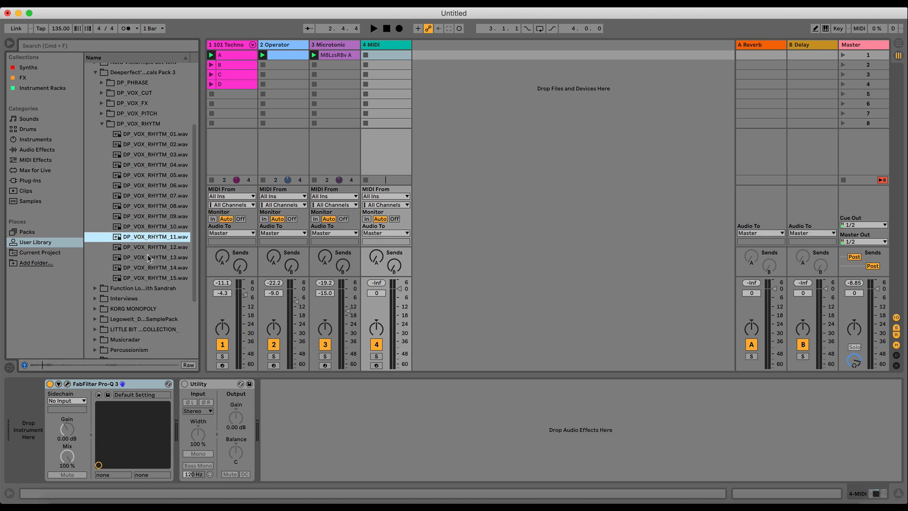
- Audition the DP_VOX_RHYTM samples and load DP_VOX_RHYTM_15.wav as a sampler instrument on the empty fourth MIDI track
key(Down)
key(Down)
key(Down)
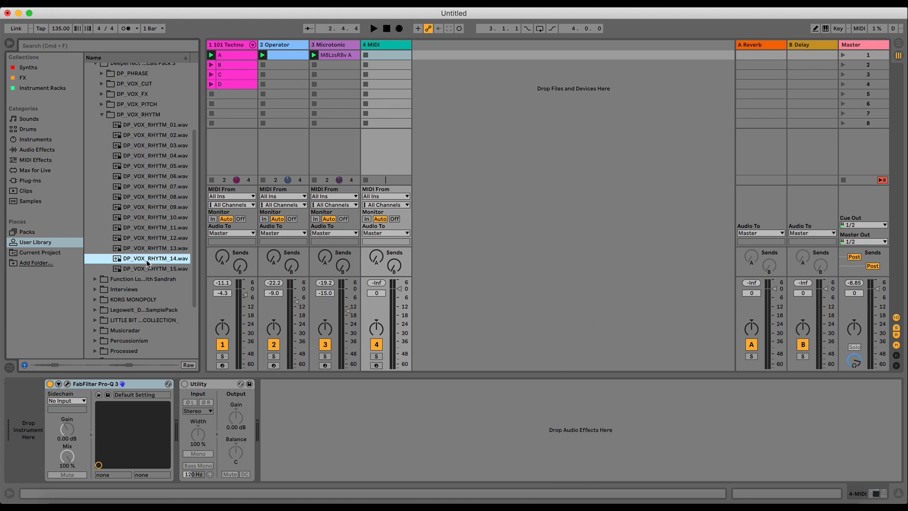
key(Down)
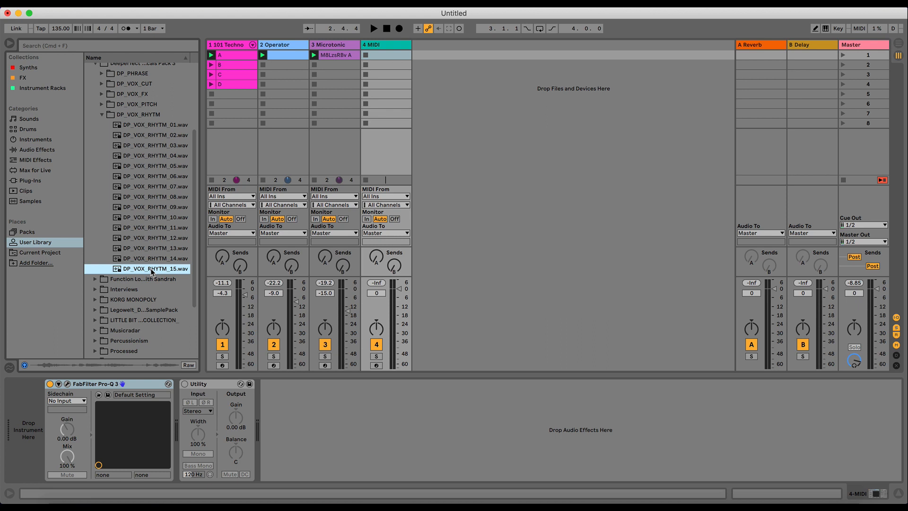
drag(151, 271, 17, 411)
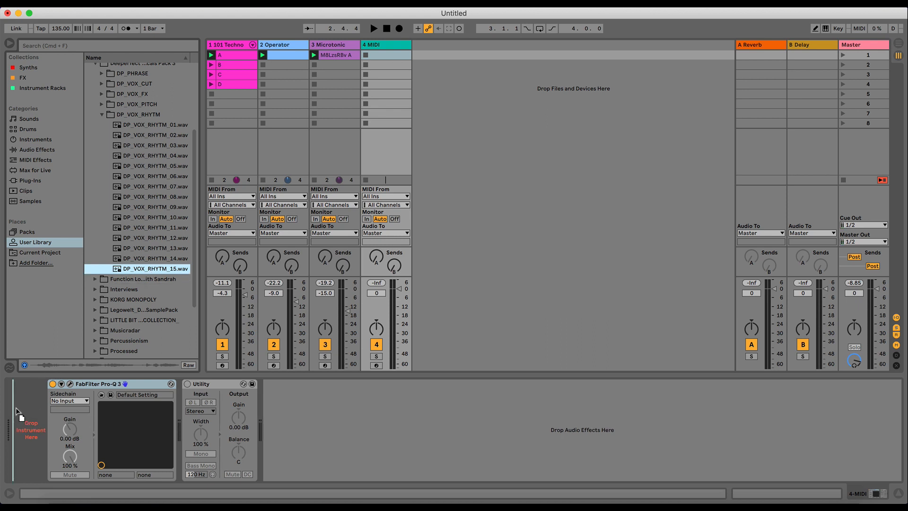
drag(143, 313, 30, 428)
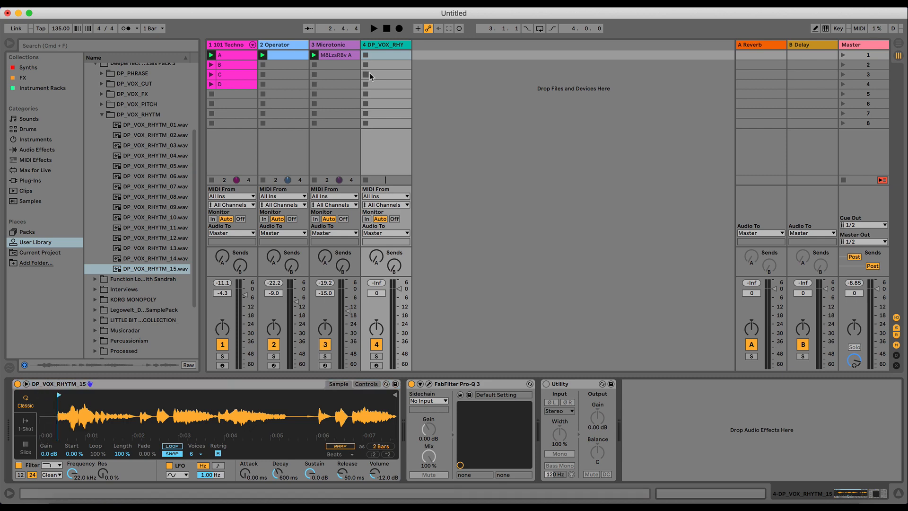
- Create a one-bar clip in the vocal track's first slot, draw a one-beat C3 note at 1.1.1 and launch the clip
click(378, 57)
double_click(379, 57)
double_click(180, 458)
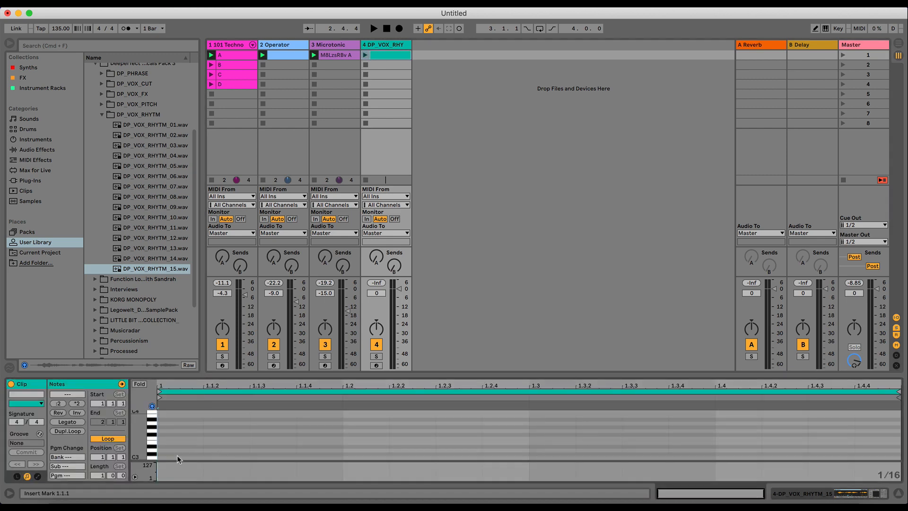
drag(192, 458, 330, 459)
click(367, 57)
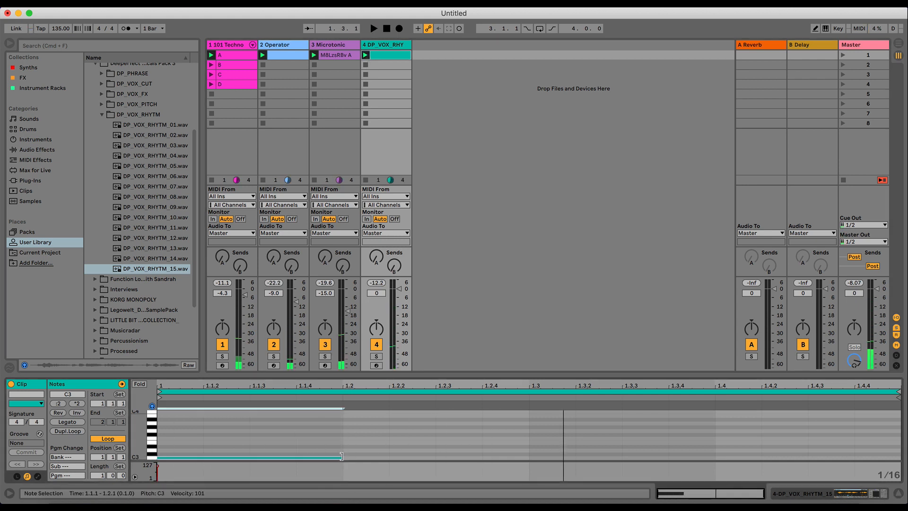
- Lengthen the C3 note to end at 1.2.4, duplicate it to 1.3 and play the loop
drag(340, 457, 415, 457)
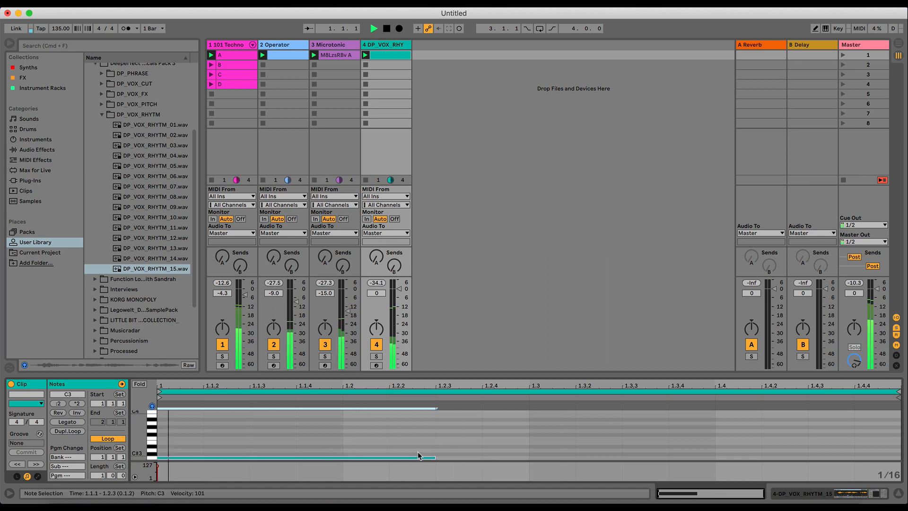
drag(433, 456, 479, 457)
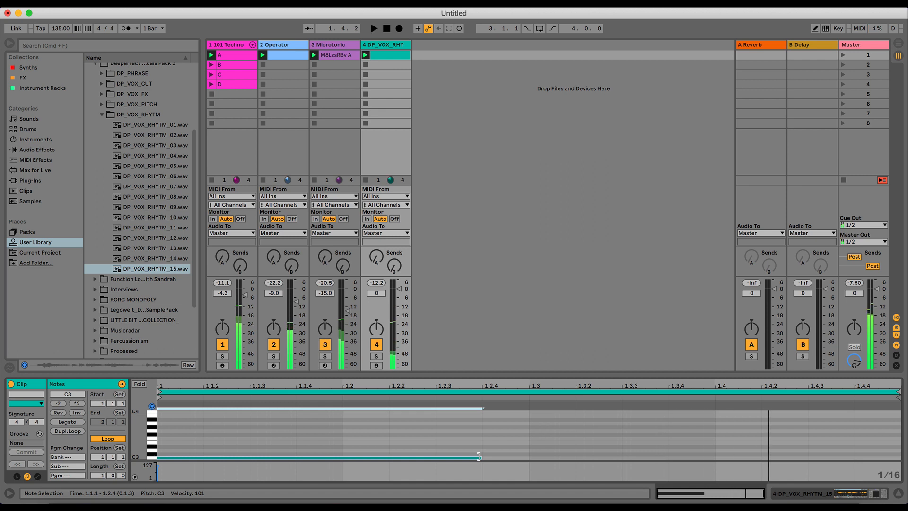
key(space)
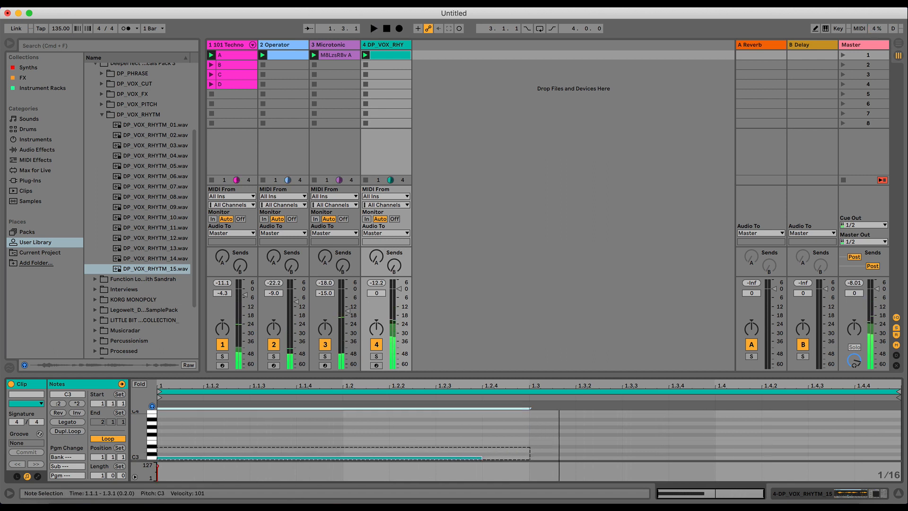
key(super+d)
key(space)
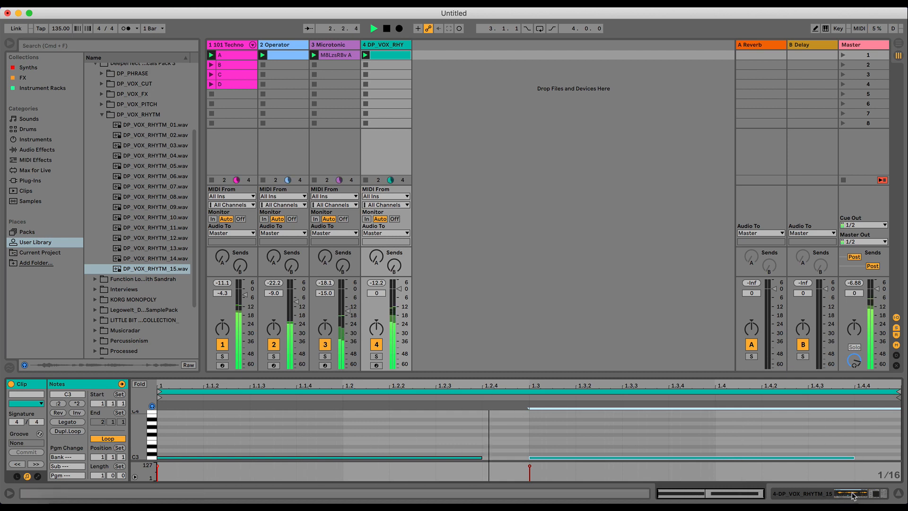
- Add a 24 dB/oct low cut at about 374 Hz in the vocal track's Pro-Q 3 and lower its volume to -9.3 dB
click(825, 494)
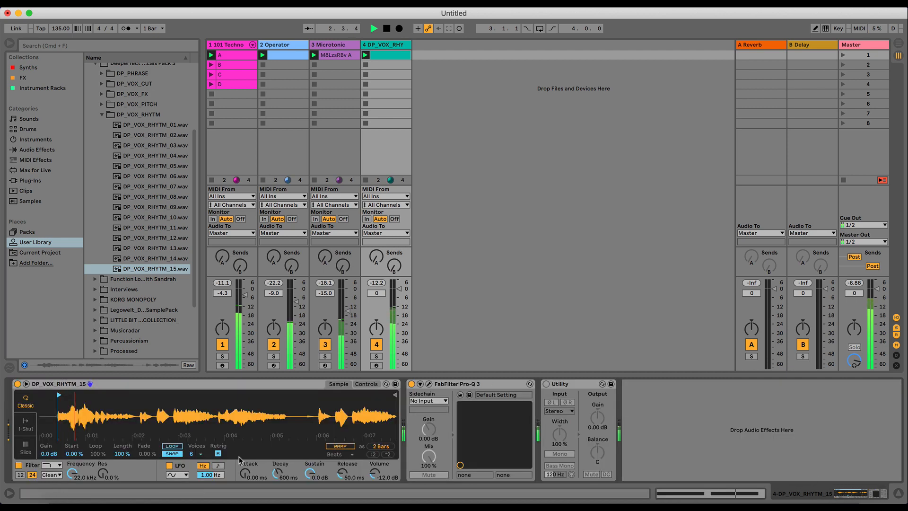
click(429, 384)
click(436, 199)
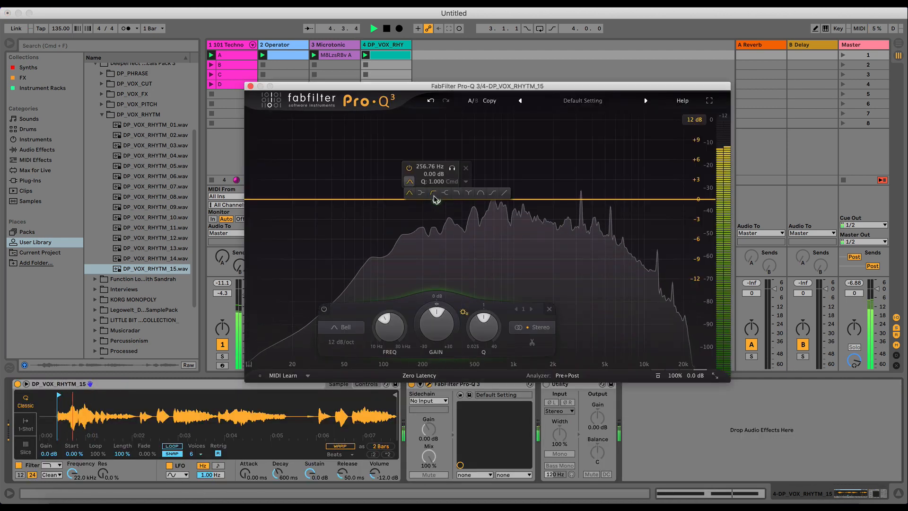
click(434, 194)
drag(436, 199, 457, 200)
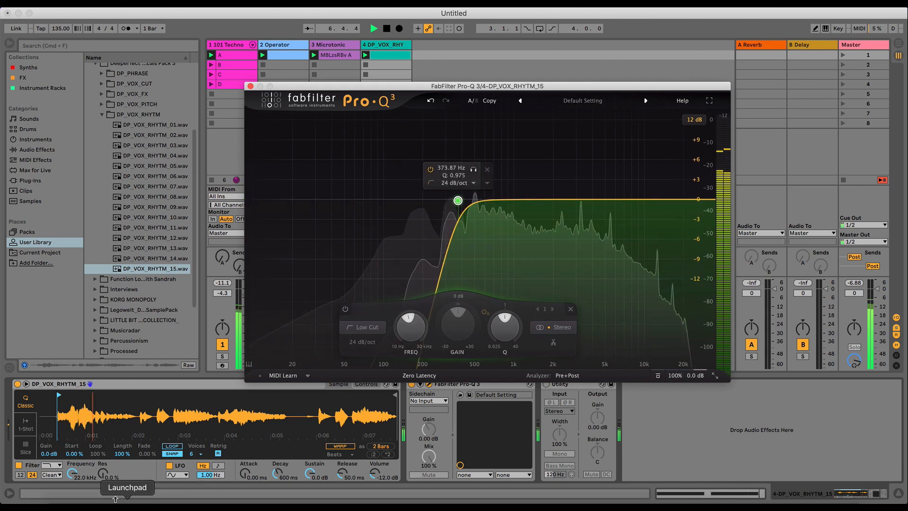
key(space)
click(250, 86)
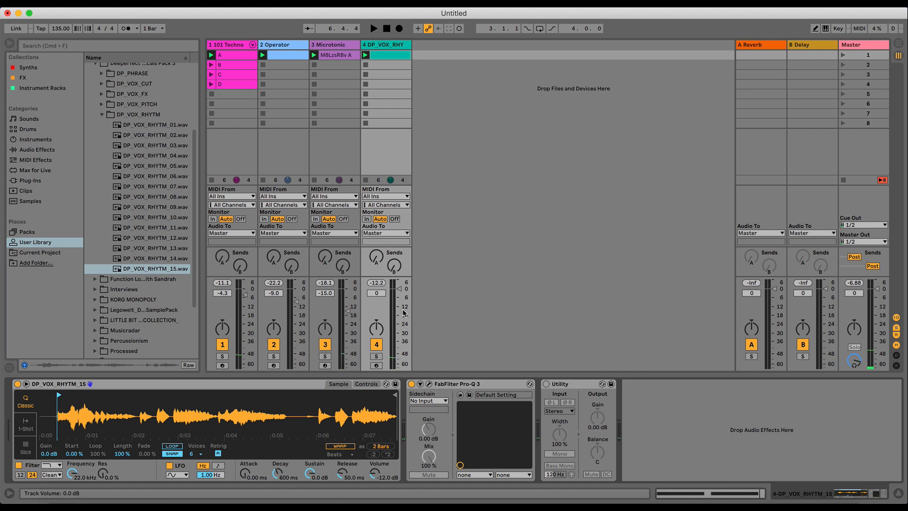
drag(404, 312, 399, 305)
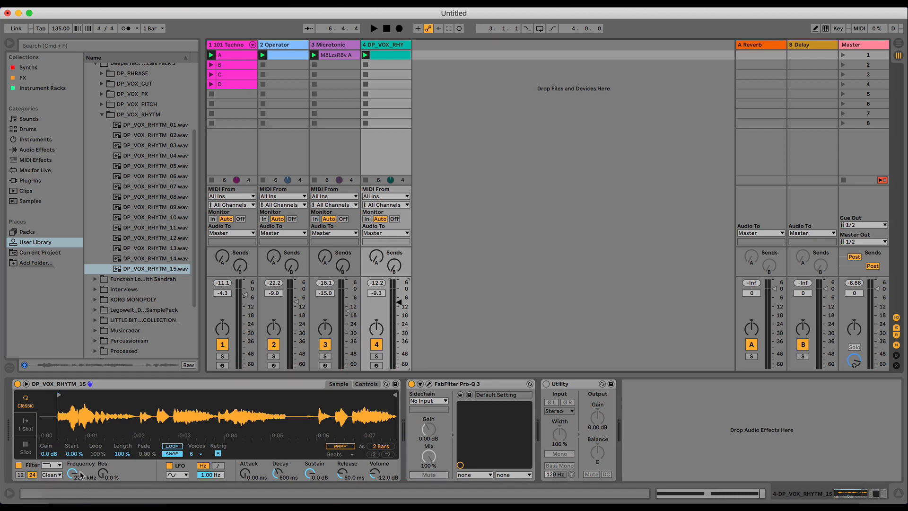
- Set the vocal sampler's filter to about 6.06 kHz with 35 % resonance and switch its circuit type to MS2
drag(74, 473, 74, 482)
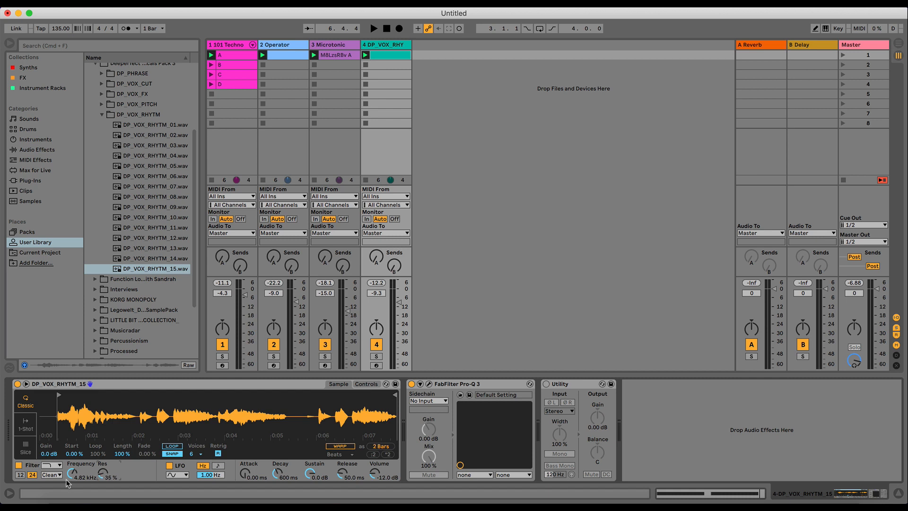
key(space)
drag(74, 473, 74, 476)
click(52, 474)
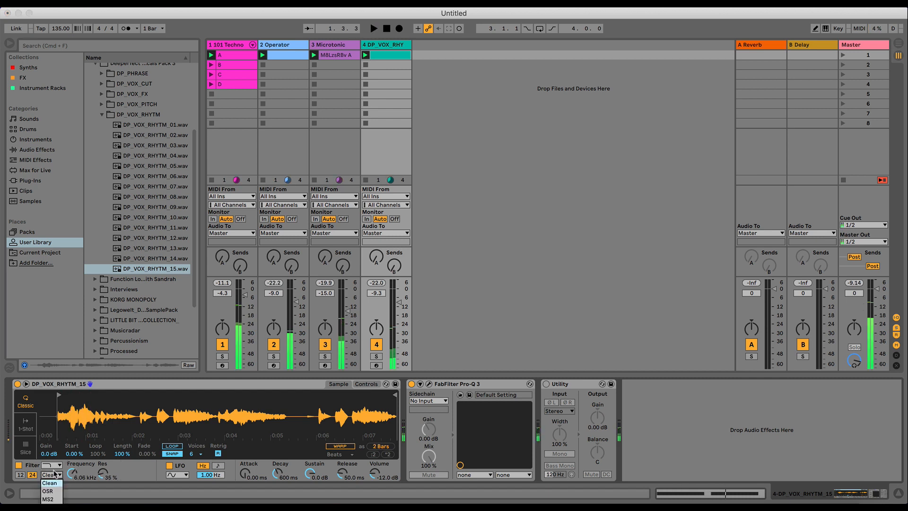
click(49, 499)
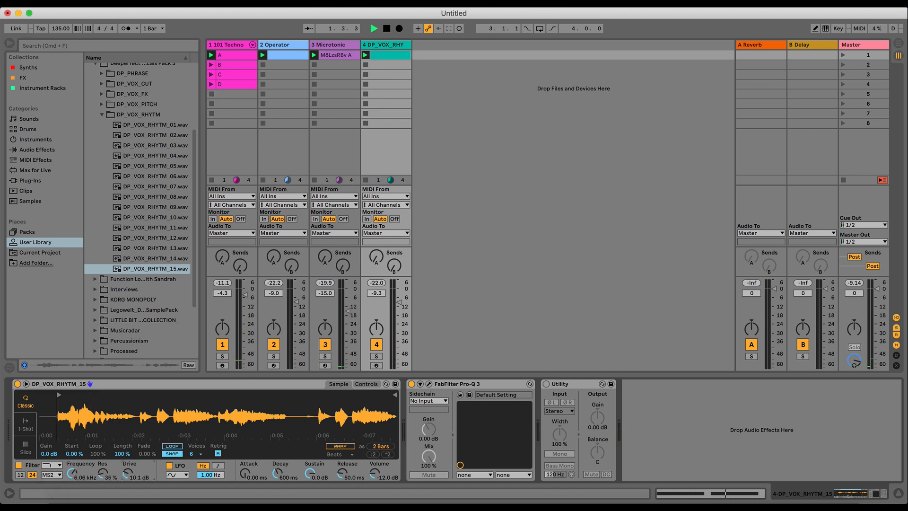
- Raise the sampler filter's drive to about 18.3 dB and lower the vocal track's volume to -19.0 dB during playback
key(space)
key(space)
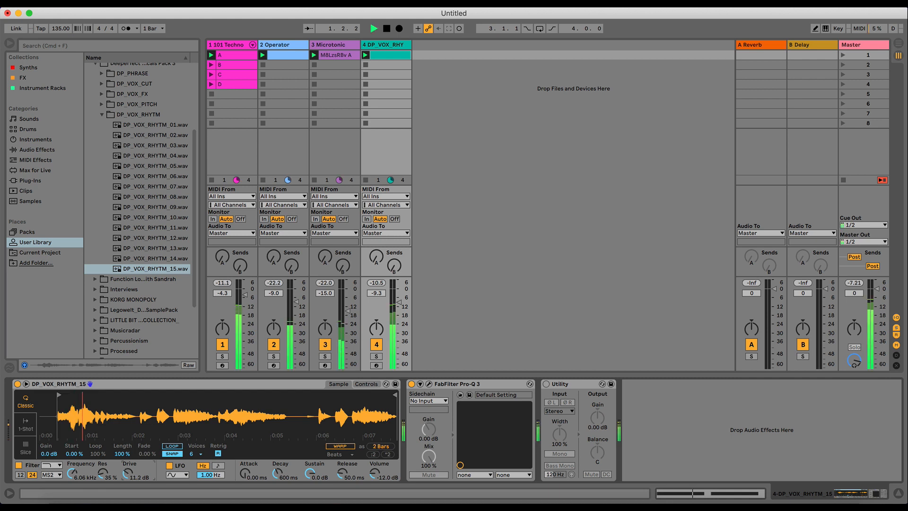
drag(128, 473, 128, 475)
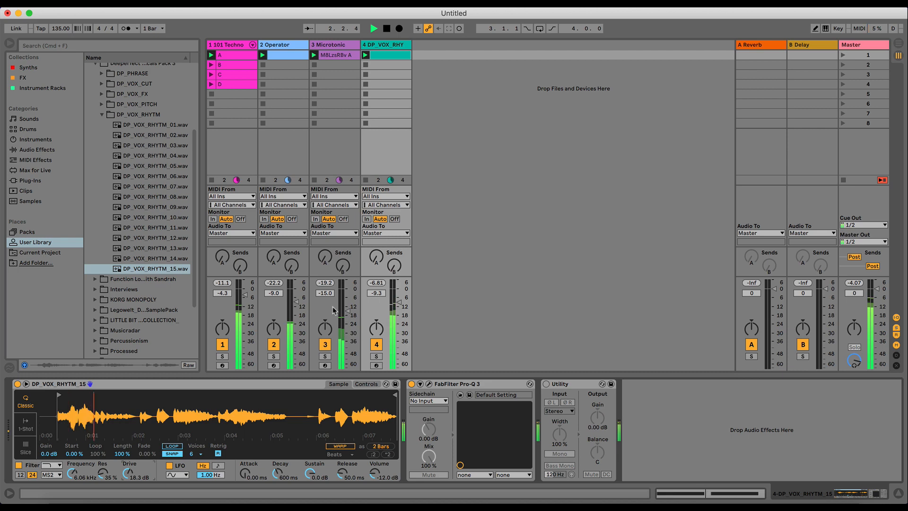
drag(399, 302, 399, 312)
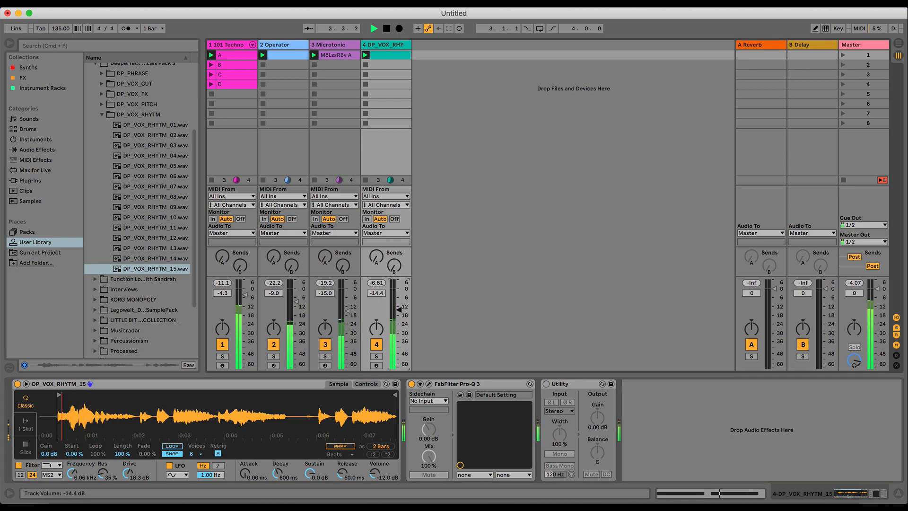
key(space)
- Shift both C3 notes in the vocal clip one sixteenth later so the first starts at 1.1.2, and play the result
click(699, 493)
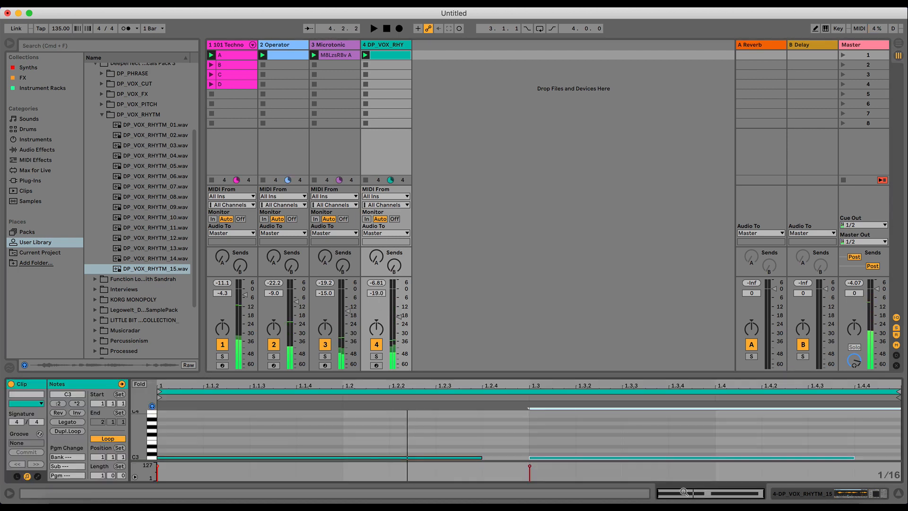
click(334, 438)
key(super+a)
key(Right)
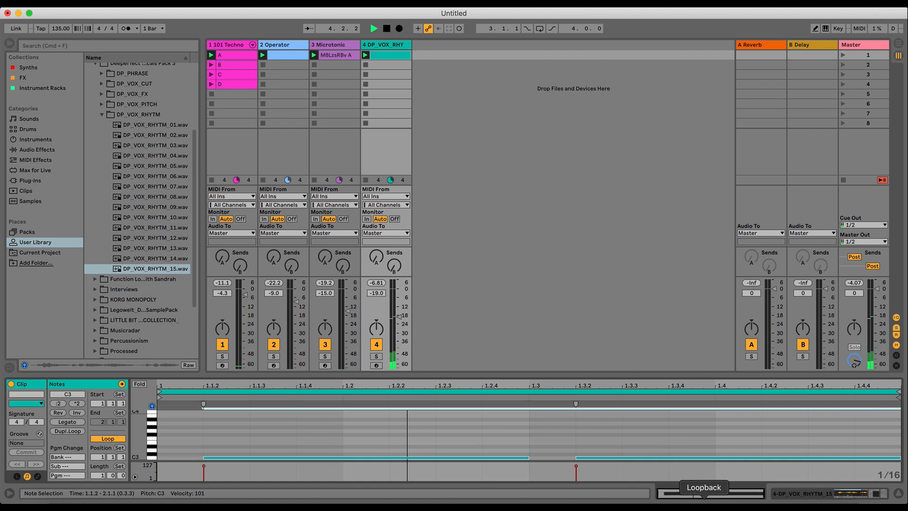
key(space)
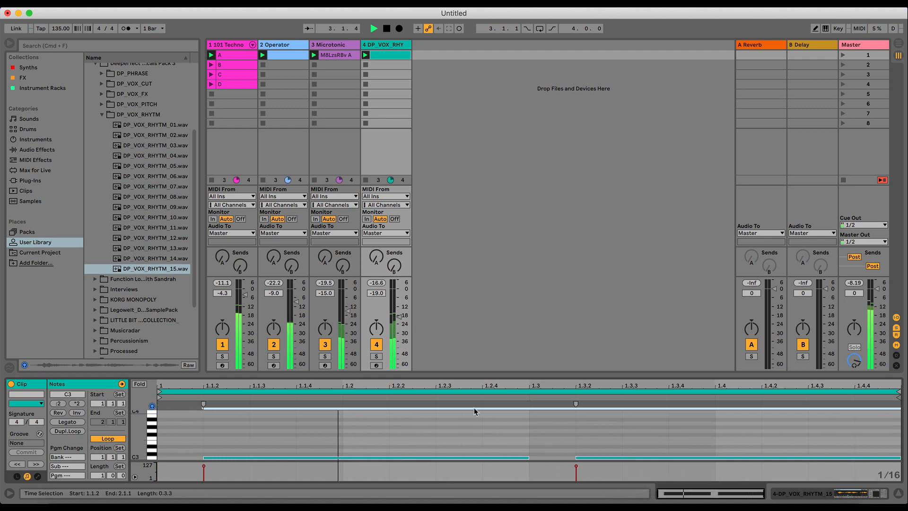
- Solo the vocal track together with the 101 Techno track and audition them while checking the vocal sampler's settings
click(377, 357)
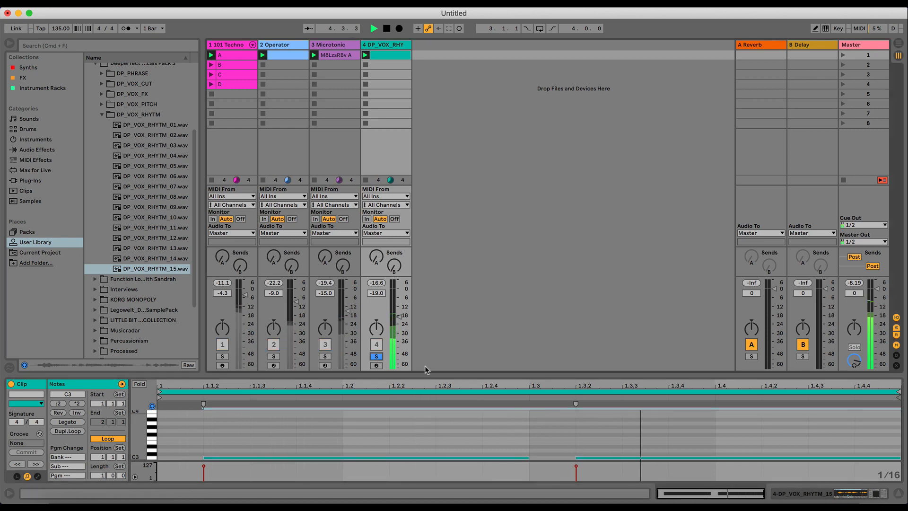
super+click(221, 358)
click(846, 494)
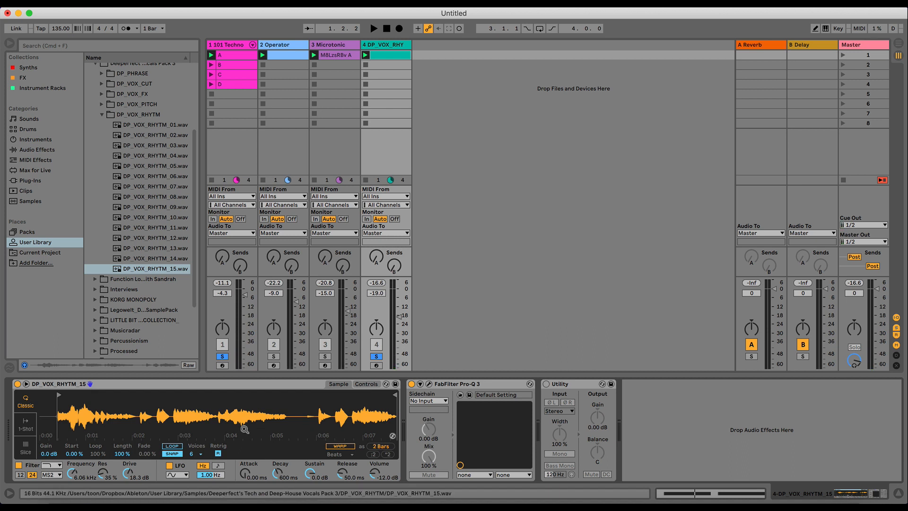
key(space)
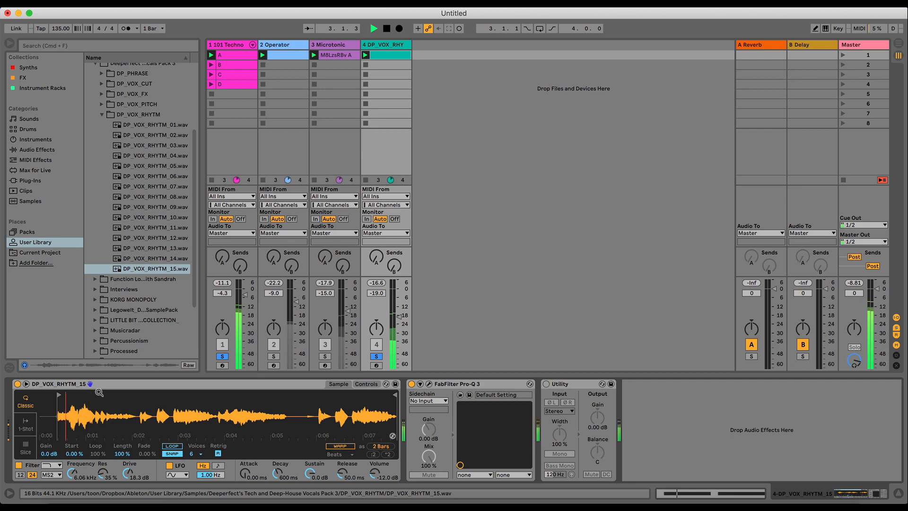
key(space)
click(367, 383)
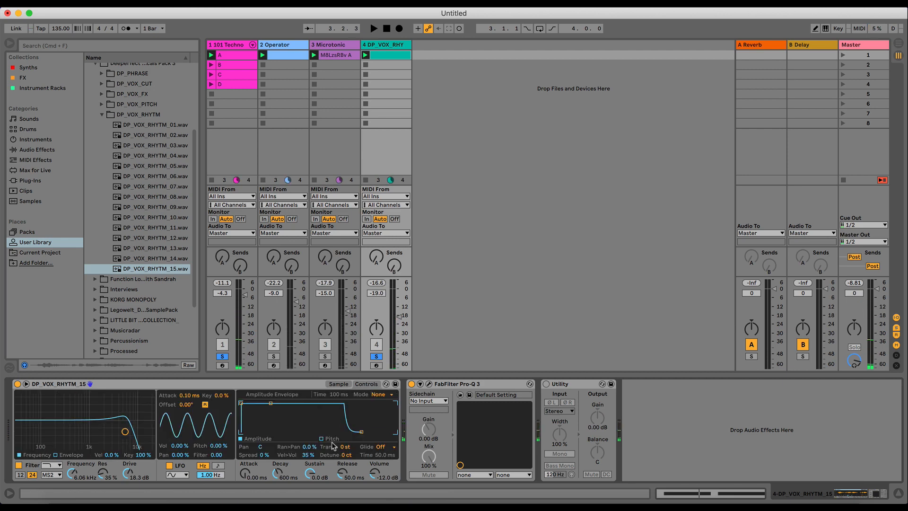
click(336, 385)
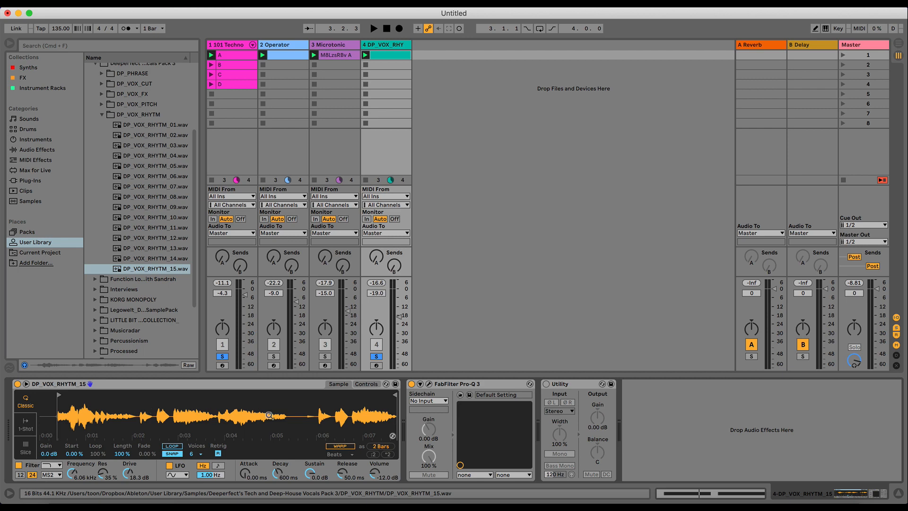
key(space)
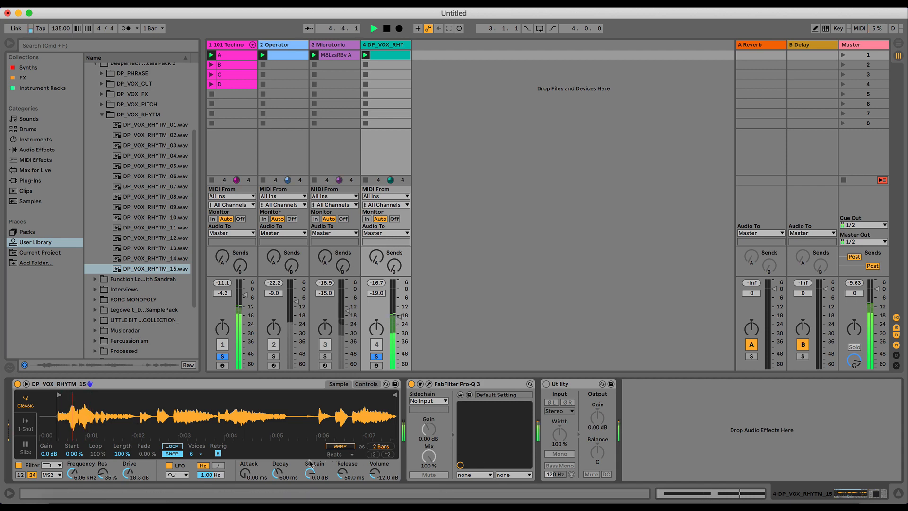
key(space)
- Transpose the vocal sampler to -1 st, listening to it with the soloed techno track, and return to the waveform view
click(366, 384)
click(351, 446)
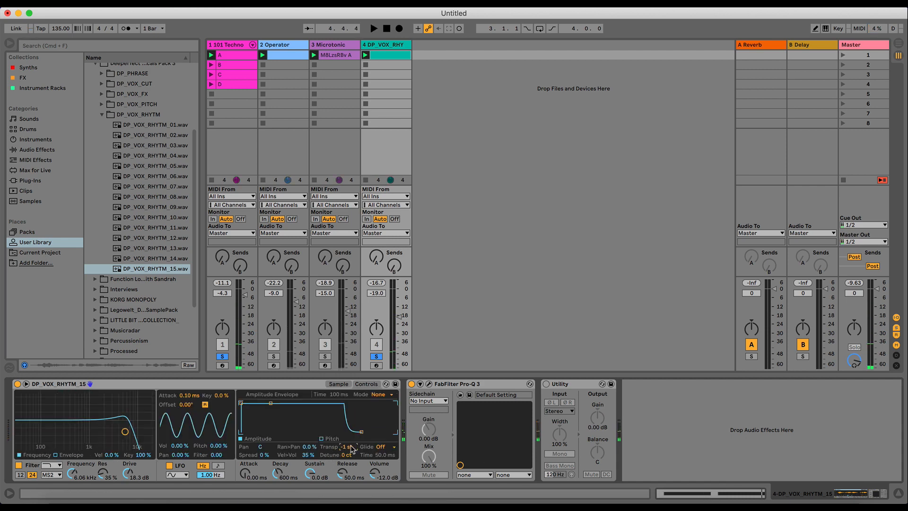
key(space)
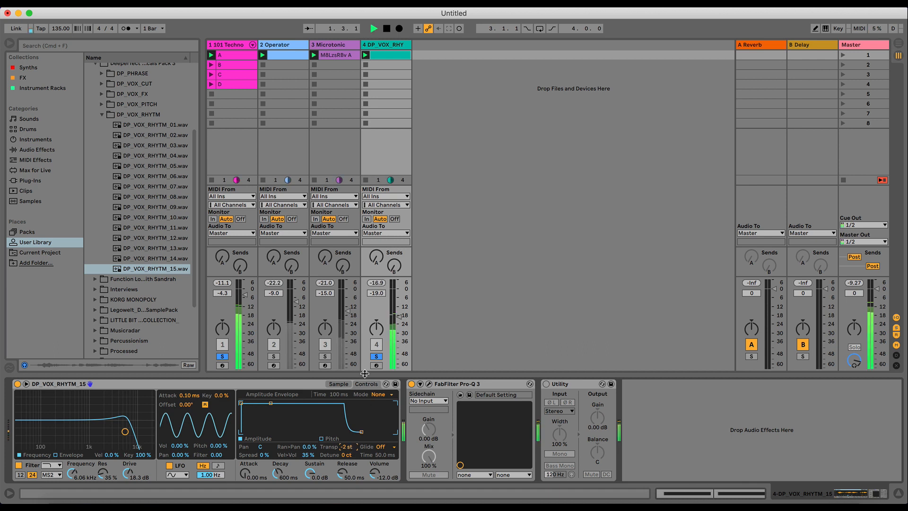
double_click(348, 447)
key(Down)
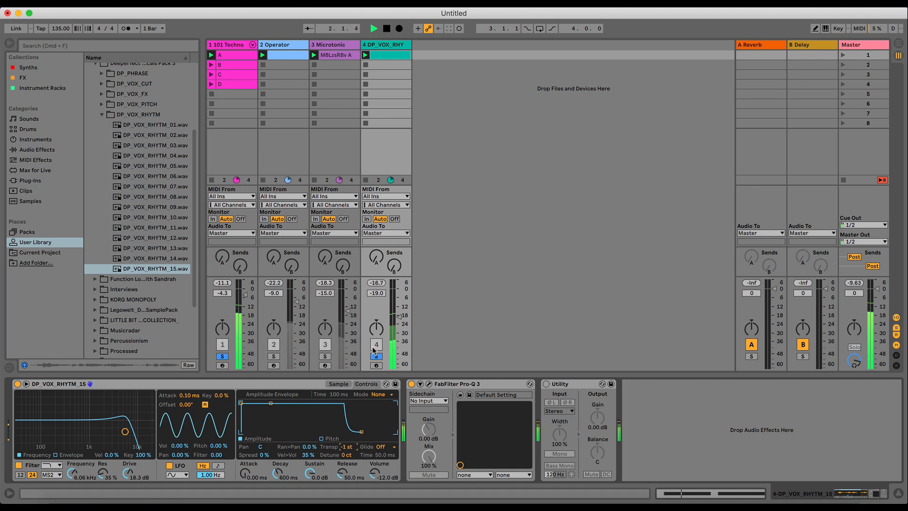
key(space)
click(338, 384)
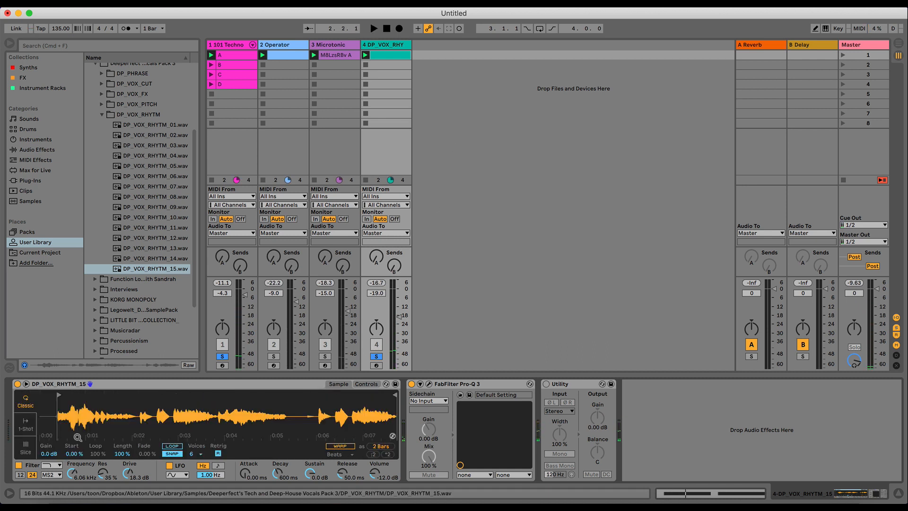
key(space)
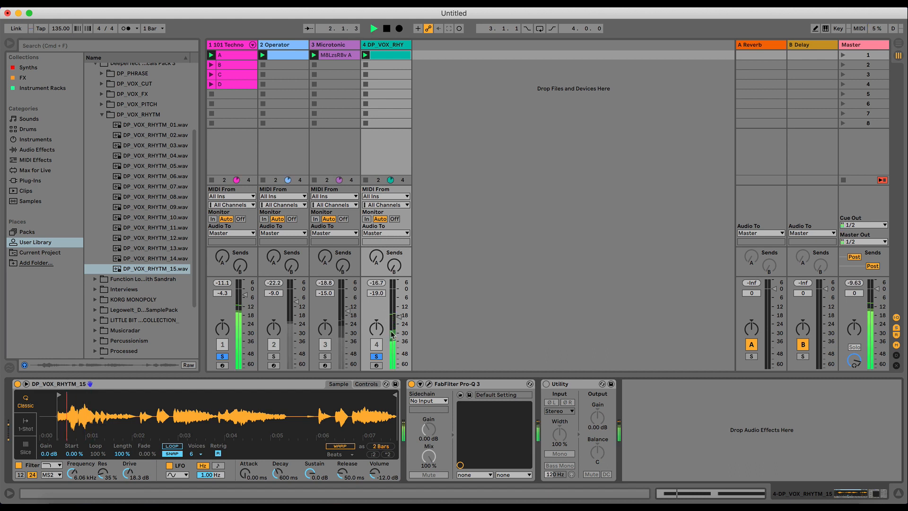
- Shift both C3 notes in the vocal clip another sixteenth later so the first starts at 1.1.3, and play the result
key(space)
click(682, 493)
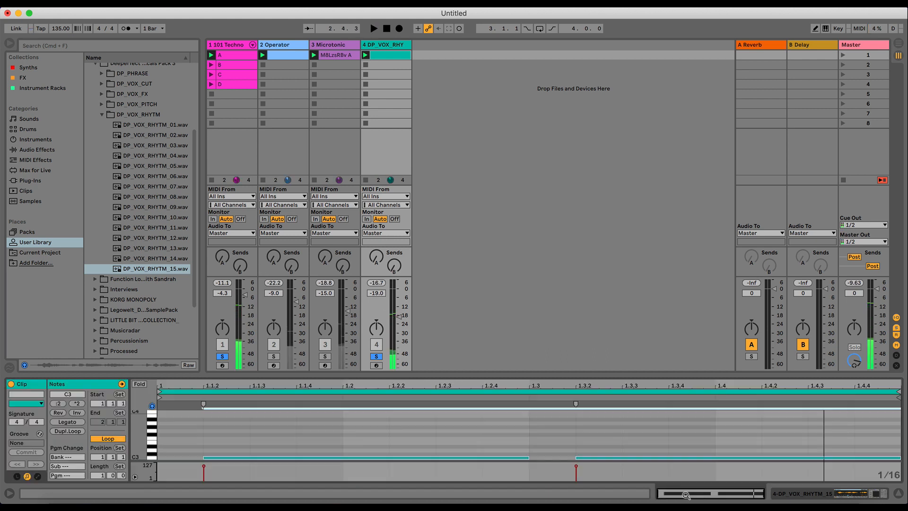
key(Right)
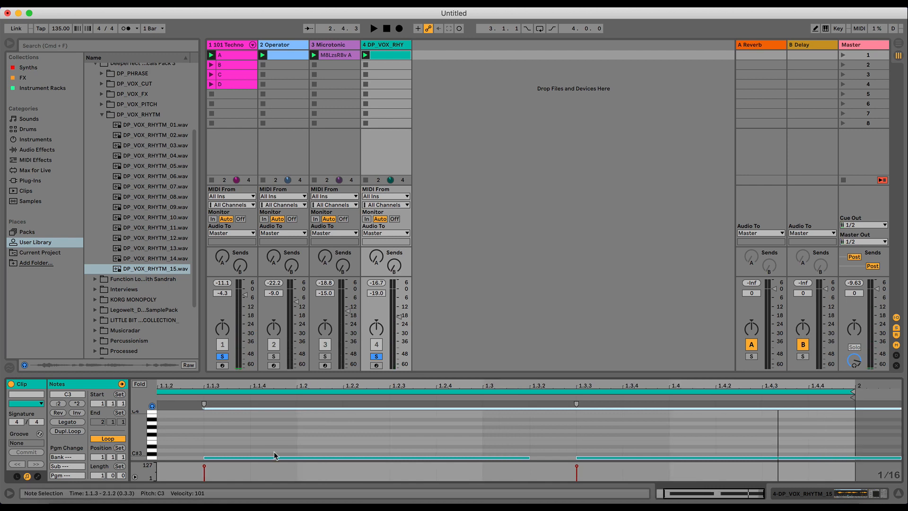
key(space)
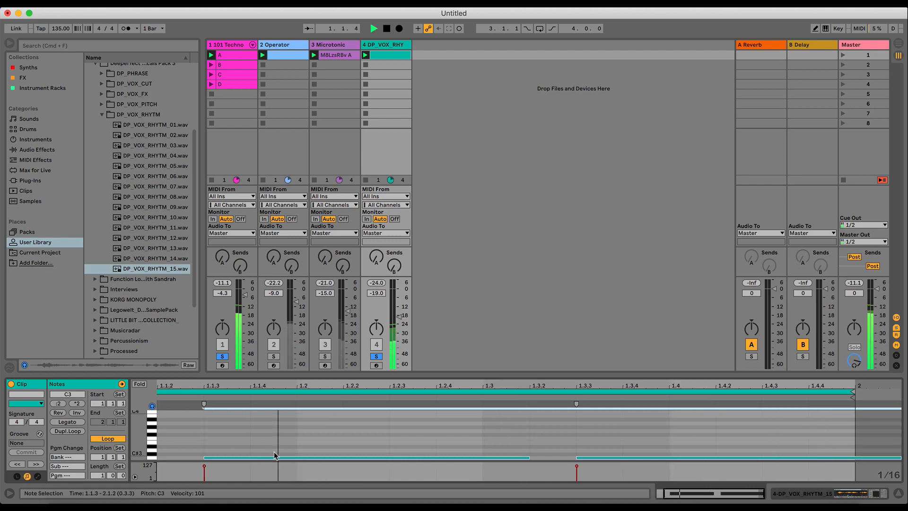
double_click(262, 383)
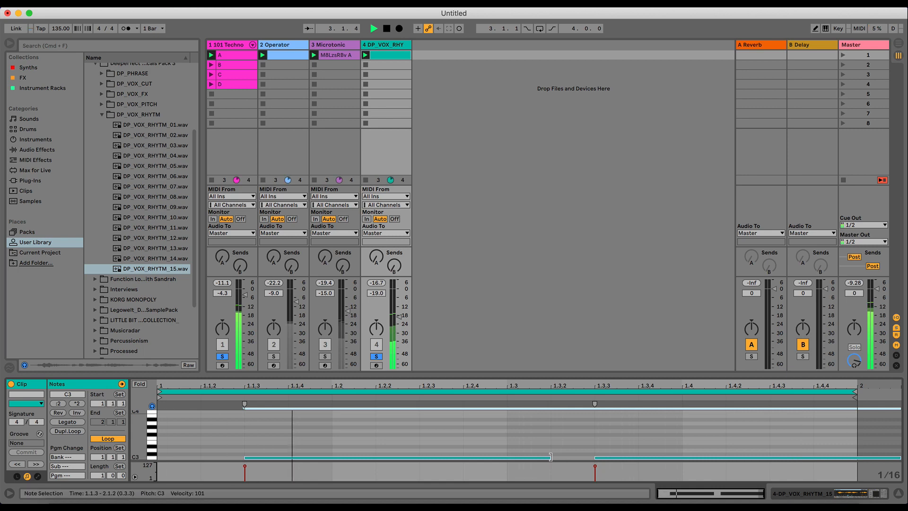
mouse_move(551, 457)
mouse_down()
mouse_move(504, 457)
mouse_move(551, 457)
mouse_move(539, 458)
mouse_up()
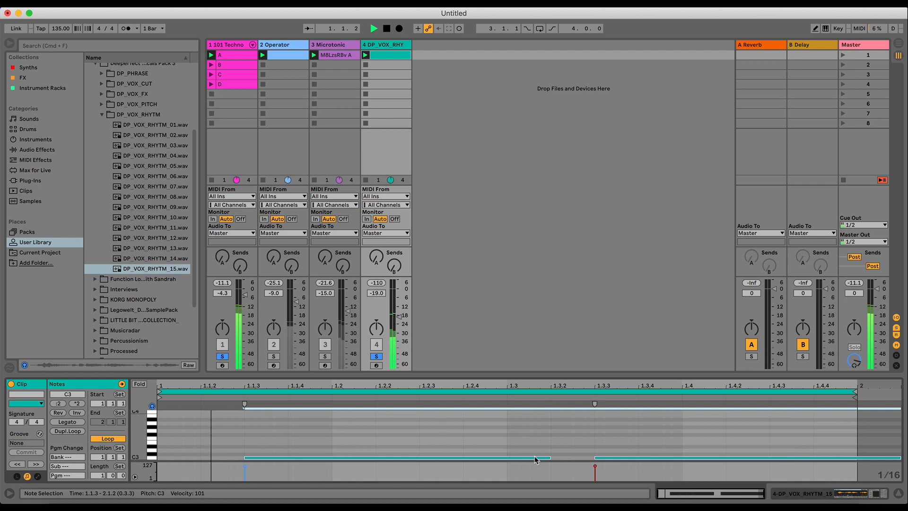
key(space)
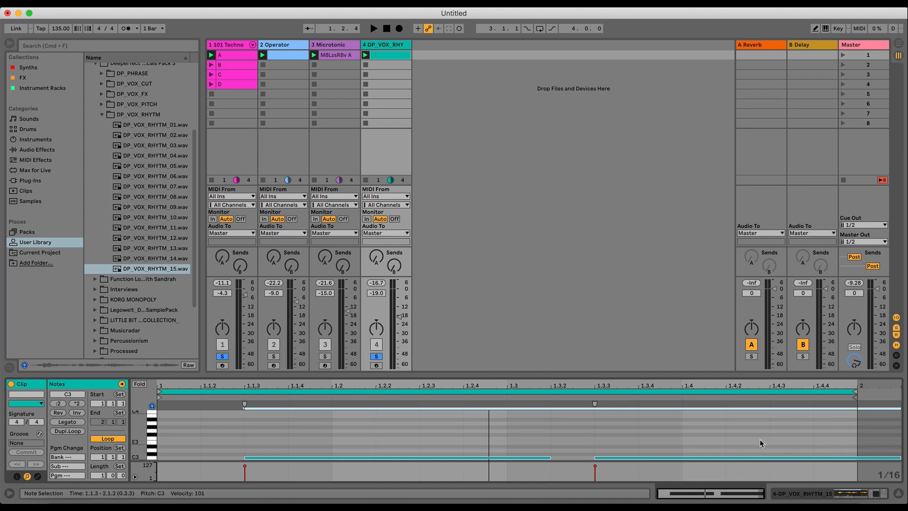
- Move both C3 notes two sixteenths earlier so the first starts at 1.1.1, set the clip's start marker to 1.4.3, and play it
key(Left)
key(Left)
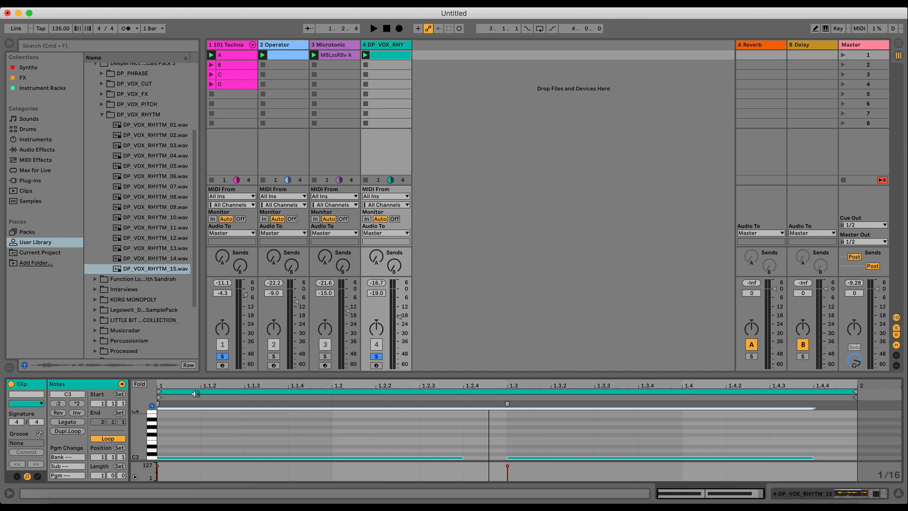
mouse_move(159, 396)
mouse_down()
mouse_move(251, 412)
mouse_move(759, 436)
mouse_up()
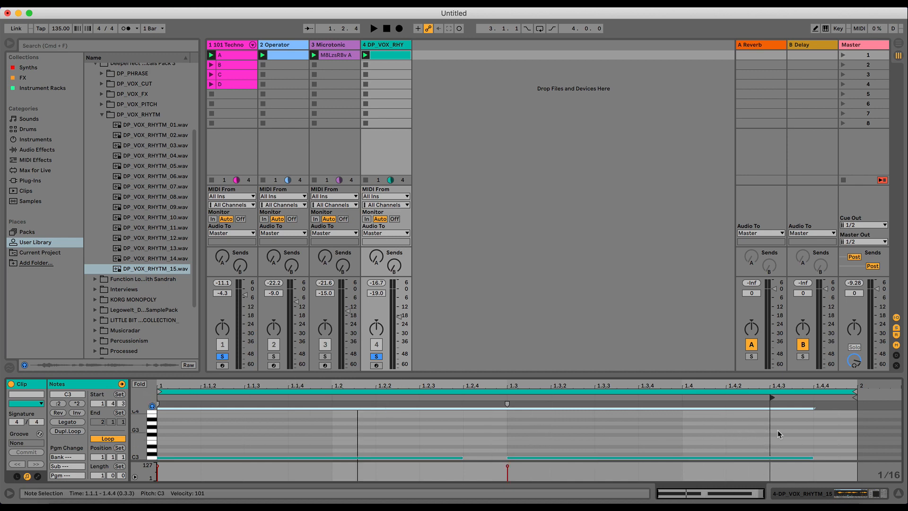
key(space)
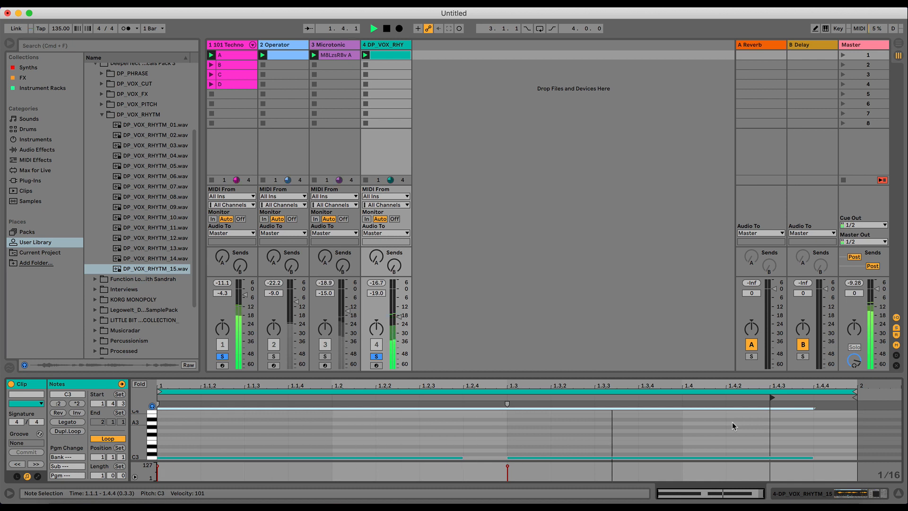
key(space)
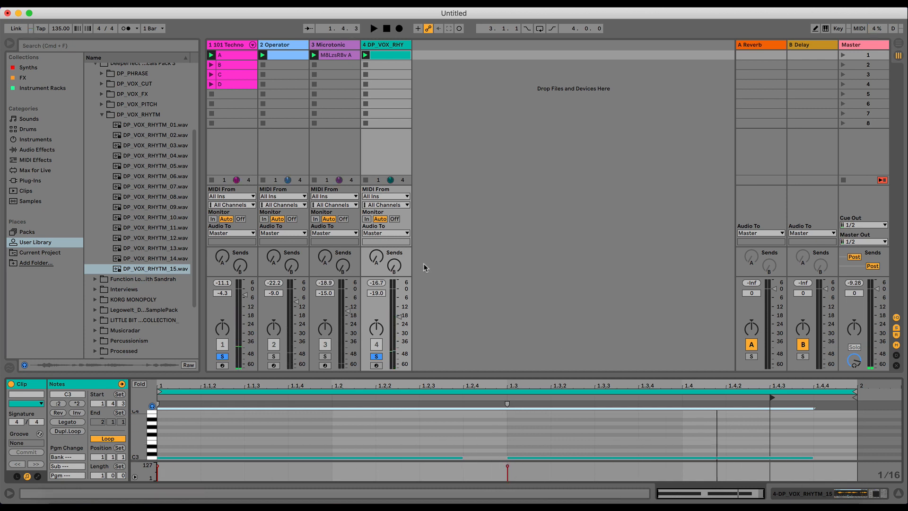
- Audition the loop with all tracks unsoloed and raise the vocal track's Reverb send to -19.0 dB
key(space)
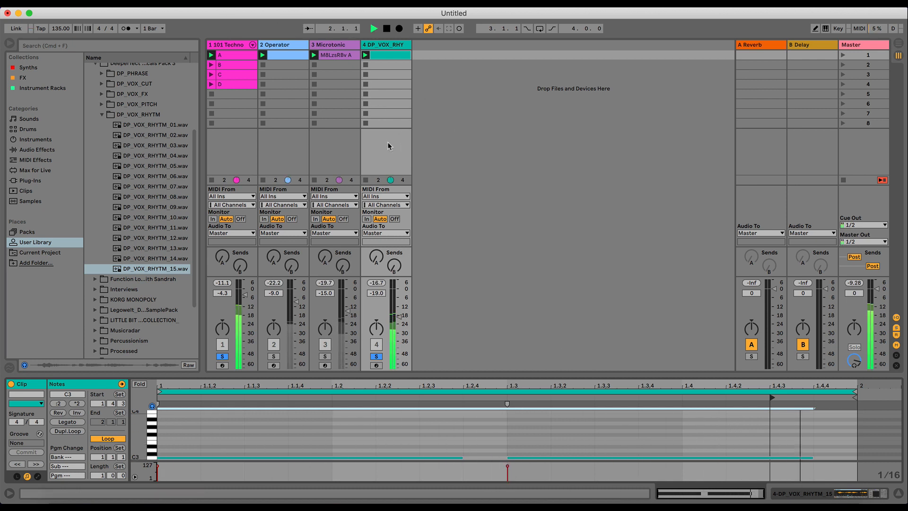
key(space)
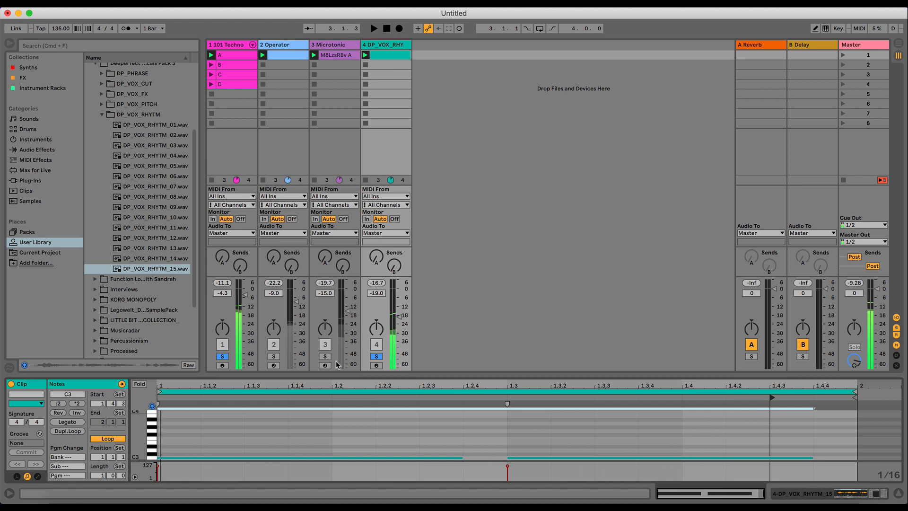
key(space)
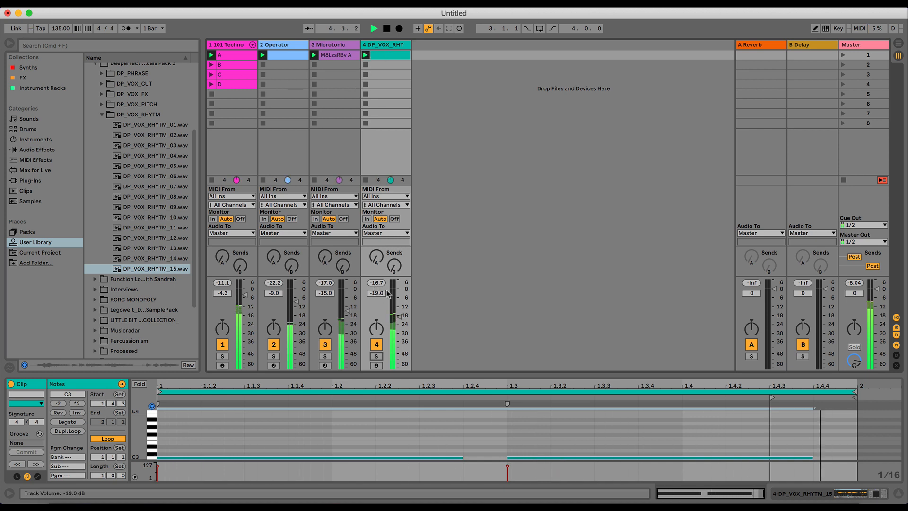
key(space)
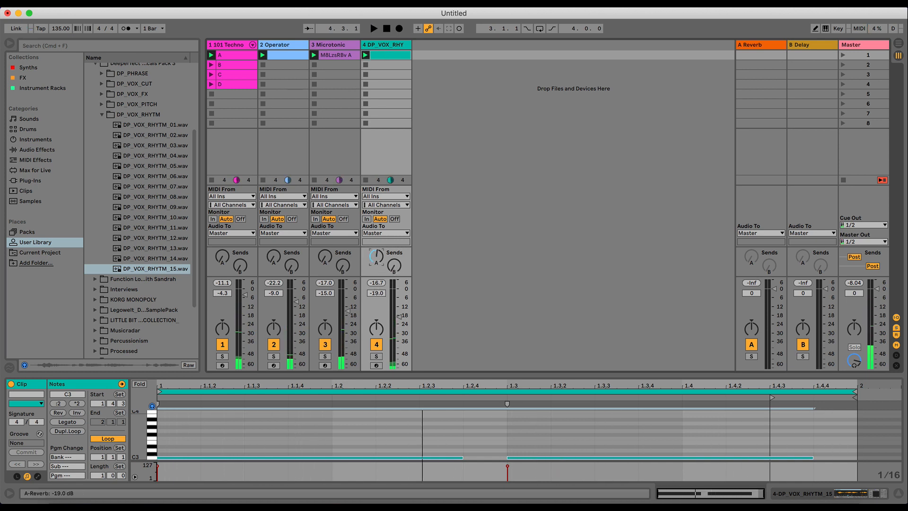
- Replace the Reverb device on return track A with ValhallaRoom from the FX collection, and close its plug-in window
click(752, 46)
key(space)
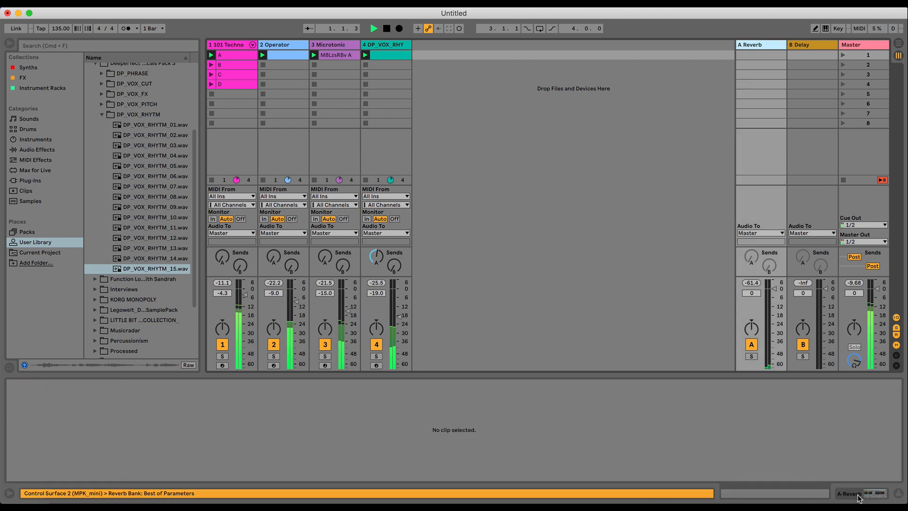
click(41, 77)
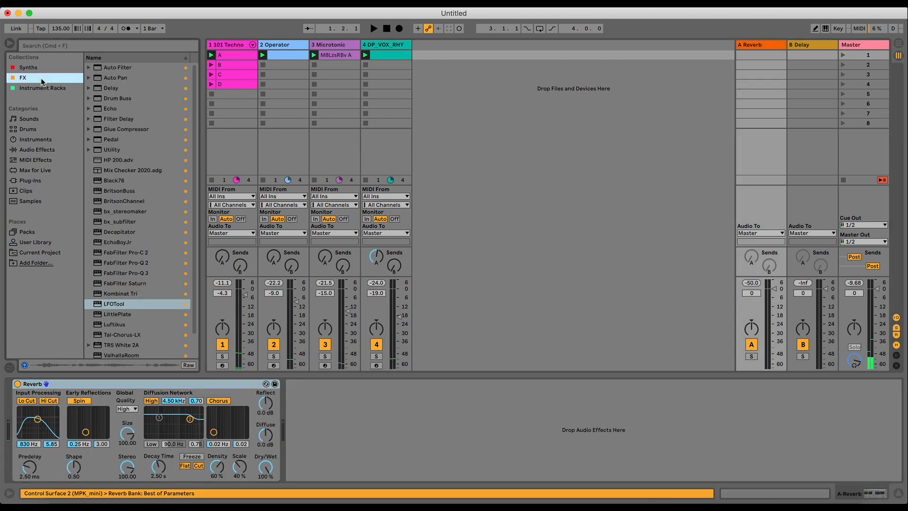
double_click(115, 332)
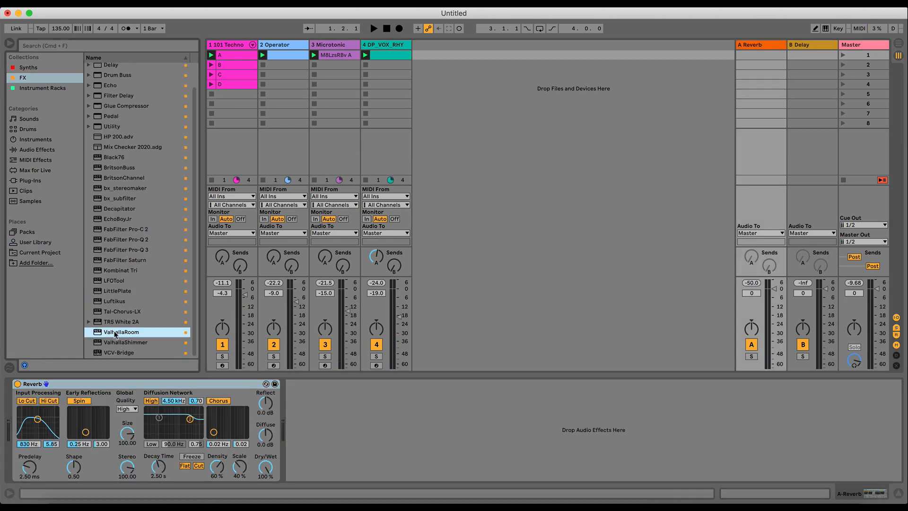
key(Delete)
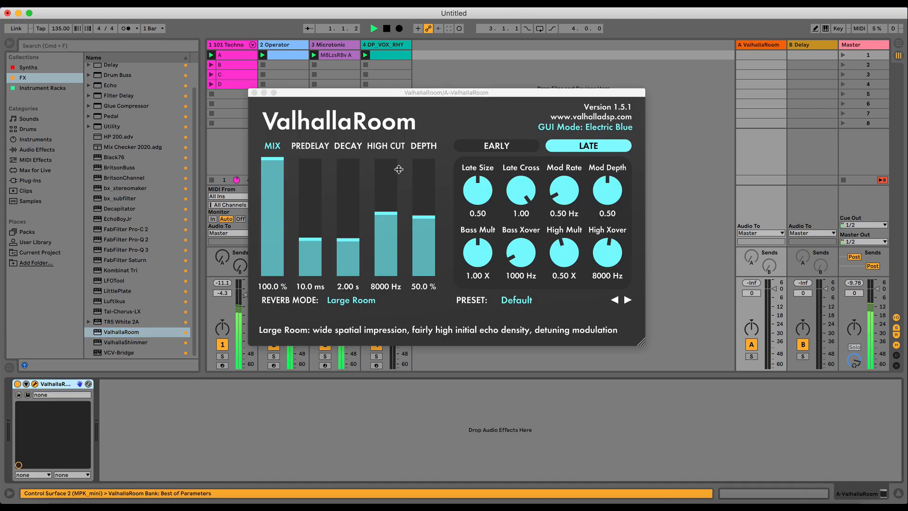
click(255, 92)
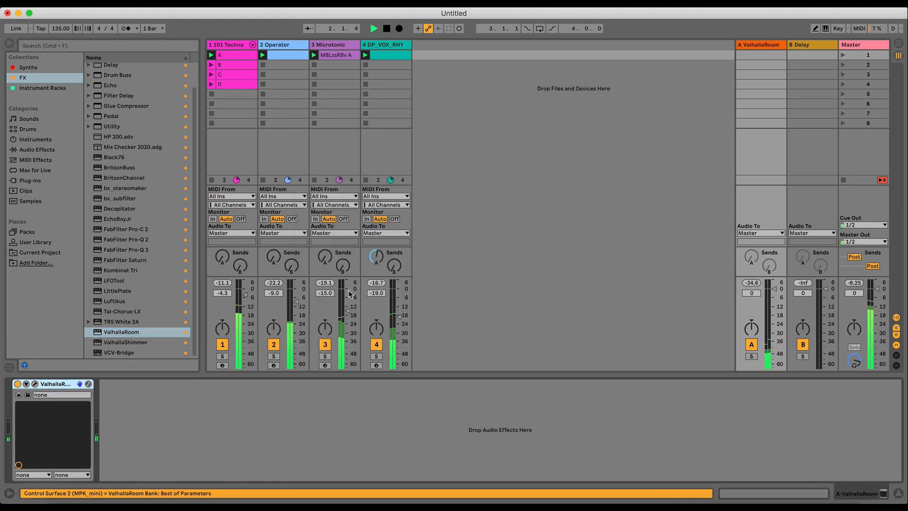
- Raise the vocal track's ValhallaRoom send to about -12.4 dB and audition the vocal in solo
drag(378, 262, 379, 256)
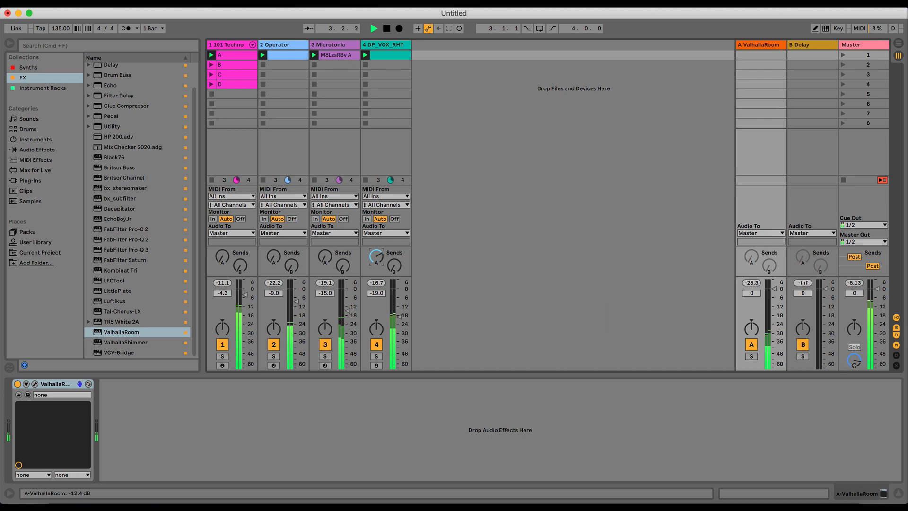
click(377, 356)
click(378, 357)
- Lower the vocal sampler's filter frequency to about 3.62 kHz and play the full loop
click(388, 45)
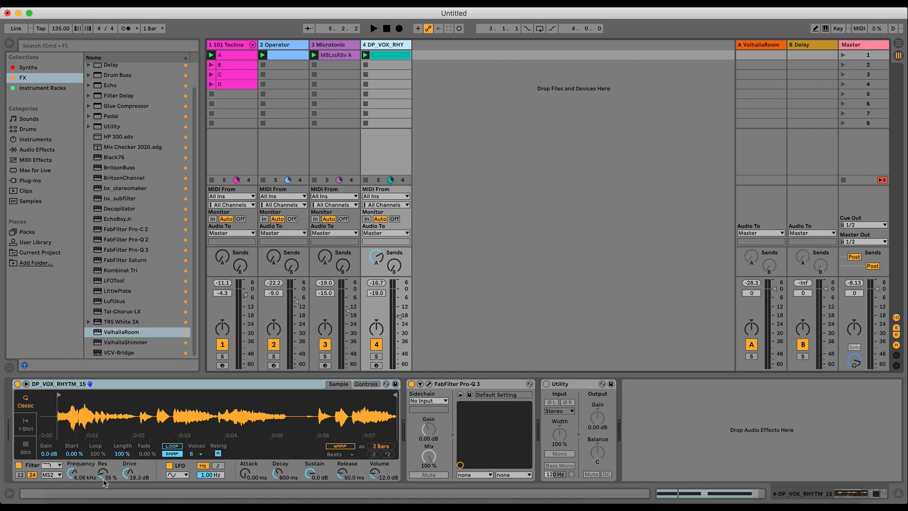
key(space)
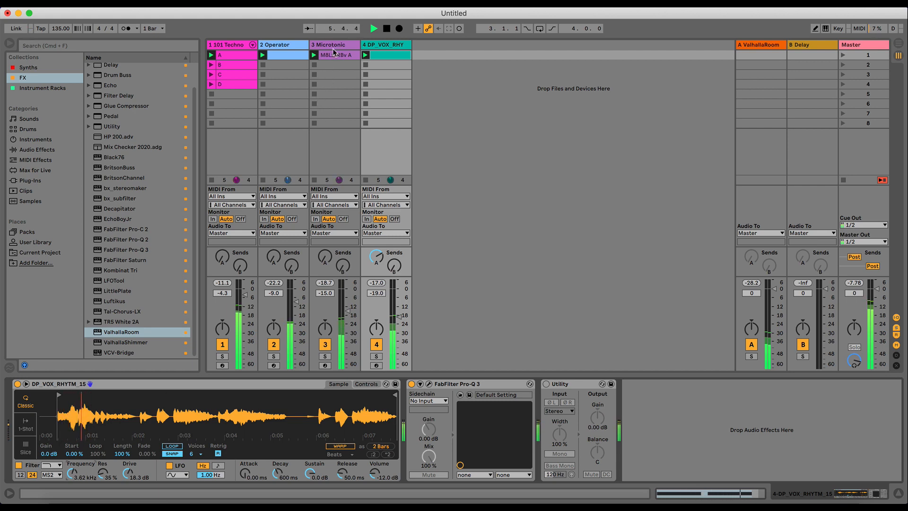
key(space)
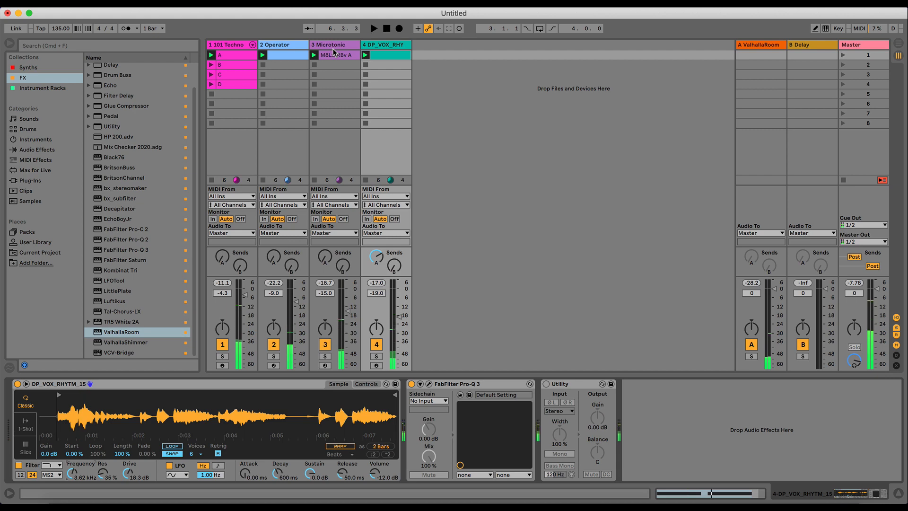
- Add a fifth, empty MIDI track after the vocal track, check the Microtonic track's devices, and select the new track
key(super+shift+t)
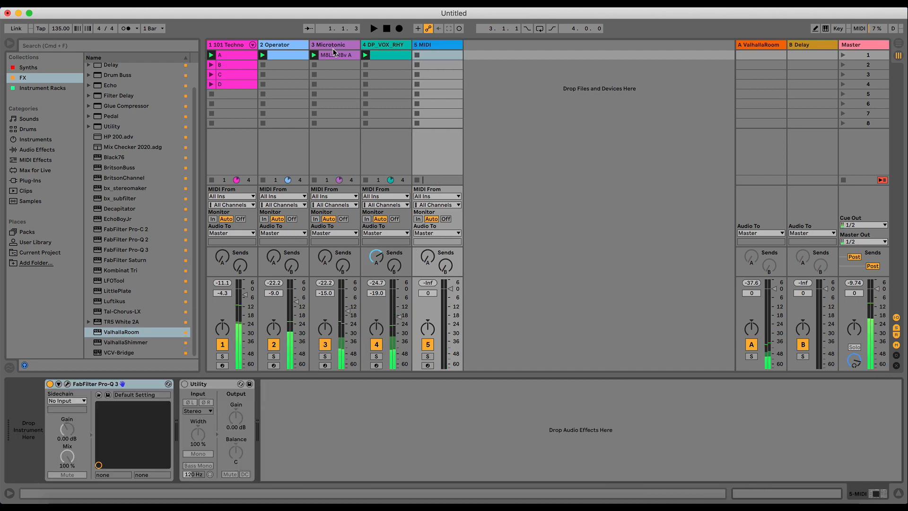
click(333, 49)
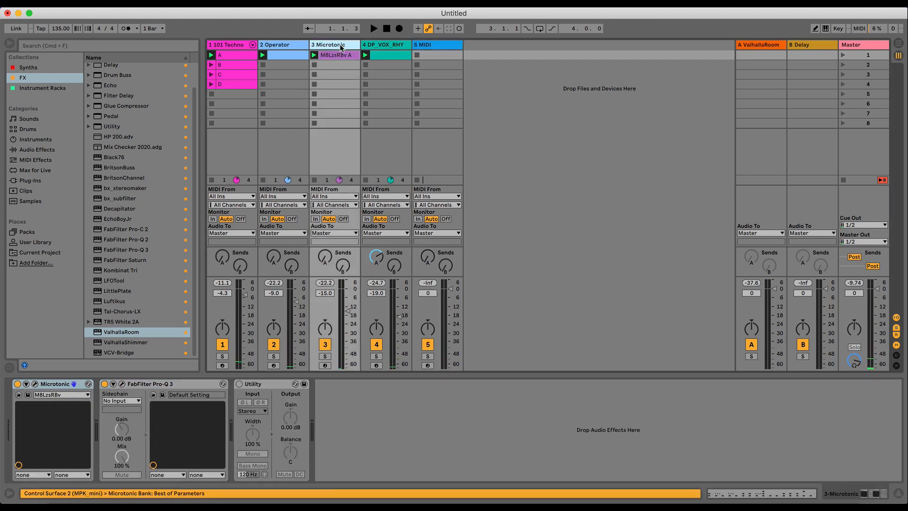
click(423, 46)
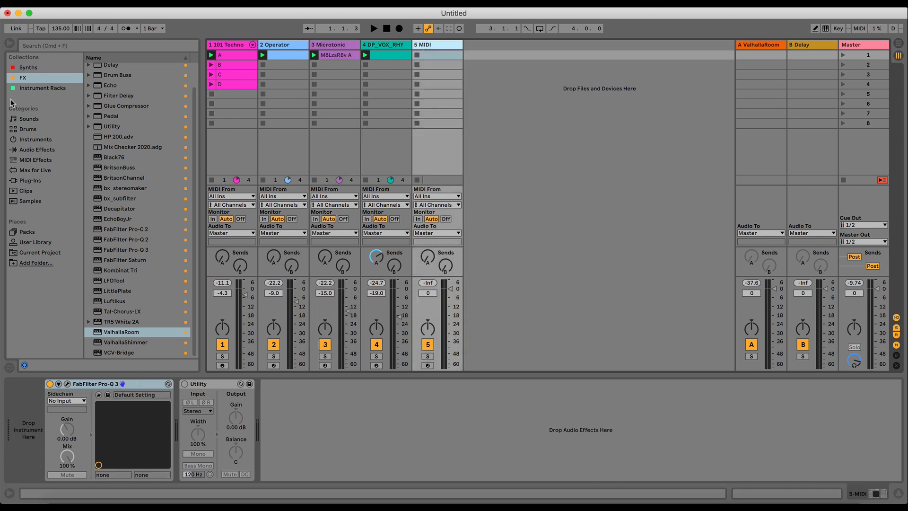
- Search the sample library for 808 and widen the browser to show the full file names
click(32, 46)
text(clan)
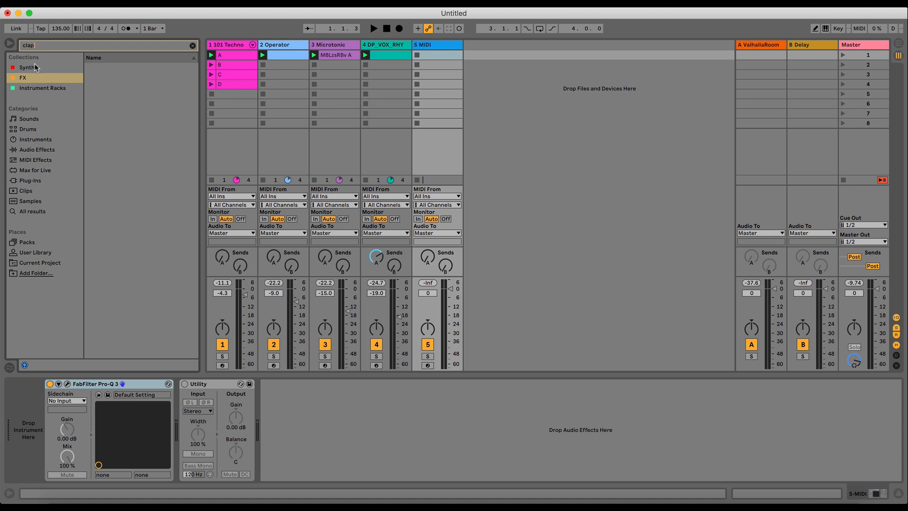
key(Escape)
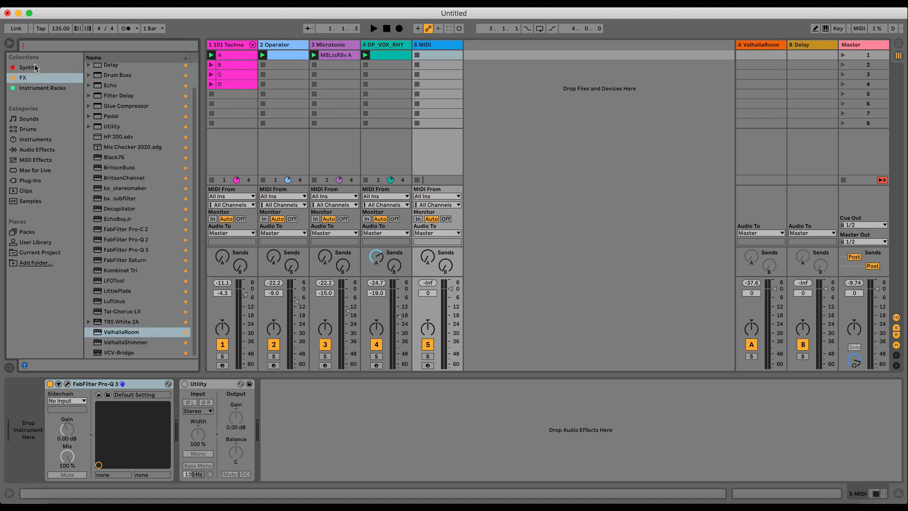
text(808)
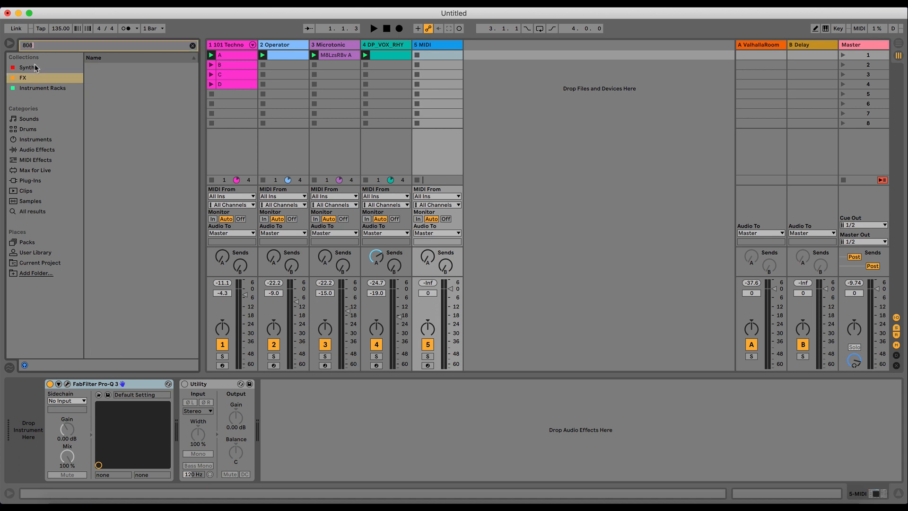
click(26, 191)
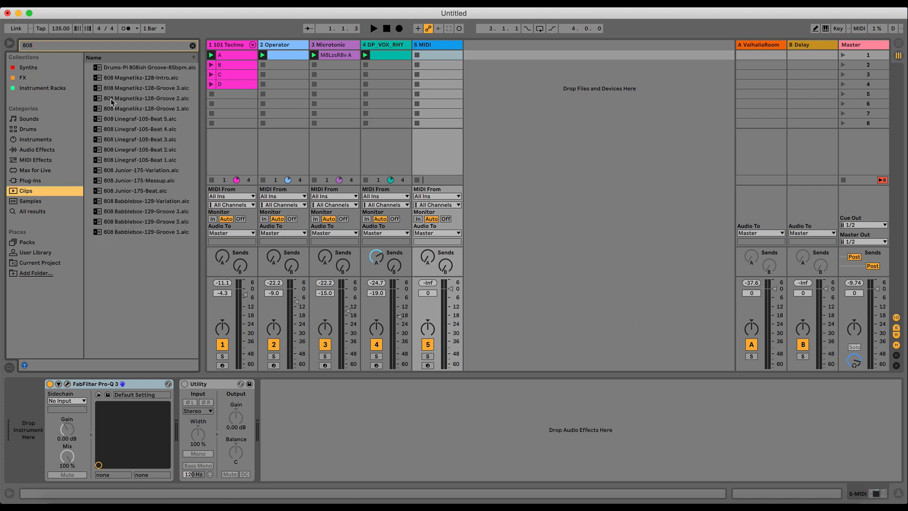
click(31, 201)
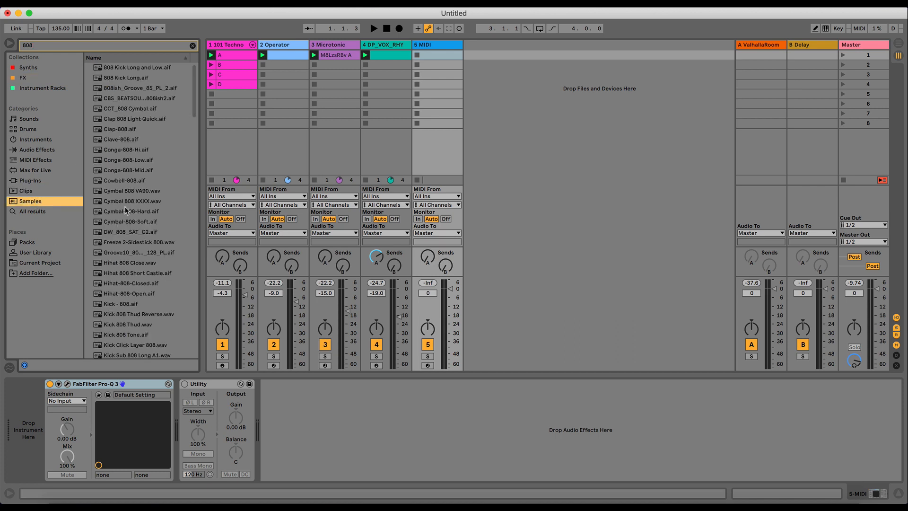
scroll(127, 253, down, 15)
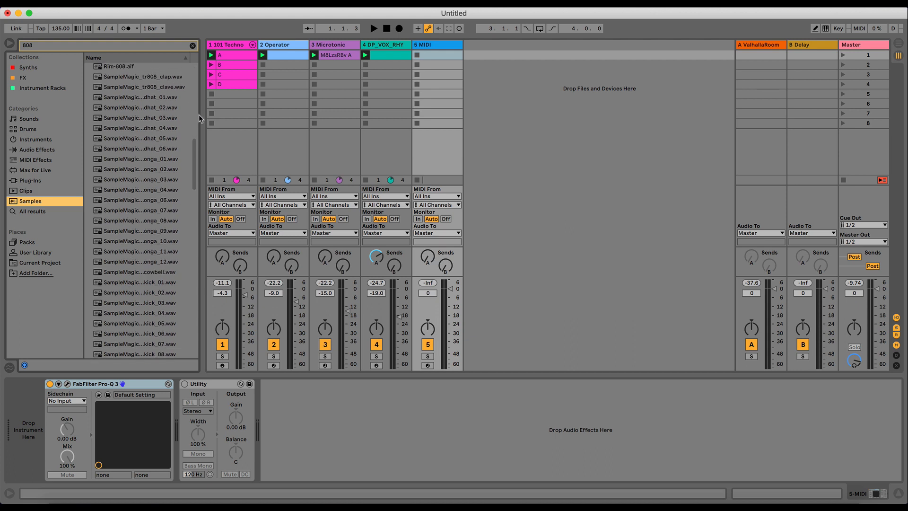
drag(202, 118, 272, 134)
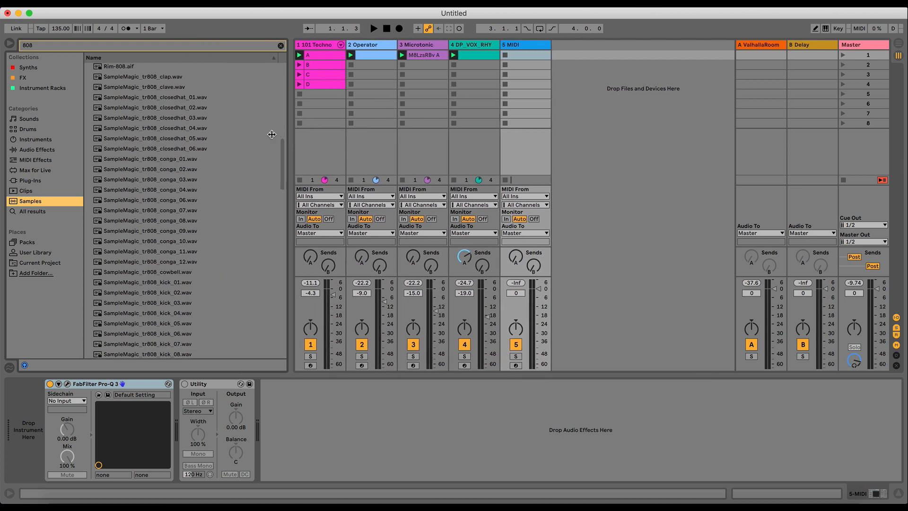
- Look through the 808 sample results, comparing the kicks, snares, toms, congas and hats for a suitable sound
scroll(135, 160, down, 6)
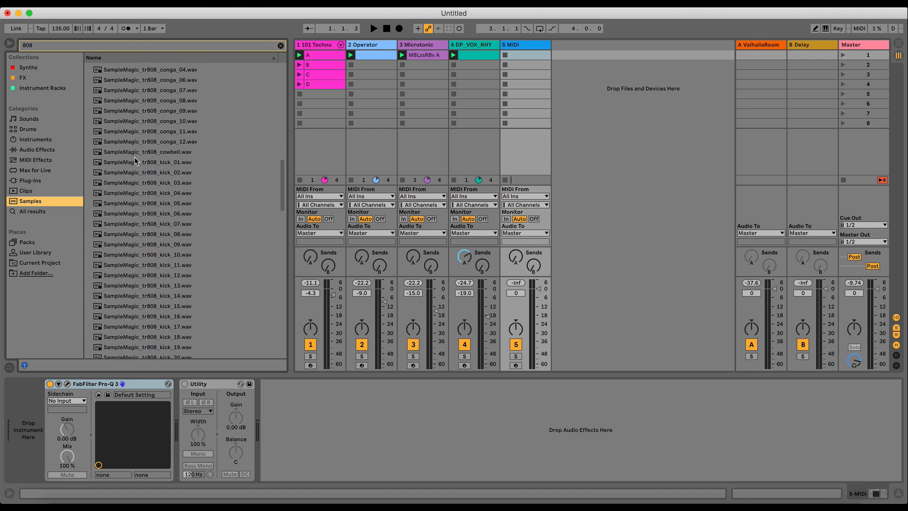
scroll(135, 161, down, 20)
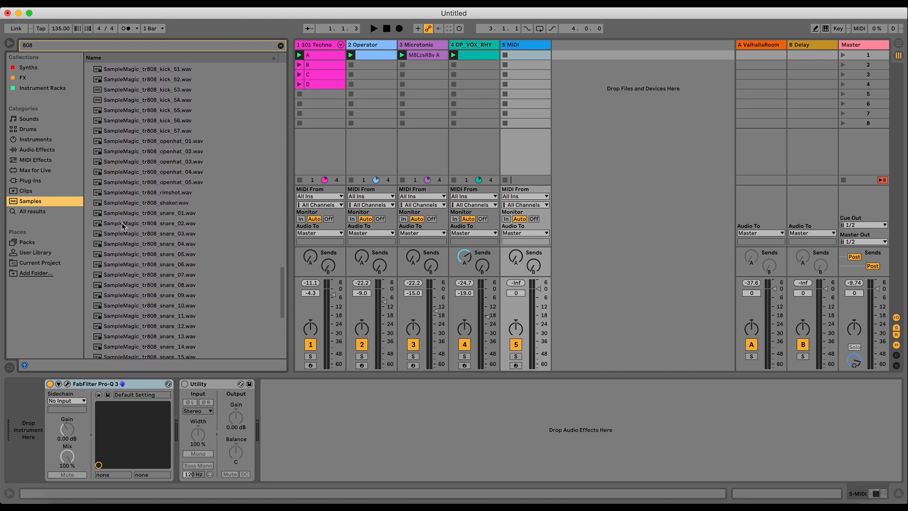
scroll(164, 254, down, 8)
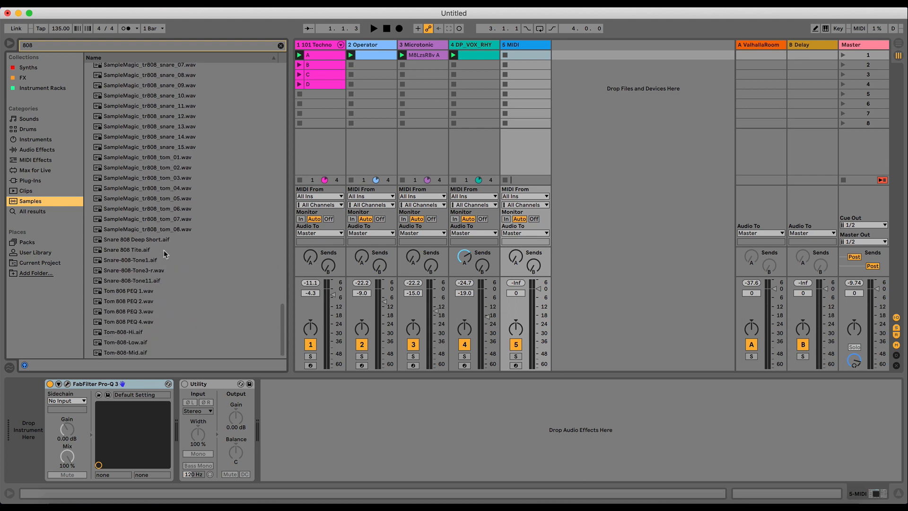
scroll(165, 254, up, 7)
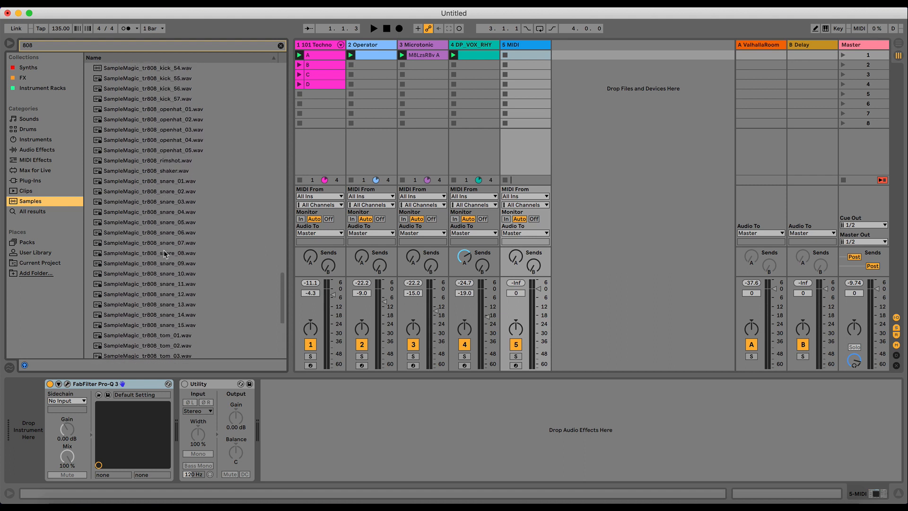
scroll(165, 254, up, 6)
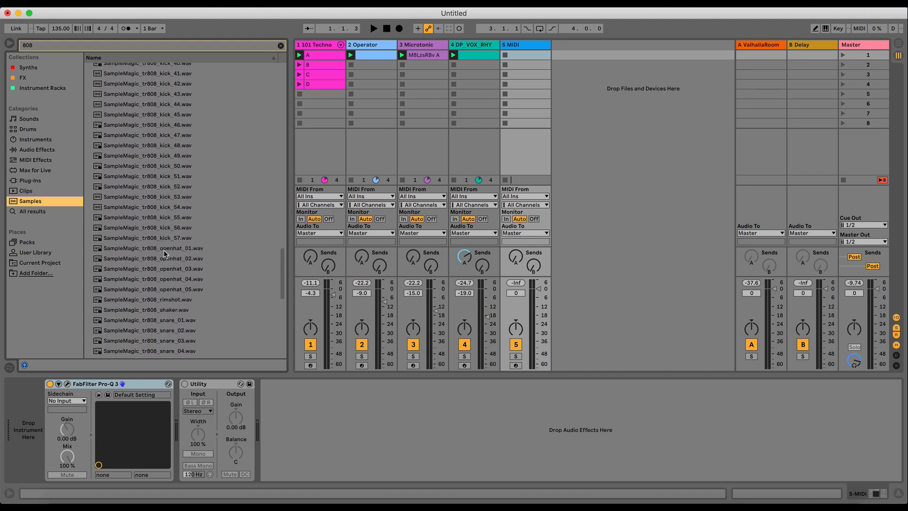
scroll(164, 254, up, 6)
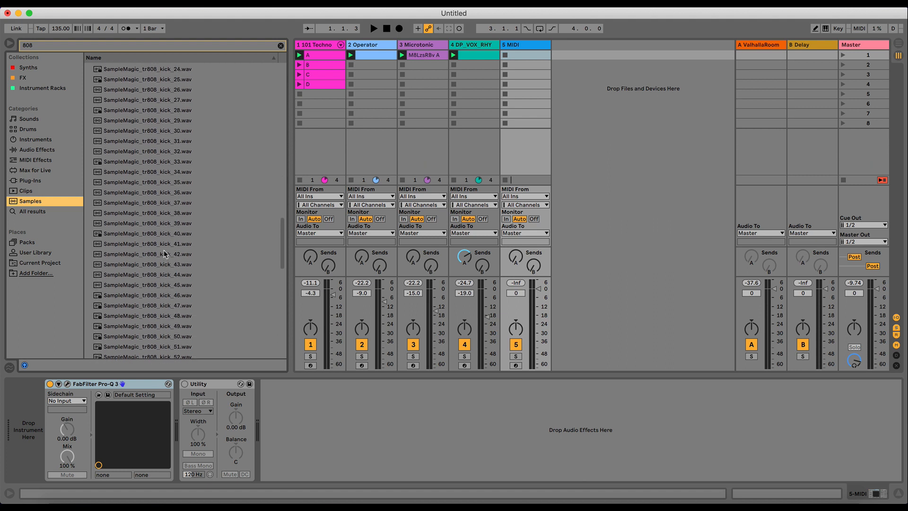
scroll(165, 254, up, 5)
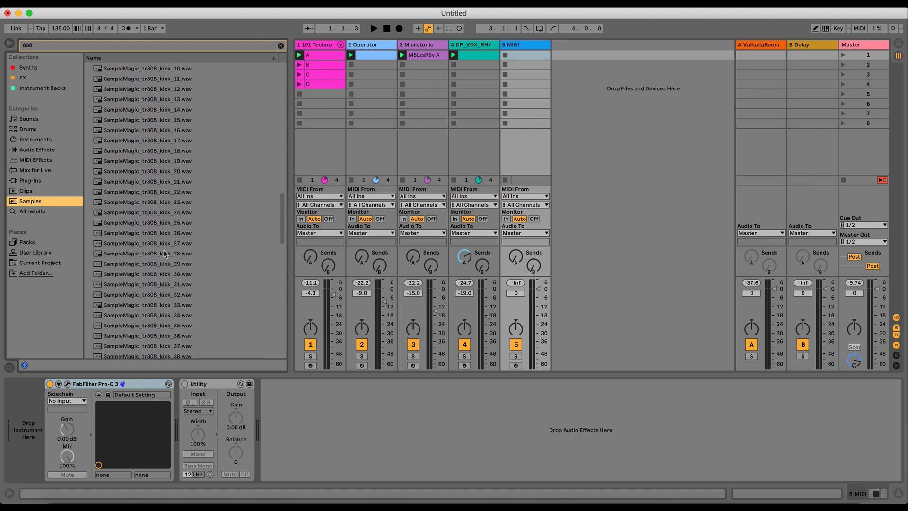
scroll(165, 254, down, 20)
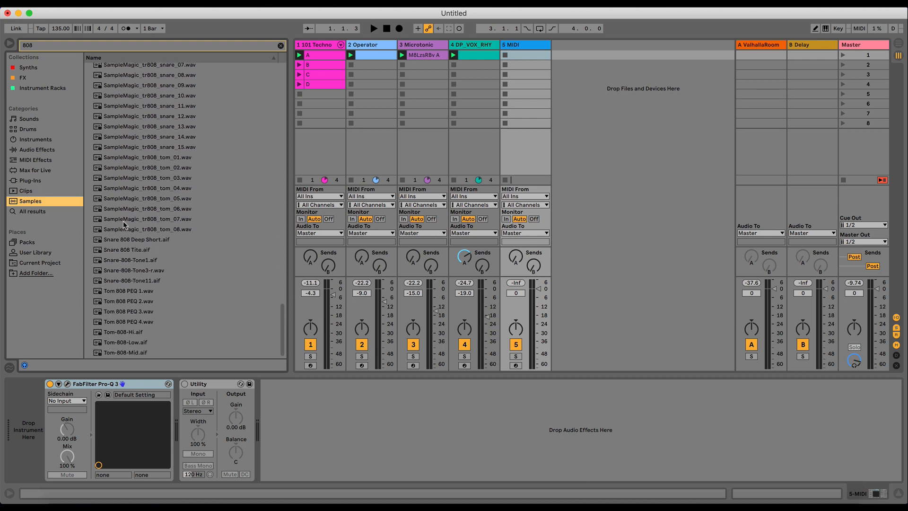
scroll(123, 220, up, 6)
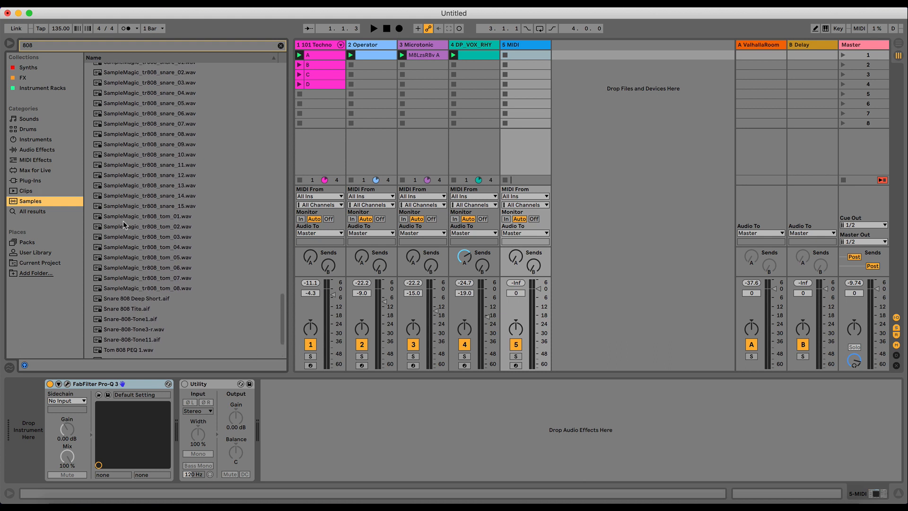
scroll(123, 221, up, 8)
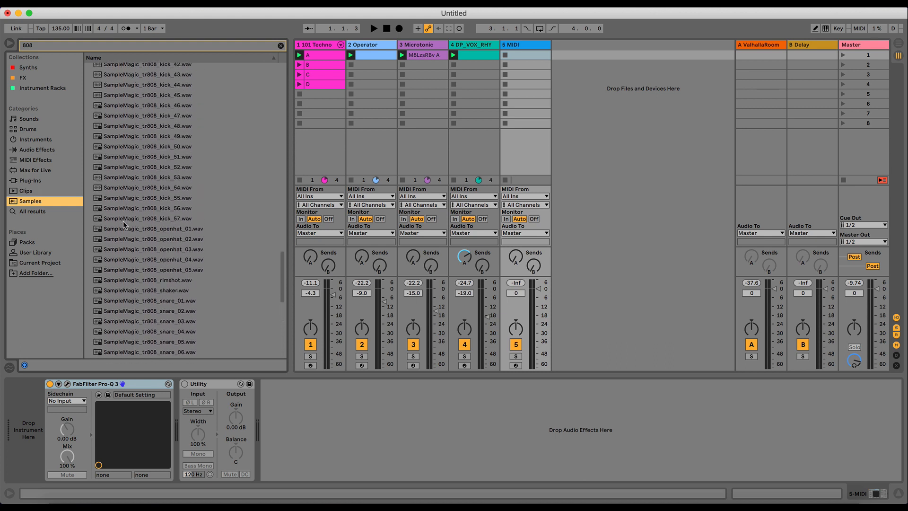
scroll(123, 220, up, 10)
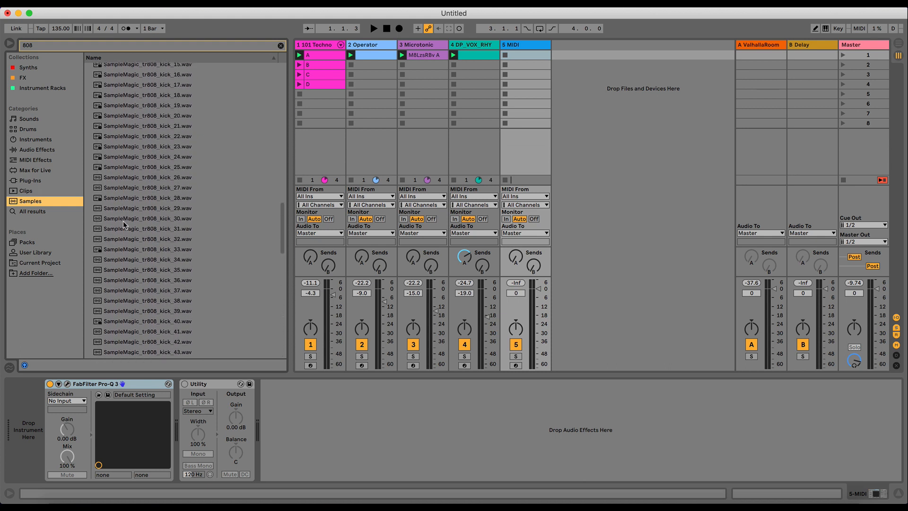
scroll(123, 220, up, 4)
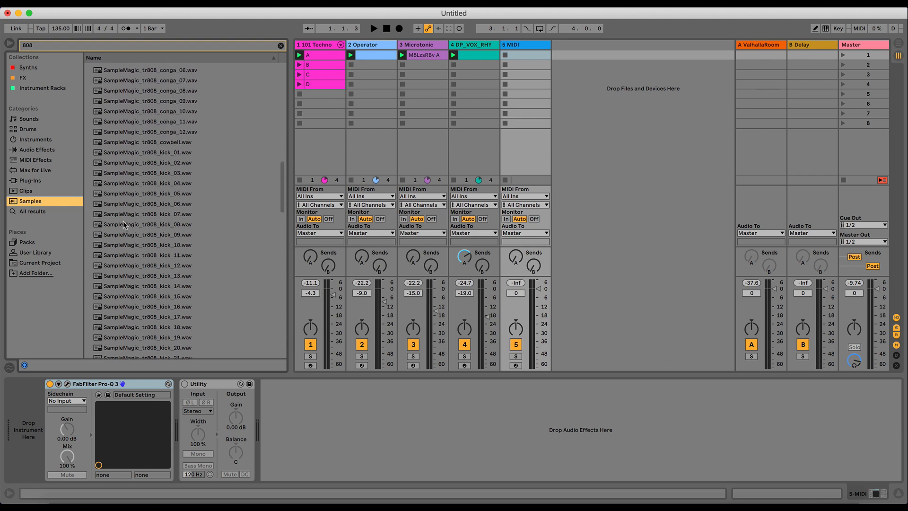
scroll(123, 220, up, 1)
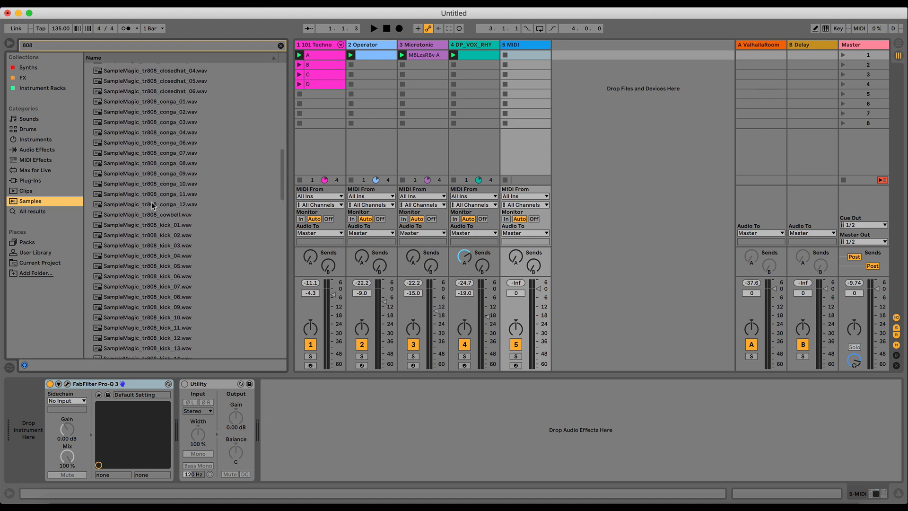
scroll(162, 162, up, 3)
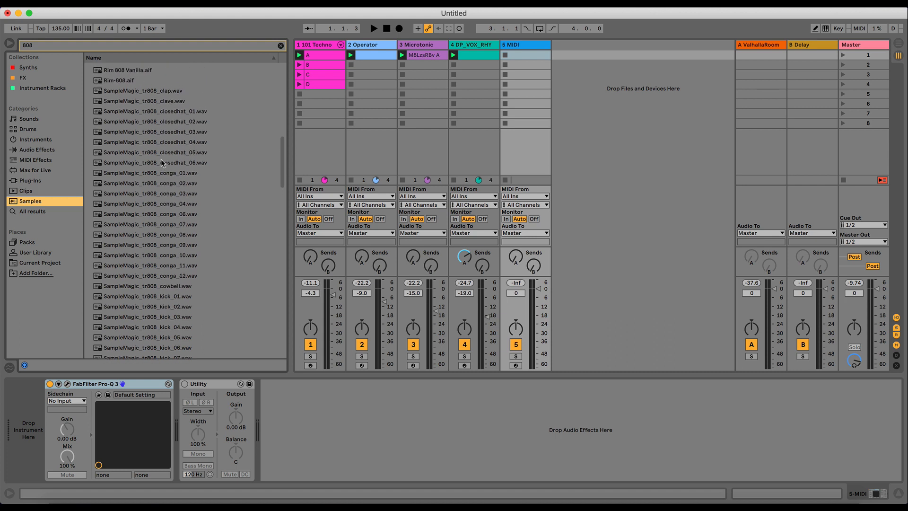
- Load SampleMagic_tr808_clap.wav as the instrument on the fifth track, and reset the browser's search and width
click(159, 88)
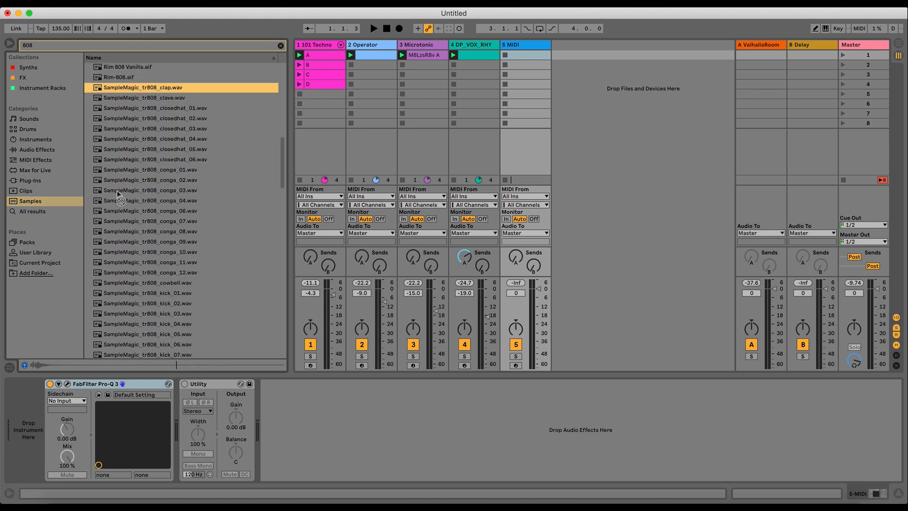
drag(118, 192, 23, 402)
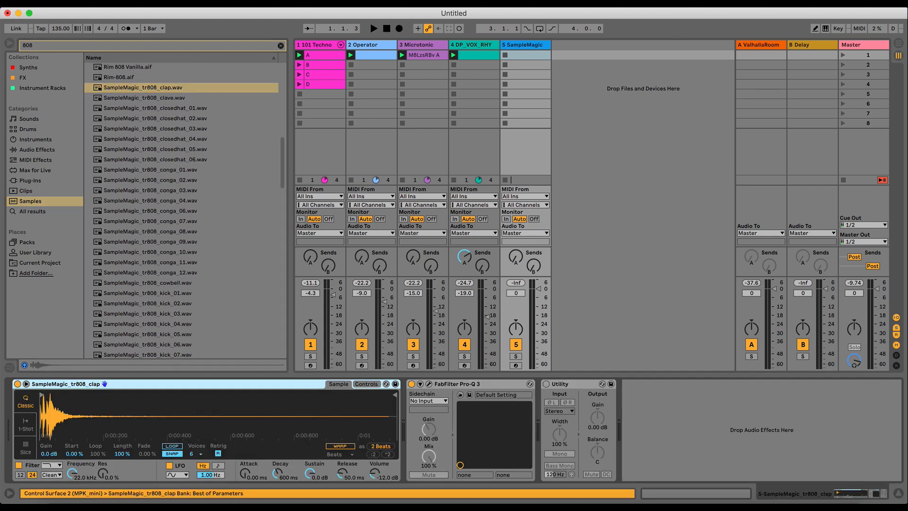
click(281, 46)
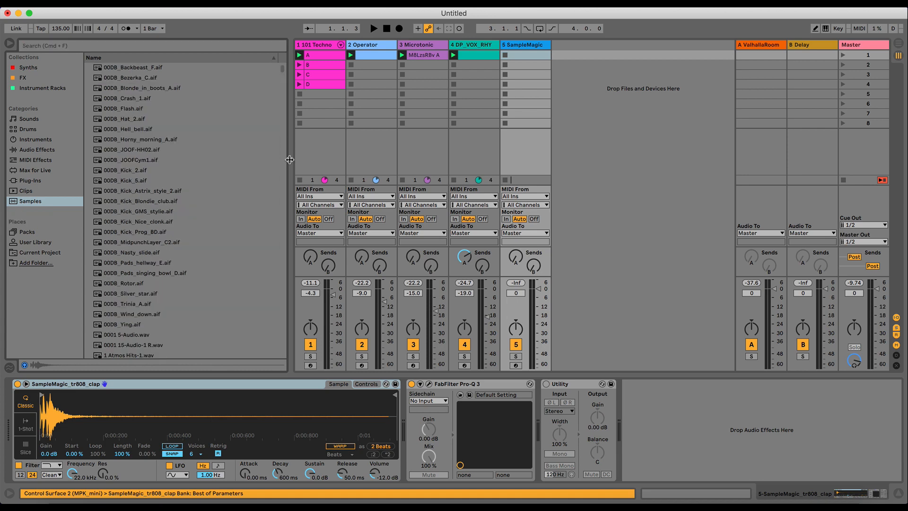
drag(288, 156, 214, 156)
- Create a one-bar clip in the clap track's first slot with sixteenth-long C3 notes on all four beats
double_click(455, 57)
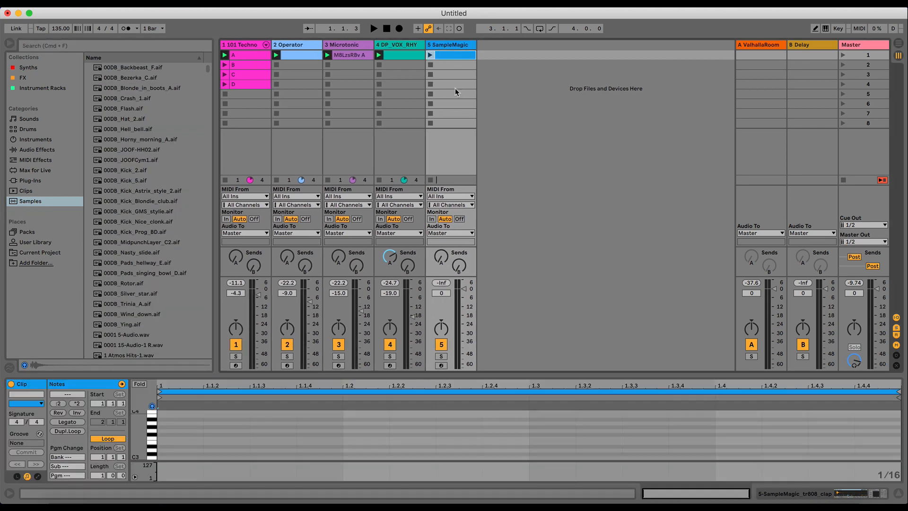
double_click(165, 458)
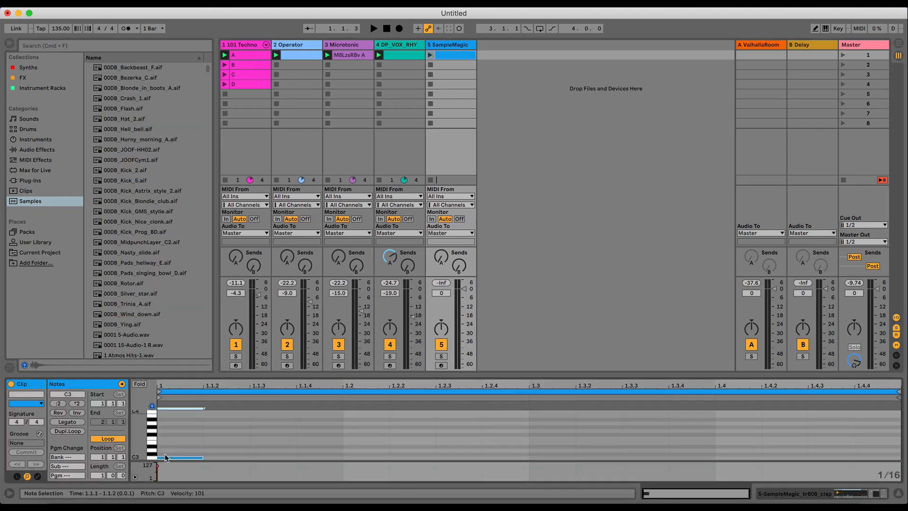
double_click(364, 457)
double_click(544, 458)
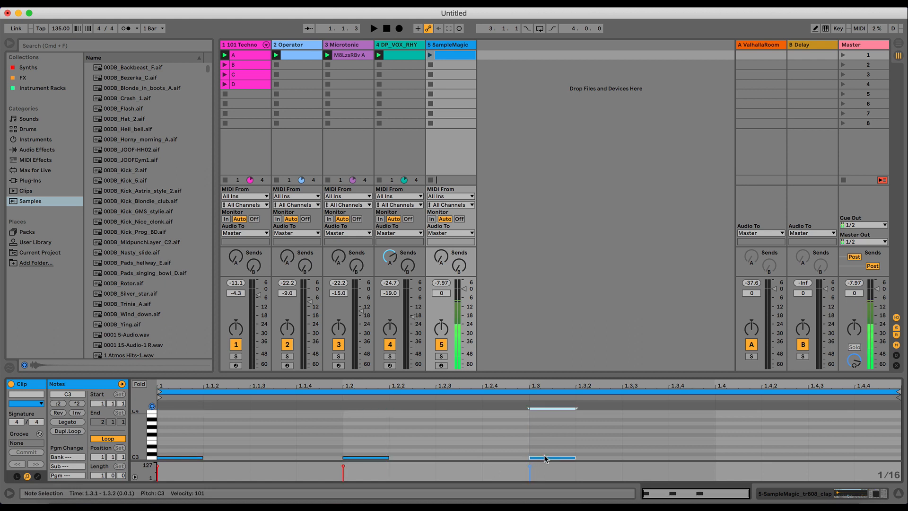
click(726, 460)
double_click(726, 458)
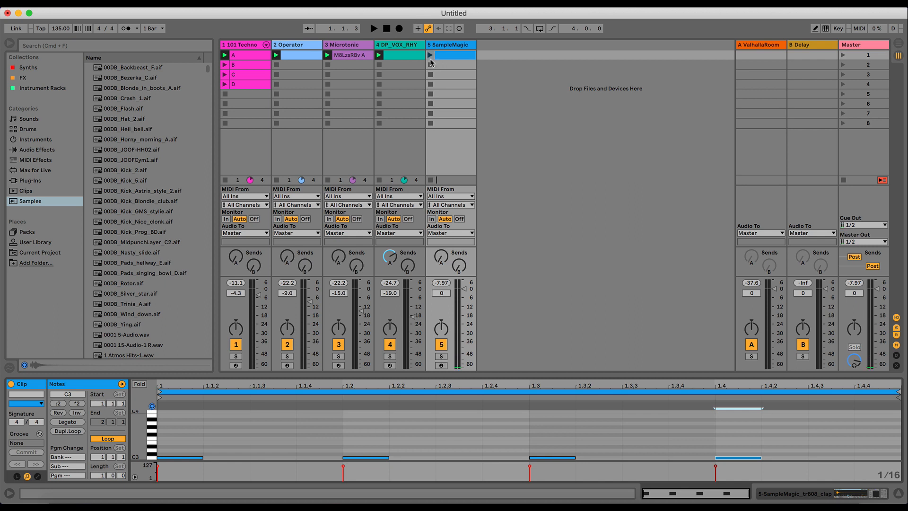
- Play the clap clip with the full loop and set the clap track's volume to about -8.5 dB
click(464, 314)
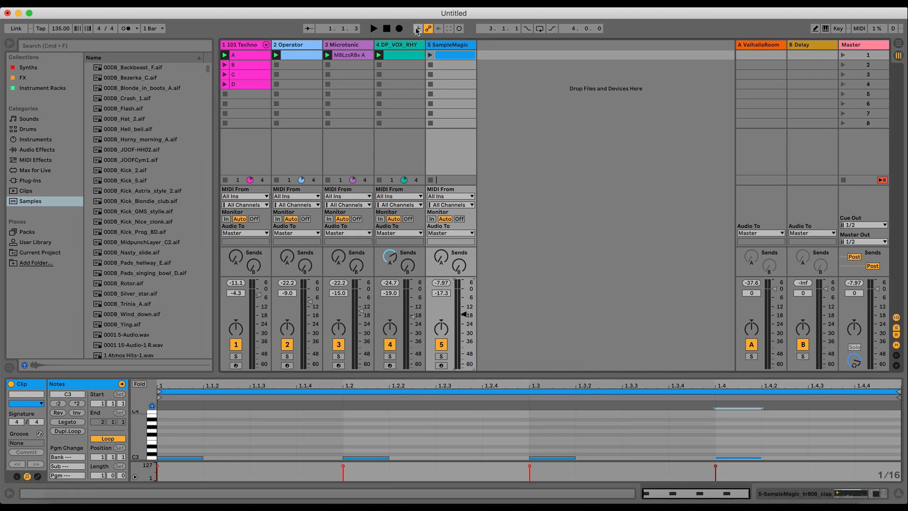
click(431, 55)
click(464, 302)
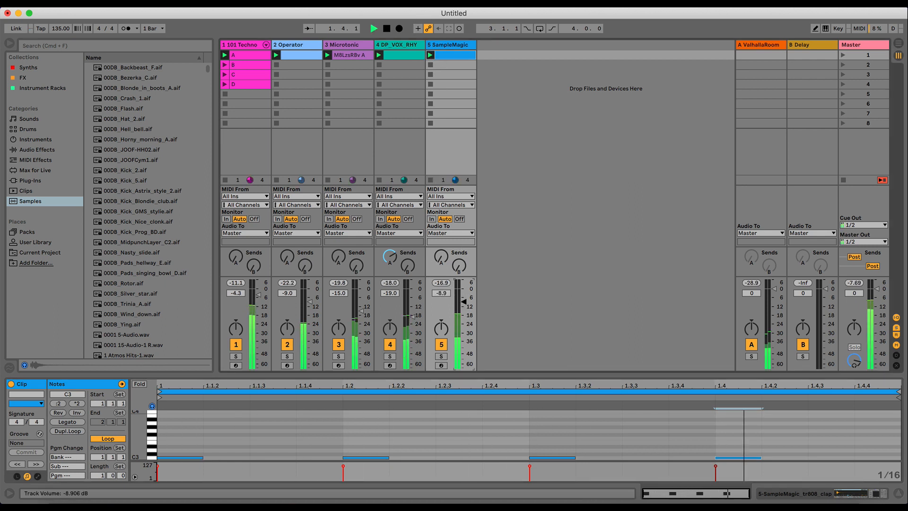
key(space)
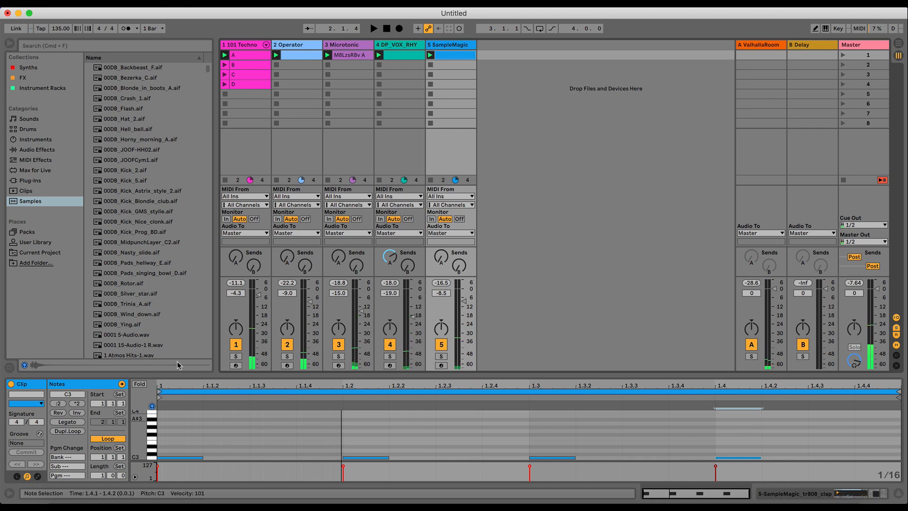
- Solo the clap track and switch its sampler's filter circuit to MS2
click(868, 494)
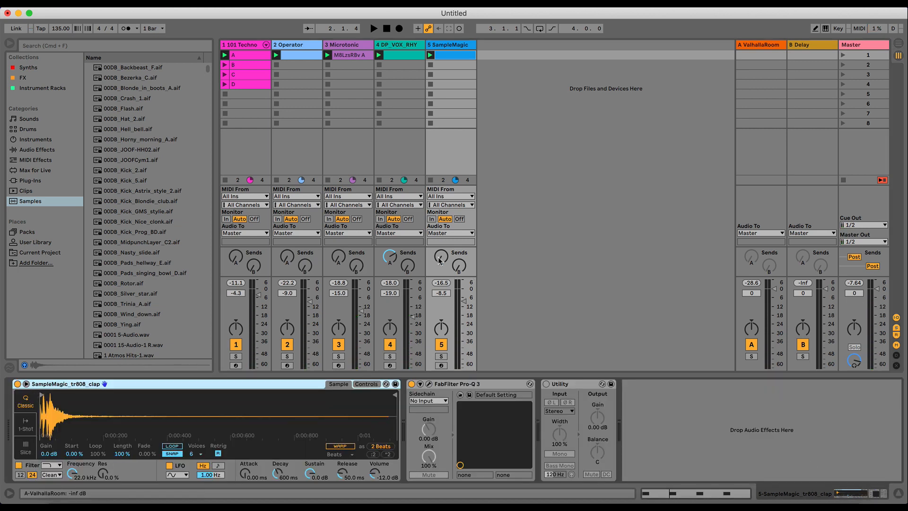
click(442, 356)
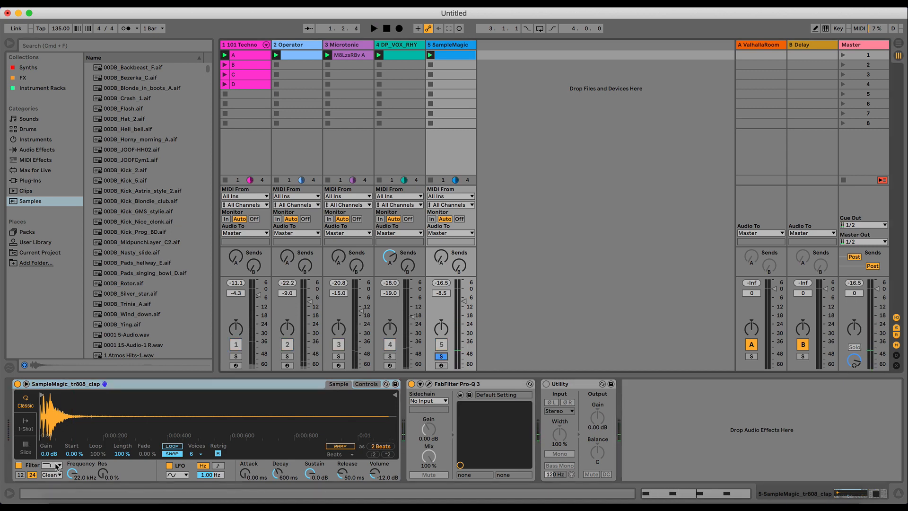
drag(44, 424, 54, 473)
click(56, 476)
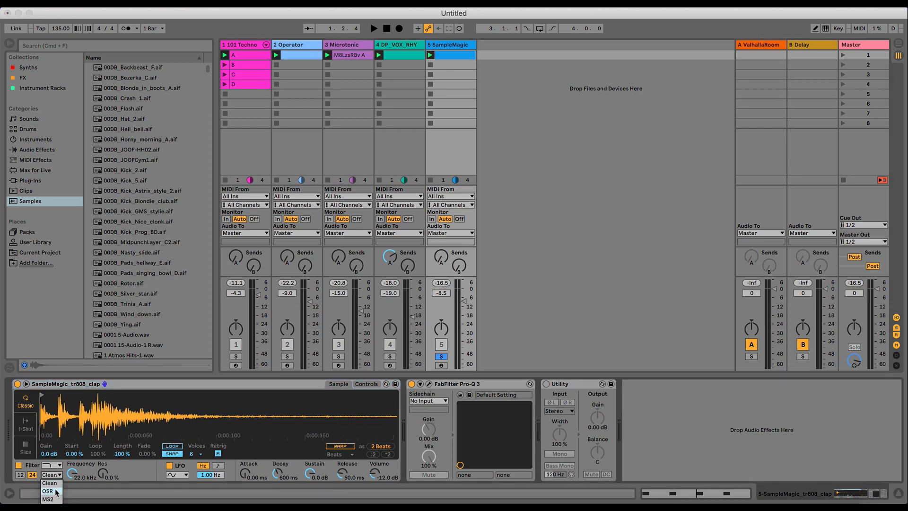
click(58, 496)
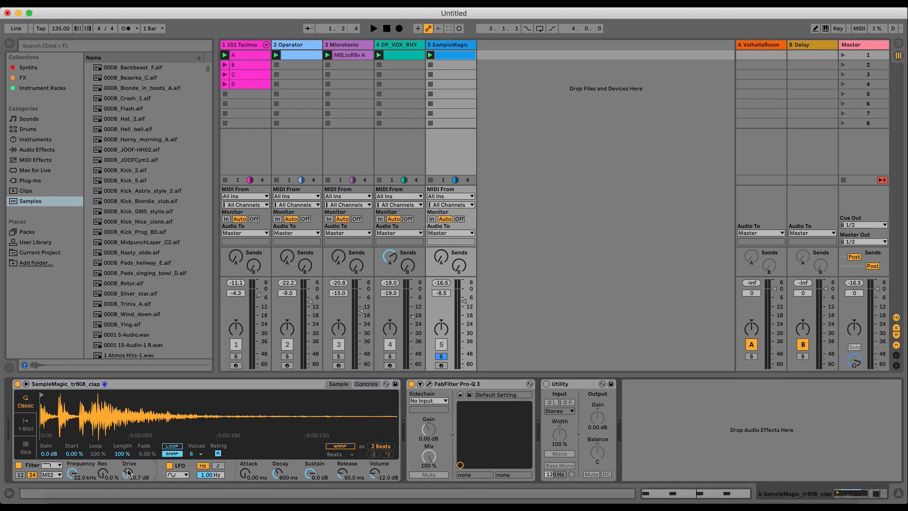
- Set the clap sampler's filter to about 7.33 kHz with 30% resonance and 19.4 dB drive during playback
drag(72, 473, 72, 492)
key(space)
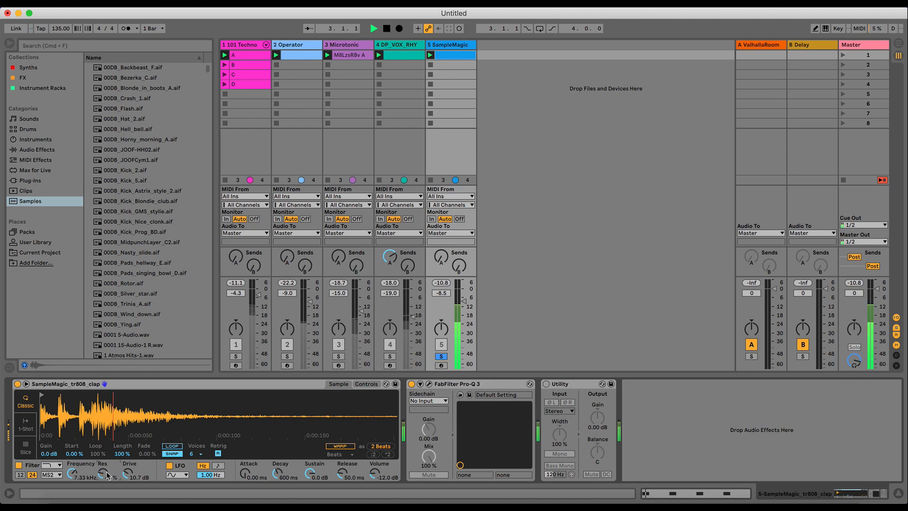
drag(142, 473, 129, 475)
- Shape the clap's envelope with 60 s release, -inf sustain and 640 ms decay, and refine its filter to 7.72 kHz with 22.3 dB drive
drag(343, 473, 342, 426)
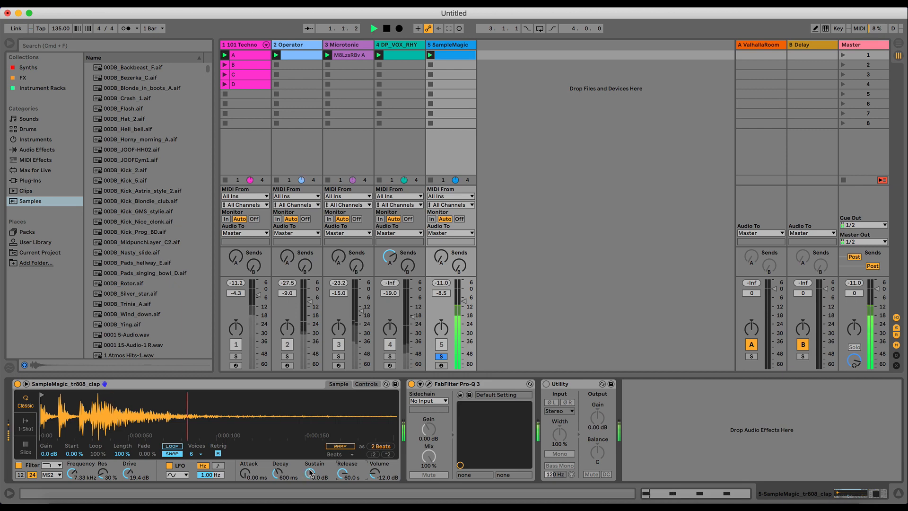
drag(311, 472, 310, 501)
drag(278, 472, 277, 454)
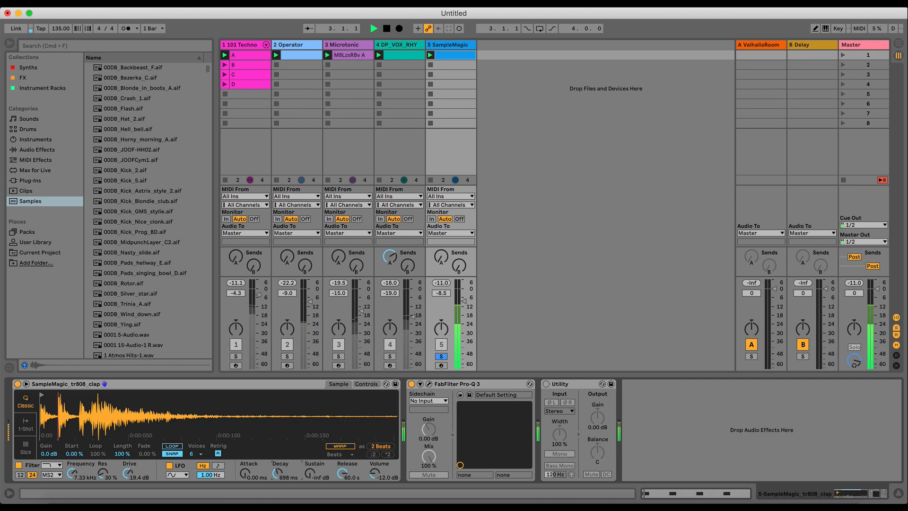
drag(277, 472, 277, 475)
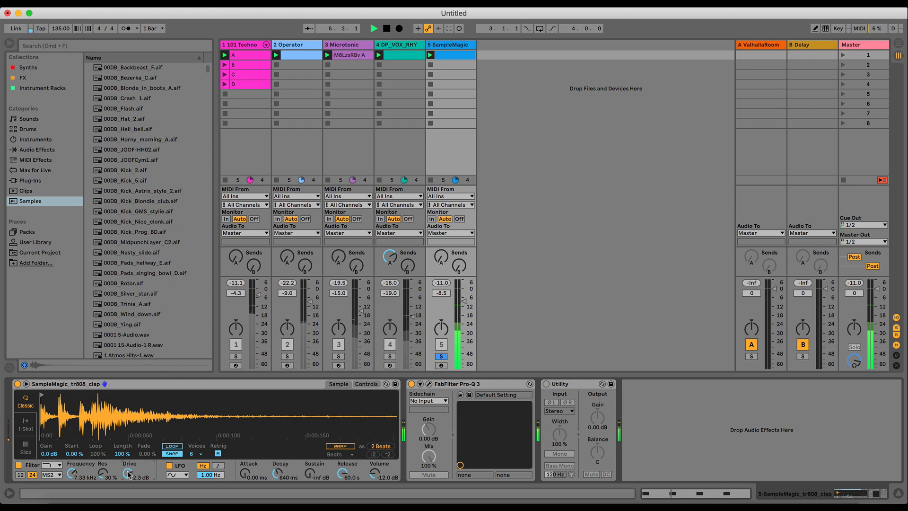
drag(71, 473, 71, 480)
key(space)
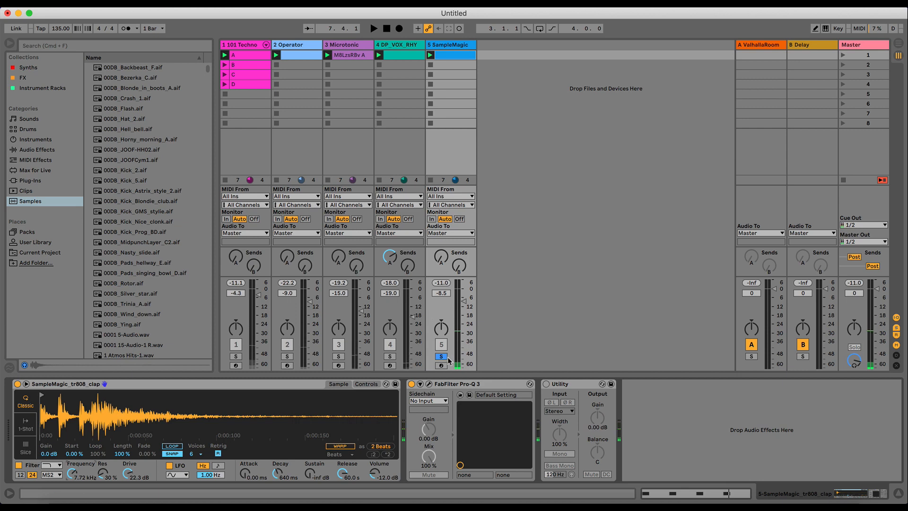
- Unsolo the clap track and set its volume to -13 dB while the full loop plays
click(445, 356)
key(space)
drag(464, 301, 464, 306)
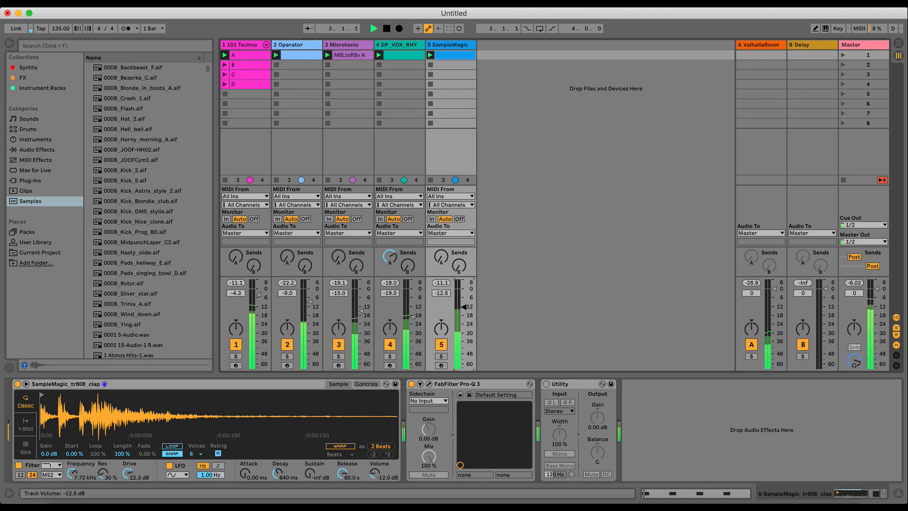
drag(464, 307, 464, 308)
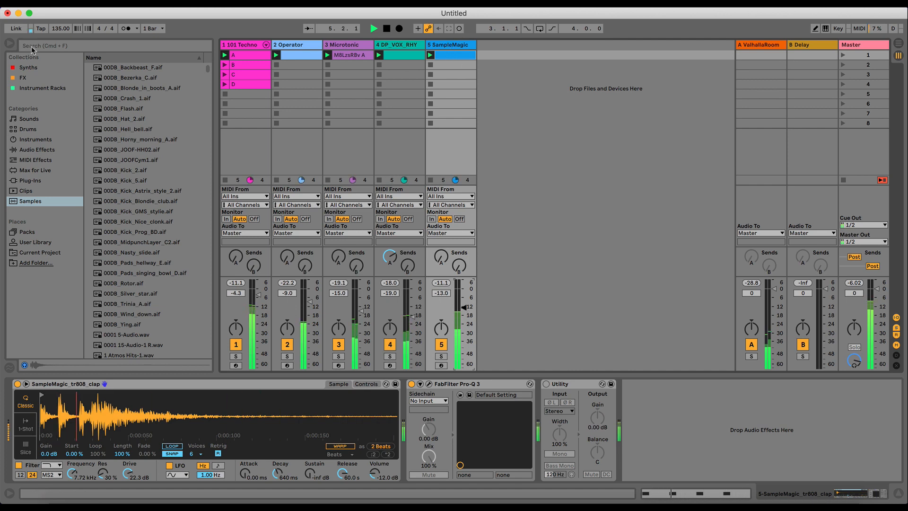
key(space)
- Insert a MIDI track after the clap track and create an empty one-bar clip in its first slot
click(446, 47)
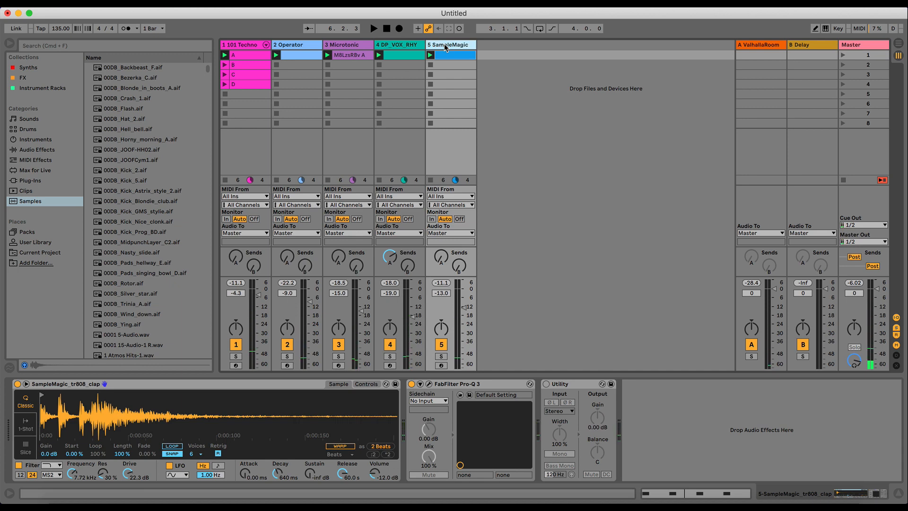
key(super+shift+t)
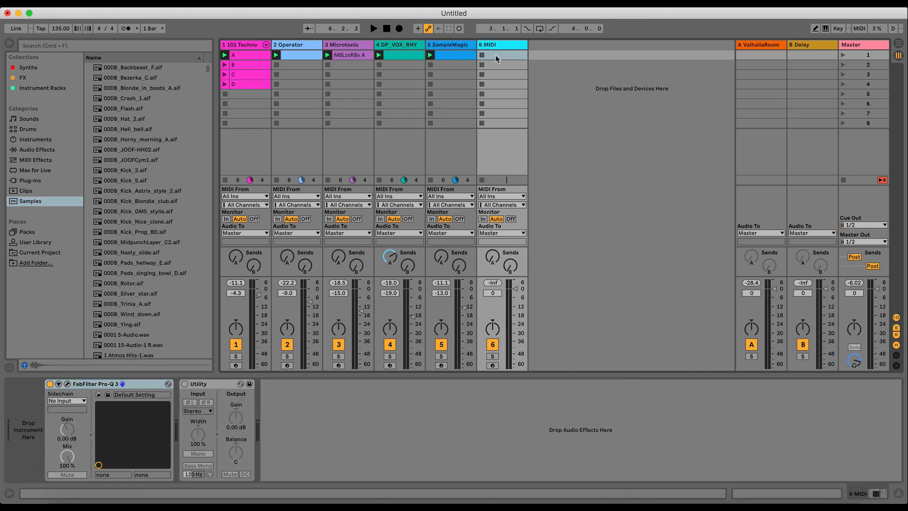
double_click(497, 55)
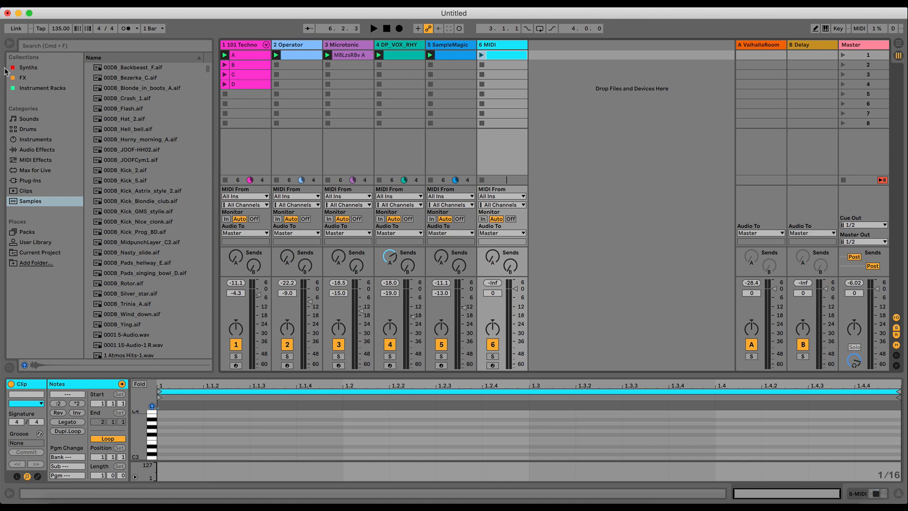
- Load Sylenth1 from the Synths collection onto the sixth track and hide the browser
click(24, 78)
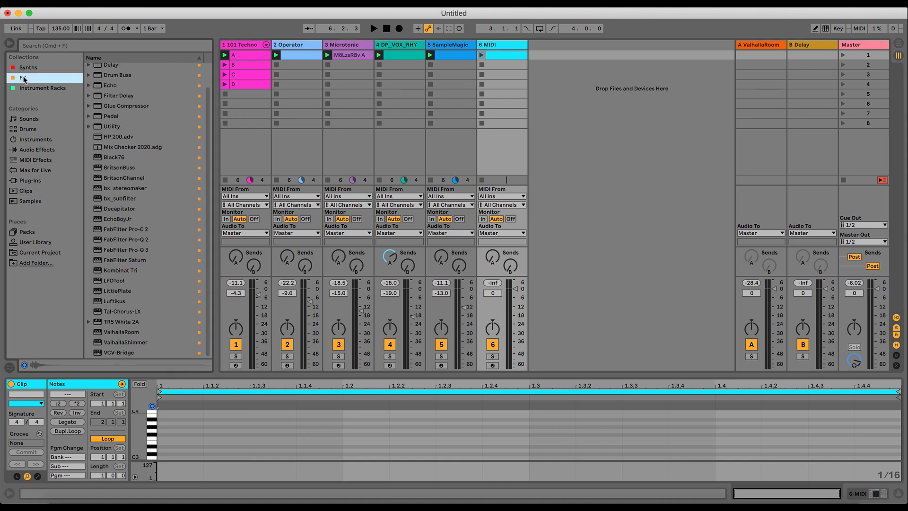
click(23, 68)
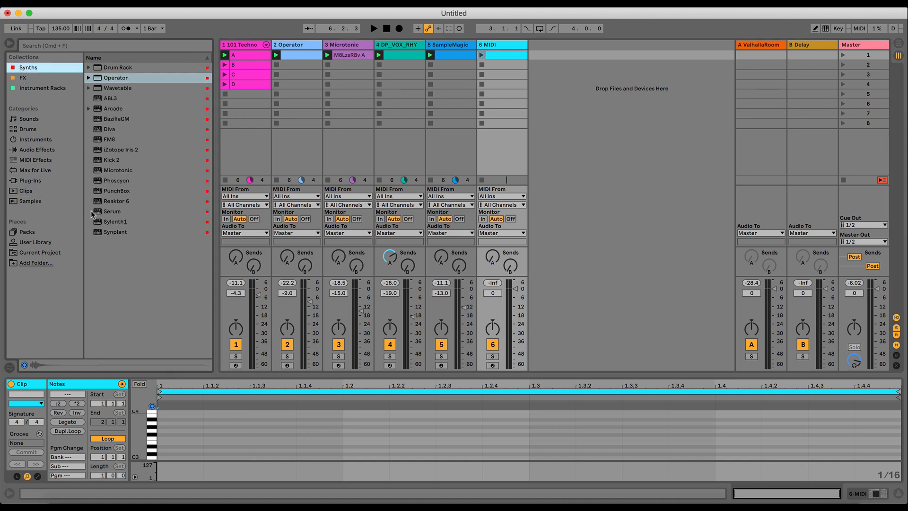
click(107, 222)
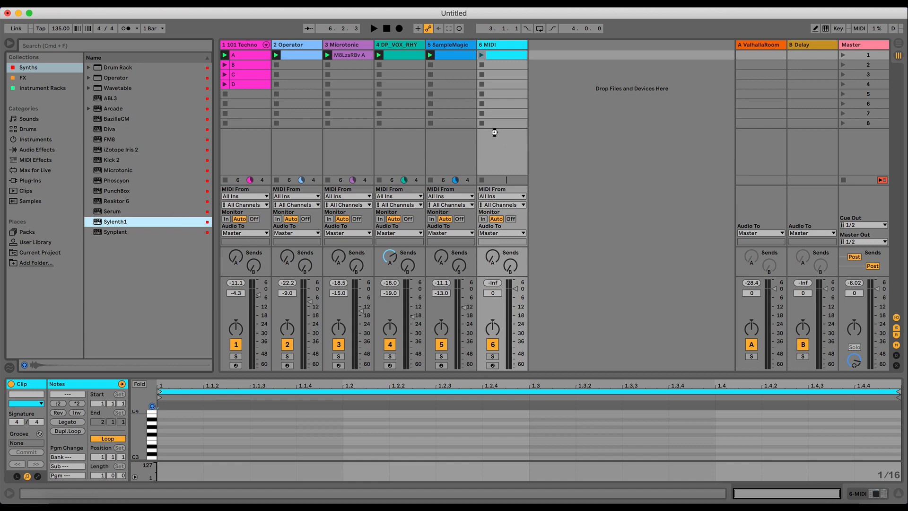
drag(479, 47, 479, 47)
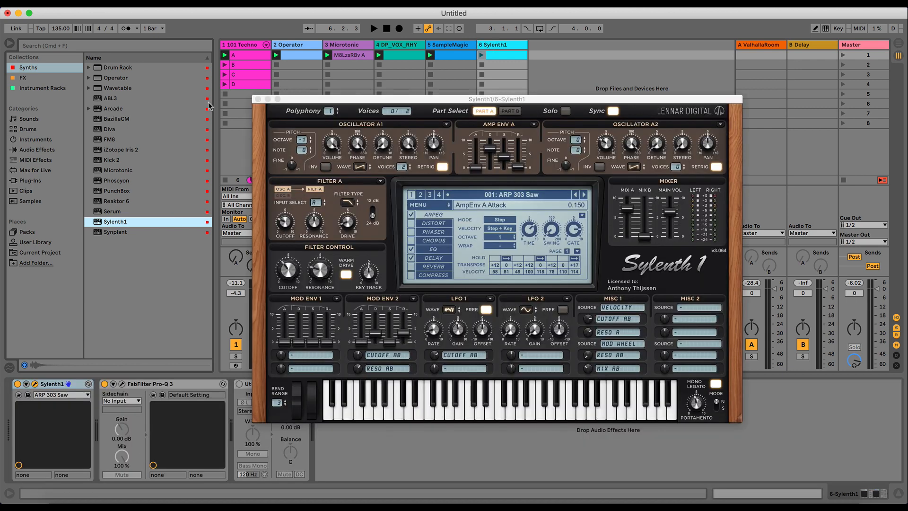
click(8, 44)
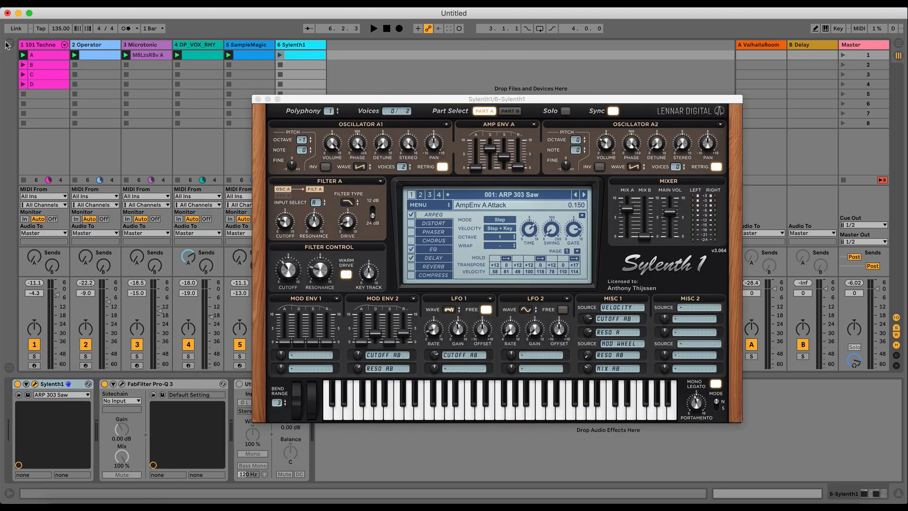
- Reset Sylenth1 to its Init preset and show the sixth track's clip notes with the synth window moved clear of them
drag(408, 105, 500, 68)
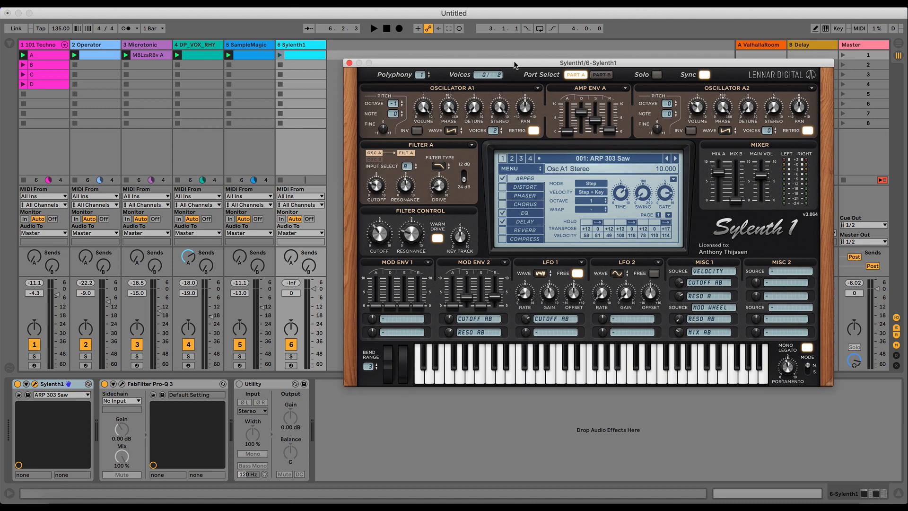
key(super+z)
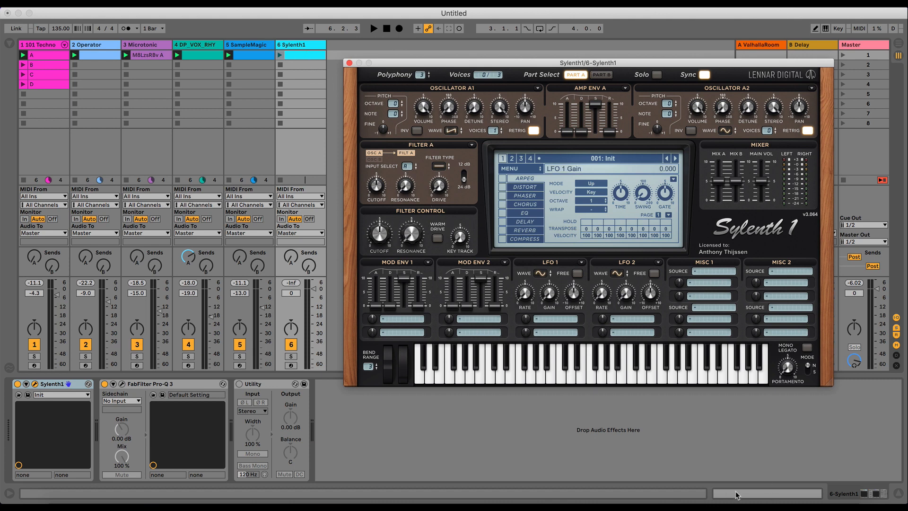
key(space)
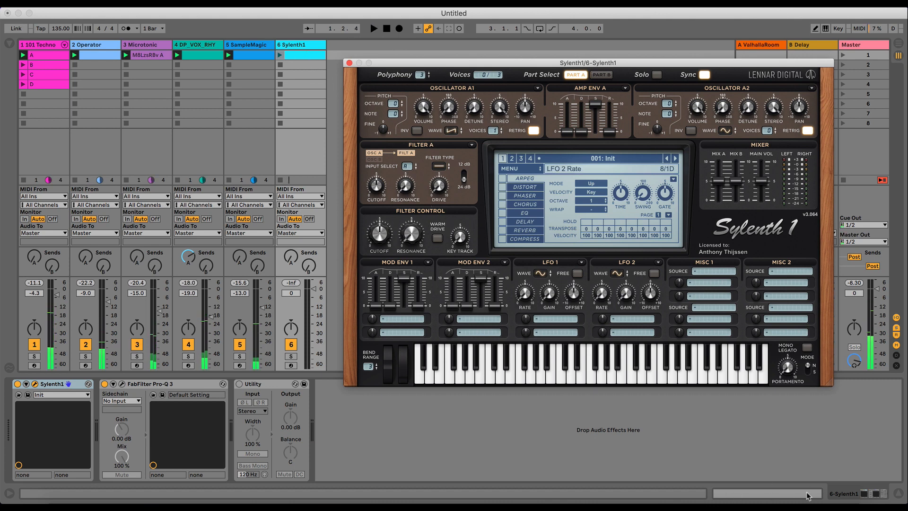
click(775, 495)
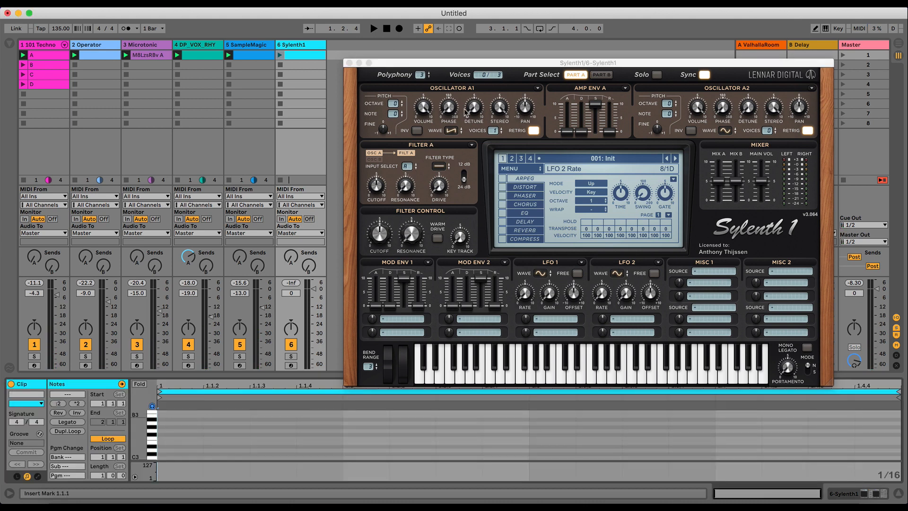
click(452, 64)
drag(452, 67, 452, 48)
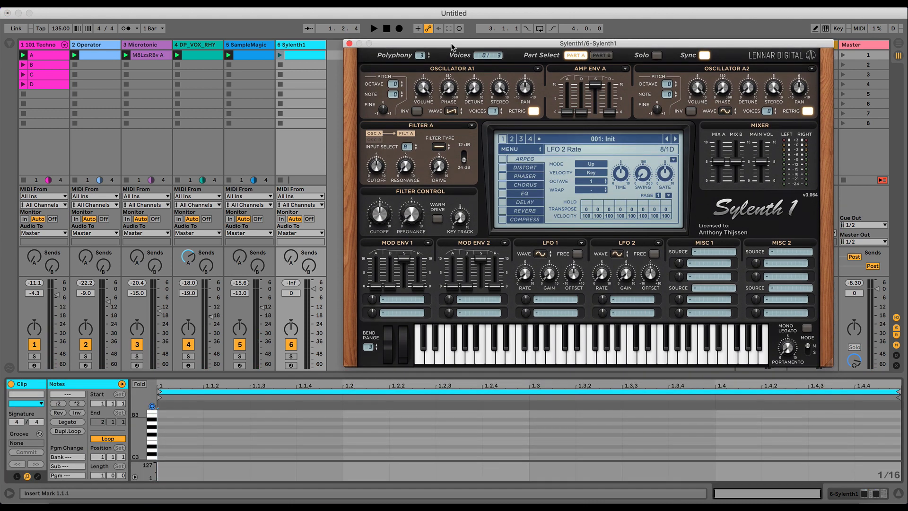
- Audition Sylenth1 on G#3 and A3 against the playing loop to compare the pitches
click(151, 433)
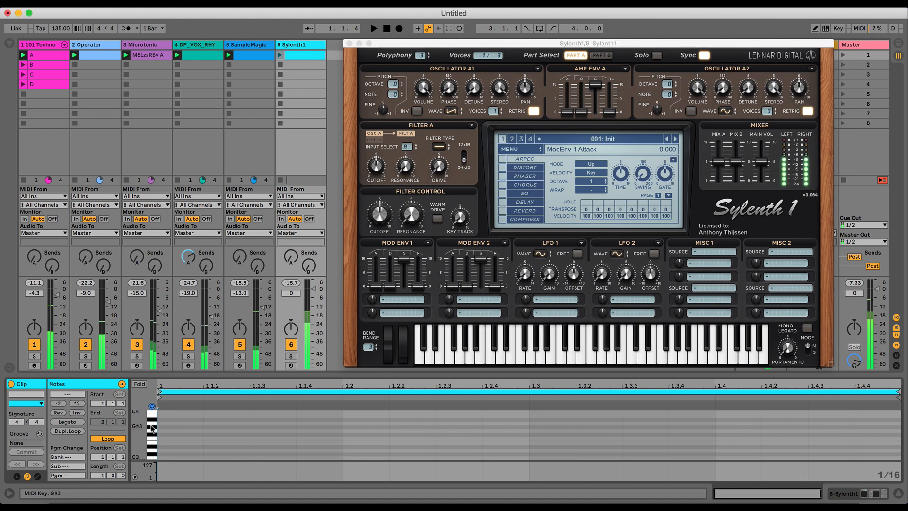
click(152, 424)
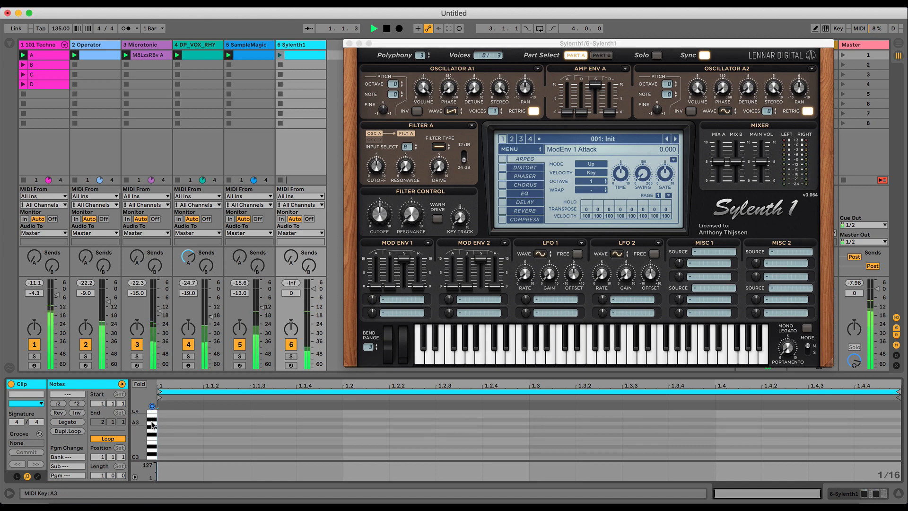
click(152, 428)
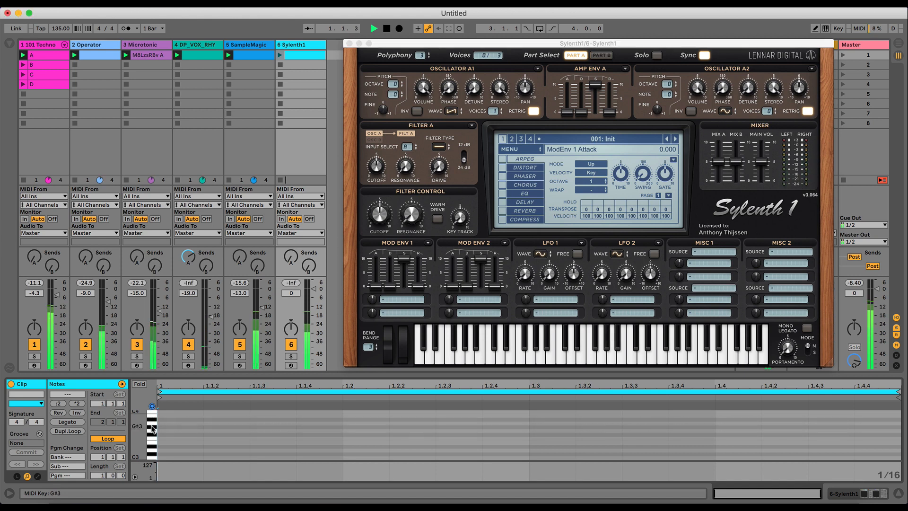
key(space)
key(space)
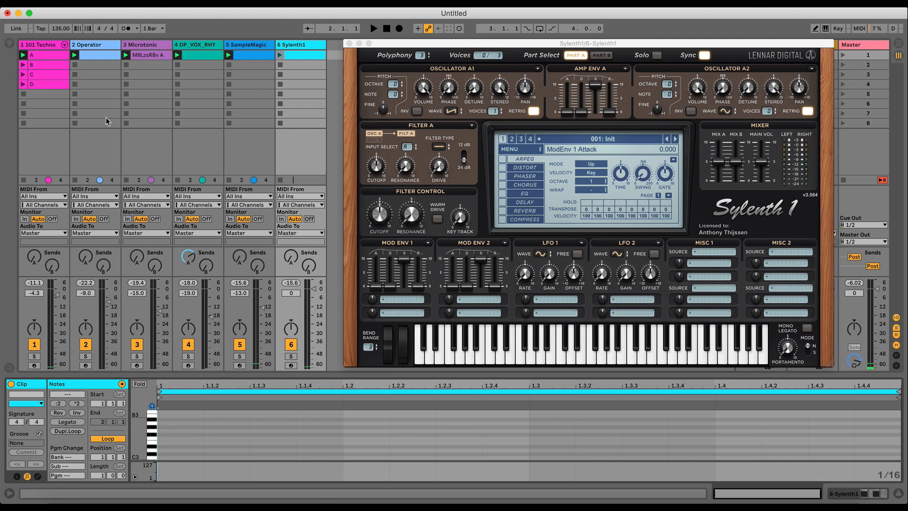
- Show the Operator clip's notes folded, and solo the 101 Techno and Sylenth1 tracks
click(98, 57)
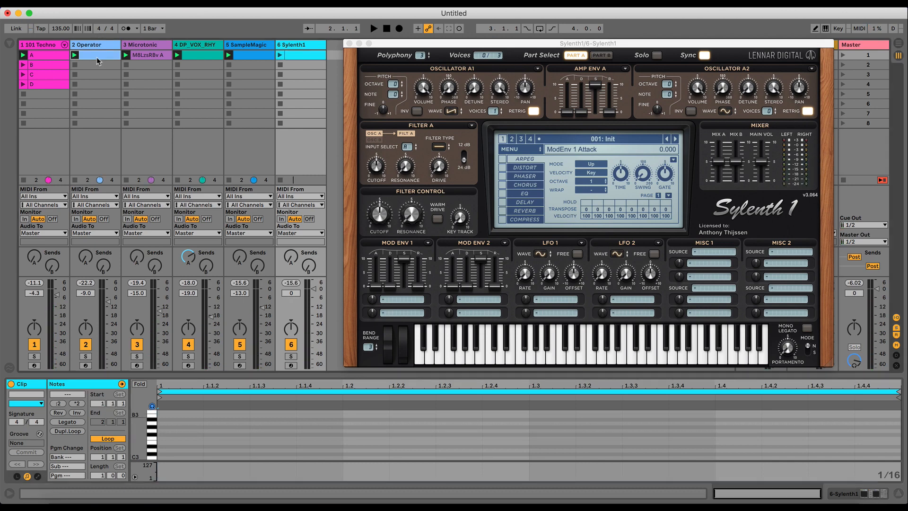
key(f)
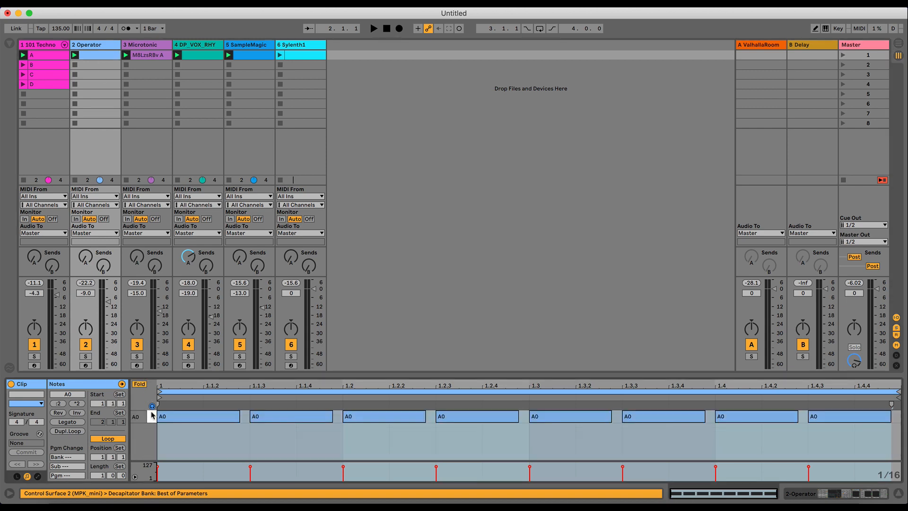
key(space)
click(34, 356)
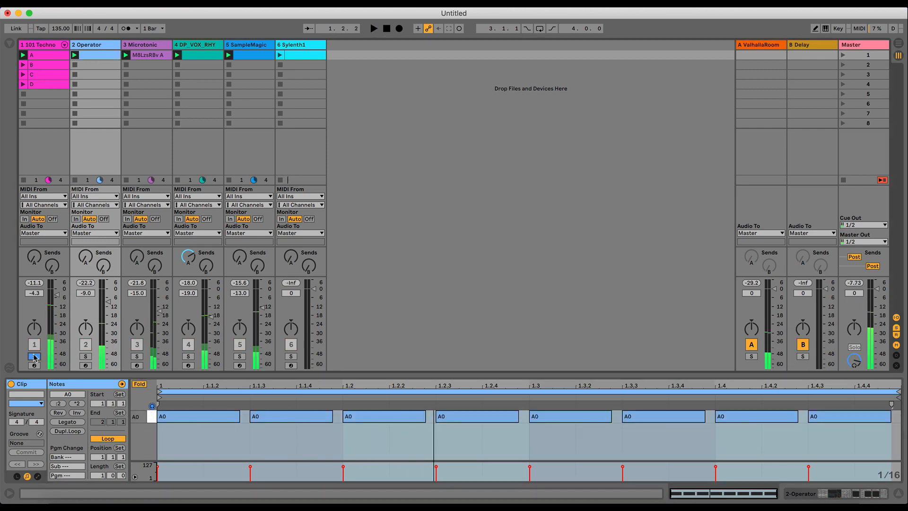
key(space)
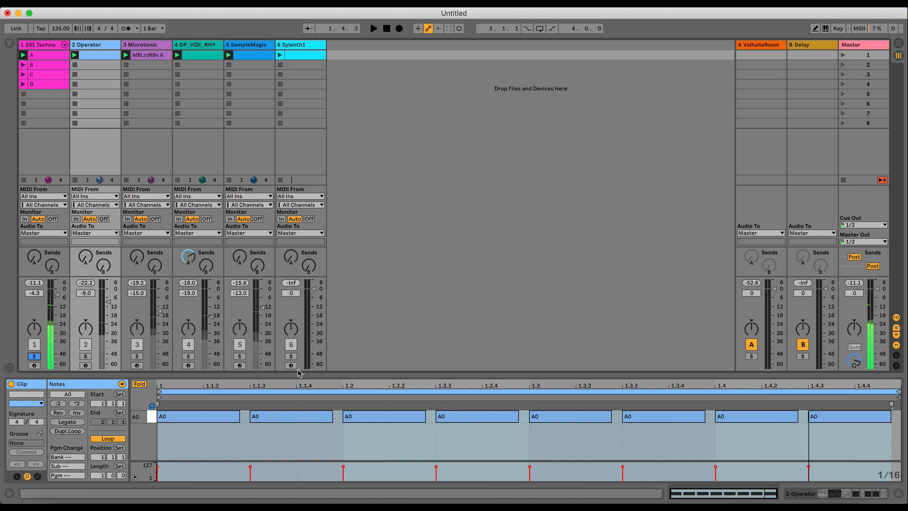
click(291, 356)
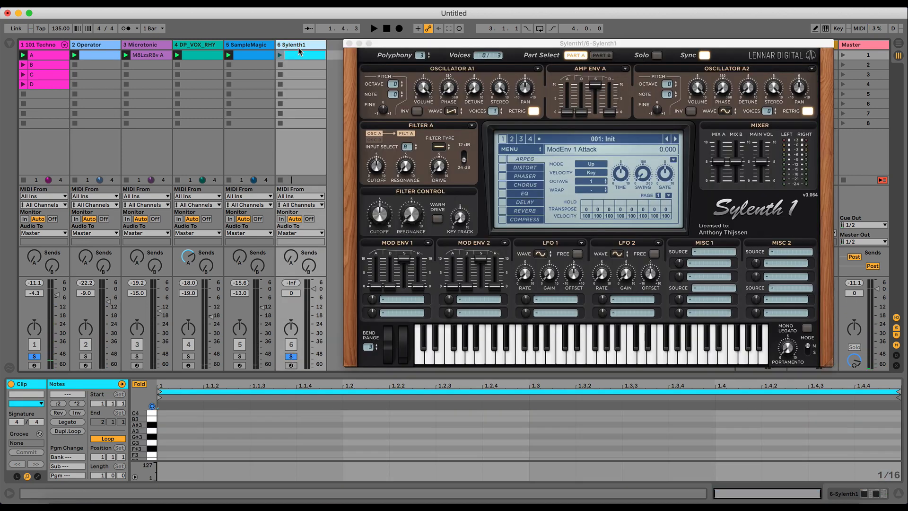
- Compare Sylenth1's A3 and G#3 notes against the soloed 101 Techno track to find the matching pitch
key(space)
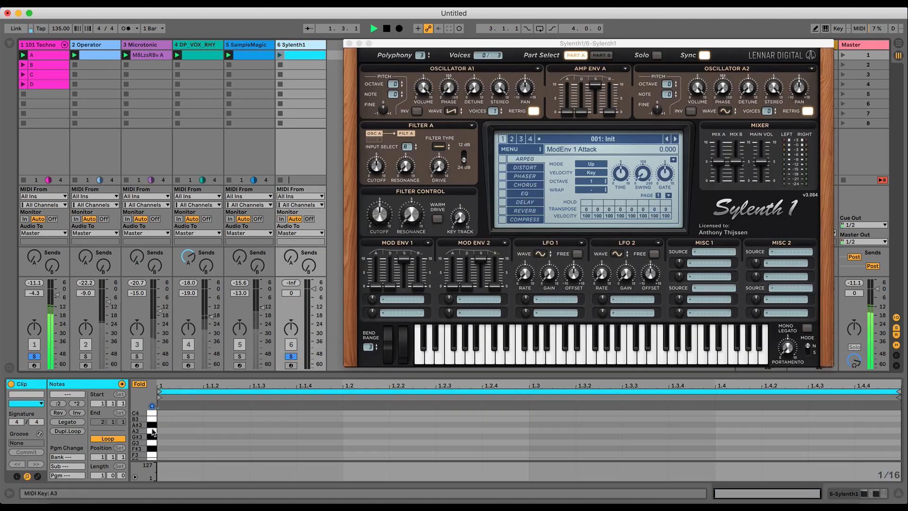
key(space)
click(154, 434)
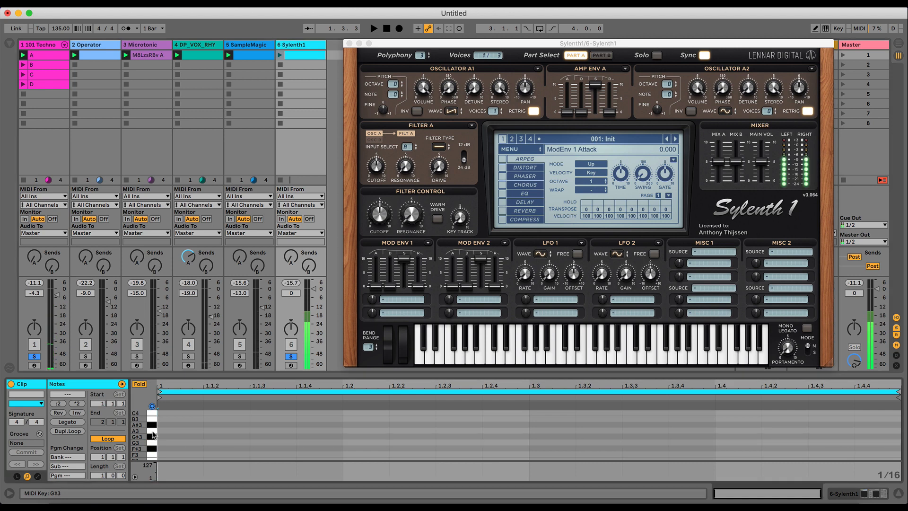
key(space)
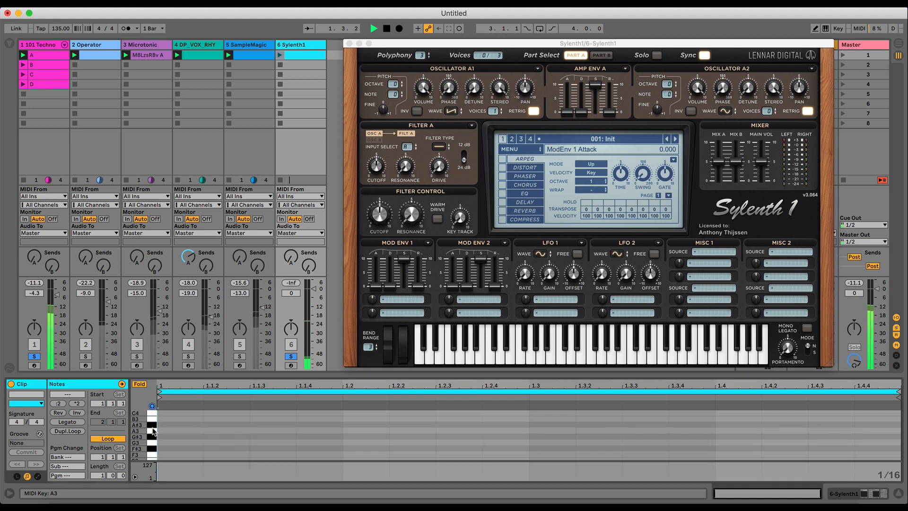
click(153, 431)
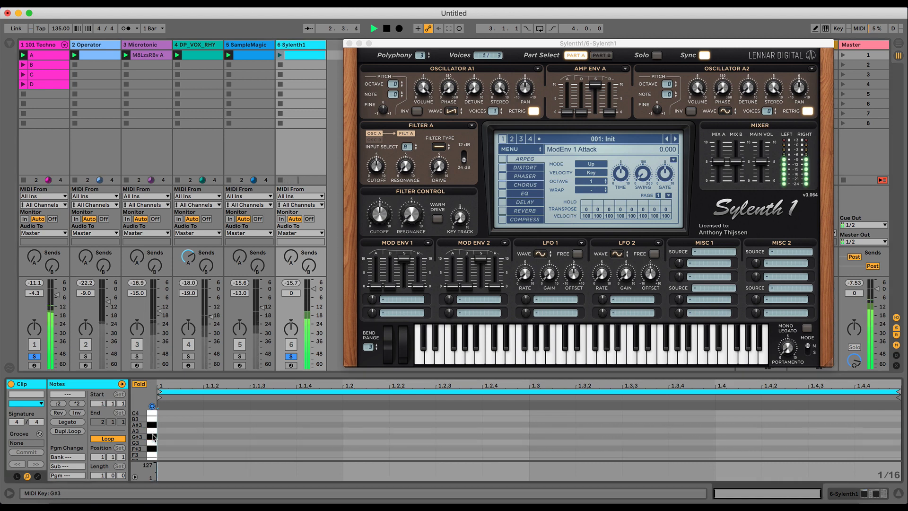
key(space)
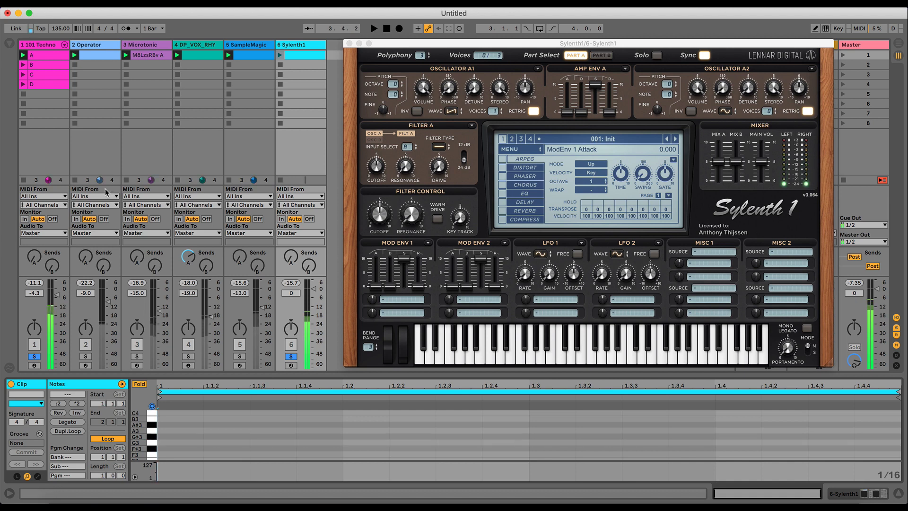
- Solo the Operator track, show its clip's notes and play the bass line on its own
click(85, 356)
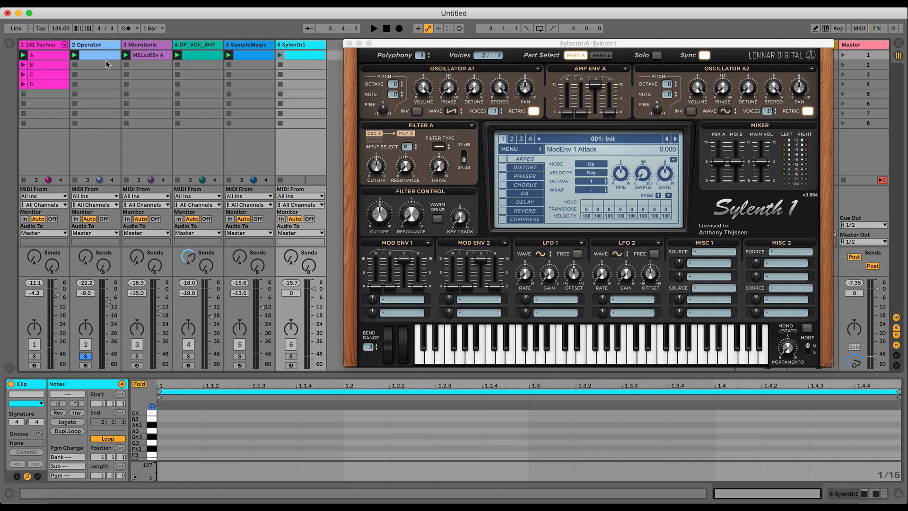
click(107, 60)
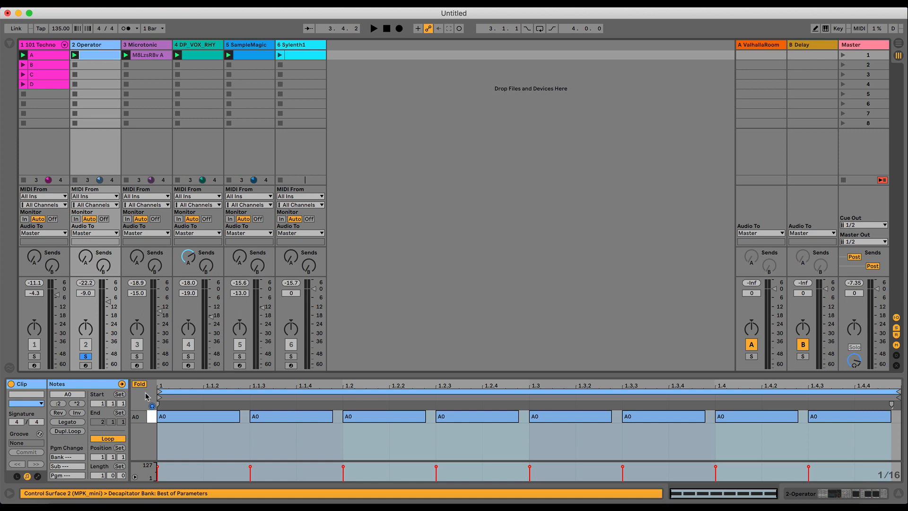
key(space)
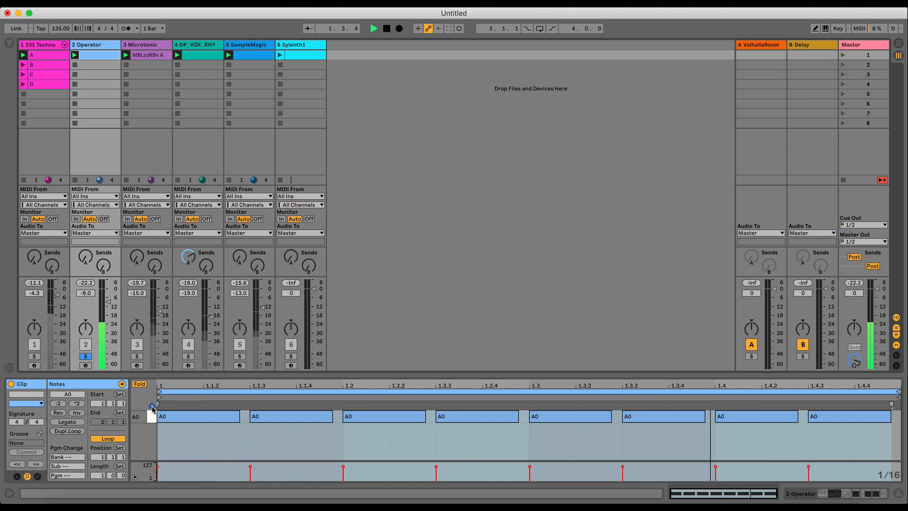
key(space)
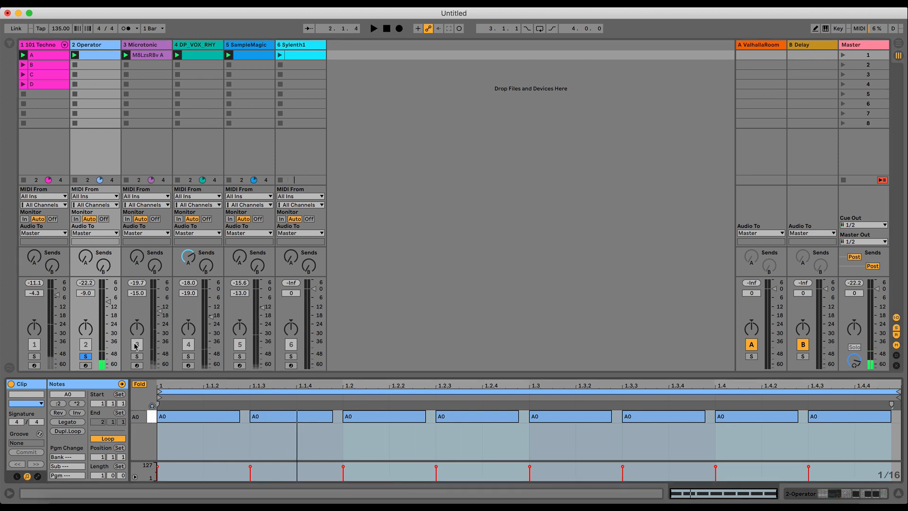
- Unfold the Operator clip, transpose all its bass notes to G#0 and play them both soloed and in the full mix
click(140, 384)
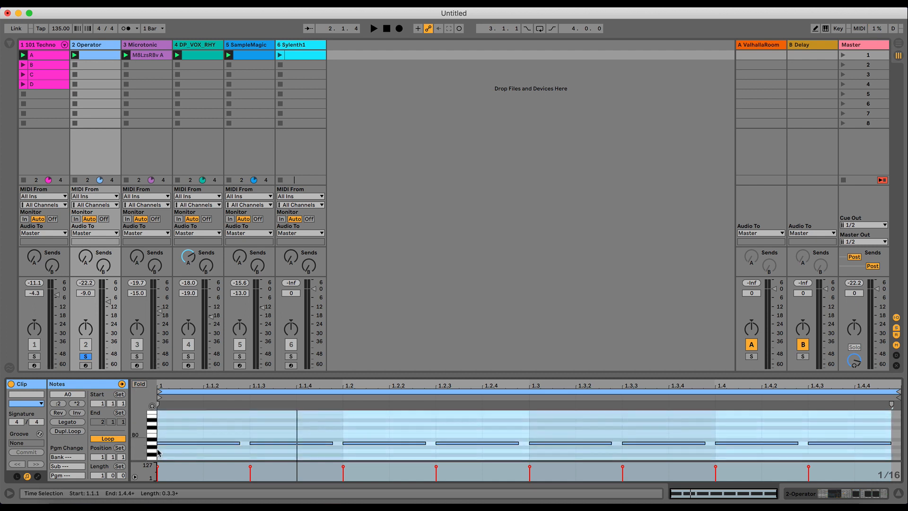
click(151, 446)
key(space)
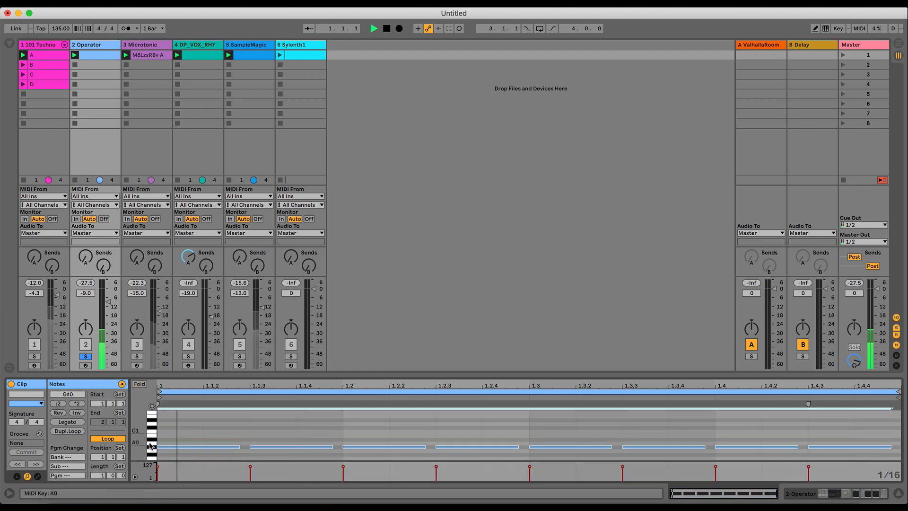
click(85, 357)
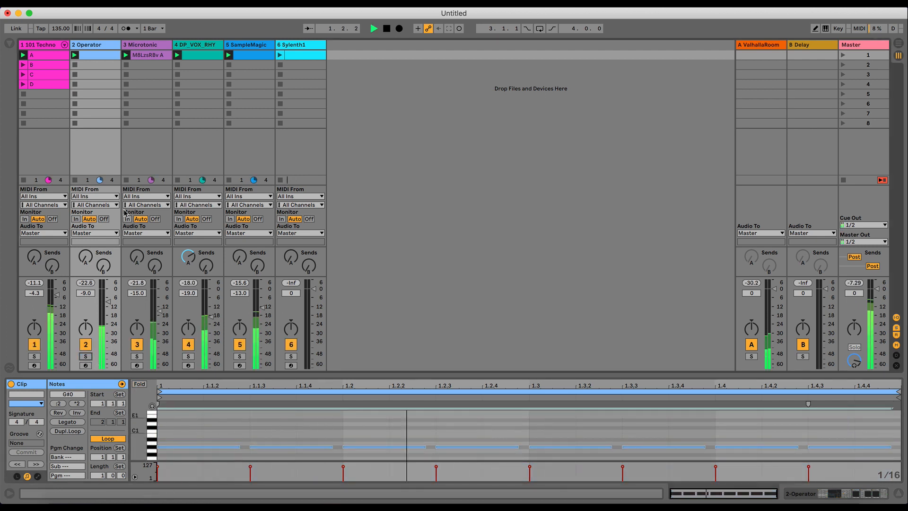
key(space)
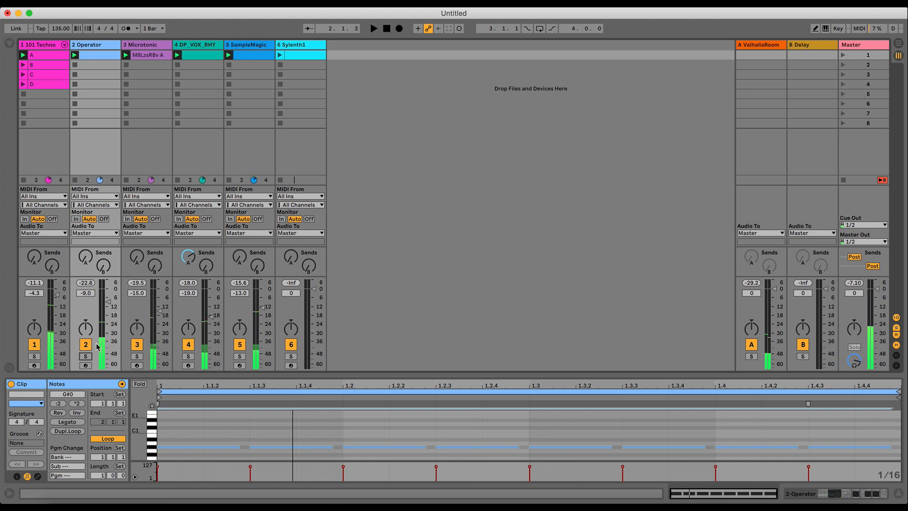
- Solo Operator with 101 Techno and compare the bass notes at G#0 and A0 against the kick, leaving them at A0
click(83, 357)
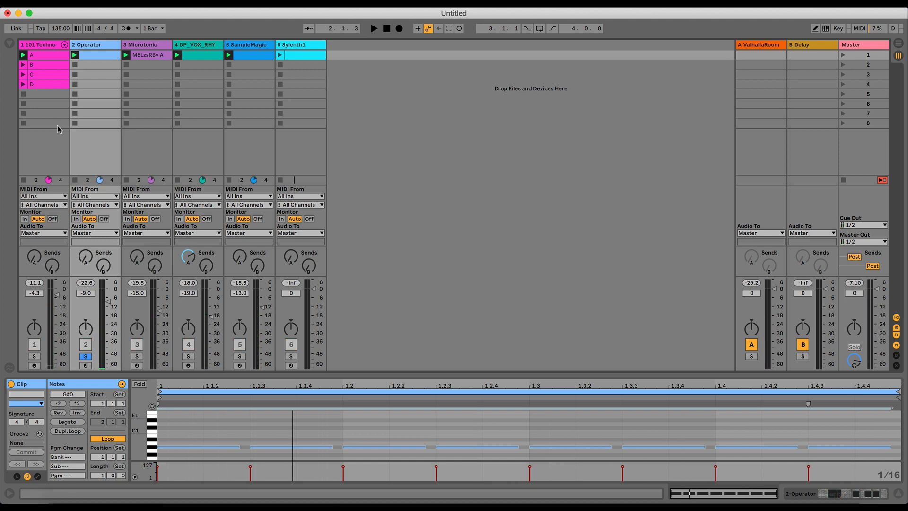
click(34, 356)
key(space)
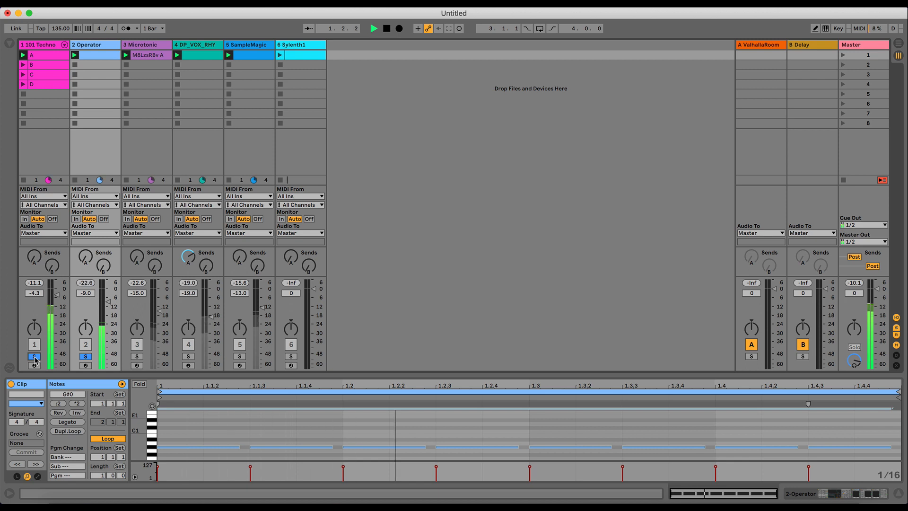
click(150, 447)
key(Up)
key(space)
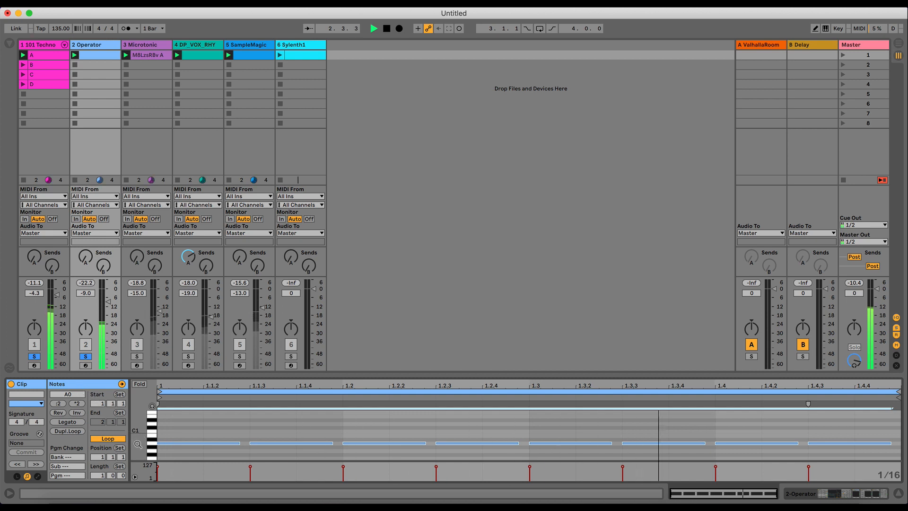
key(Down)
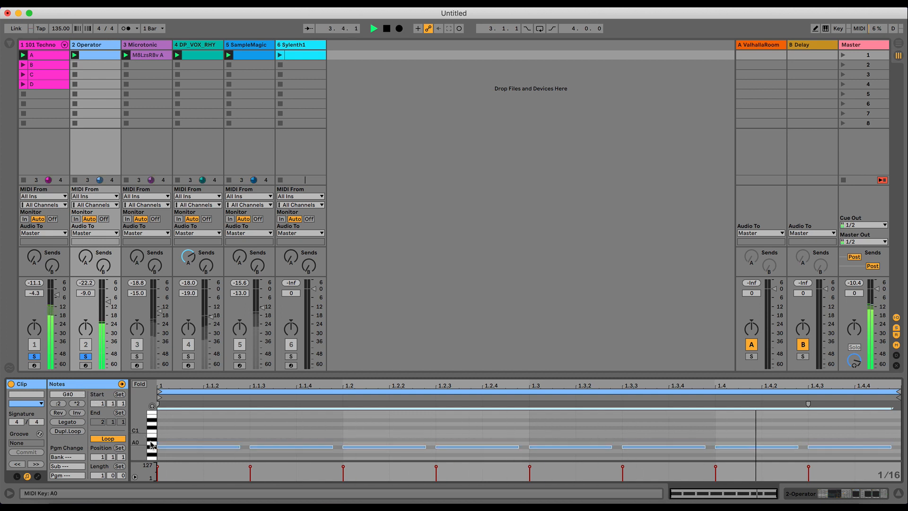
key(Up)
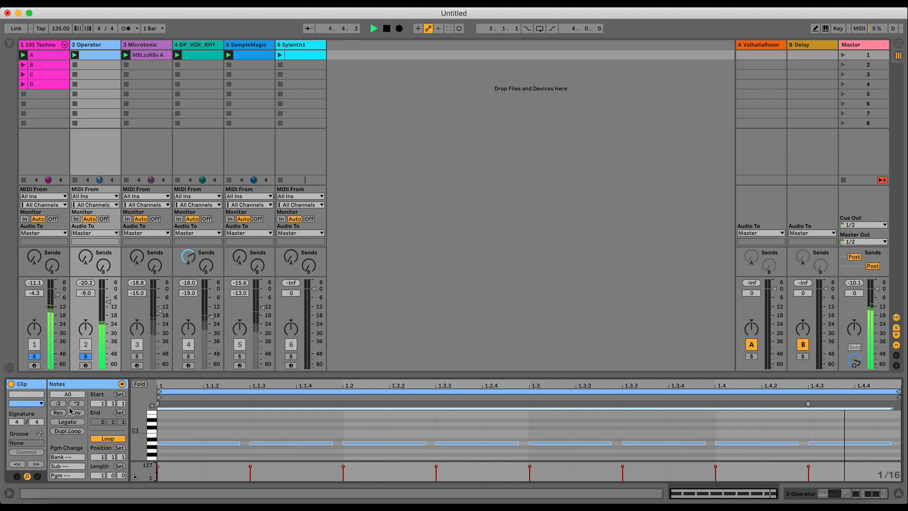
key(space)
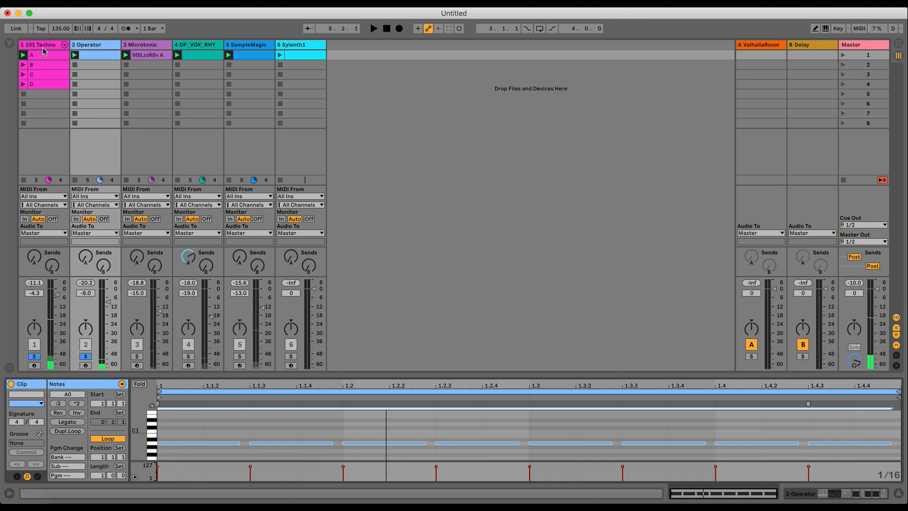
- Play 101 Techno soloed by itself and show the rt_kick_nev sampler's controls in its Drum Rack
click(43, 53)
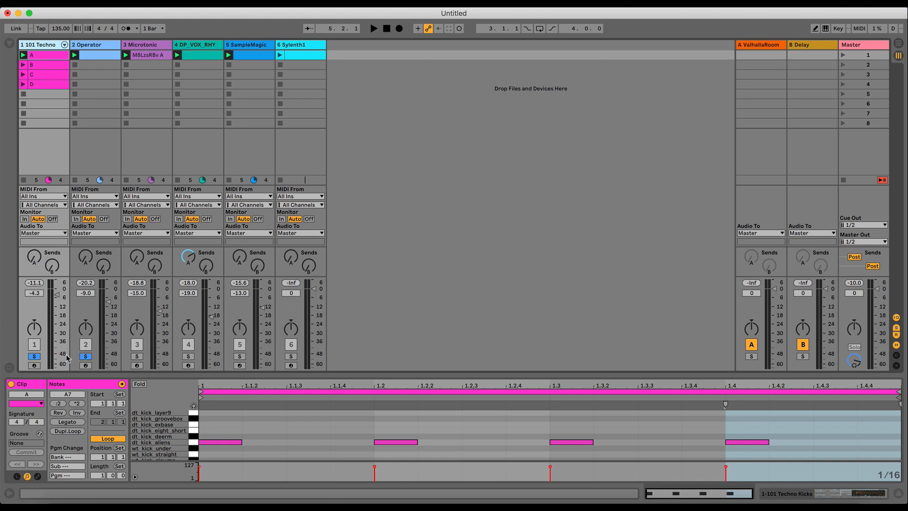
key(space)
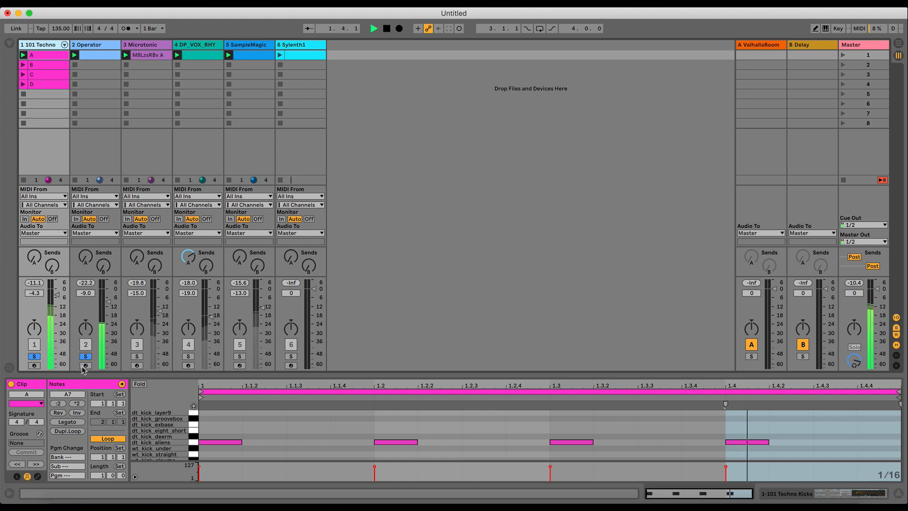
click(86, 357)
click(34, 356)
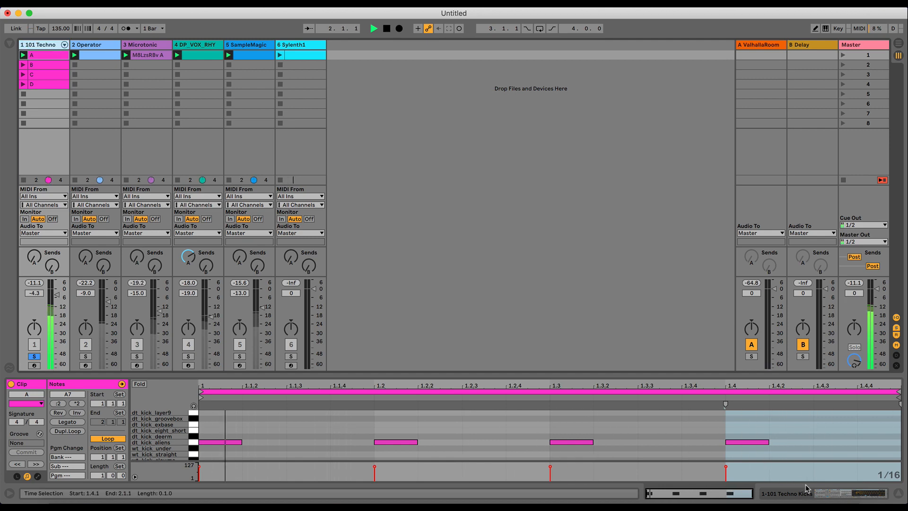
click(830, 496)
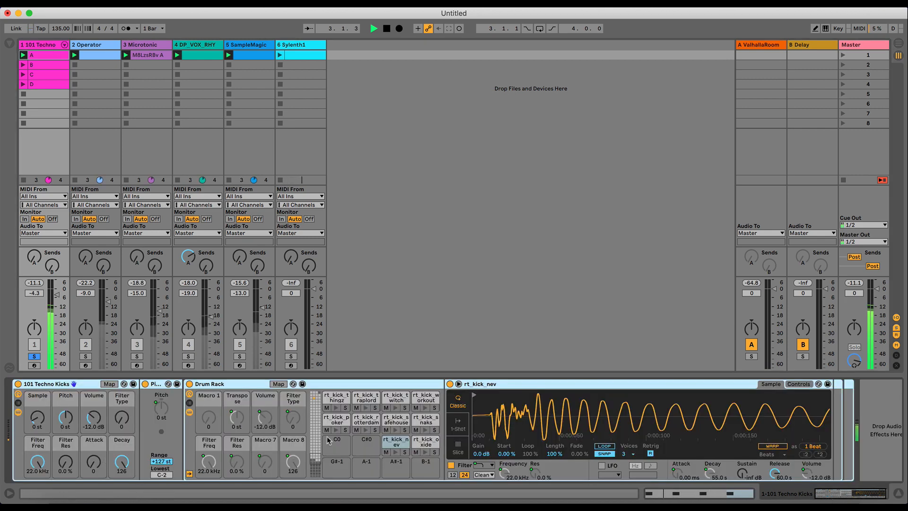
click(316, 399)
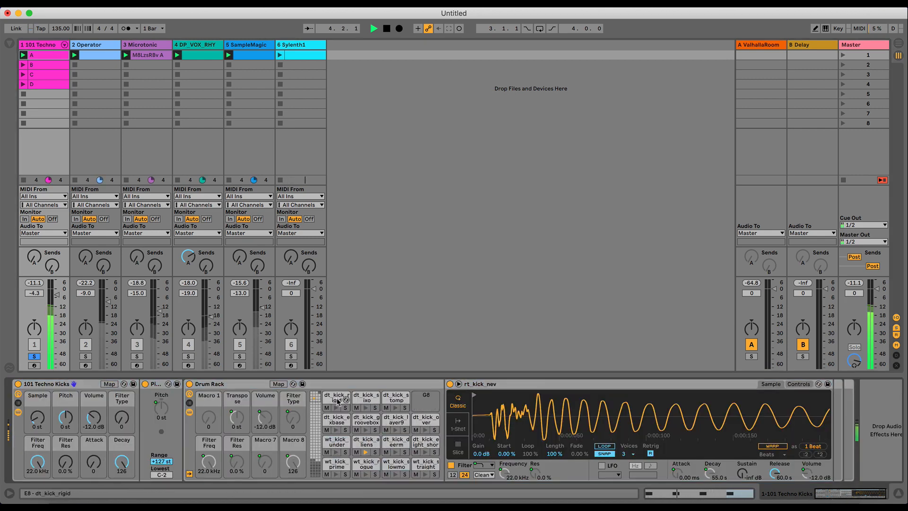
click(806, 390)
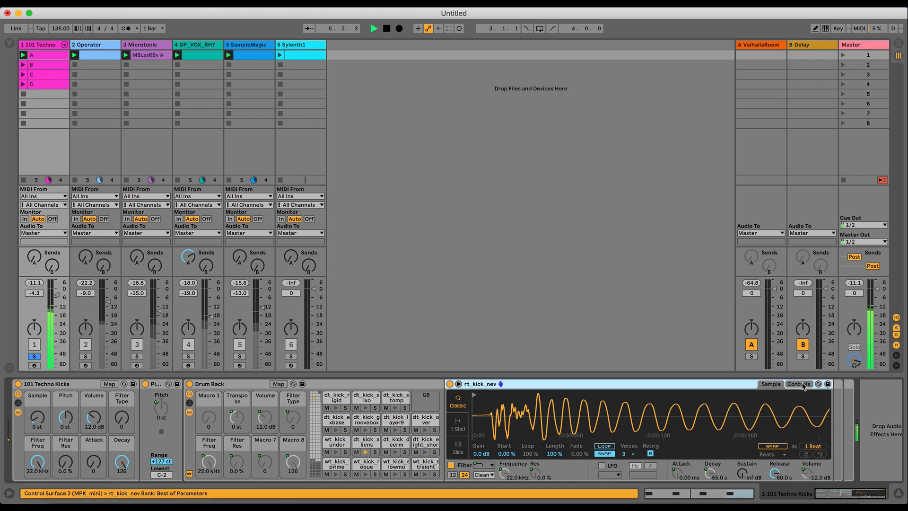
click(800, 384)
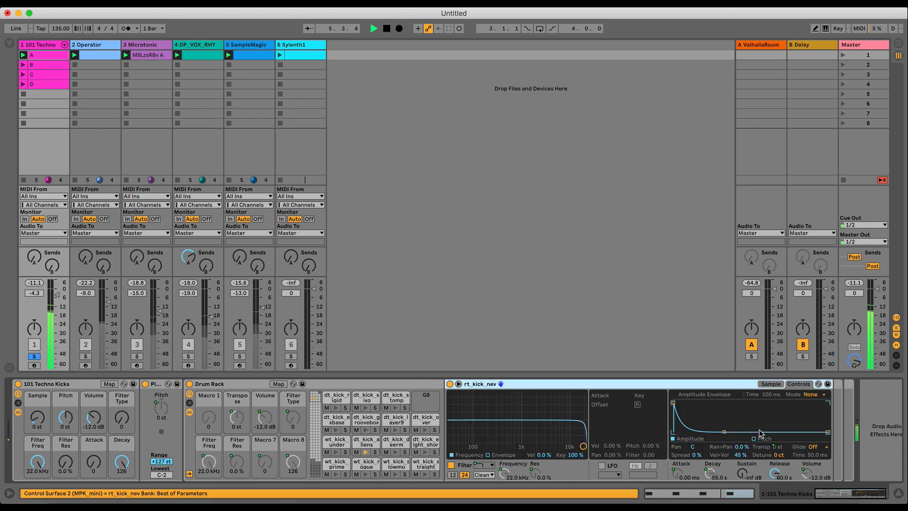
- Try tuning the kick with a detune of +50 ct, and with detune at 0 ct and the 101 Techno Kicks pitch at +1 st
click(775, 455)
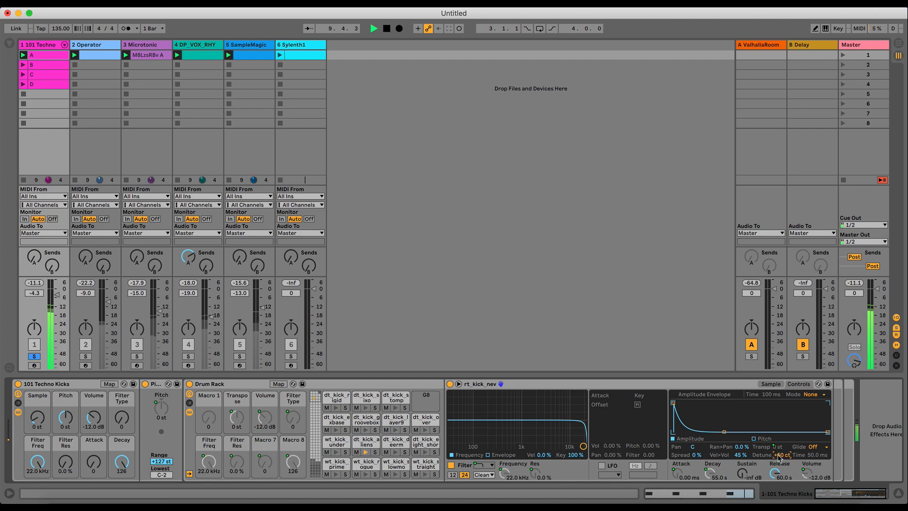
click(67, 418)
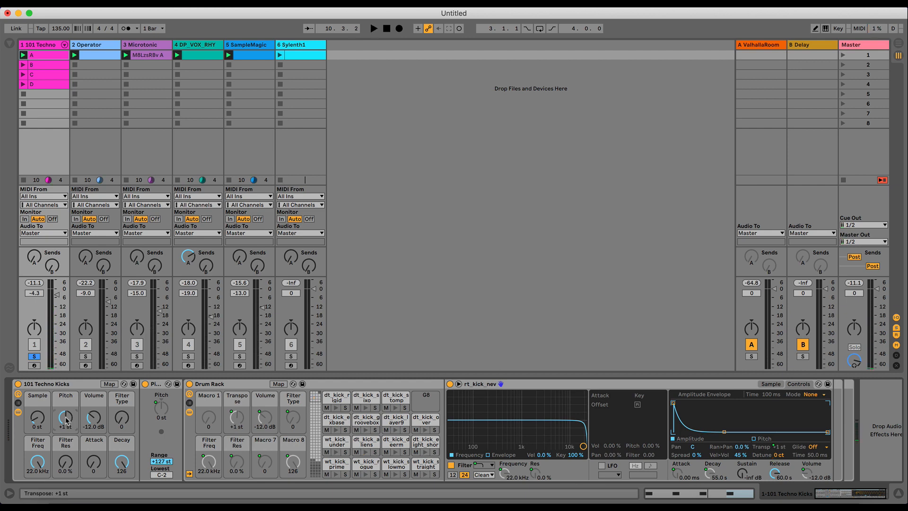
key(space)
key(space)
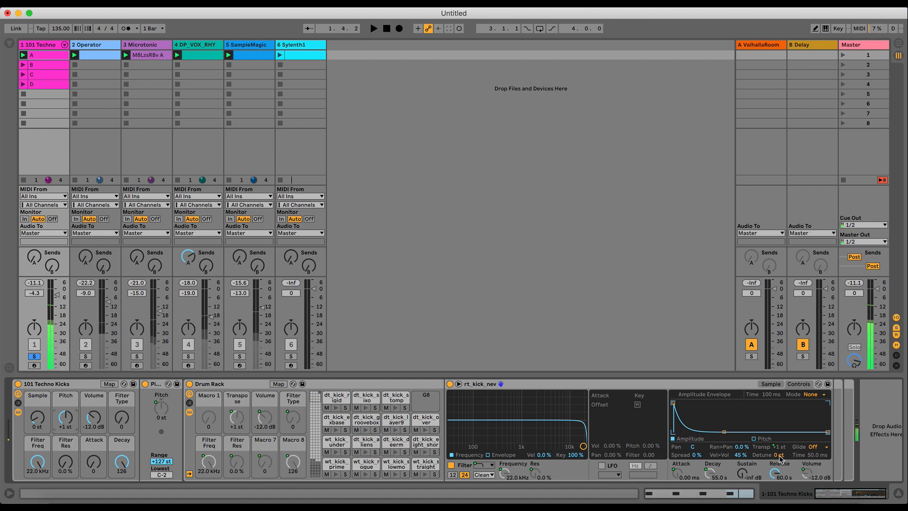
- Try a kick detune of -39 ct and check it soloed, against the soloed Operator bass and in the full mix
drag(781, 455, 781, 475)
key(space)
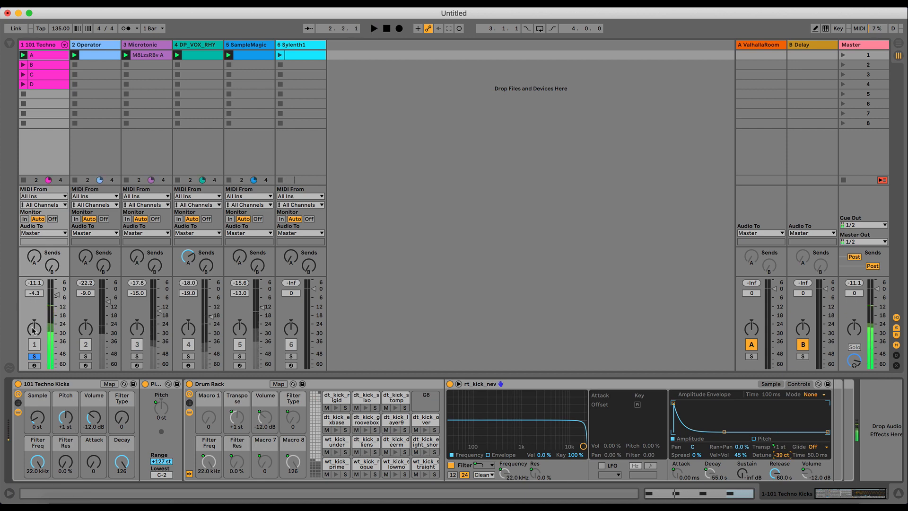
click(82, 356)
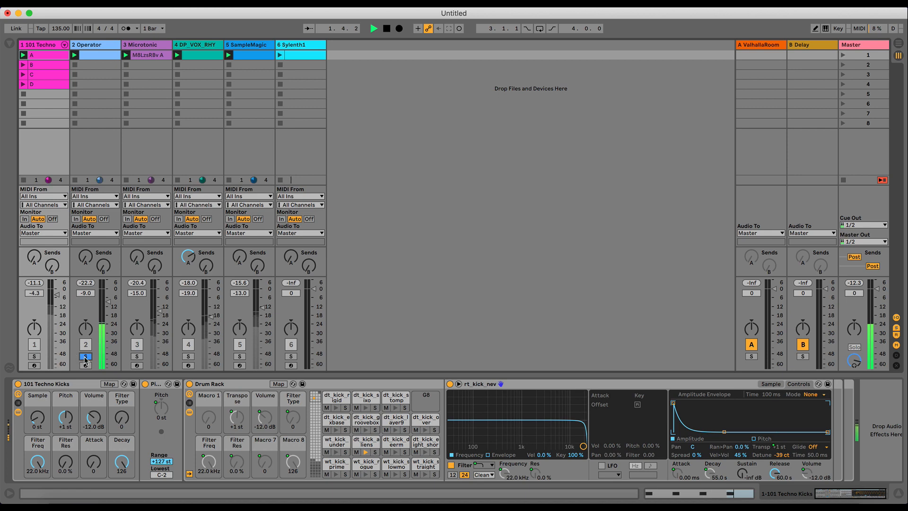
click(86, 357)
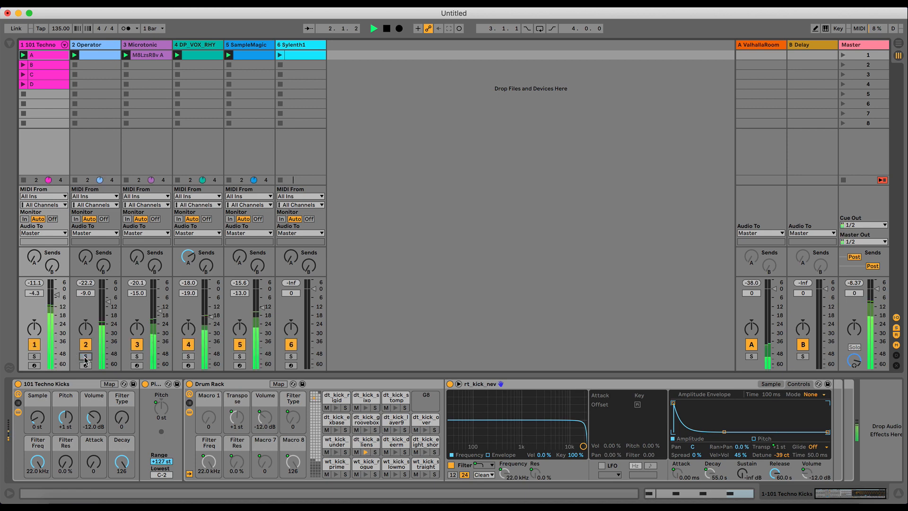
- Solo 101 Techno and Operator together and reset the kick's detune to 0 ct and its pitch to 0 st
click(34, 357)
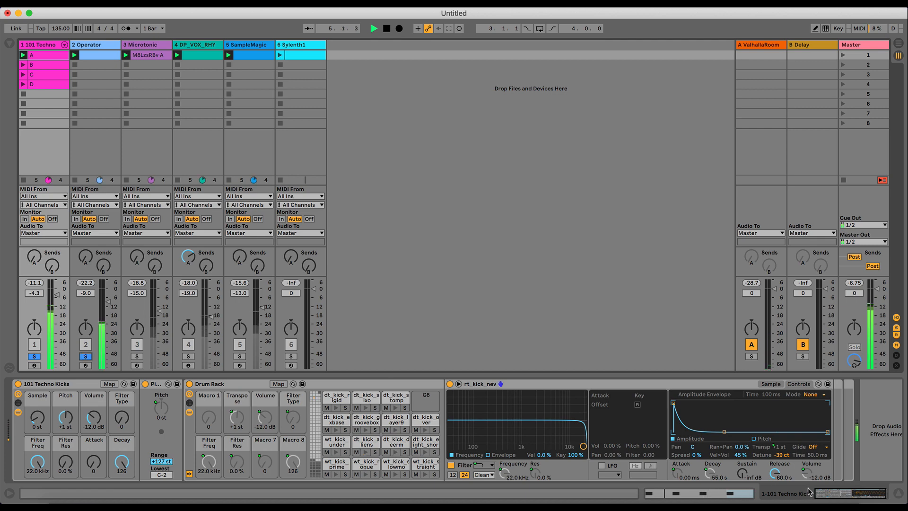
click(781, 456)
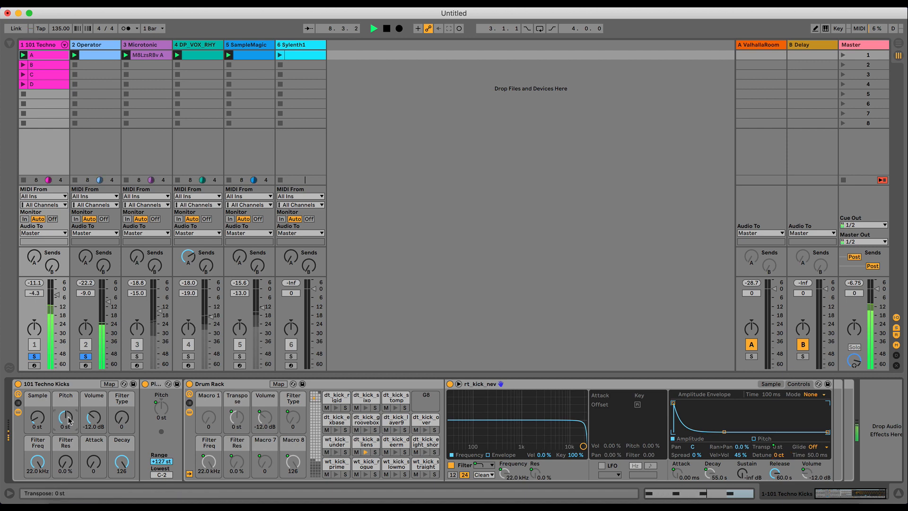
click(778, 447)
click(778, 454)
key(space)
- Show the Sylenth1 clip's notes, add its track to the soloed ones and audition G#3 and A3 against kick and bass
click(292, 46)
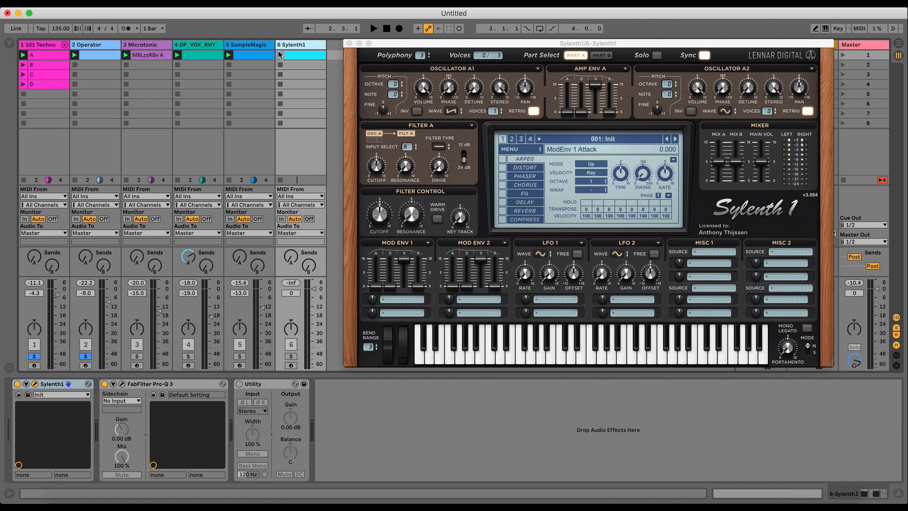
drag(279, 51, 294, 60)
click(726, 497)
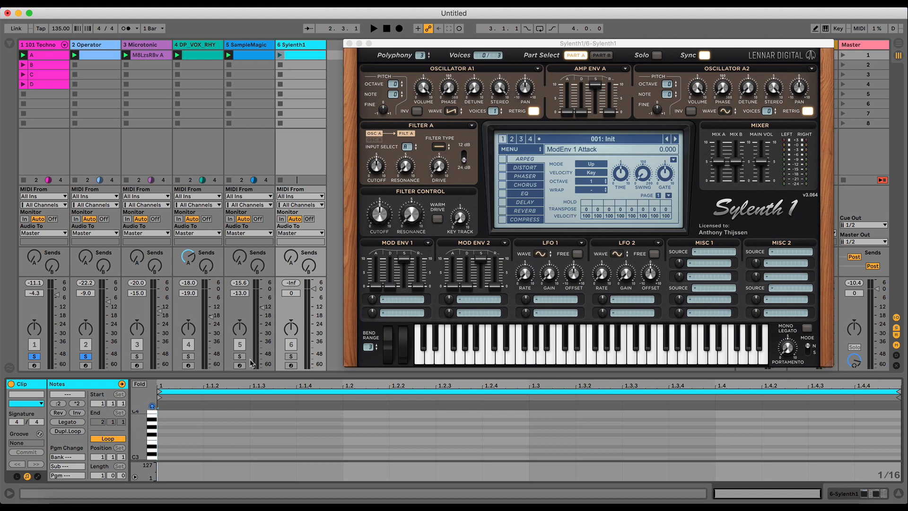
super+click(293, 356)
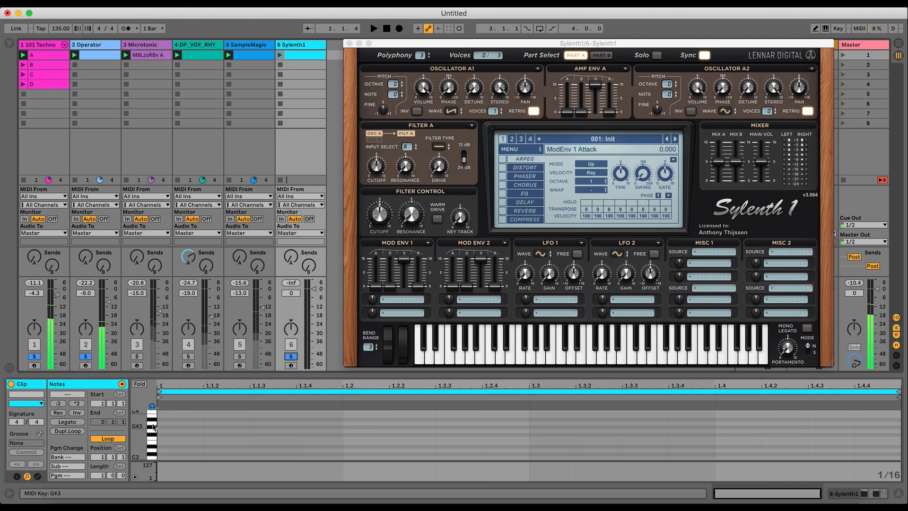
click(152, 424)
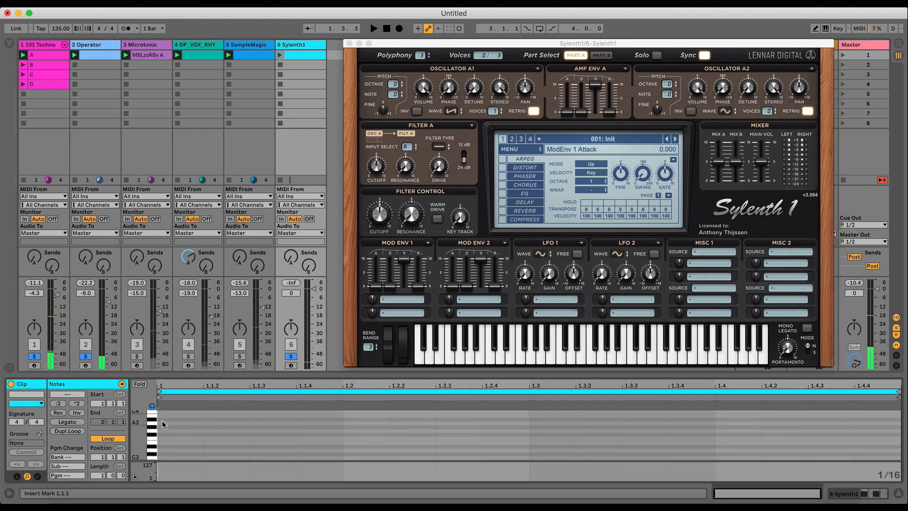
- Draw a full bar of A3 sixteenth notes in the Sylenth1 clip and remove the note at 1.2.2
drag(167, 417, 898, 424)
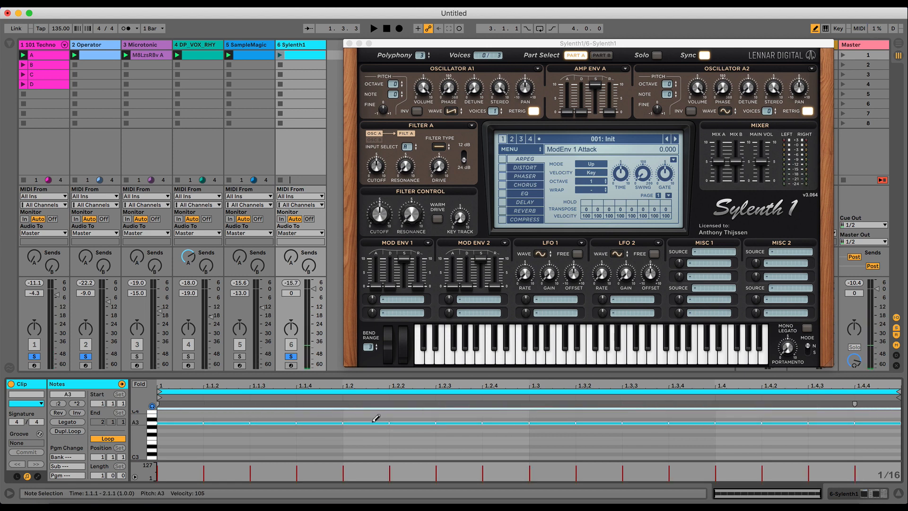
click(406, 418)
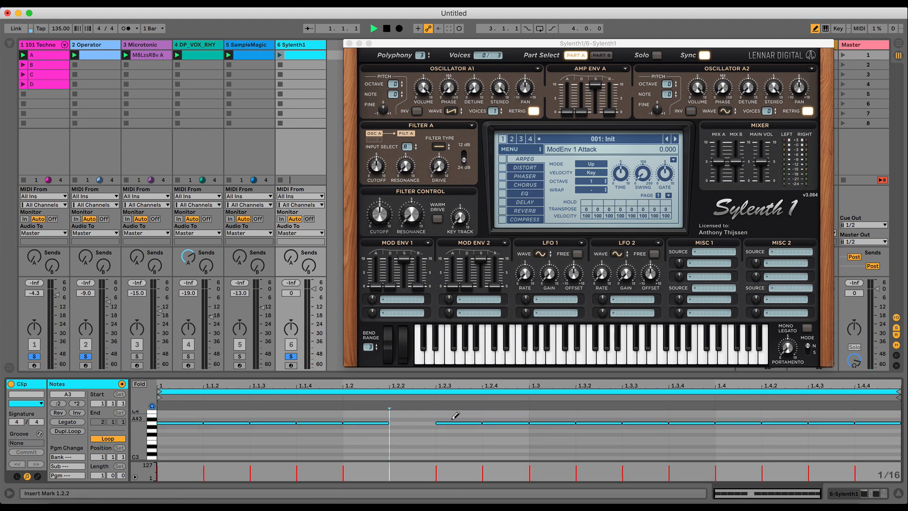
- Launch the Sylenth1 clip and shape amp envelope A with sustain at minimum and decay around the middle of its range
click(280, 55)
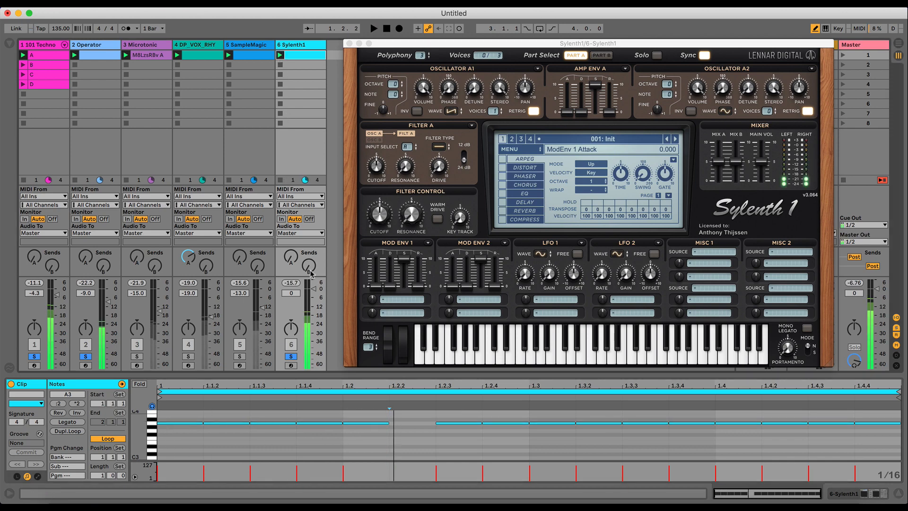
key(space)
drag(595, 87, 571, 118)
key(space)
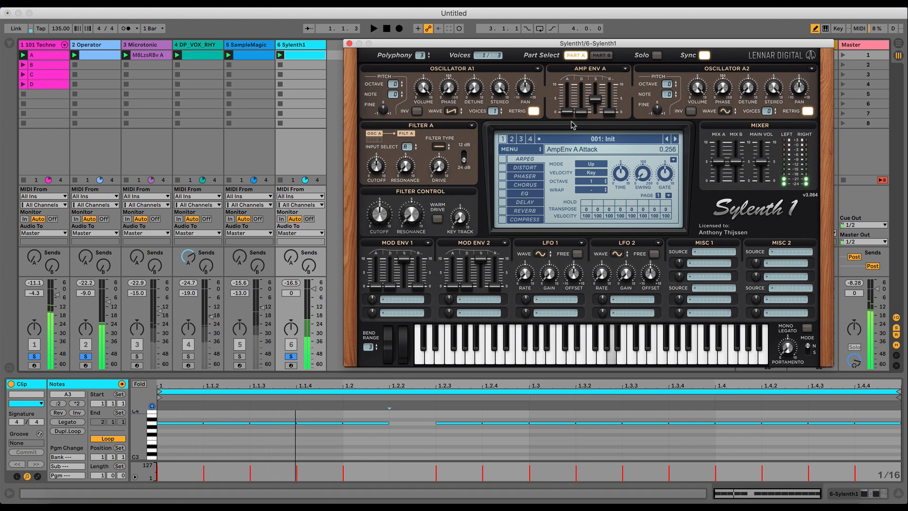
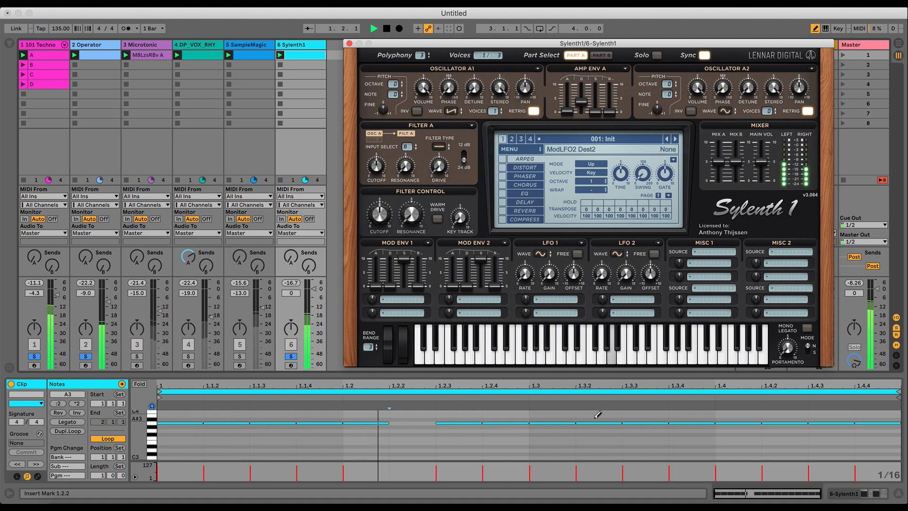
- Remove the Sylenth1 clip's notes at 1.3.4, 1.4.2 and 1.4.4, replace the 1.4.3 note with A#3, and play the pattern
key(space)
click(678, 422)
click(748, 422)
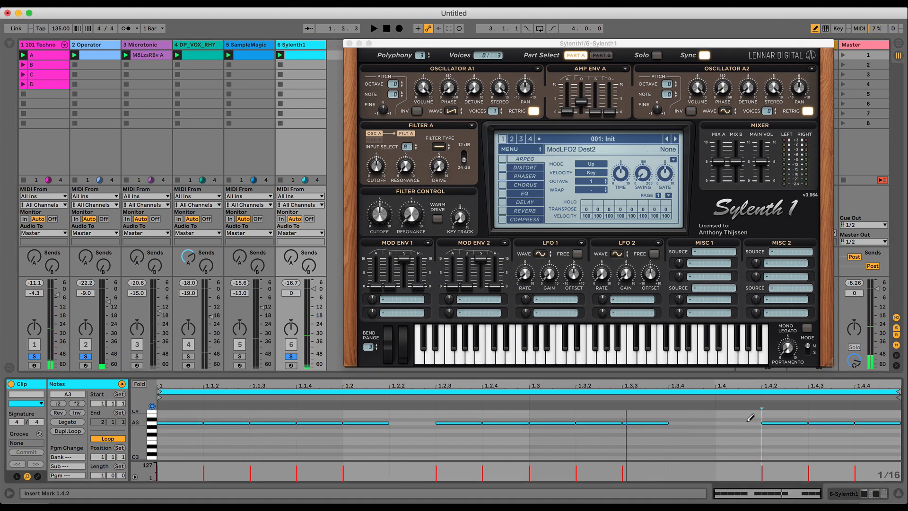
click(751, 422)
click(789, 423)
click(830, 419)
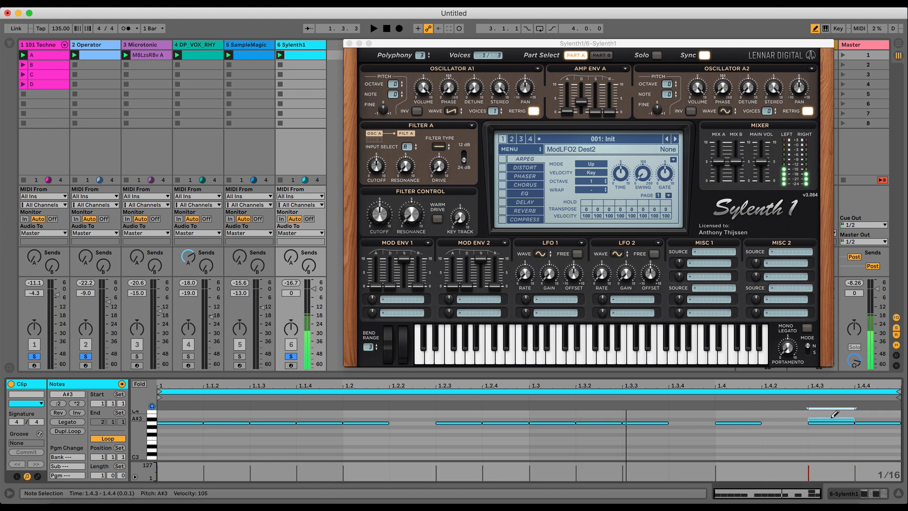
click(835, 422)
click(882, 421)
key(space)
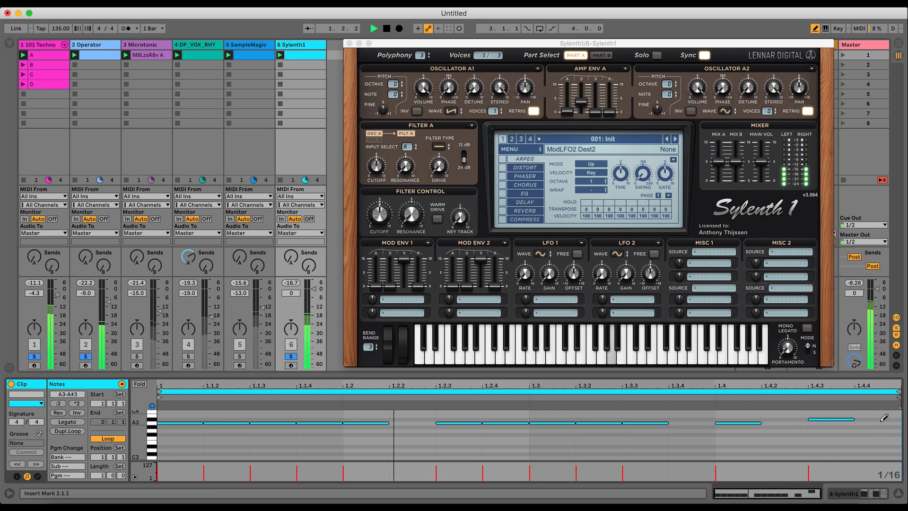
- Turn off draw mode and lengthen the A3 note at 1.4 and the A#3 note at 1.4.3 to eighth notes
key(b)
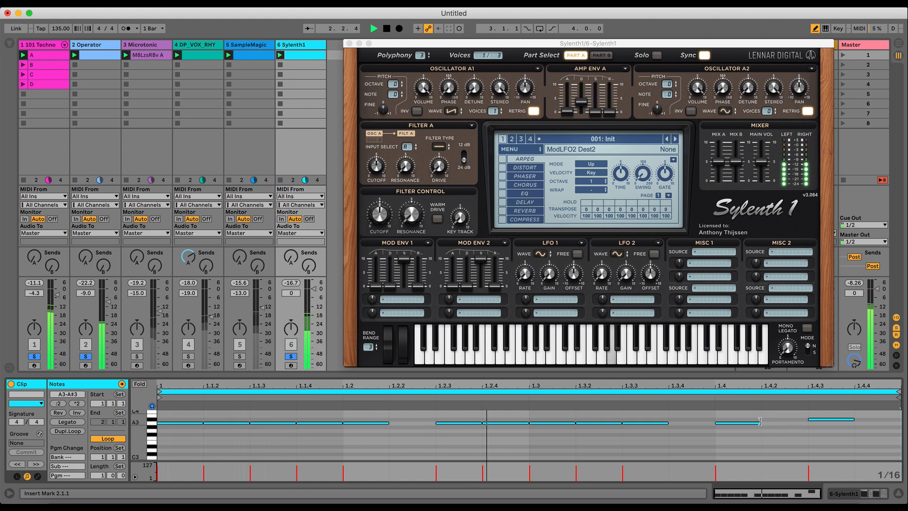
click(757, 422)
key(space)
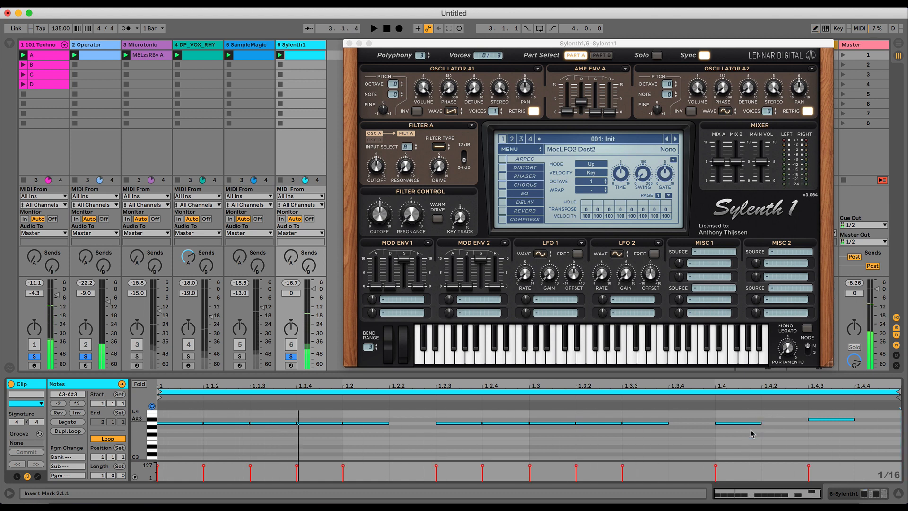
drag(747, 446, 821, 412)
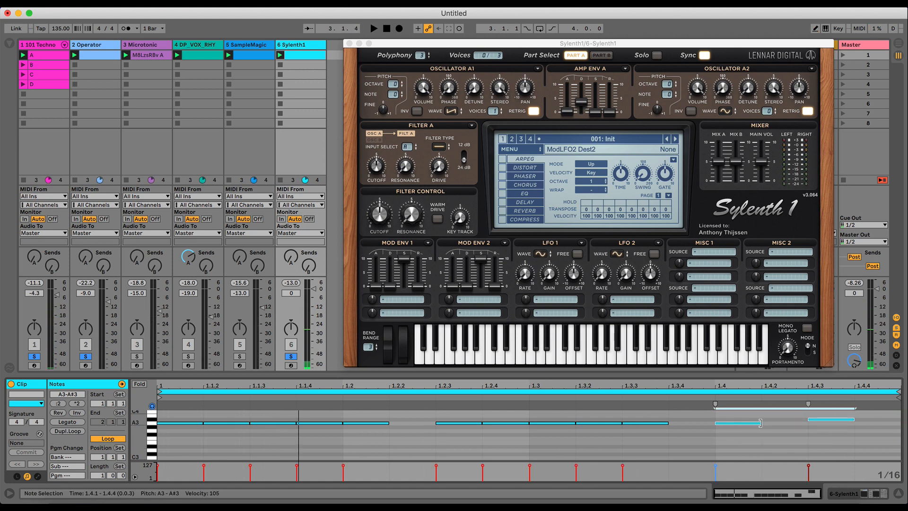
drag(760, 423, 803, 423)
key(space)
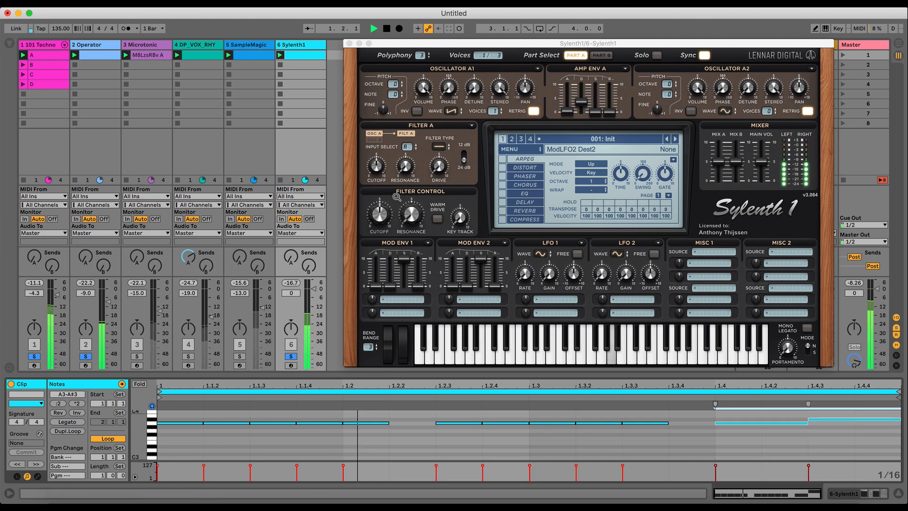
- Disable retrigger on Oscillator A1, set it to 8 voices and adjust its detune to about 3.39 while auditioning the loop
key(space)
click(537, 112)
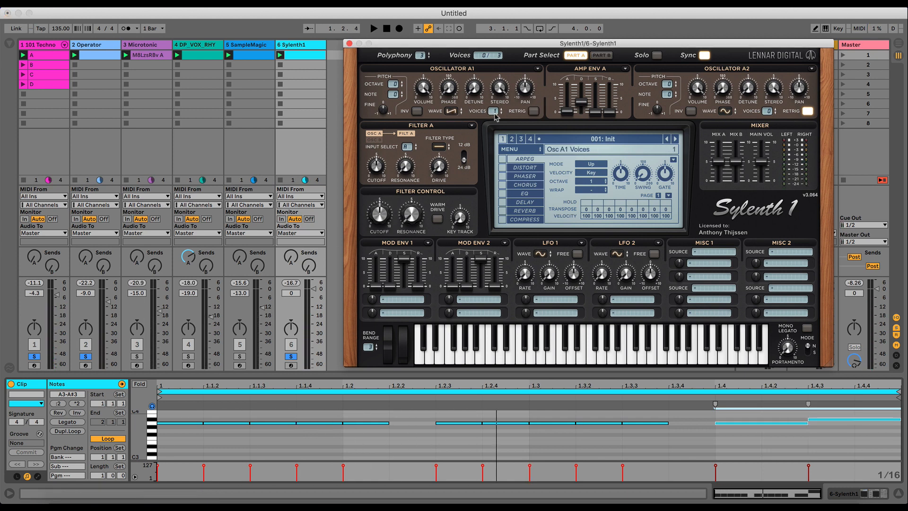
key(space)
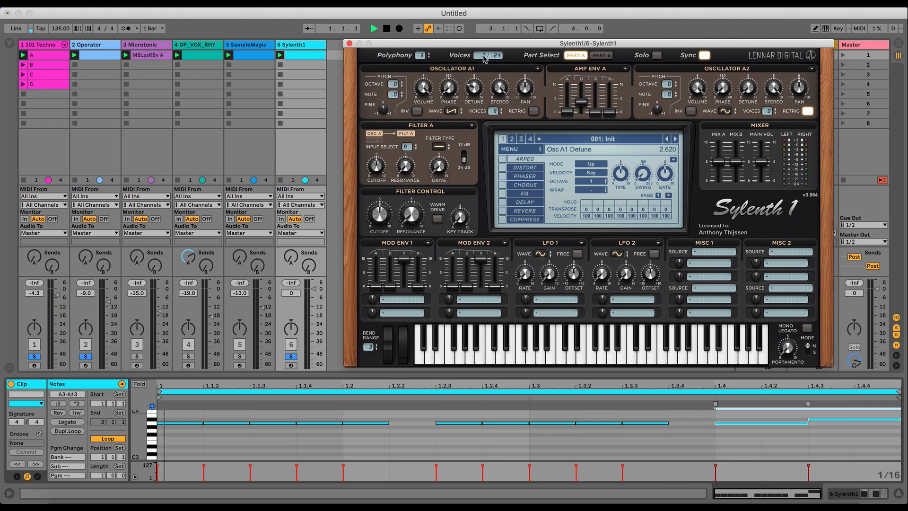
drag(473, 91, 451, 103)
key(space)
key(space)
key(space)
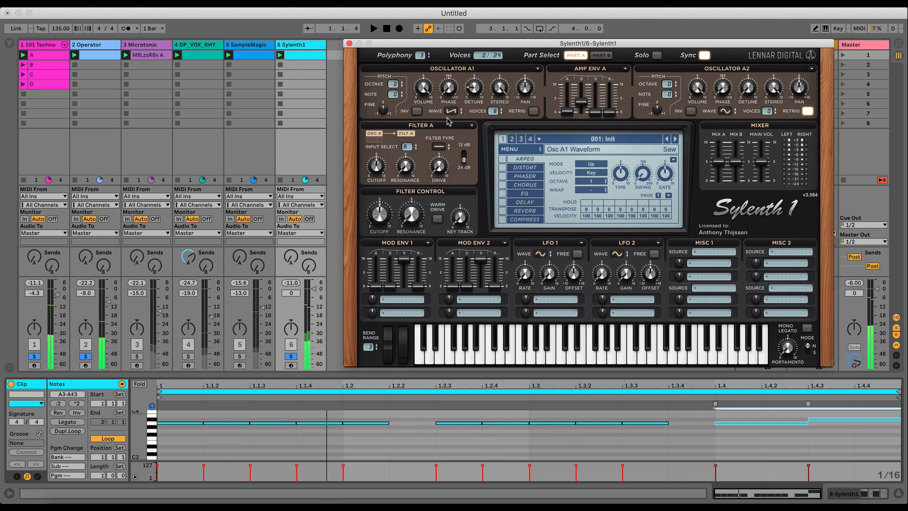
drag(475, 71, 476, 68)
key(space)
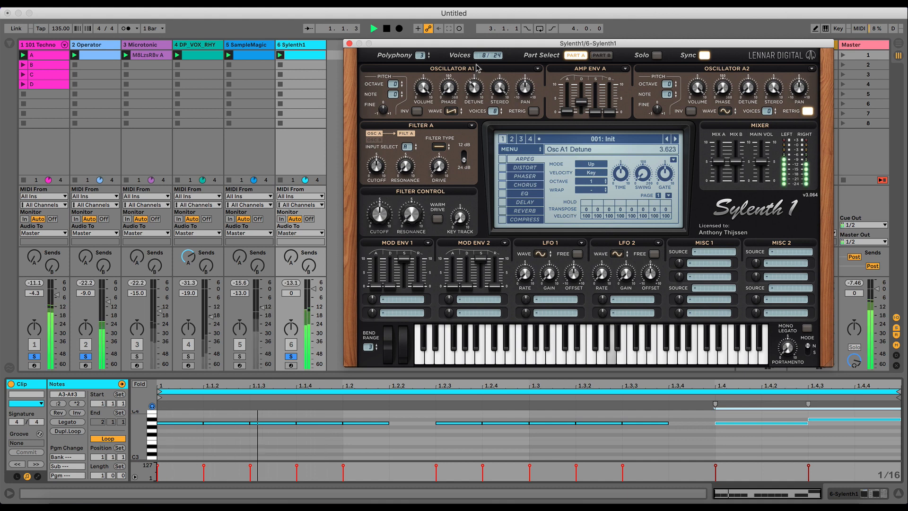
key(space)
key(space)
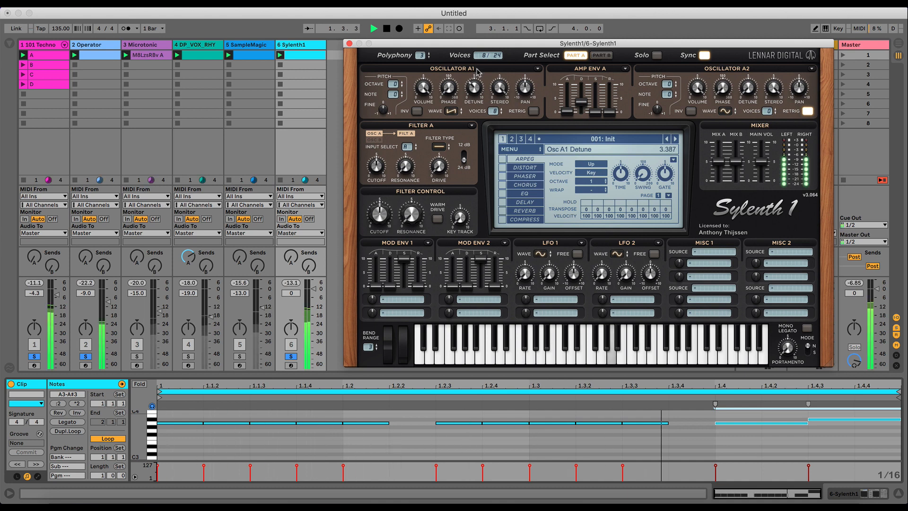
- Set Filter A to low-pass and adjust the filter control cutoff to about 6.16 and resonance to about 2.19
click(439, 146)
click(447, 167)
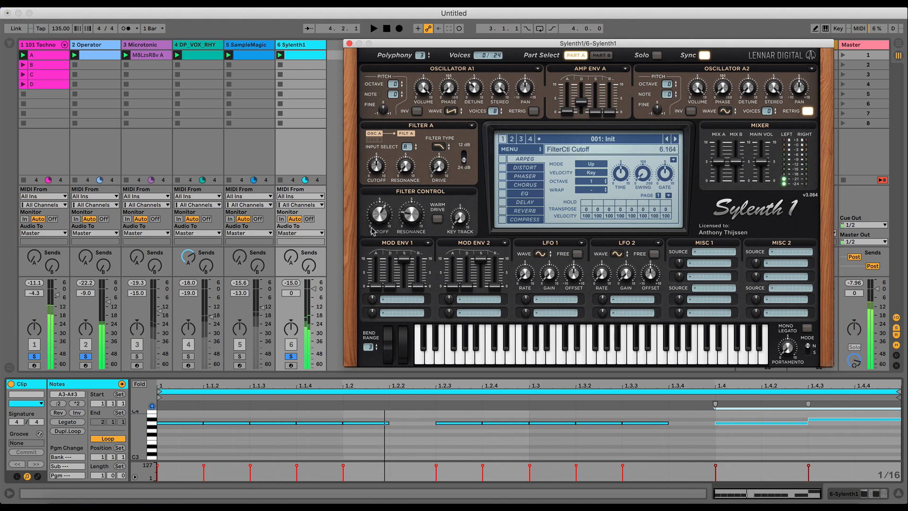
key(space)
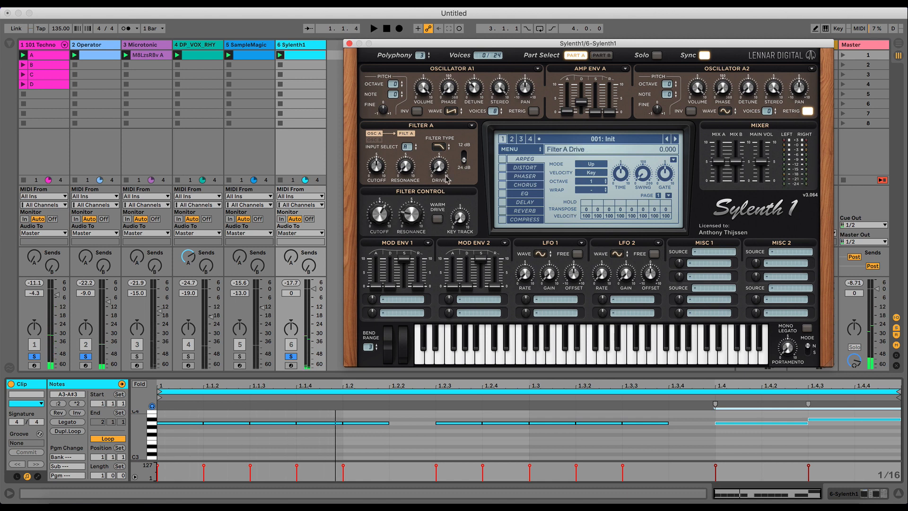
- Try more drive on Filter A with Warm Drive while the loop plays, and switch Warm Drive back off
drag(443, 161, 452, 140)
key(space)
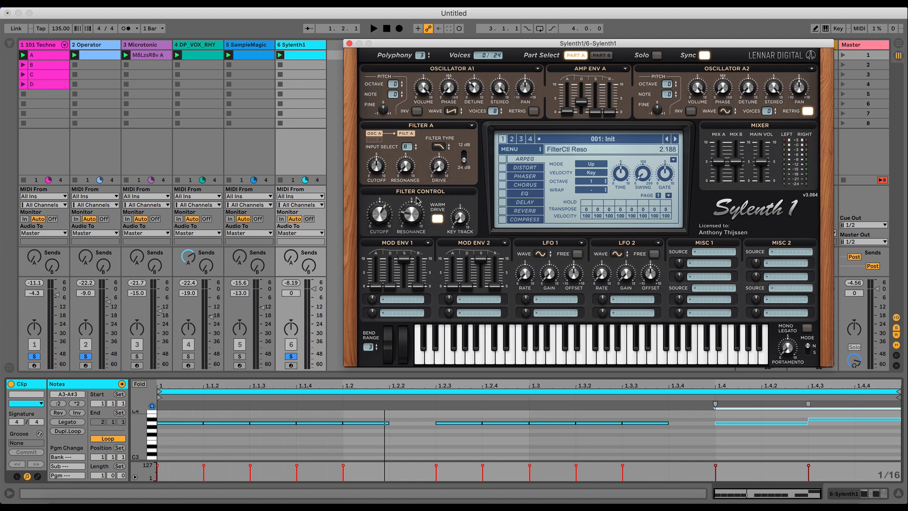
click(437, 218)
- Enable the OverDrive distortion with an amount of about 8.43 and lower the Sylenth1 track's volume to -12.5 dB
click(502, 167)
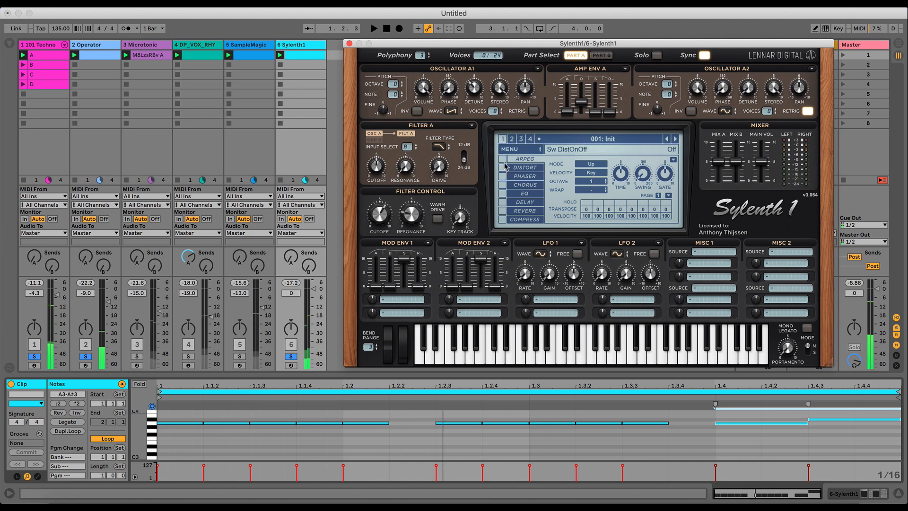
click(520, 168)
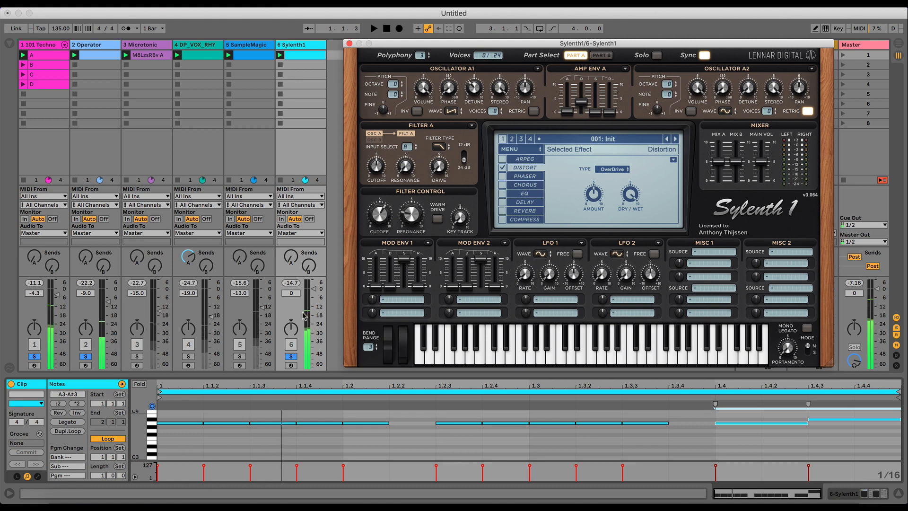
drag(307, 283, 313, 306)
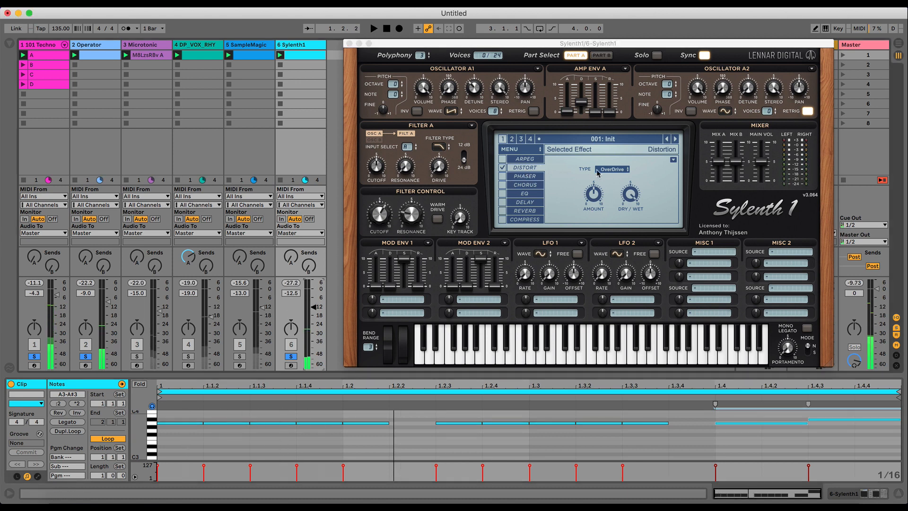
click(591, 192)
drag(597, 171, 597, 163)
key(space)
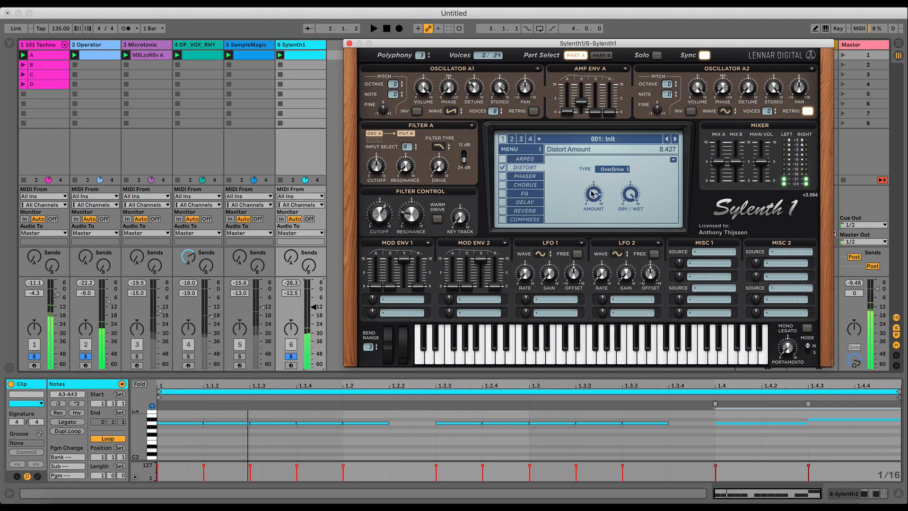
- Audition the FoldBack and Clip distortion types and raise the filter control cutoff to about 7.16
click(608, 170)
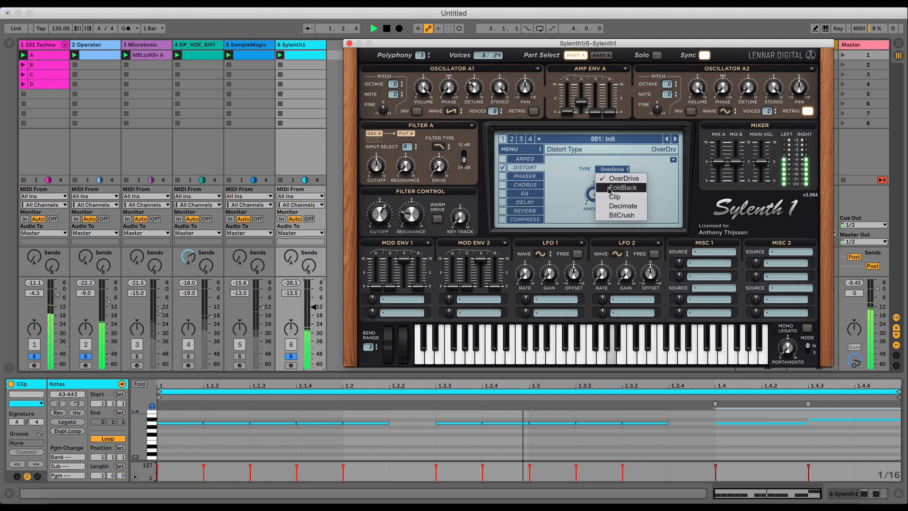
click(617, 187)
click(610, 170)
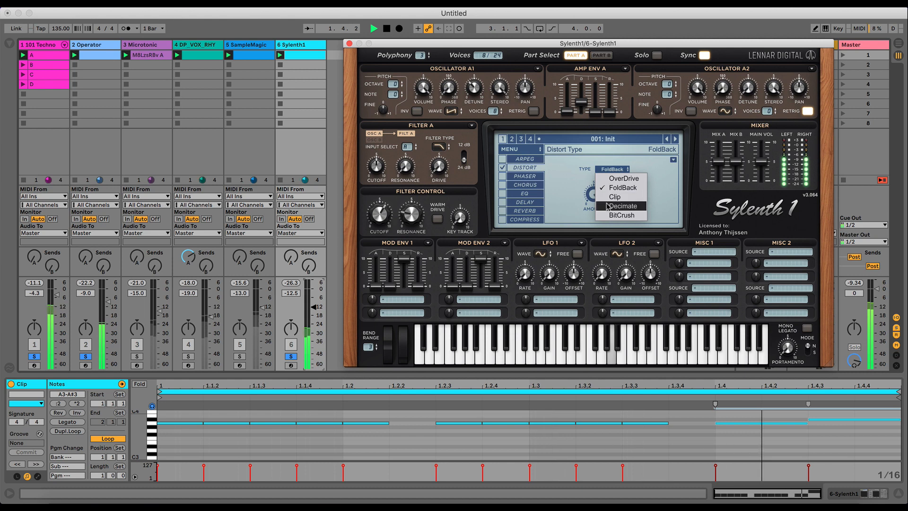
click(615, 196)
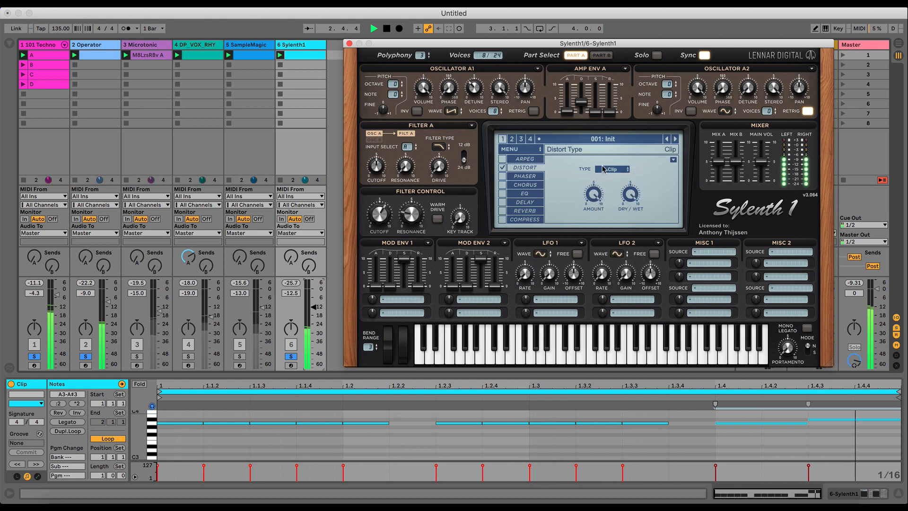
key(space)
key(space)
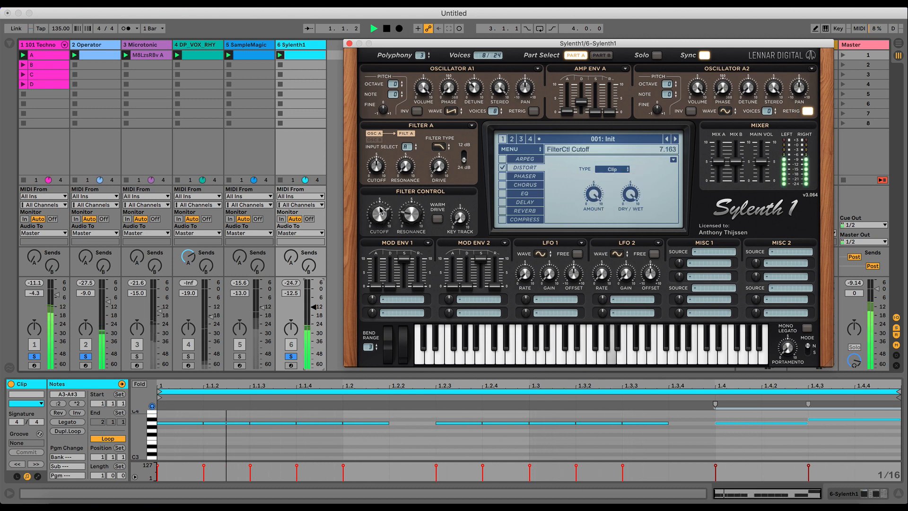
- Try the Decimate, Clip, OverDrive and FoldBack distortion types at amount 10 and switch the Distort effect off
click(611, 169)
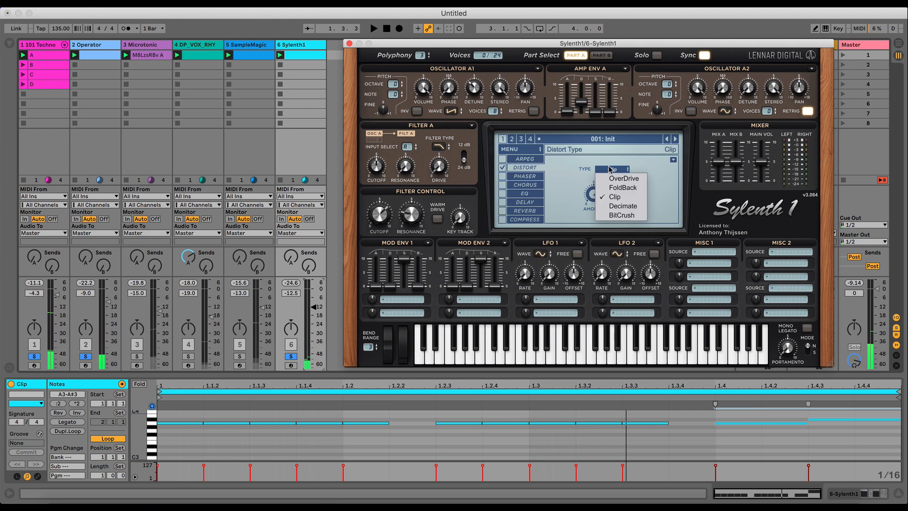
click(609, 210)
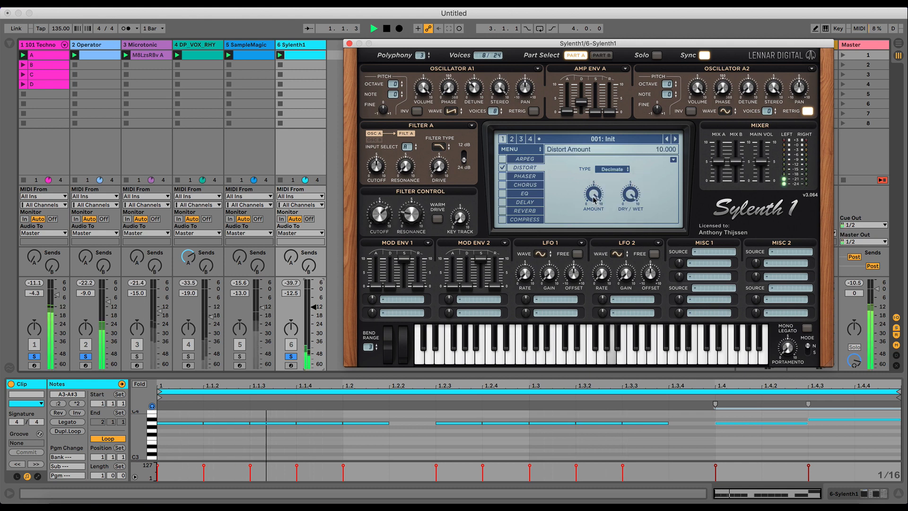
click(608, 169)
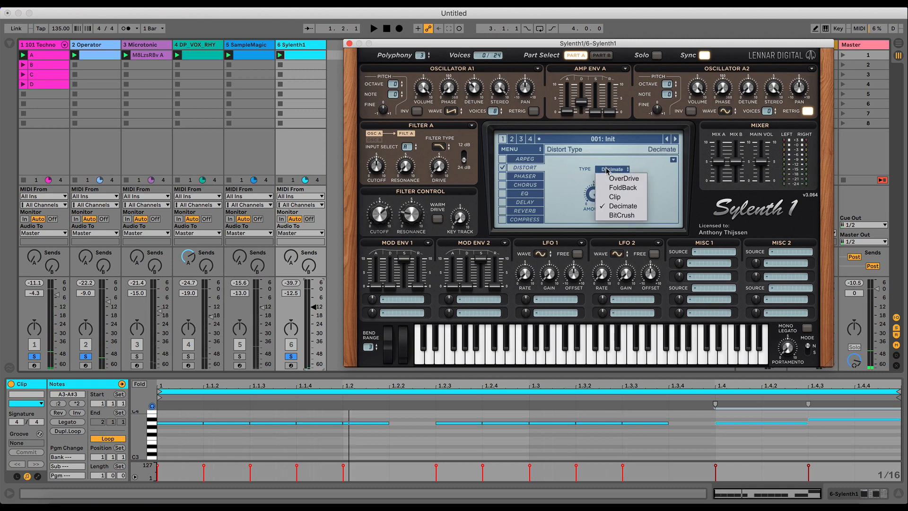
click(614, 197)
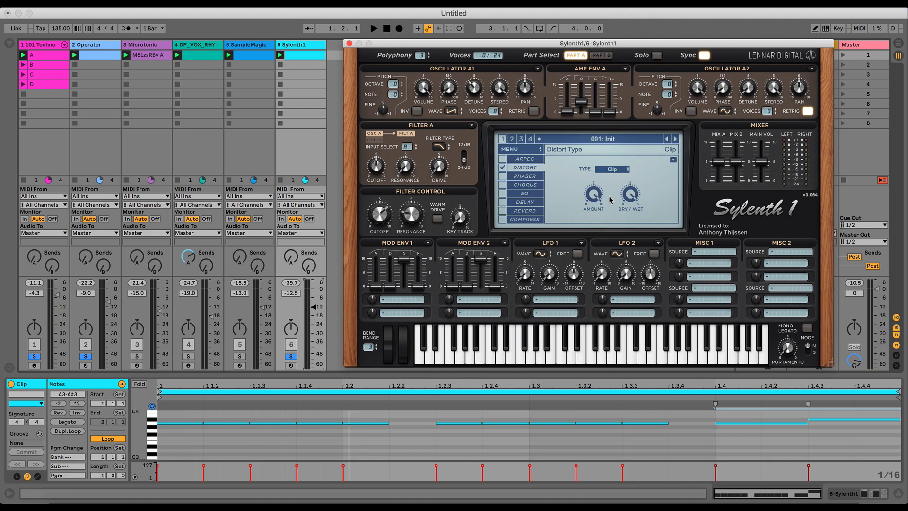
click(611, 169)
click(617, 178)
click(611, 169)
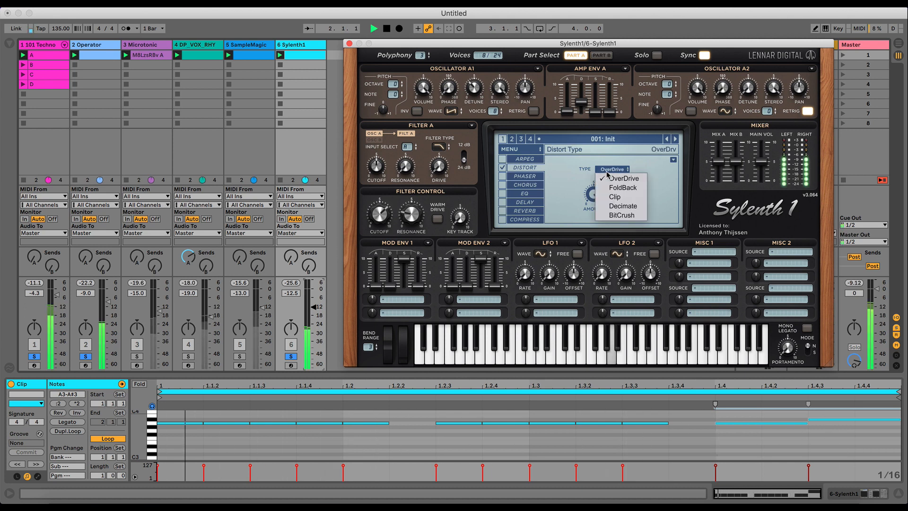
click(611, 184)
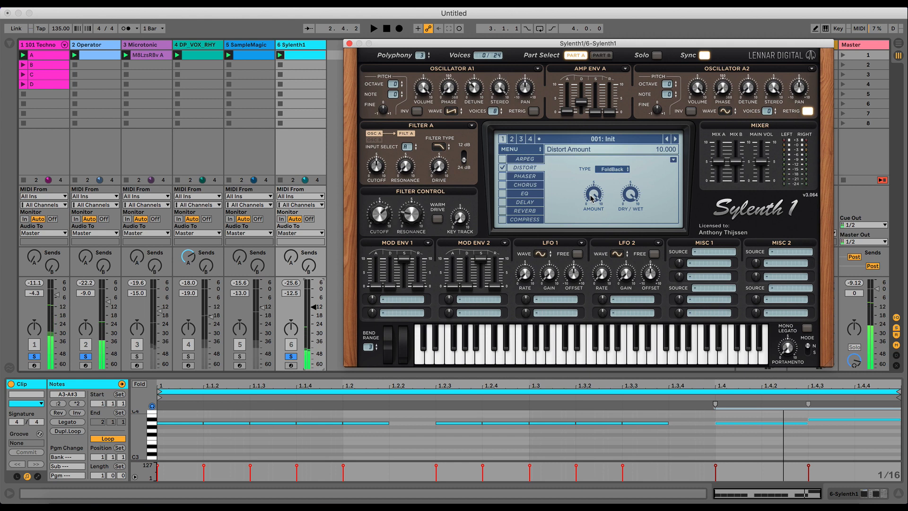
click(503, 168)
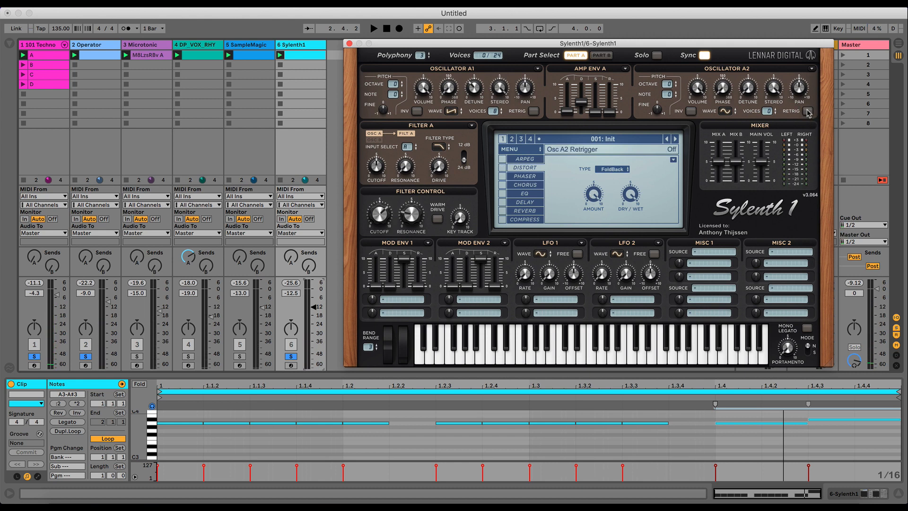
- Disable retrigger on Oscillator A2 and set it to the Noise waveform with 1 voice
click(735, 112)
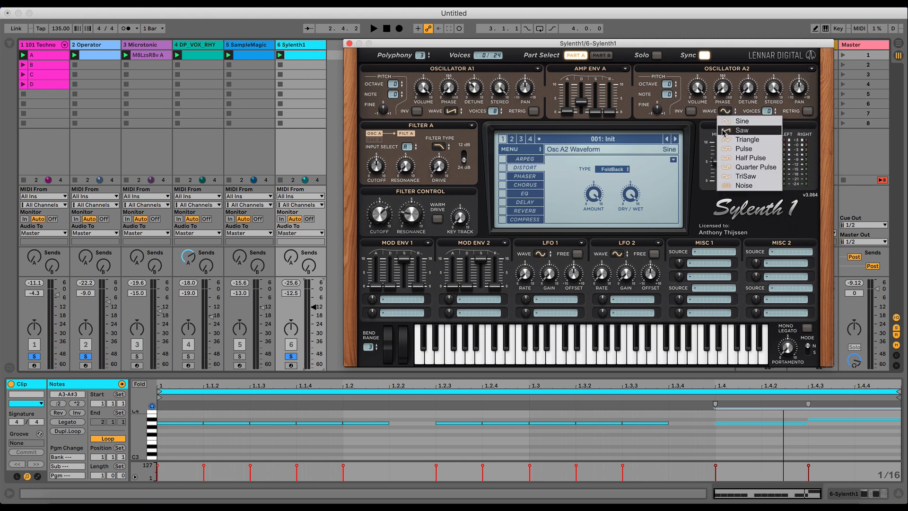
click(730, 186)
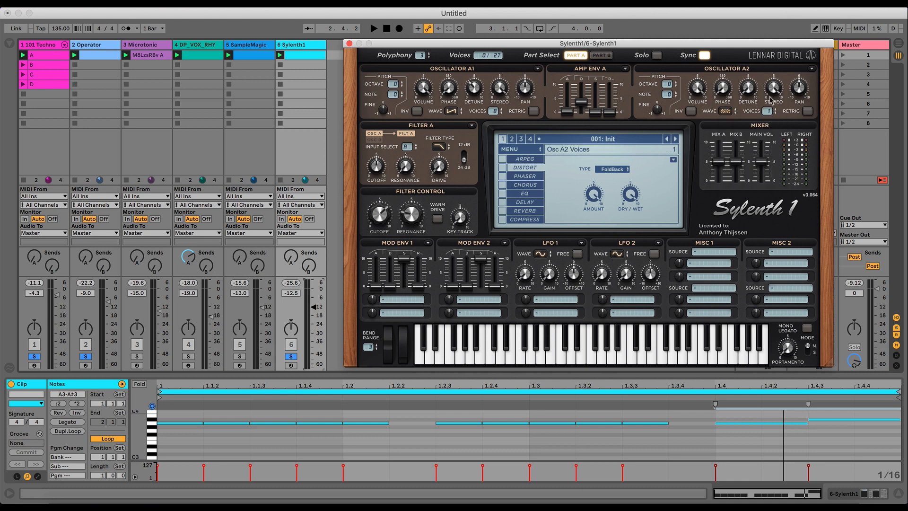
- Lower Oscillator A2's volume to about 3.92 and set the filter control cutoff to about 6.41 during playback
key(space)
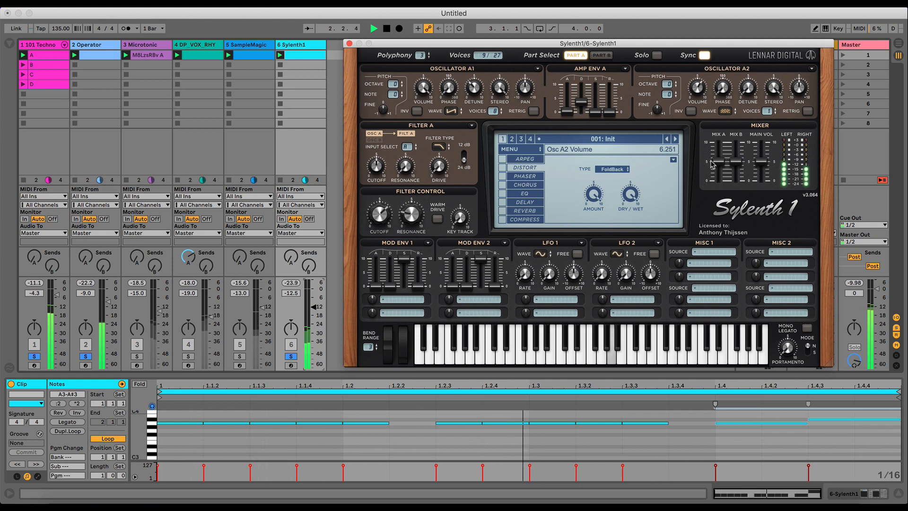
drag(582, 102, 582, 95)
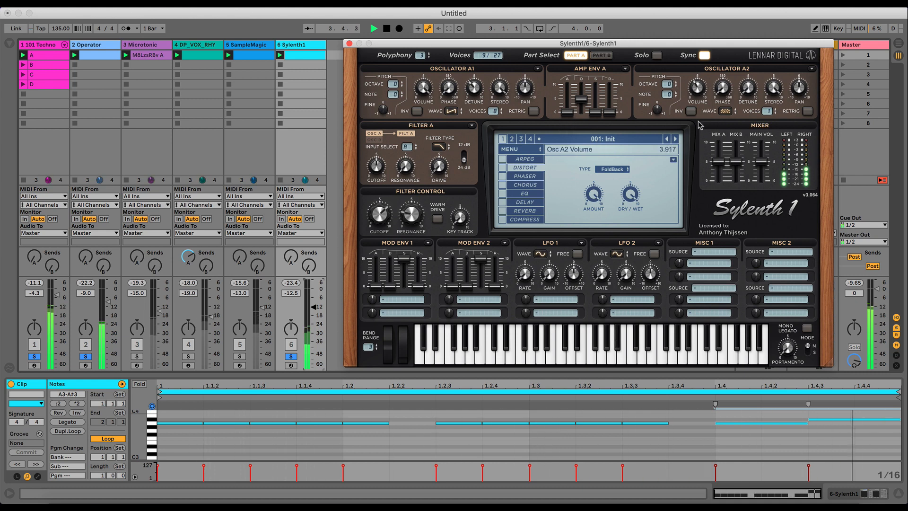
key(space)
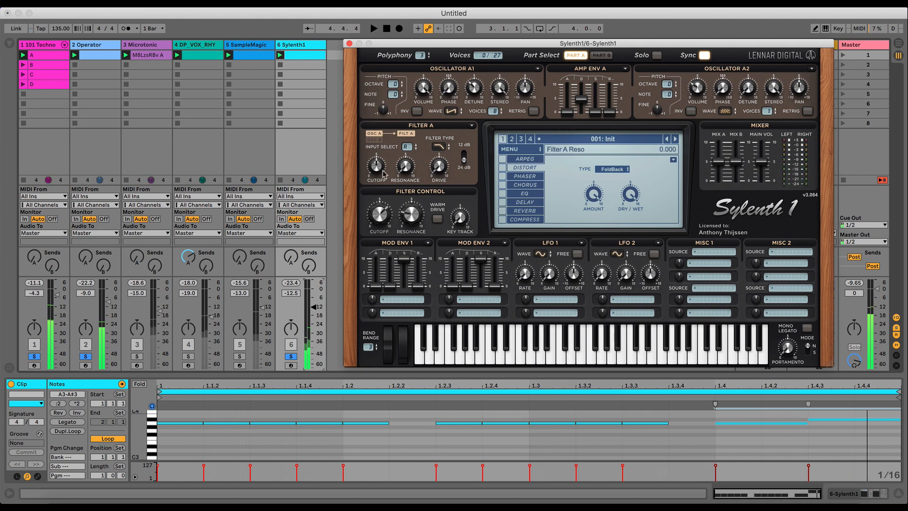
key(space)
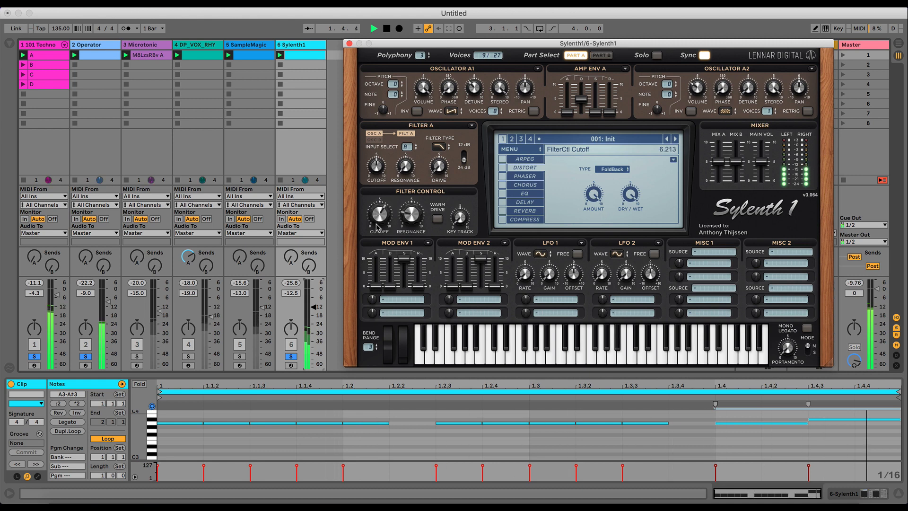
drag(376, 223, 376, 220)
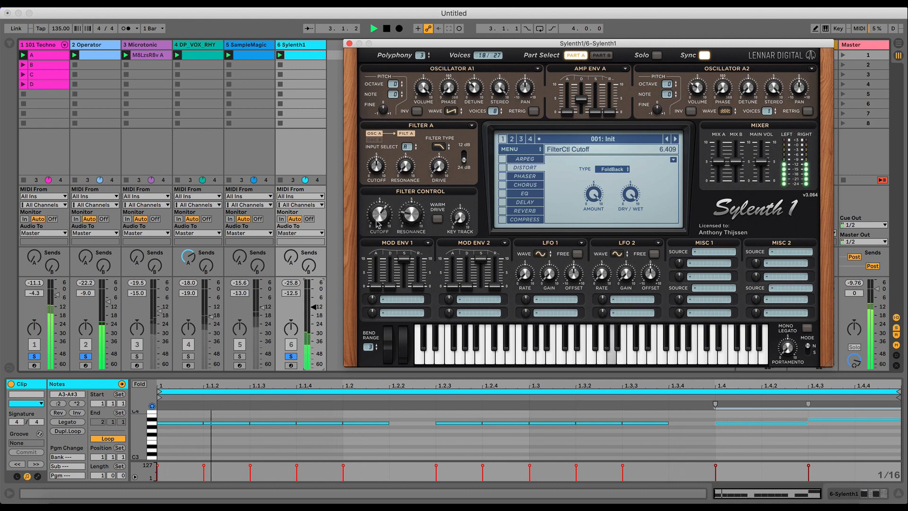
key(space)
- Add Decapitator from the FX collection to the Sylenth1 track, between the synth and FabFilter Pro-Q 3
key(super+alt+p)
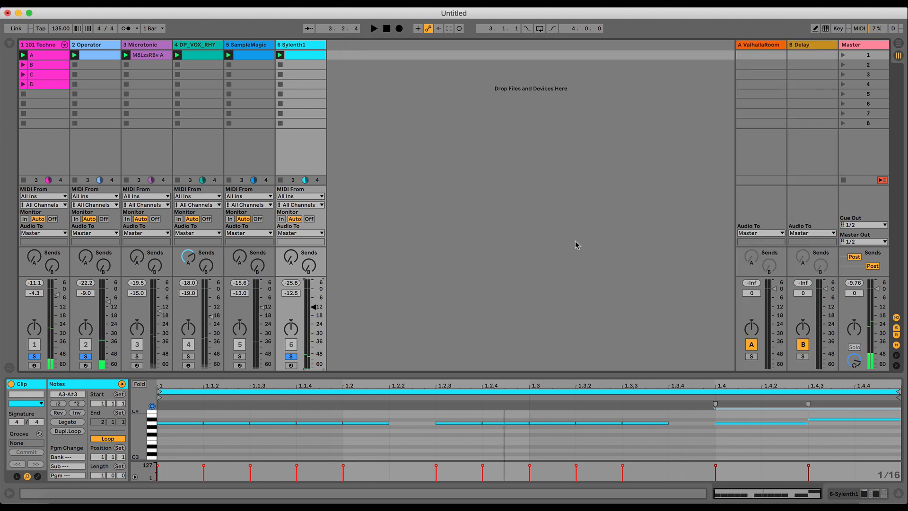
click(865, 494)
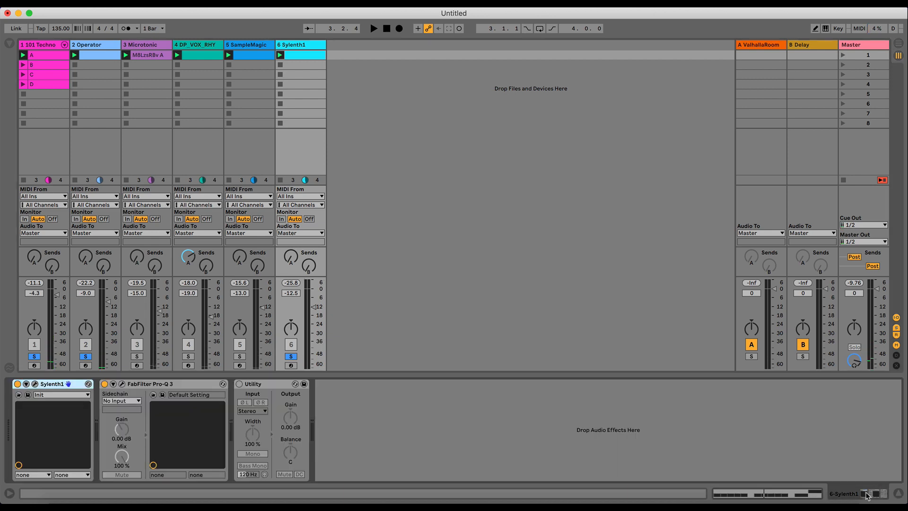
click(10, 44)
click(23, 77)
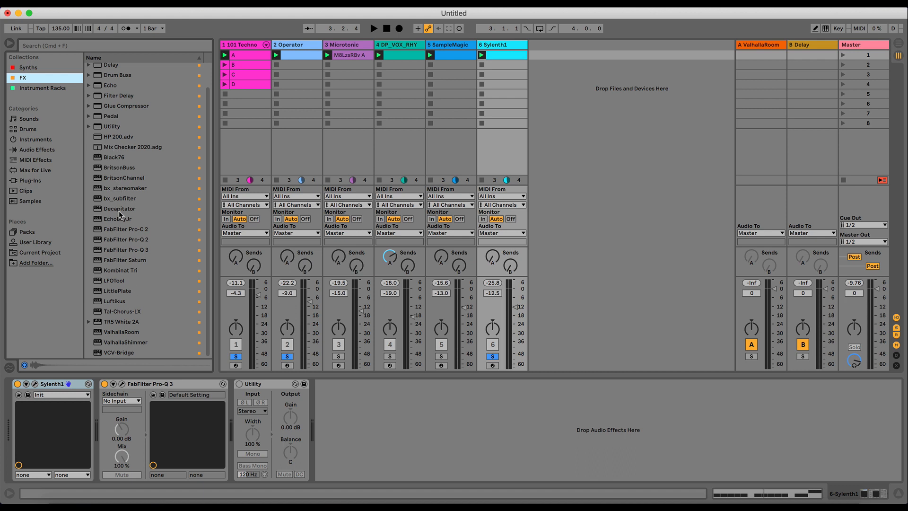
drag(119, 209, 67, 467)
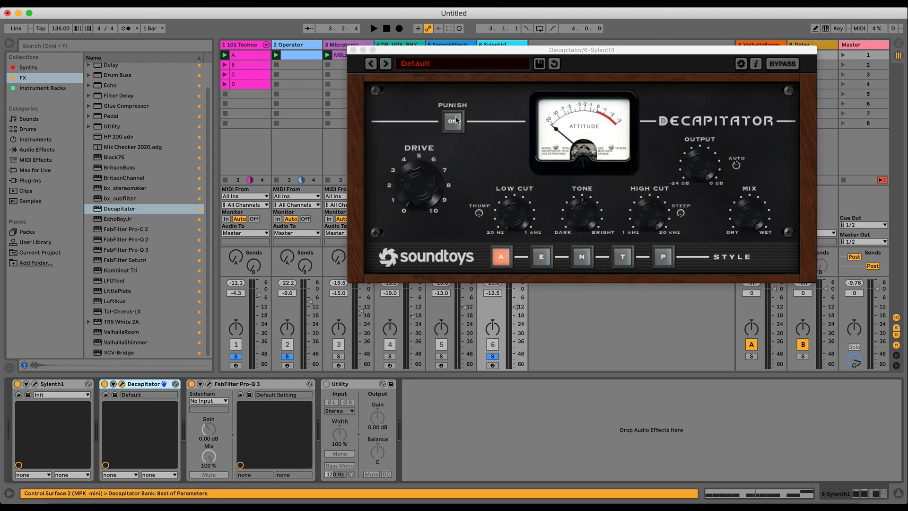
- Switch on Decapitator's Punish mode, audition it and lower the Sylenth1 track's volume to -14.4 dB
click(456, 120)
key(space)
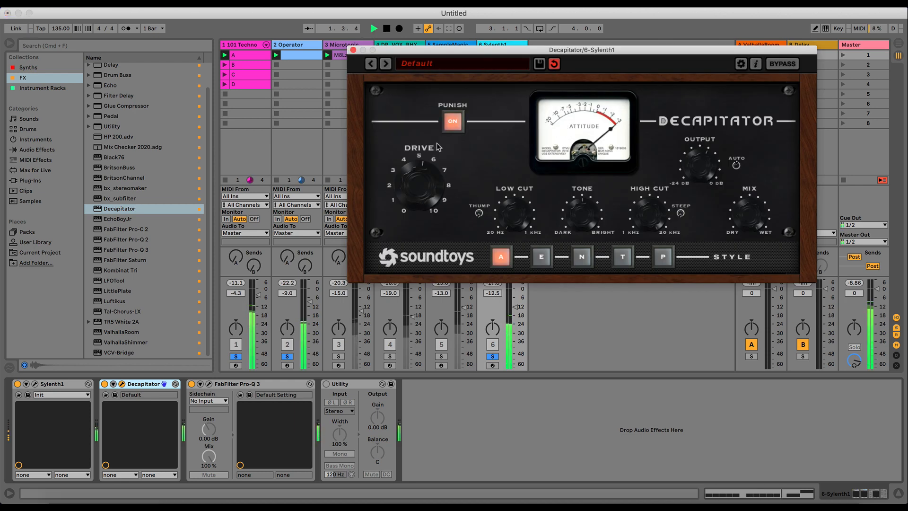
key(space)
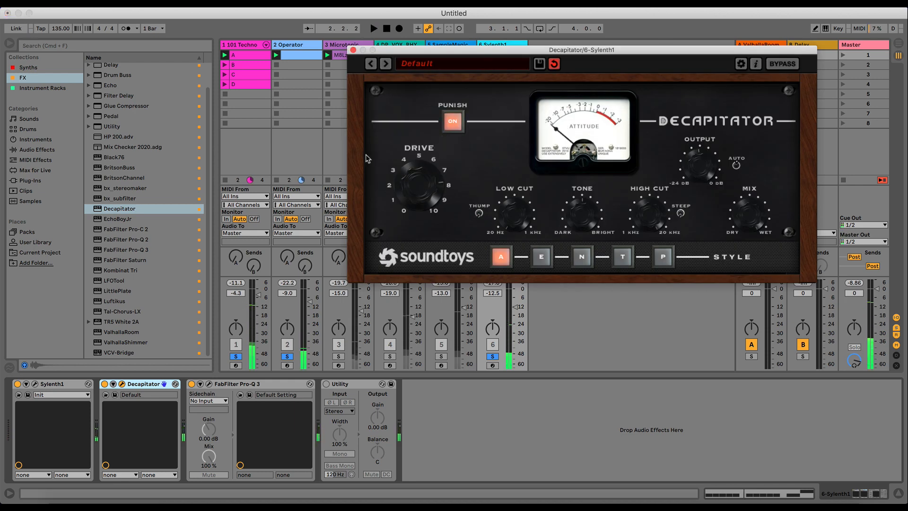
key(space)
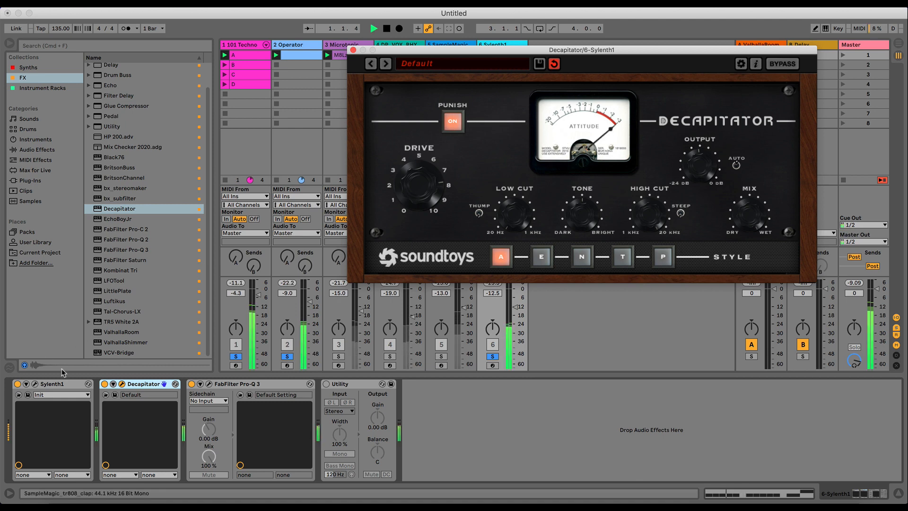
key(space)
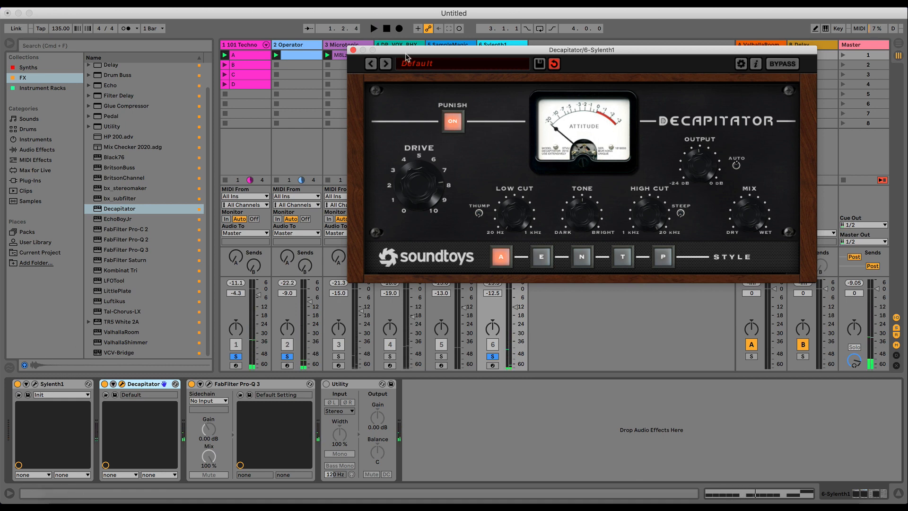
drag(406, 54, 423, 44)
drag(515, 307, 515, 315)
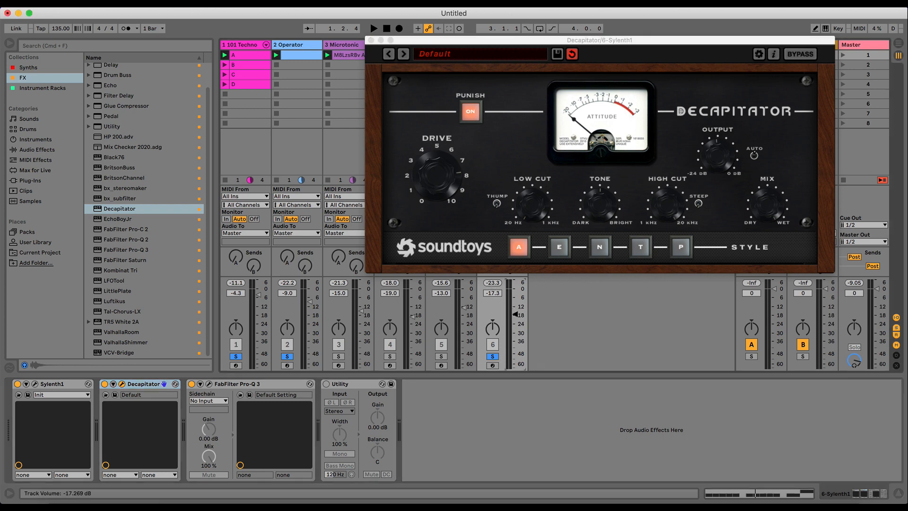
- Reopen the Sylenth1 synth and reduce Oscillator A2's noise volume to about 2.37 during playback
click(52, 383)
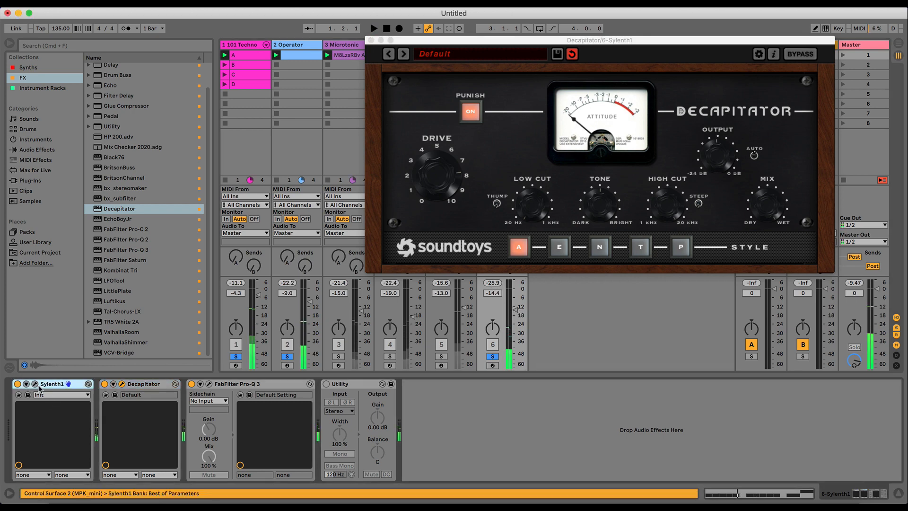
click(35, 383)
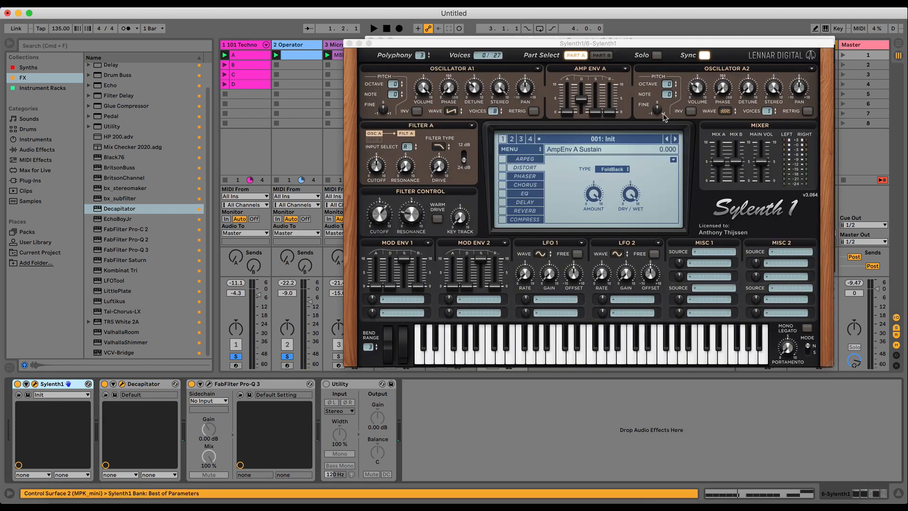
key(space)
drag(697, 90, 698, 166)
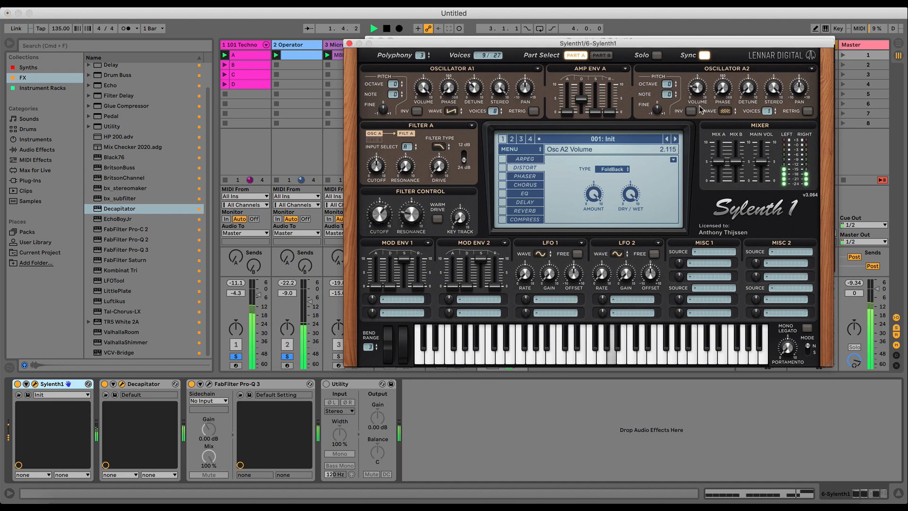
key(space)
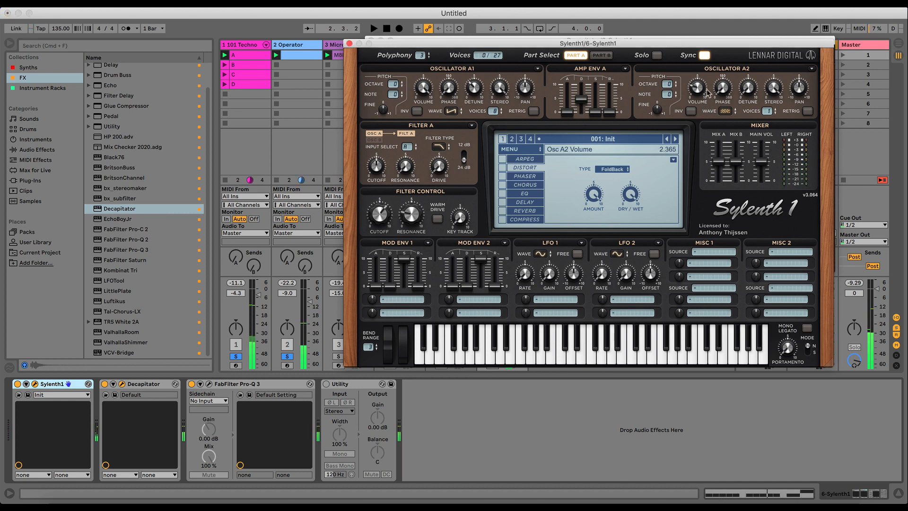
- Raise the decay and release of Sylenth1's Amp Env A during playback and close the plug-in windows
key(space)
mouse_move(581, 106)
mouse_down()
mouse_move(583, 96)
mouse_move(610, 103)
mouse_move(581, 104)
mouse_up()
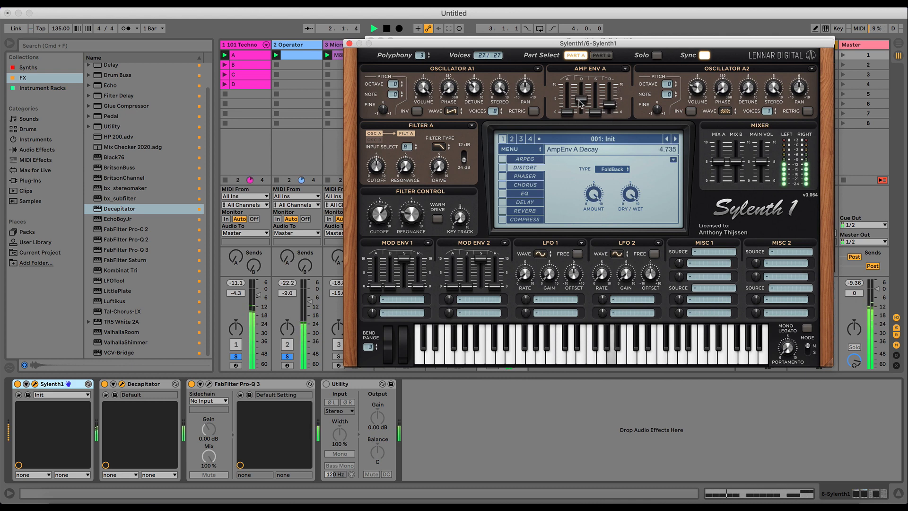
key(space)
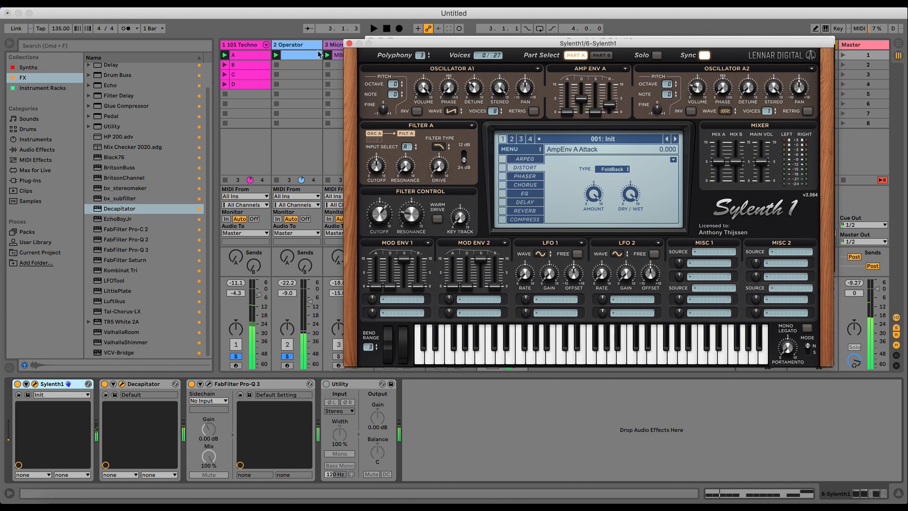
click(349, 43)
click(374, 44)
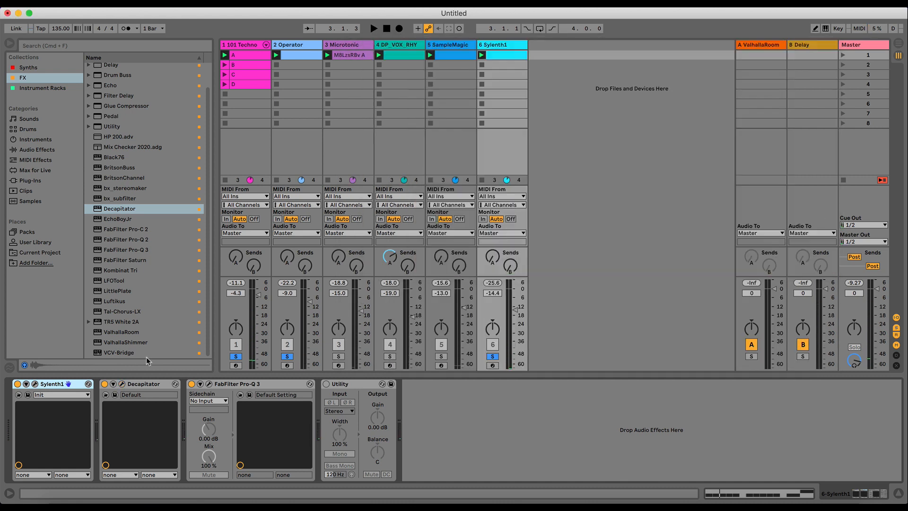
- Add a 12 dB/oct low cut at about 480 Hz with Q about 1.07 in the Sylenth1 track's Pro-Q 3
click(209, 385)
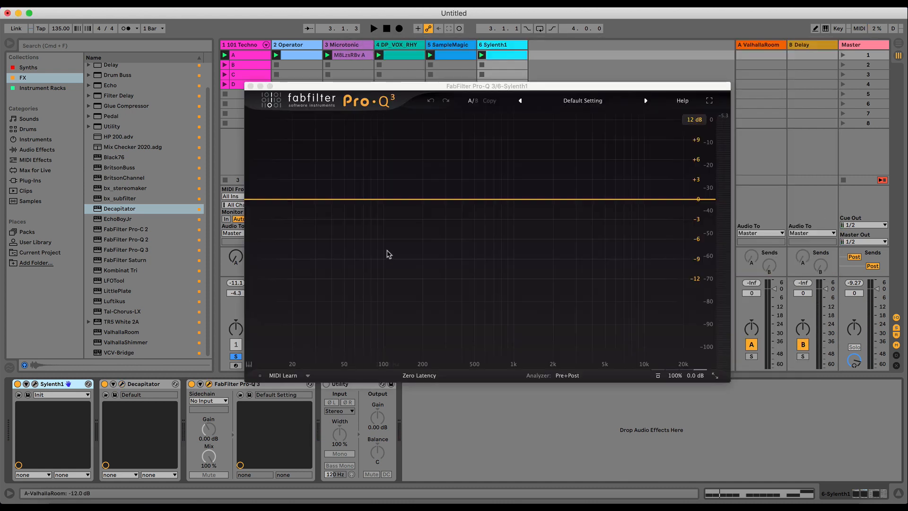
click(420, 200)
key(space)
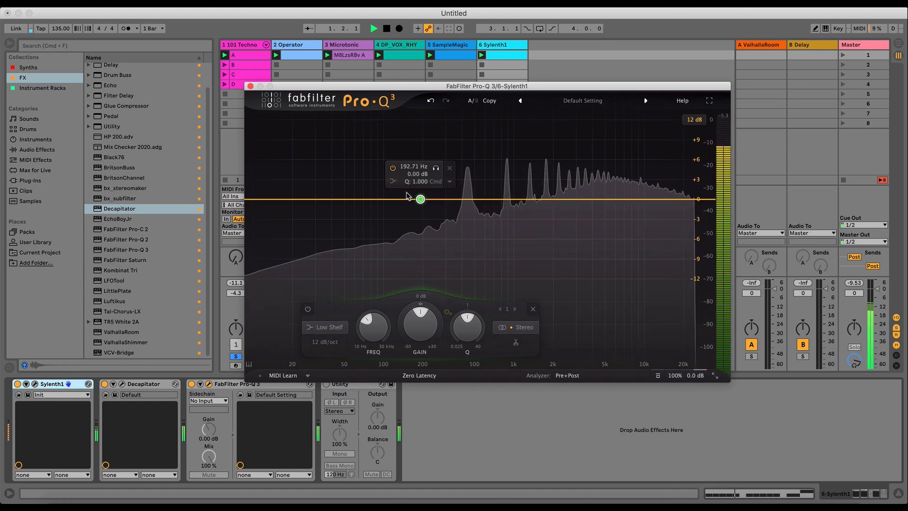
key(space)
click(393, 183)
click(415, 191)
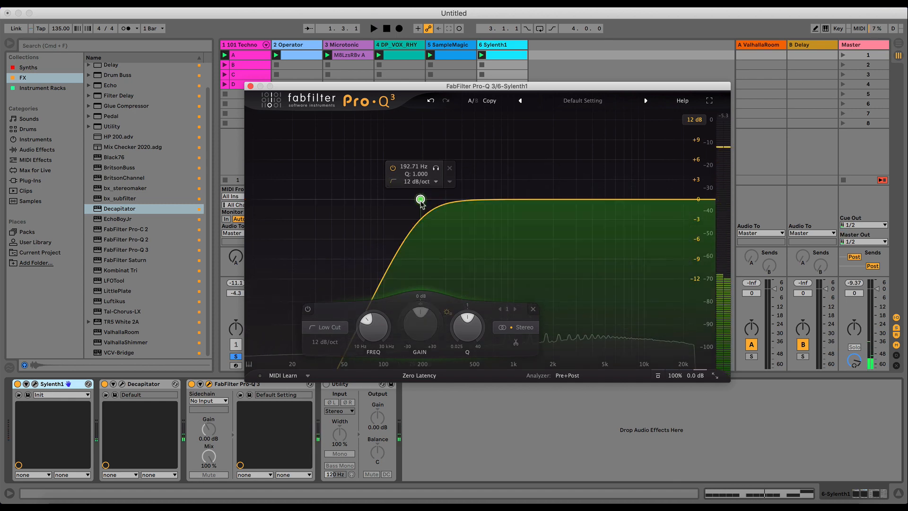
key(space)
drag(420, 200, 473, 196)
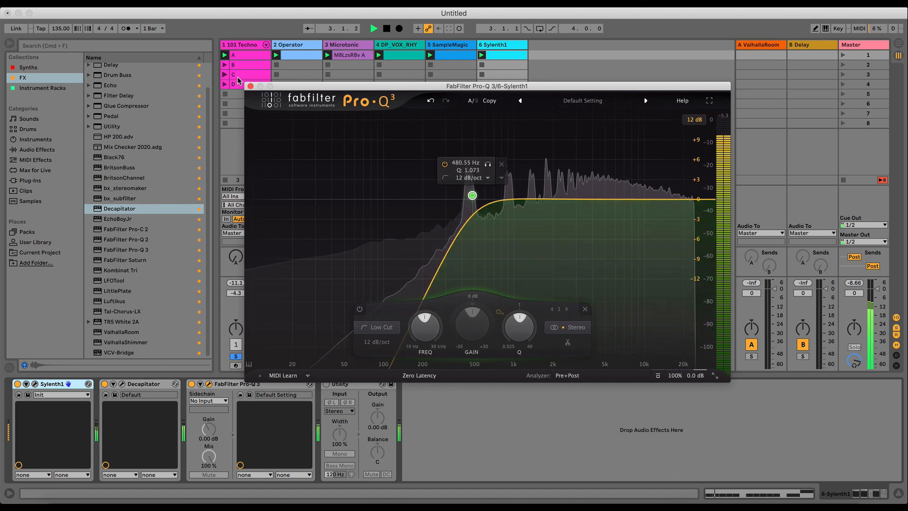
click(251, 86)
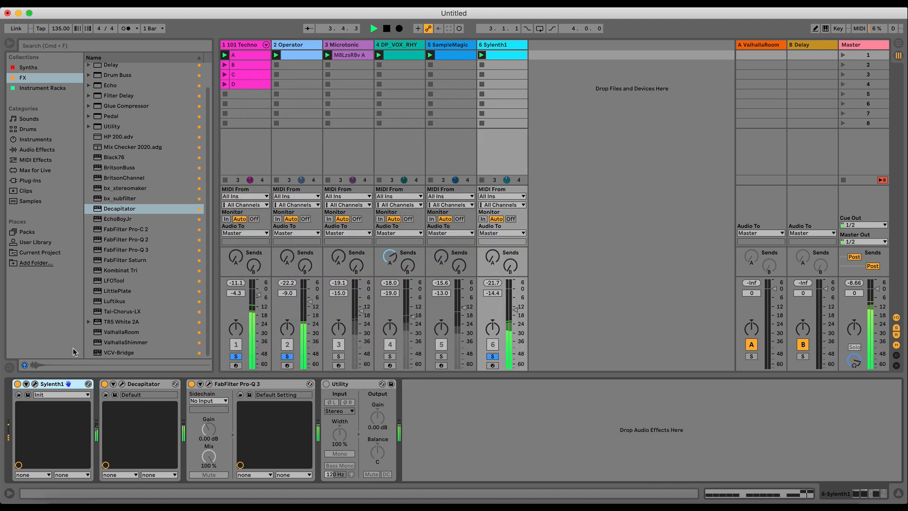
- Fine-tune the decay of Sylenth1's Amp Env A to about 5.09 while listening to the loop
click(35, 384)
key(space)
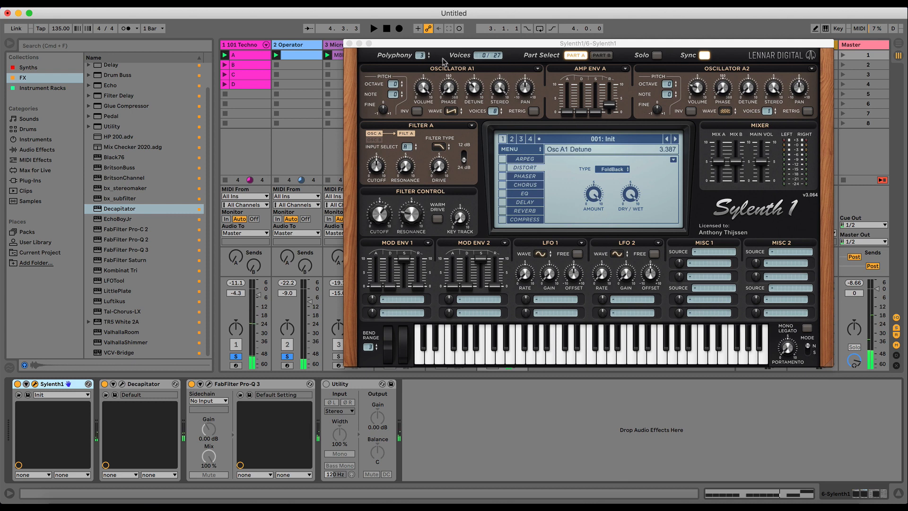
click(350, 44)
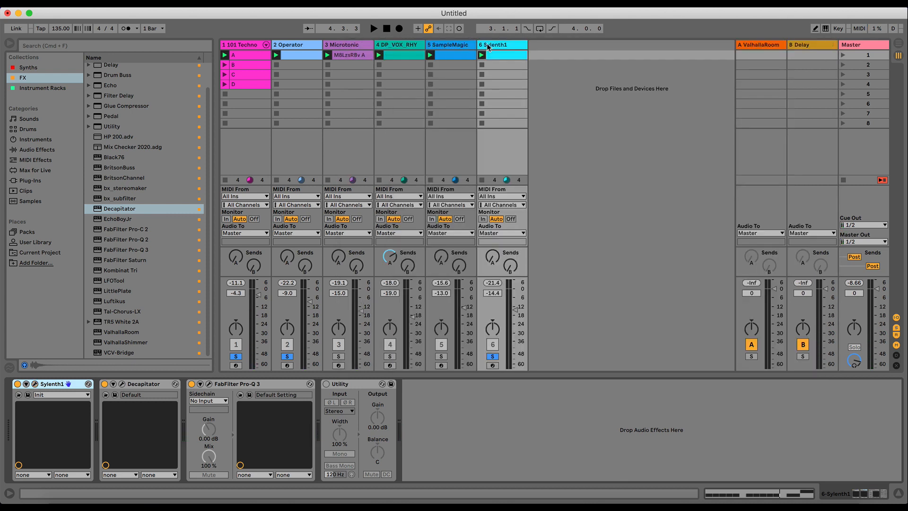
click(34, 384)
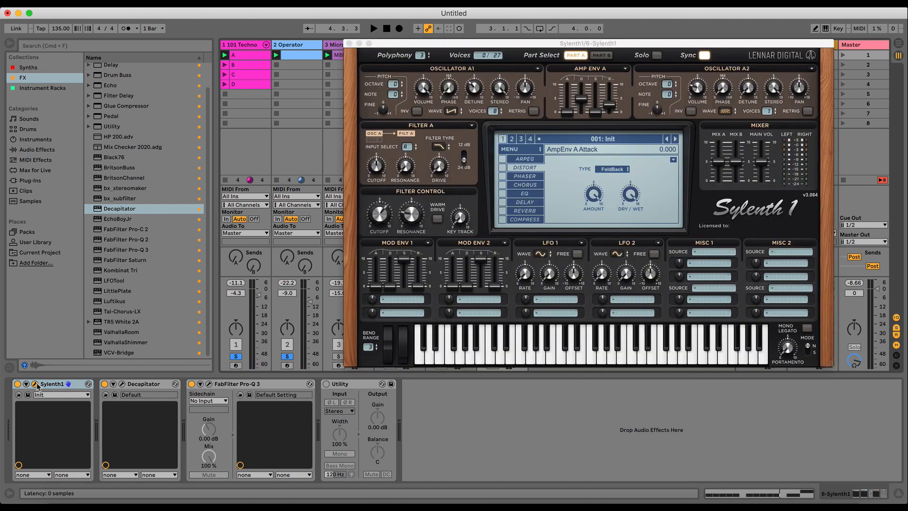
key(space)
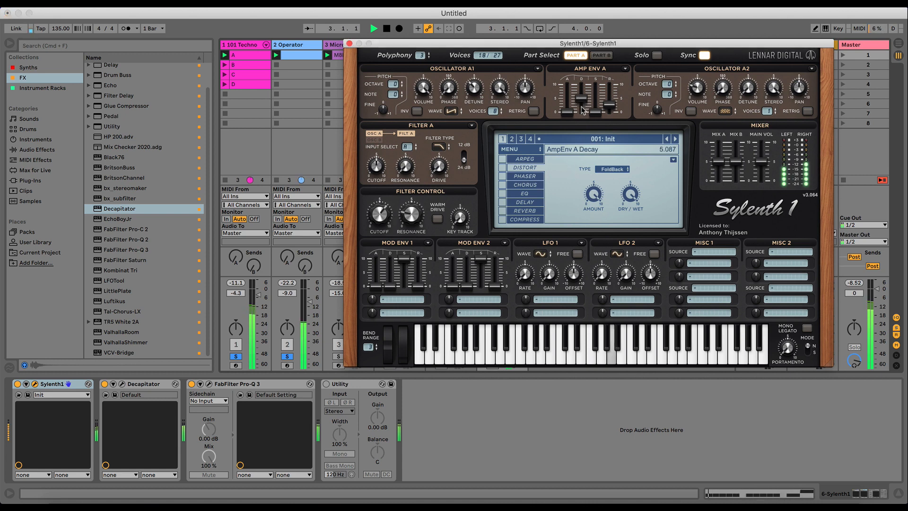
drag(583, 102, 584, 108)
key(space)
click(350, 43)
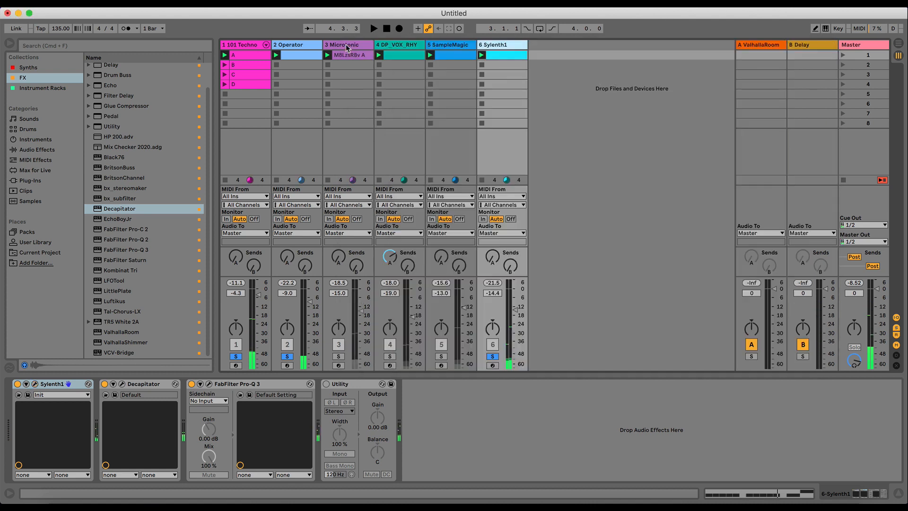
- Raise the Sylenth1 track's ValhallaRoom send, set its Delay send to -7.3 dB and its volume to -17.0 dB
key(space)
drag(492, 263, 493, 257)
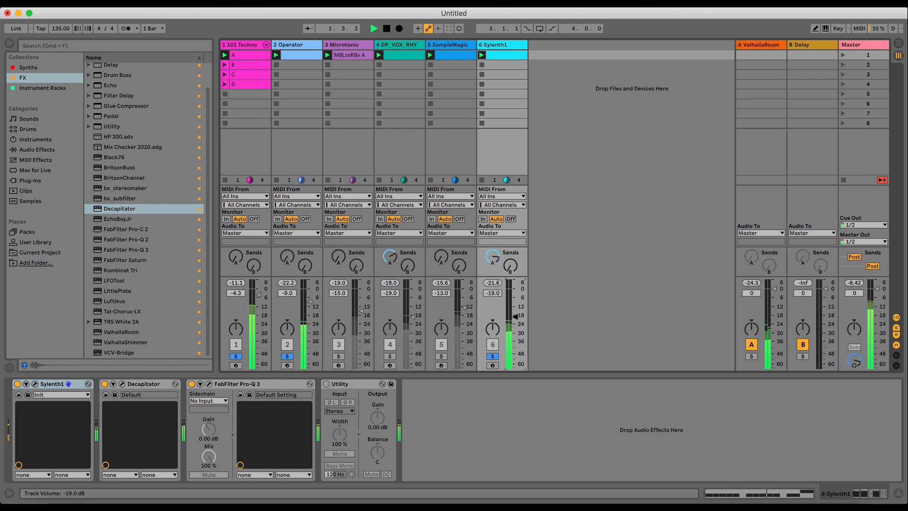
drag(515, 311, 515, 315)
drag(511, 266, 511, 251)
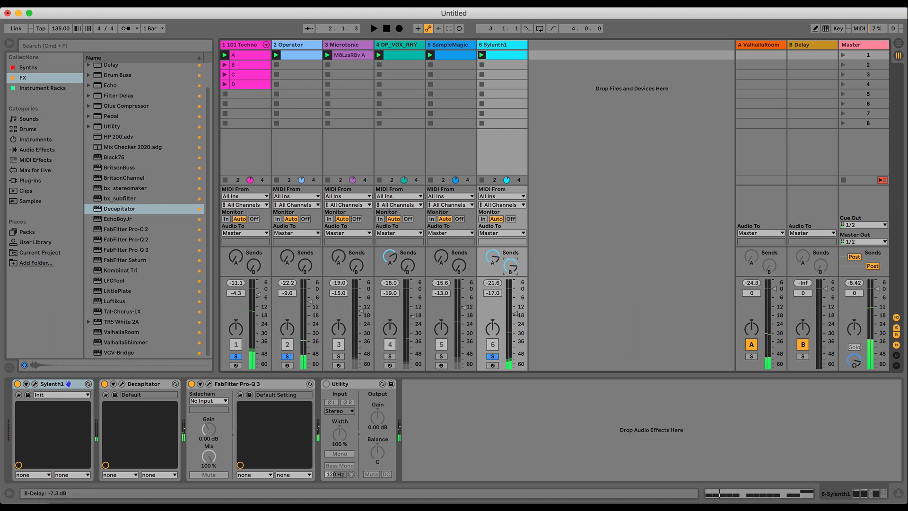
- Turn on Ping Pong mode for the Delay on return track B while listening to the loop
click(806, 44)
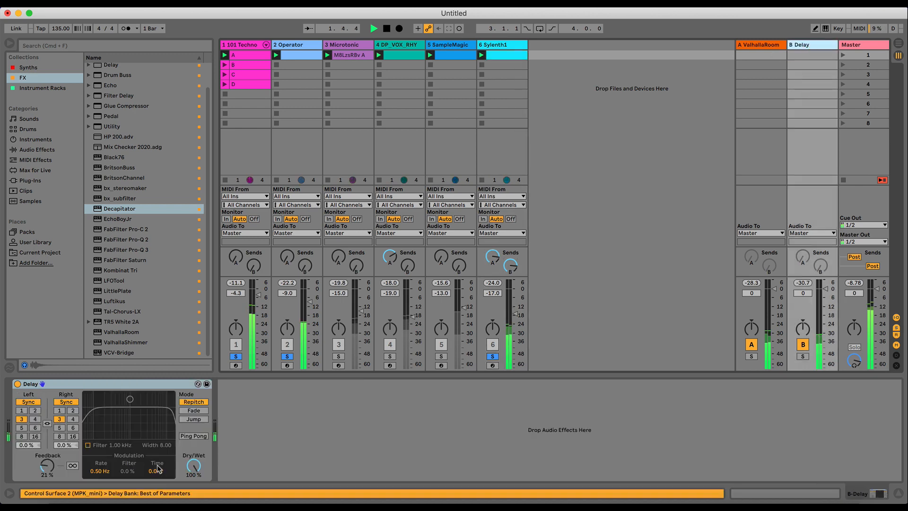
key(space)
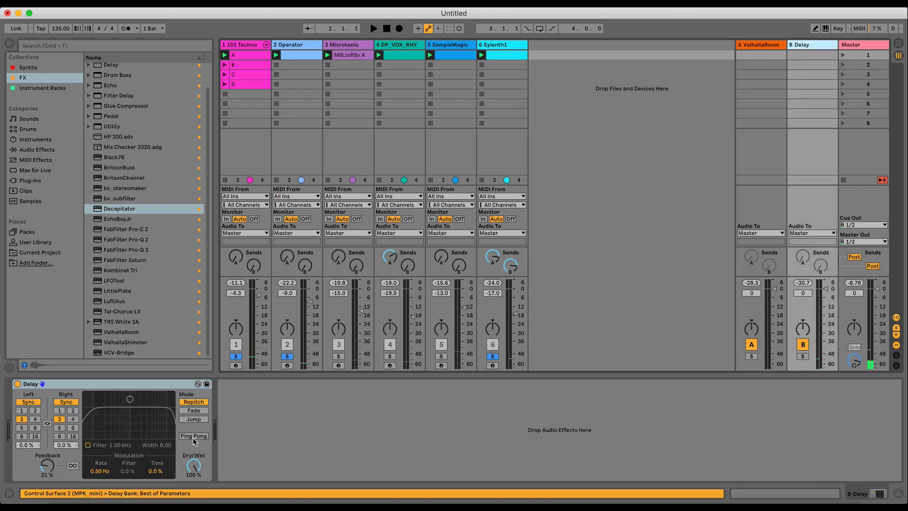
key(space)
click(193, 438)
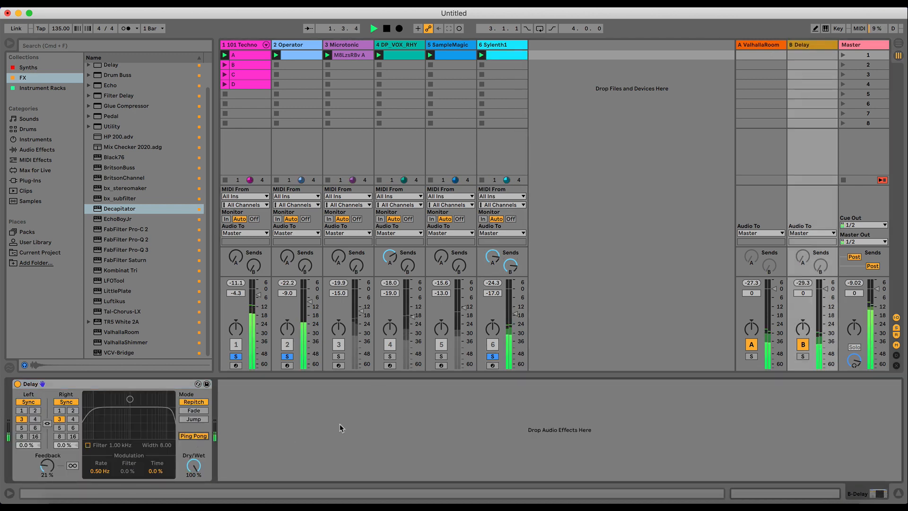
key(space)
- Turn the Sylenth1 track's Delay send fully down and set its volume to -18.4 dB
key(space)
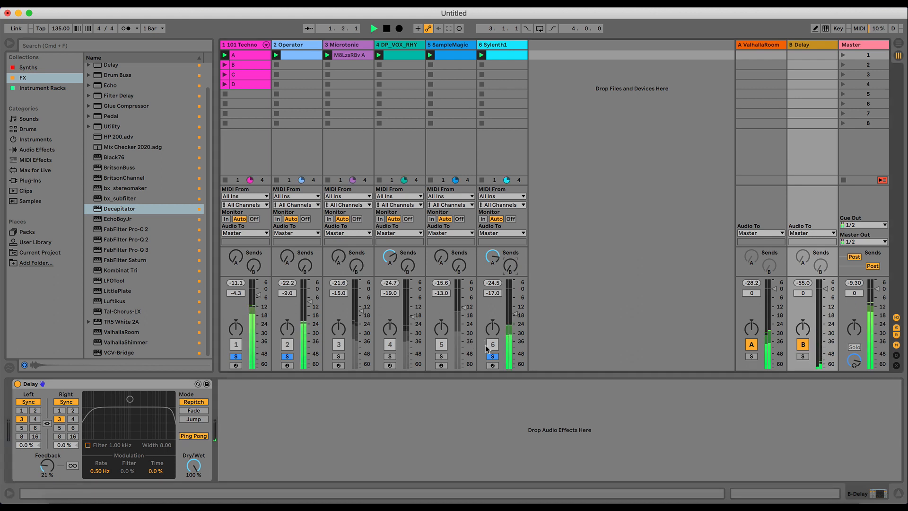
drag(511, 323, 515, 316)
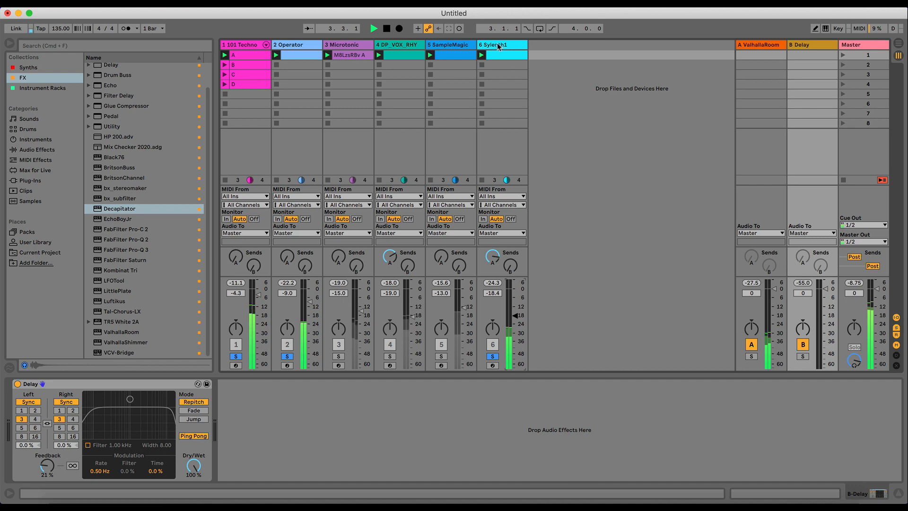
click(499, 46)
key(space)
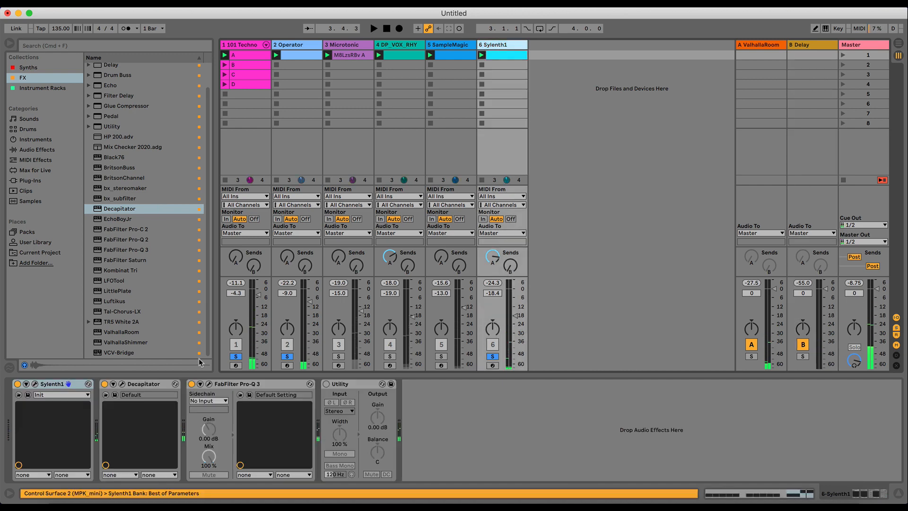
- Try Tal-Chorus-LX at the end of the Sylenth1 track's device chain during playback and delete it again
click(208, 384)
click(208, 384)
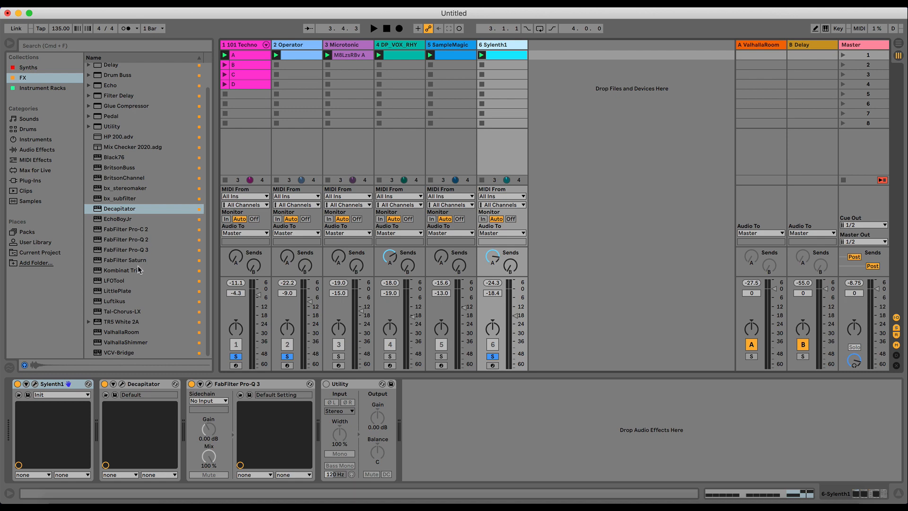
scroll(138, 265, up, 1)
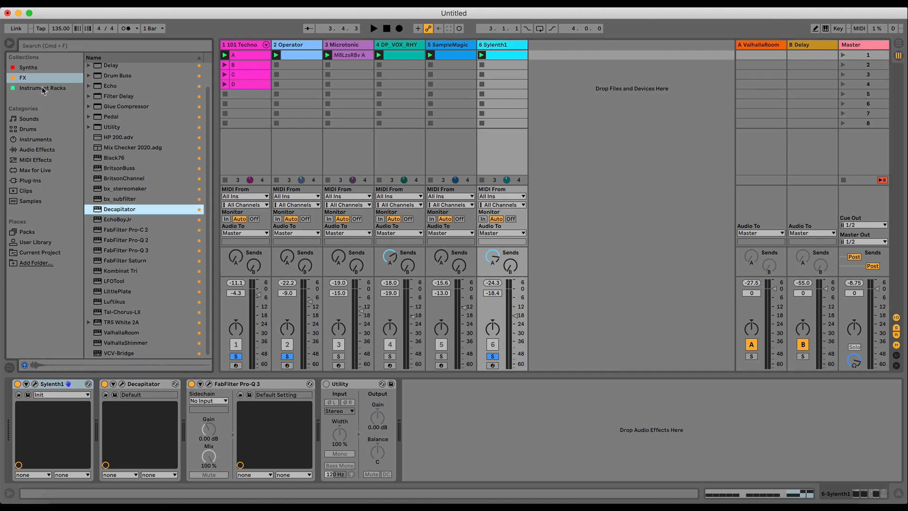
scroll(124, 245, up, 1)
scroll(124, 245, down, 1)
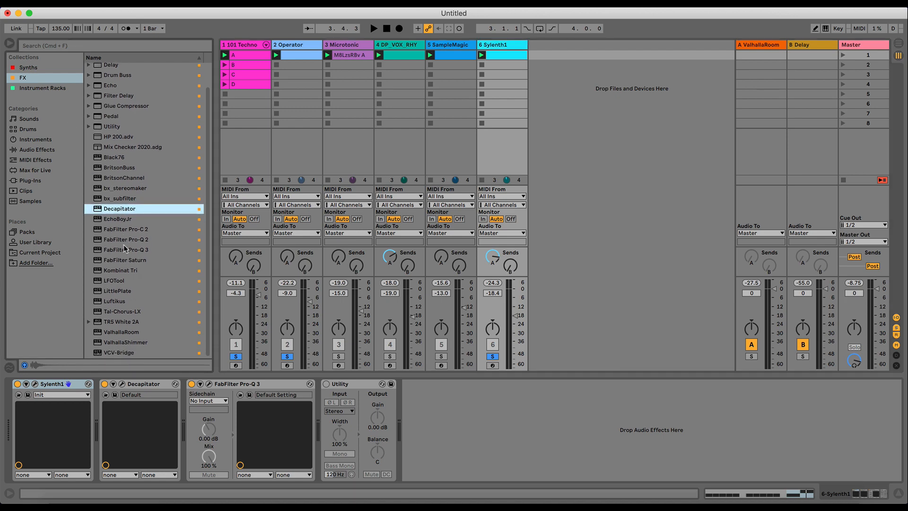
double_click(112, 310)
key(space)
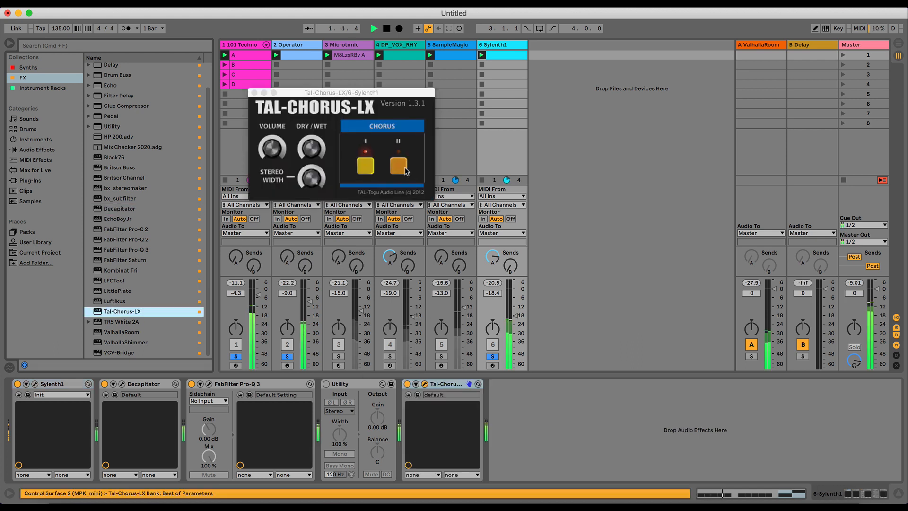
click(278, 159)
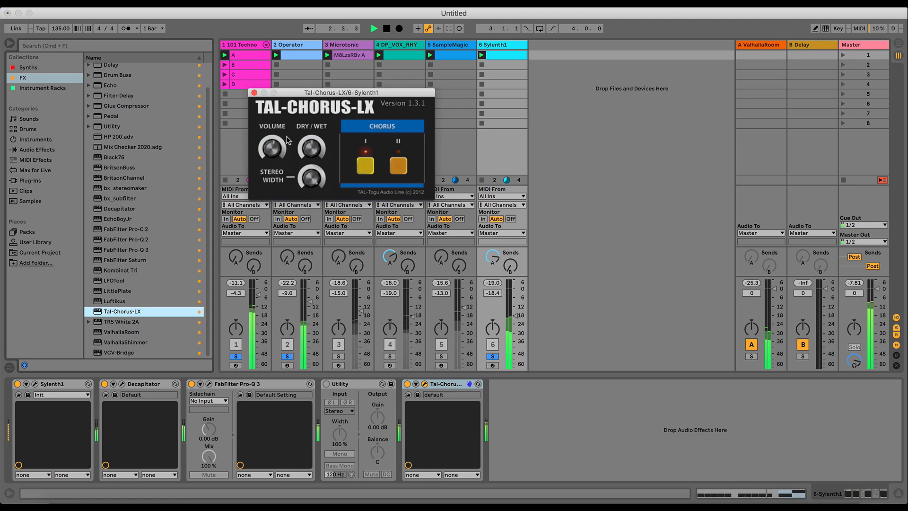
click(254, 92)
key(space)
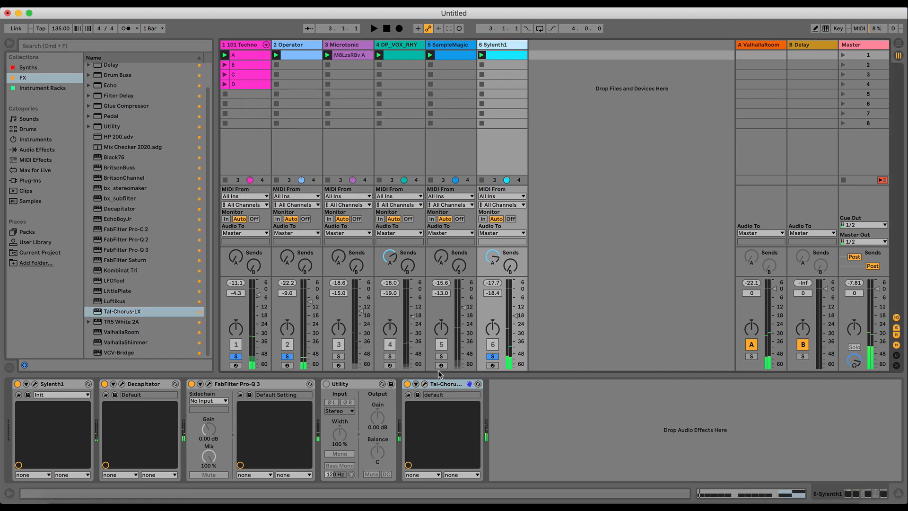
key(Delete)
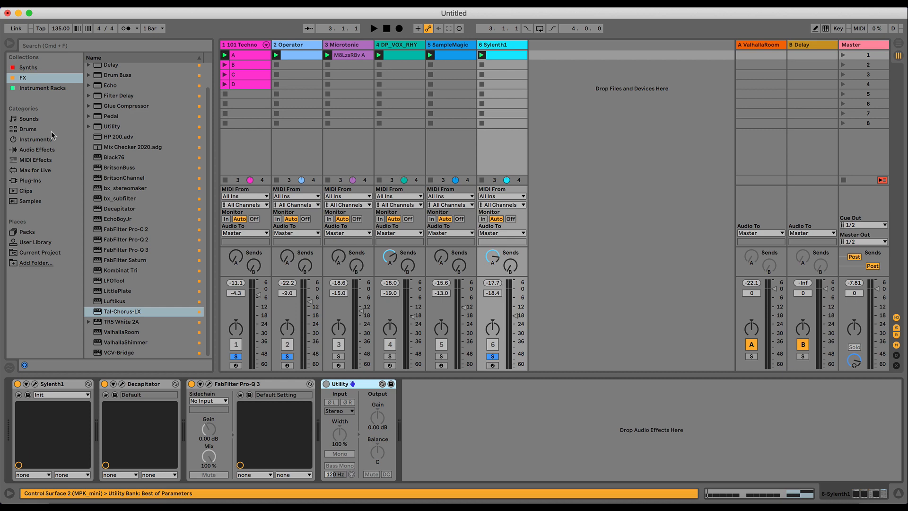
- Insert a Flanger between Decapitator and Pro-Q 3 on the Sylenth1 track and audition its Metallic and Swirling presets
click(30, 149)
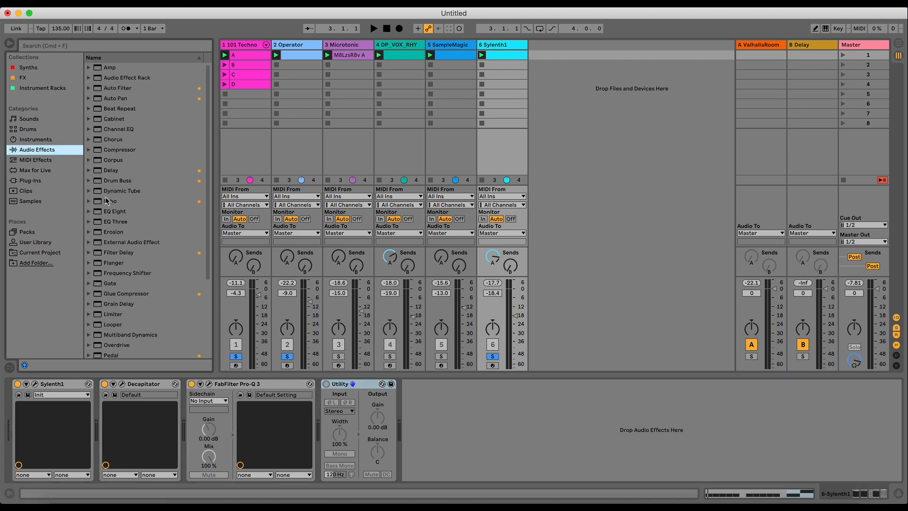
drag(114, 265, 173, 386)
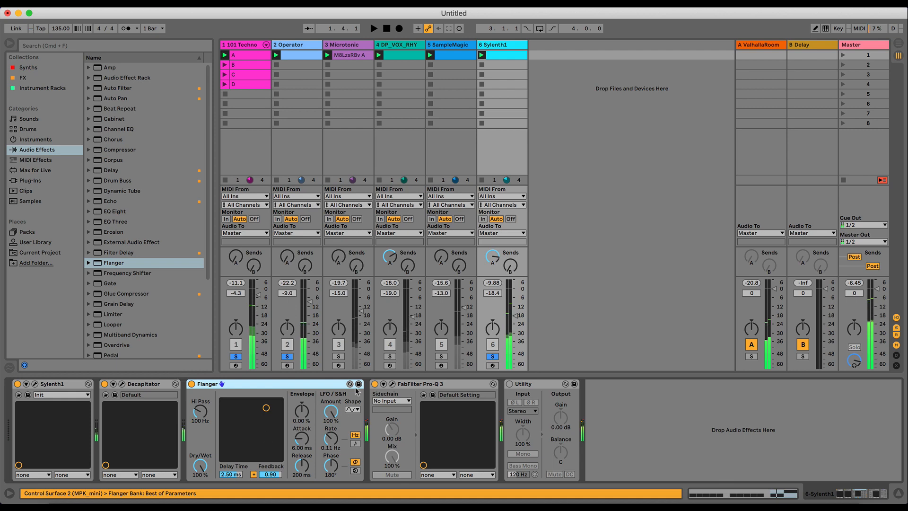
key(q)
scroll(174, 291, down, 3)
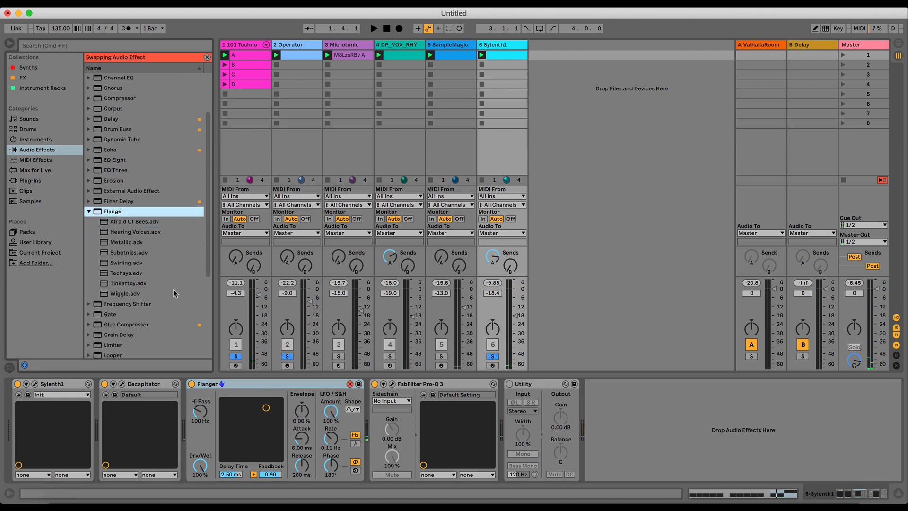
double_click(120, 242)
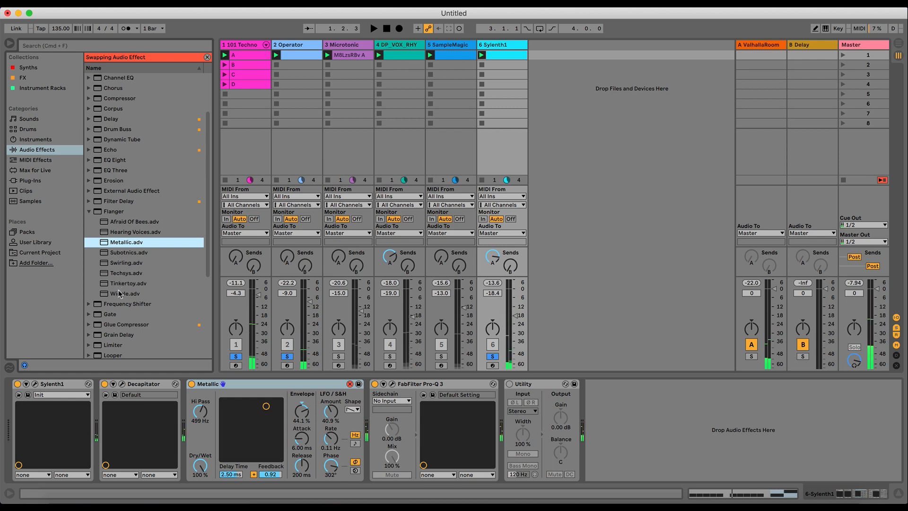
double_click(120, 264)
key(space)
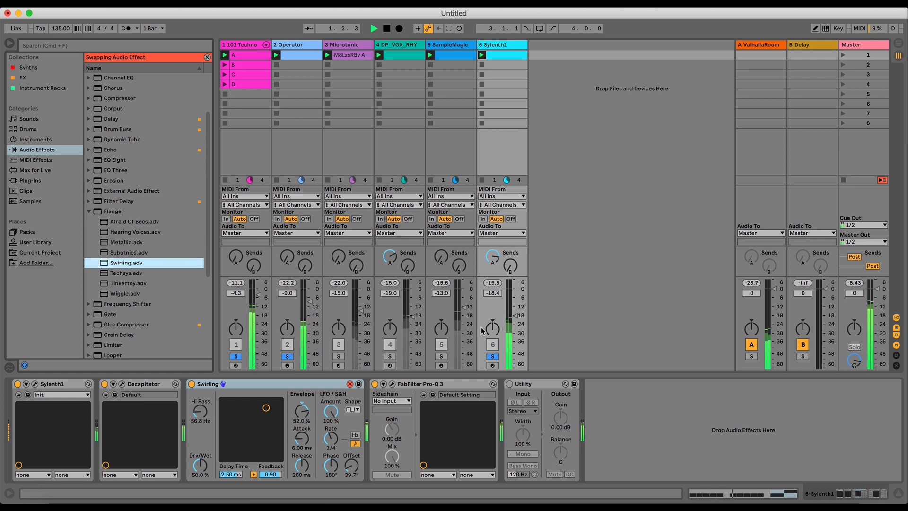
- Solo only the Sylenth1 track and swap the flanger's preset to Techsys during playback
click(494, 357)
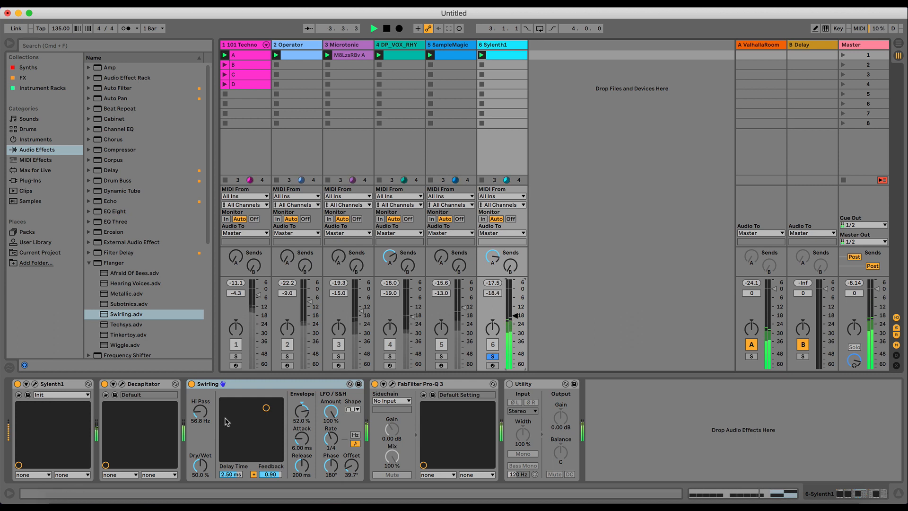
key(space)
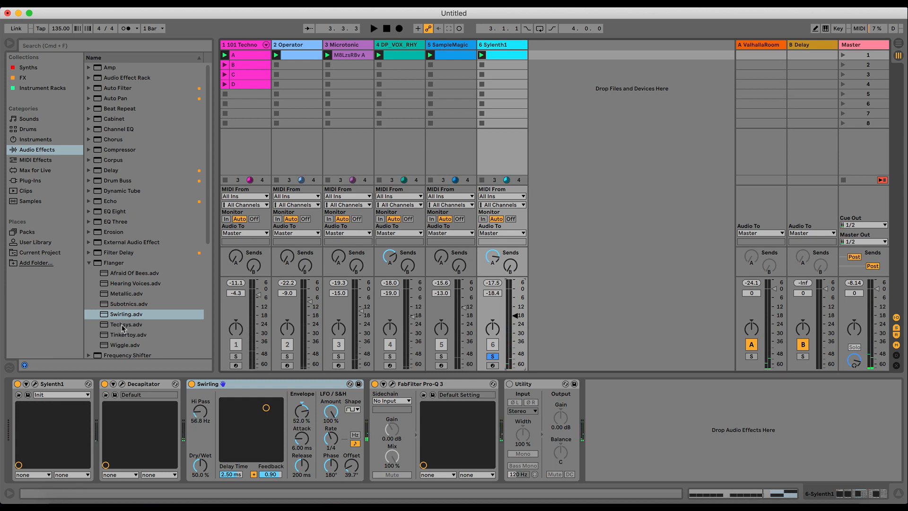
click(351, 386)
double_click(129, 336)
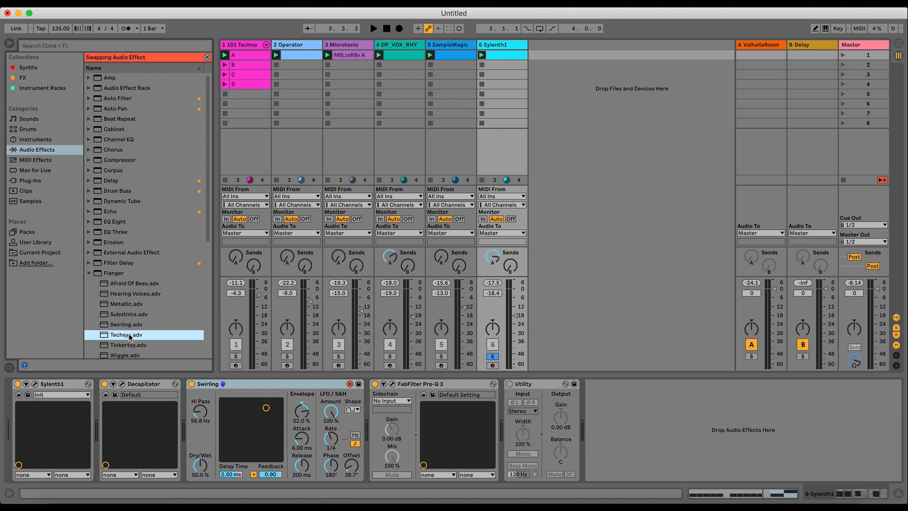
key(space)
scroll(129, 339, down, 2)
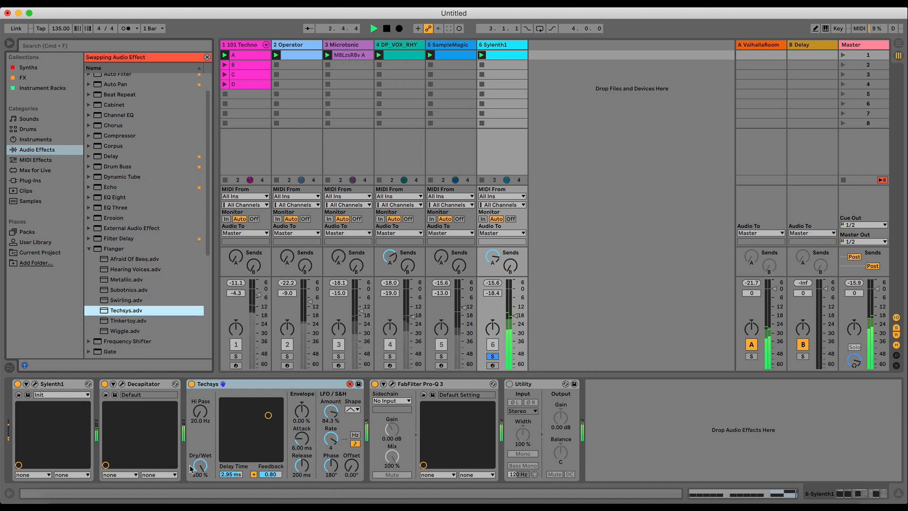
- Set the Techsys flanger's Dry/Wet to 52.4 % and Feedback to 0.40, and leave preset swapping
drag(191, 469, 192, 471)
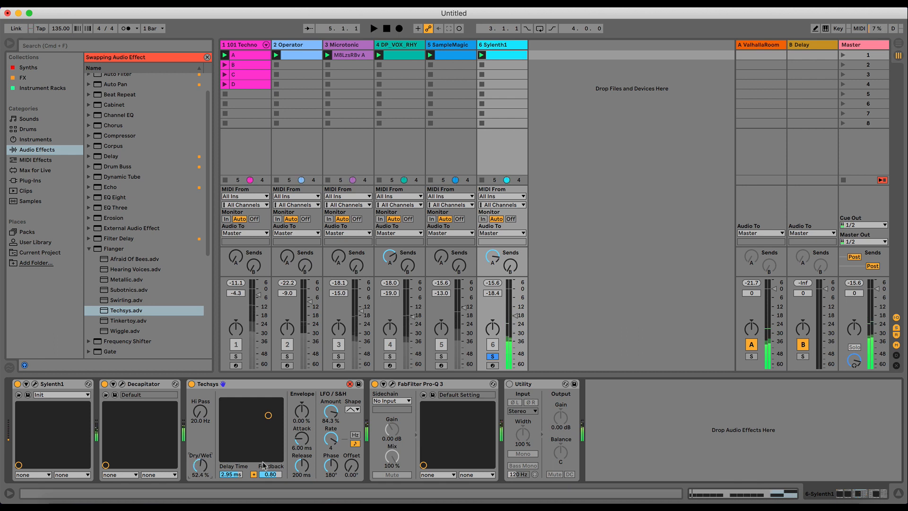
drag(270, 475, 271, 482)
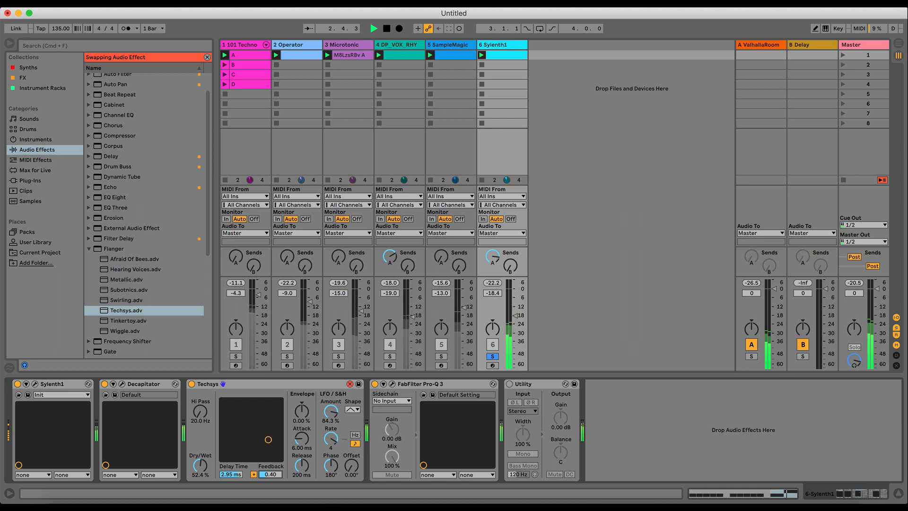
click(350, 385)
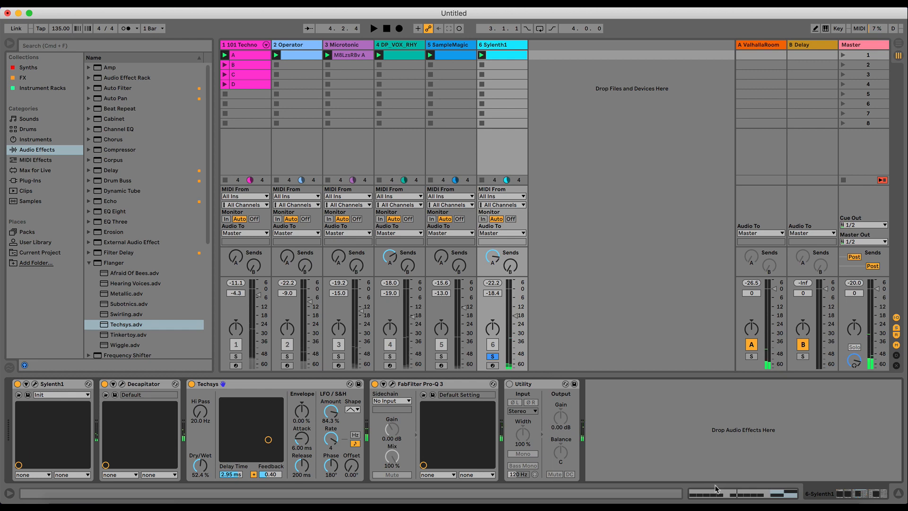
- Add a 1/16 note at 1.2.2 in the Sylenth1 clip and transpose it up to A2
key(shift+Tab)
double_click(420, 454)
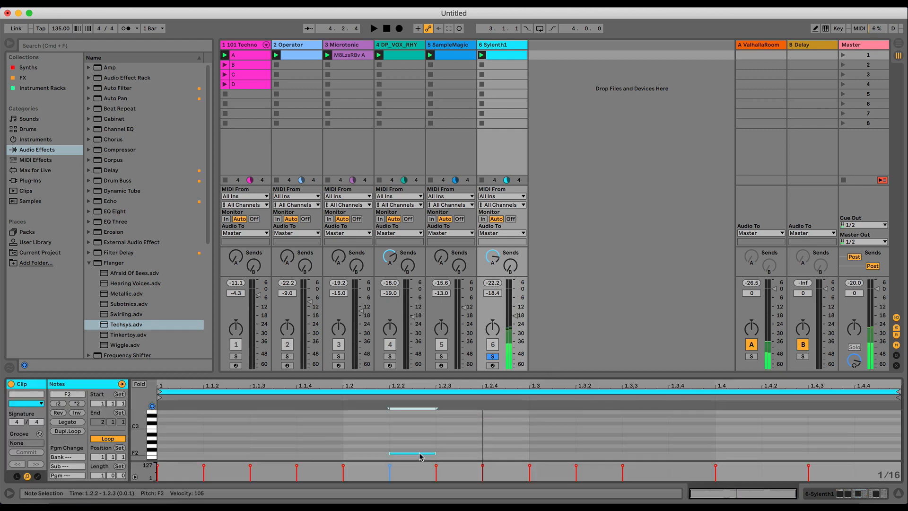
key(Up)
key(Up)
key(Up)
key(Up)
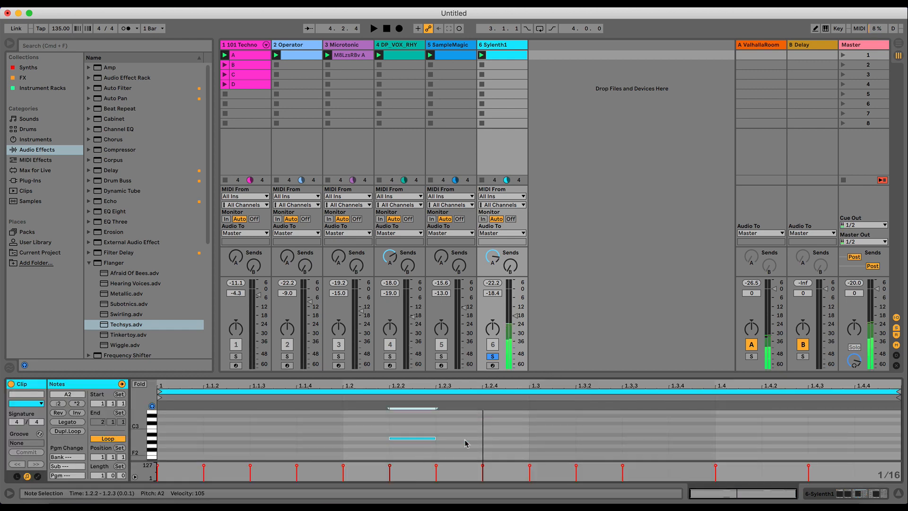
- Copy the new A2 note into the gap at 1.3.4 of the Sylenth1 clip
scroll(626, 431, up, 2)
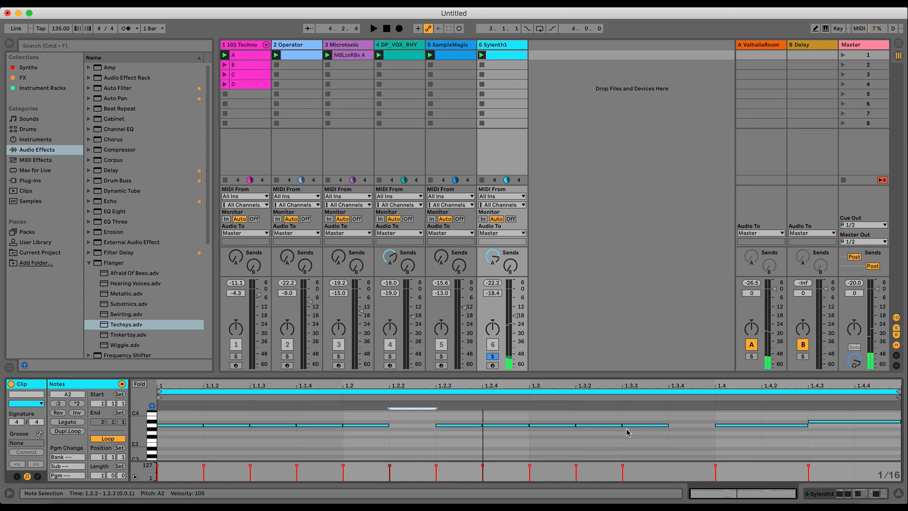
click(683, 448)
key(super+v)
key(space)
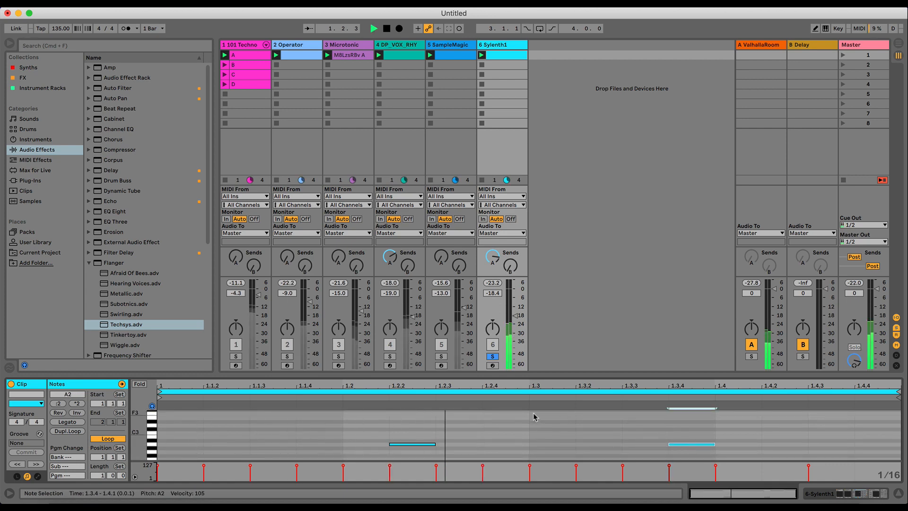
- Unsolo the Sylenth1 track and play its edited clip together with all the other tracks
key(space)
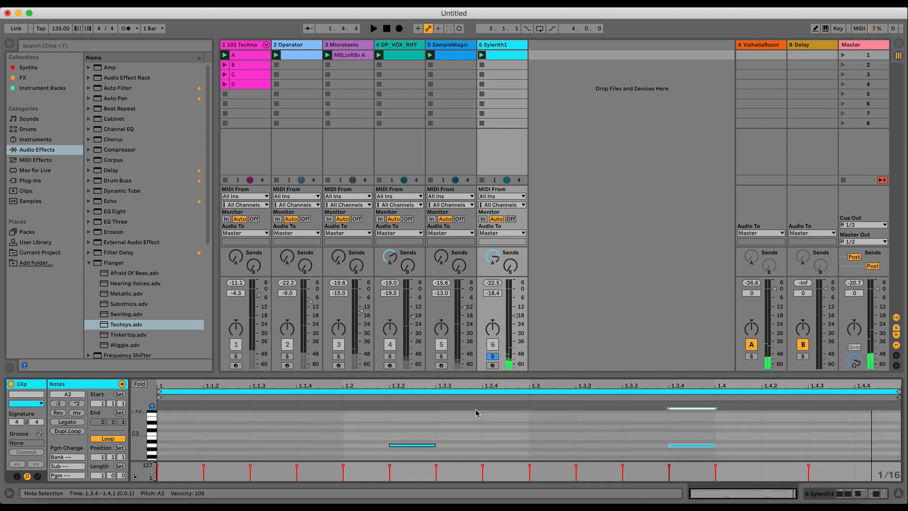
key(space)
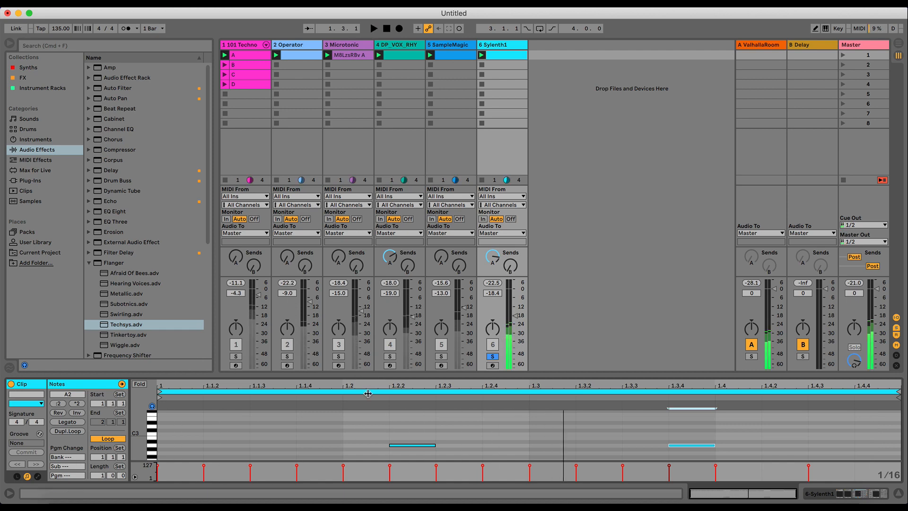
click(493, 356)
key(space)
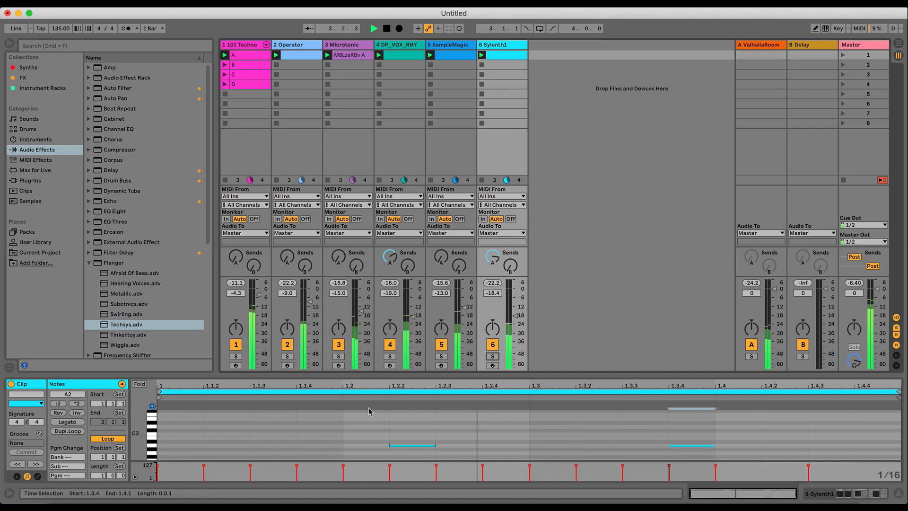
- Open the Sylenth1 plug-in and lower the decay of Amp Env A to about 4.69 while the loop plays
click(839, 491)
key(space)
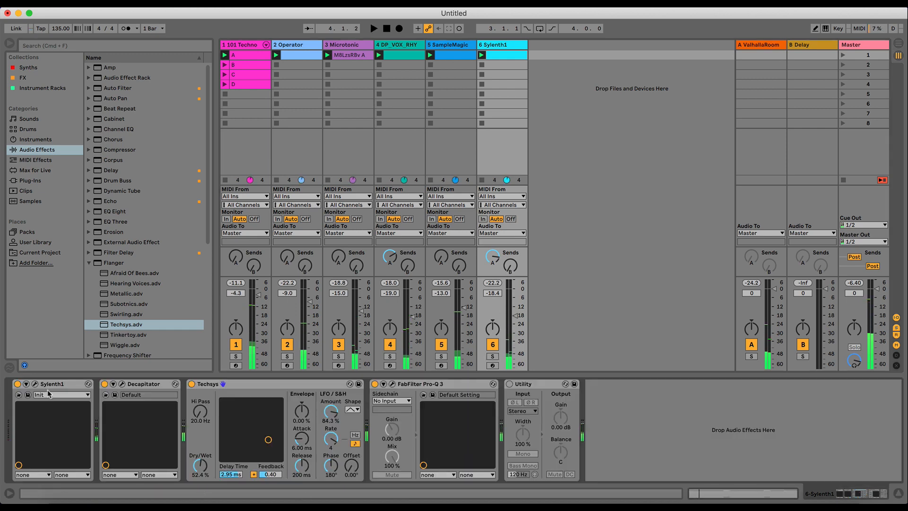
click(36, 383)
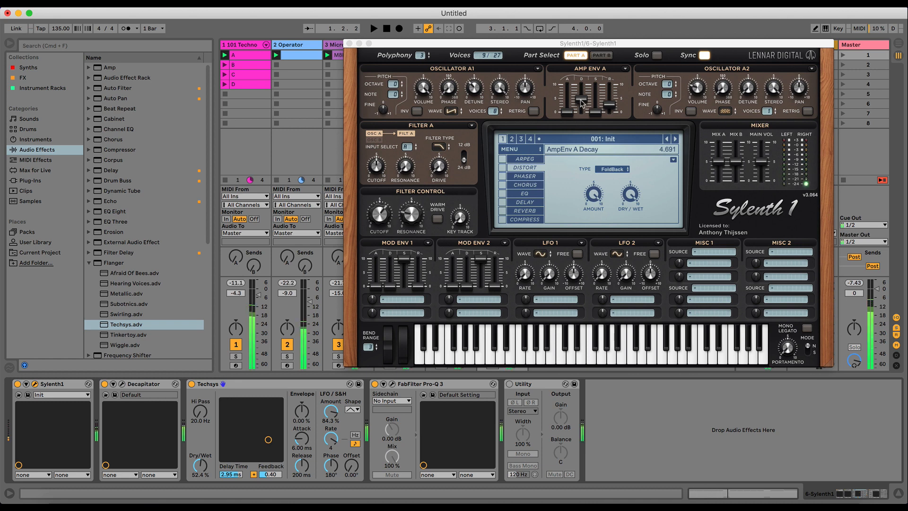
scroll(582, 103, down, 2)
key(space)
drag(582, 114, 587, 122)
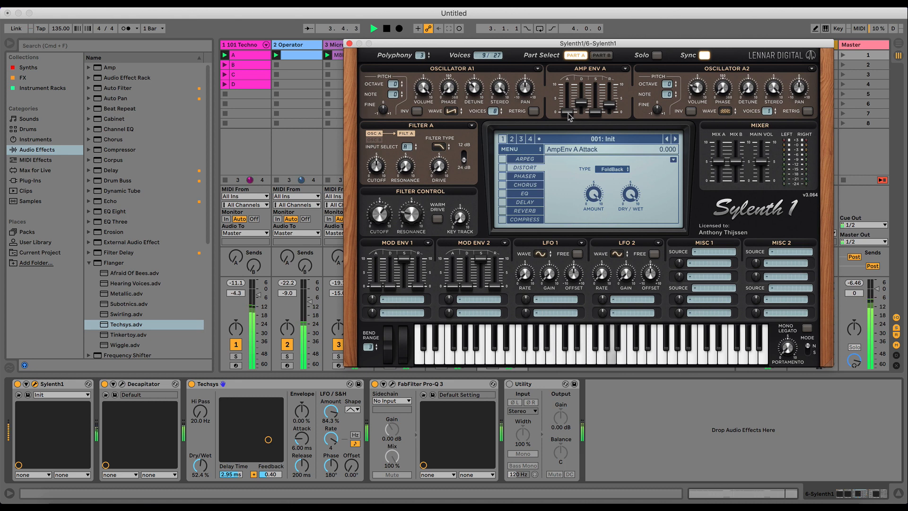
- Close the Sylenth1 plug-in window, solo the Sylenth1 track and stop playback
click(349, 43)
click(492, 357)
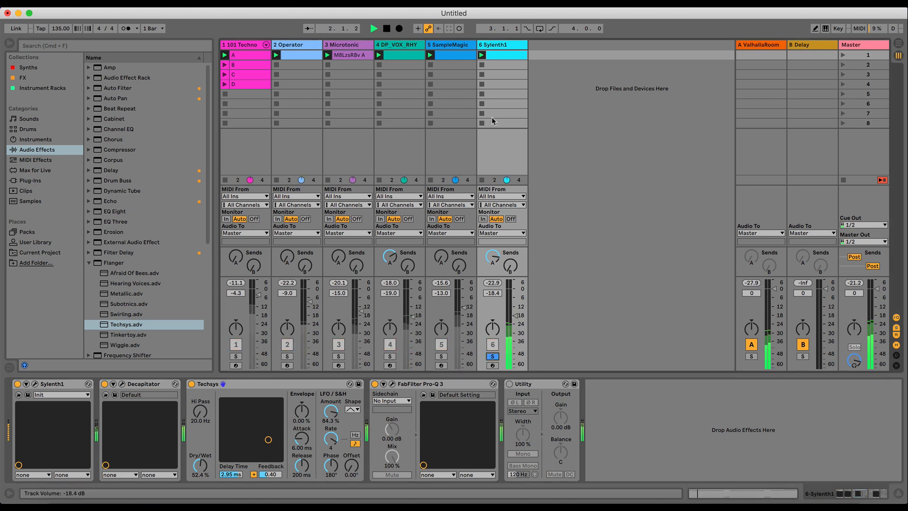
key(space)
click(496, 48)
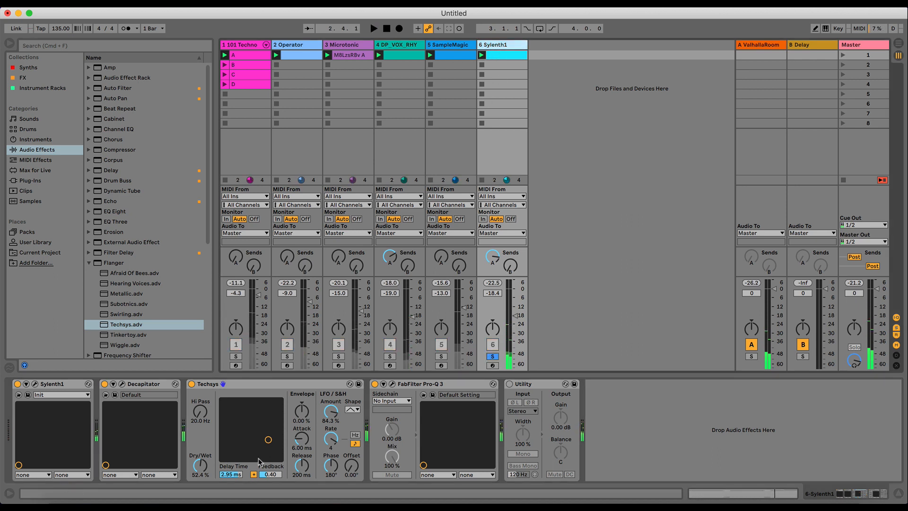
- Try a wetter Techsys flanger mix on the soloed part, and remove the flanger from the Sylenth1 chain
drag(207, 473, 207, 454)
key(space)
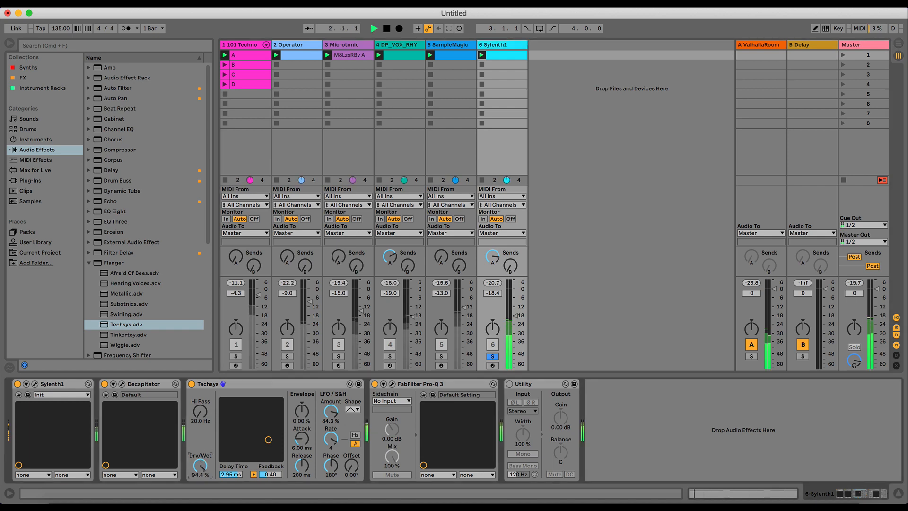
key(space)
click(224, 384)
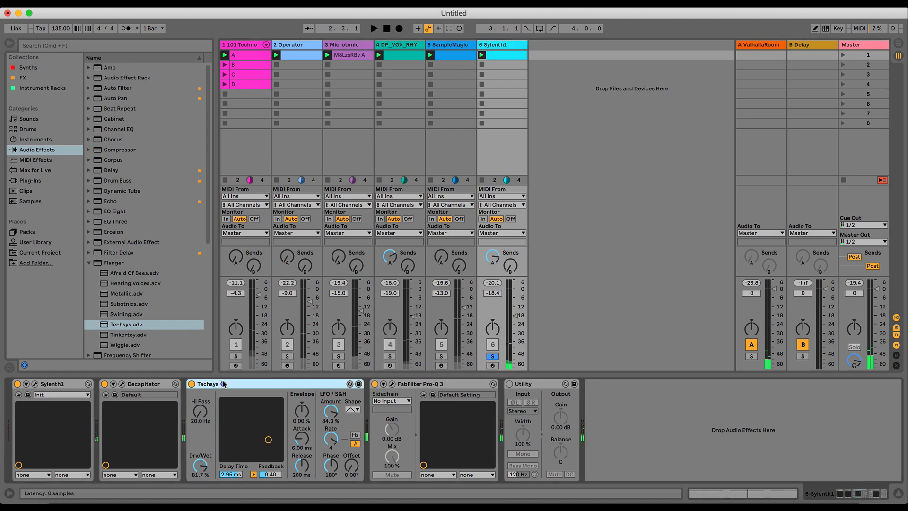
key(Delete)
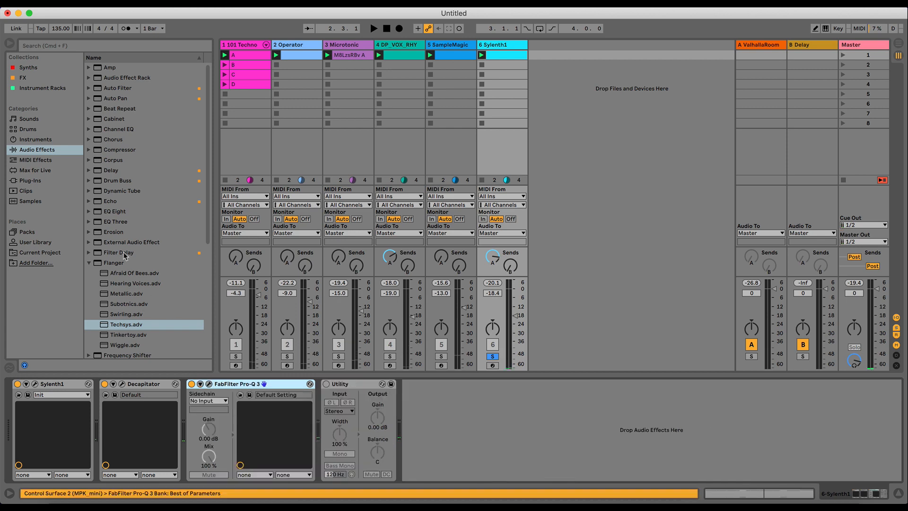
- Find PhaseMistress among the Soundtoys Audio Units plug-ins and insert it between Decapitator and FabFilter Pro-Q 3 on the Sylenth1 track
click(23, 78)
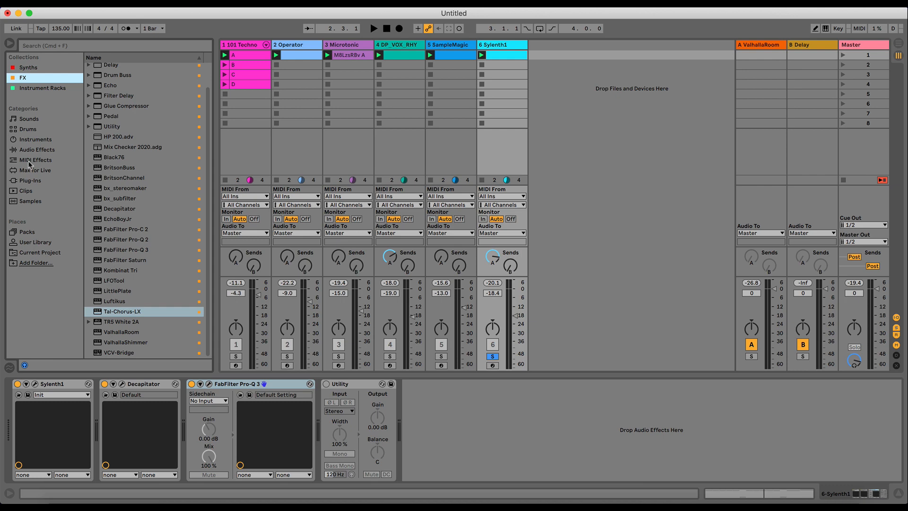
click(34, 242)
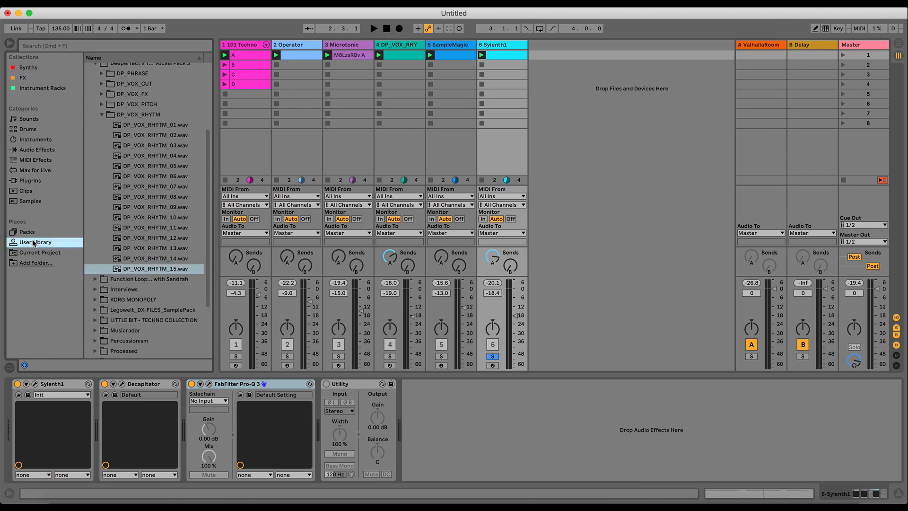
click(26, 182)
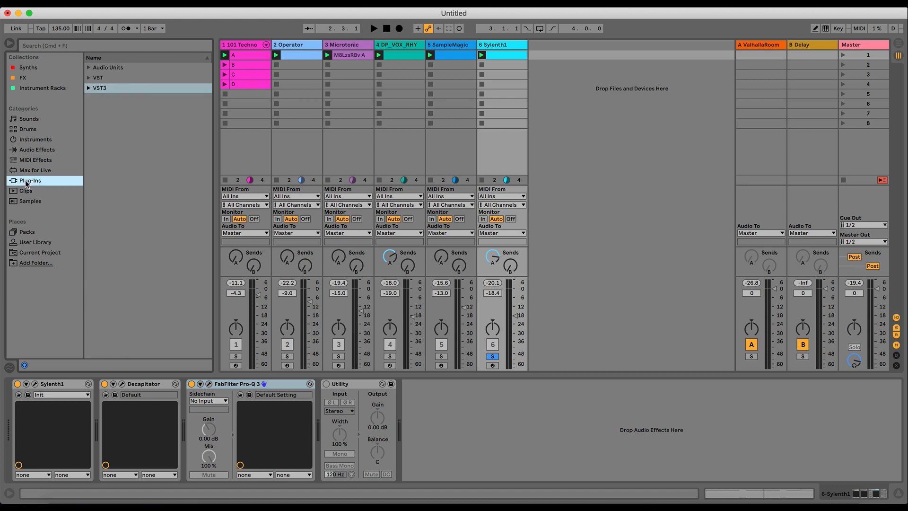
click(89, 70)
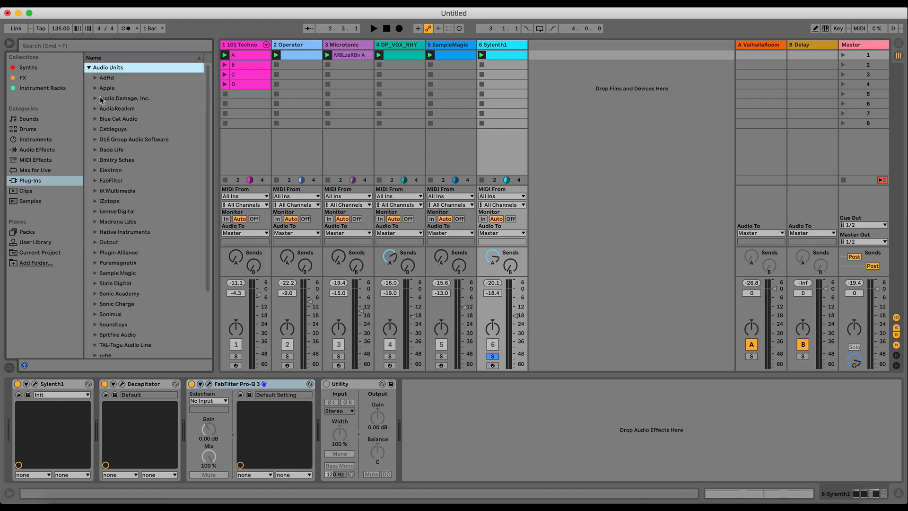
scroll(115, 250, down, 3)
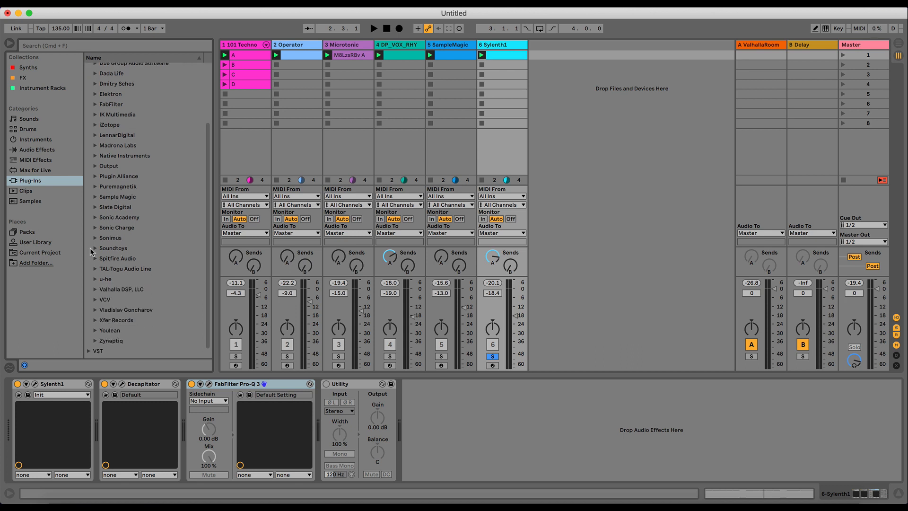
click(113, 249)
click(96, 248)
scroll(103, 265, down, 5)
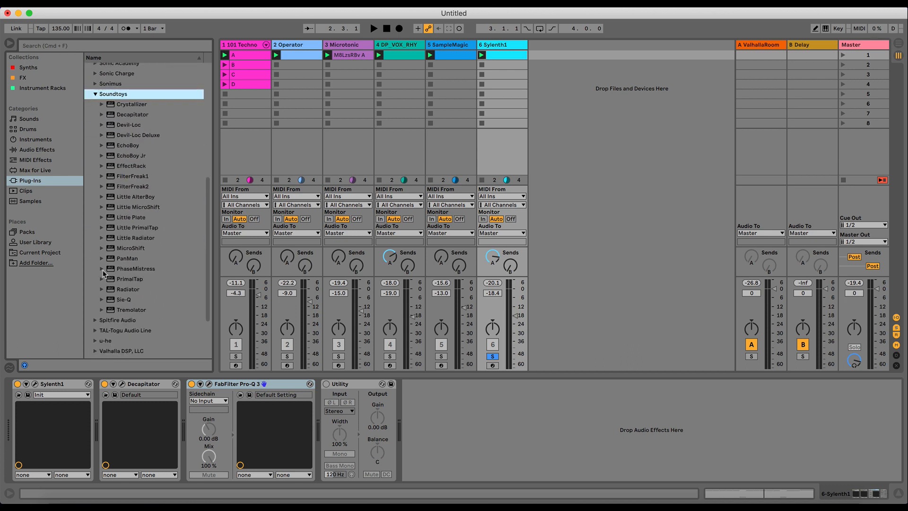
click(128, 269)
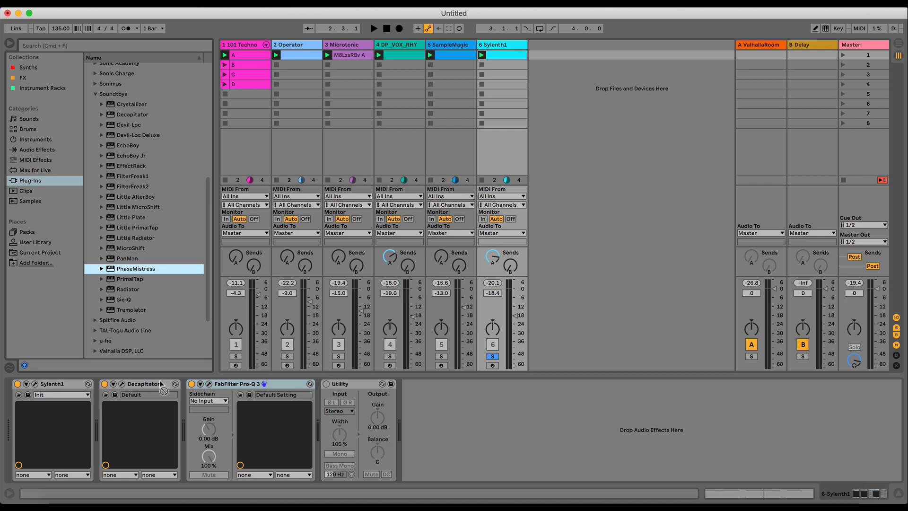
drag(161, 381, 162, 393)
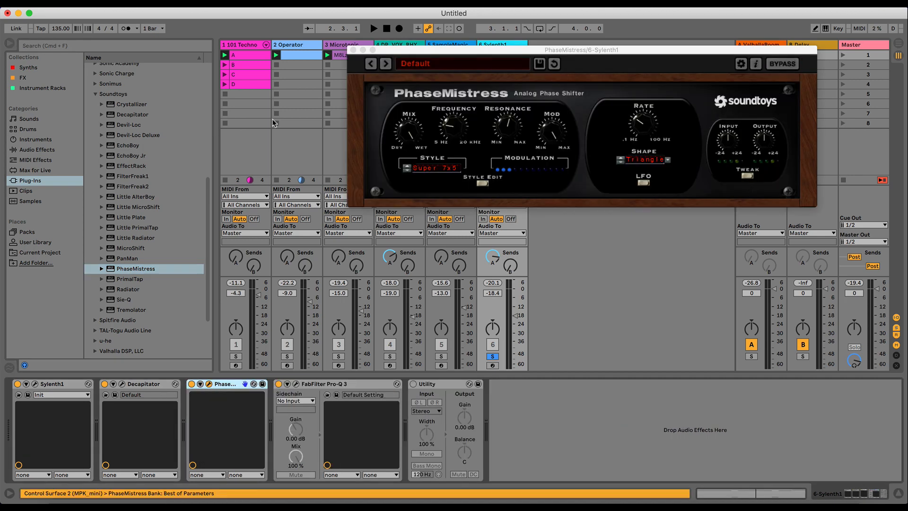
- Try PhaseMistress's FilterPhase preset from the Effects category on the soloed Sylenth1 loop and adjust its mix
click(447, 66)
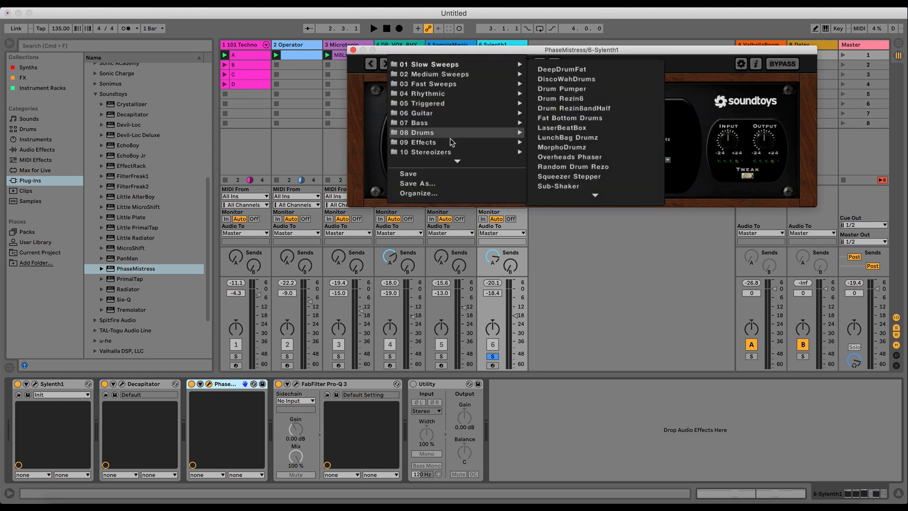
mouse_move(450, 152)
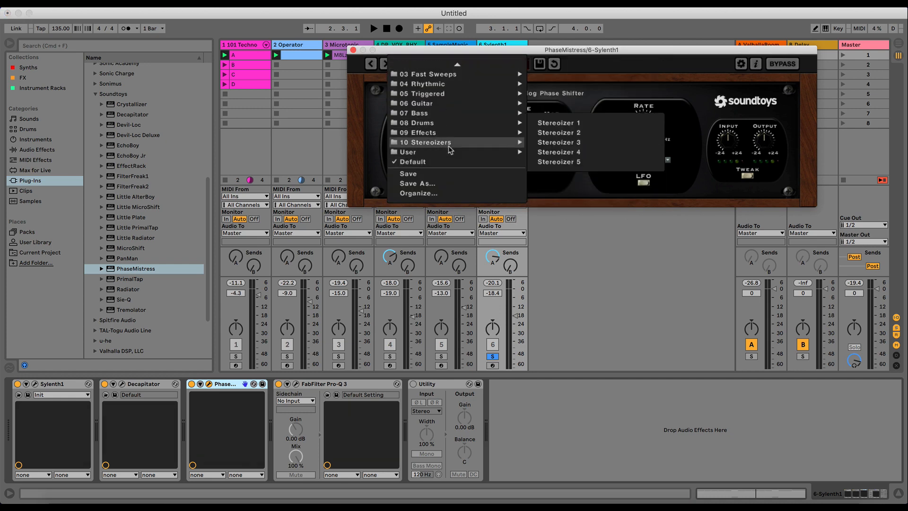
mouse_move(456, 65)
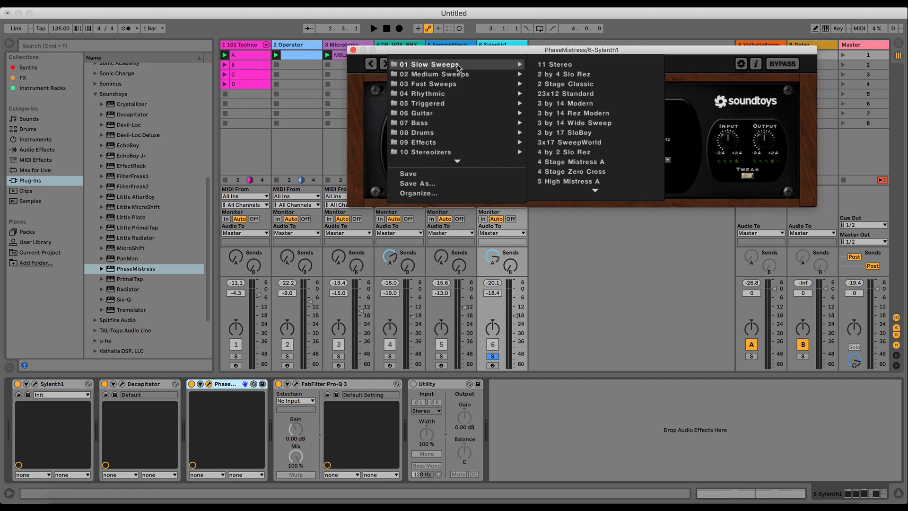
mouse_move(456, 98)
mouse_move(458, 118)
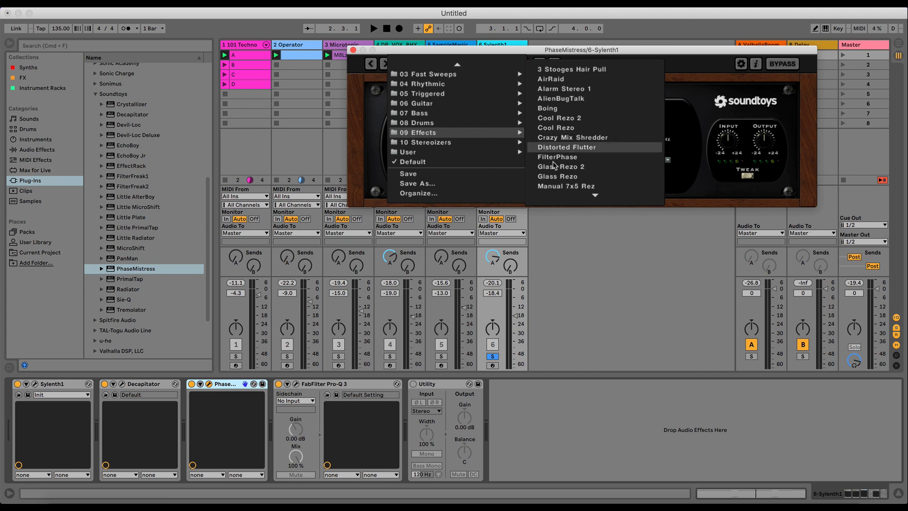
click(557, 157)
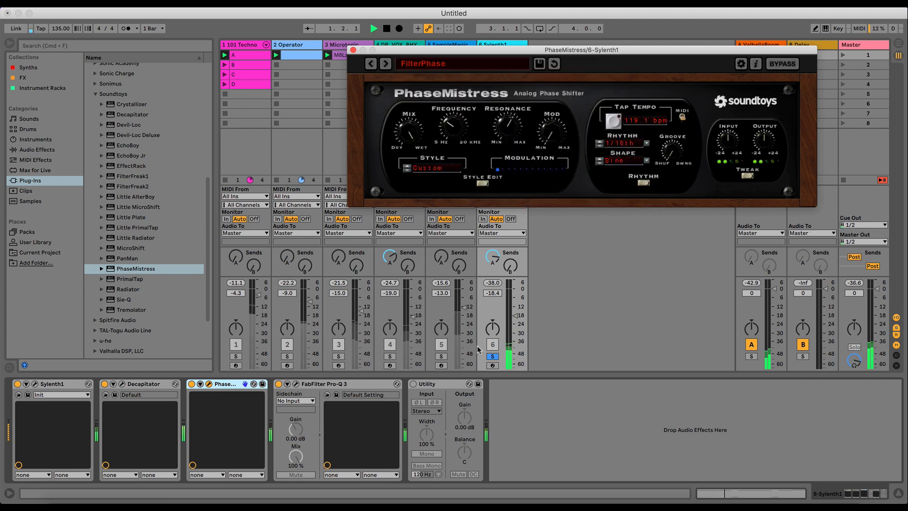
key(space)
drag(405, 148, 414, 181)
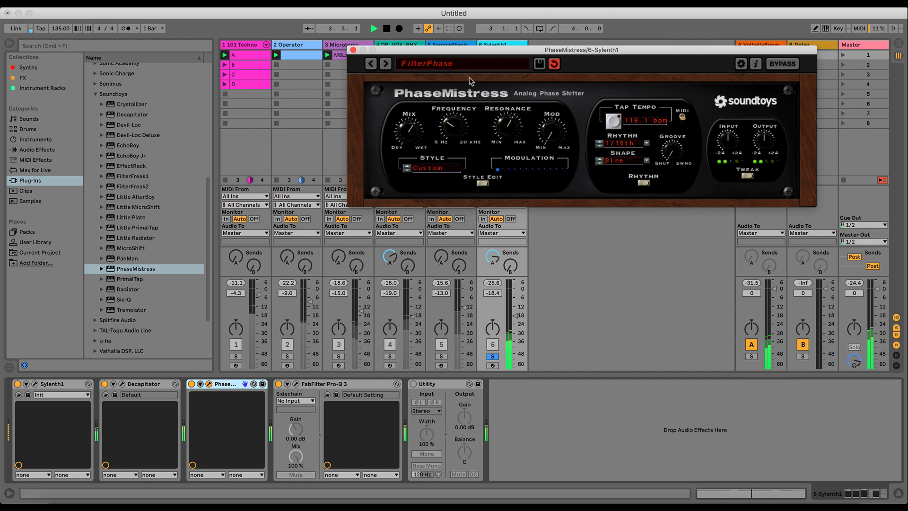
- Load PhaseMistress's 11 Stereo preset from the Slow Sweeps category and reduce its wet mix
click(486, 65)
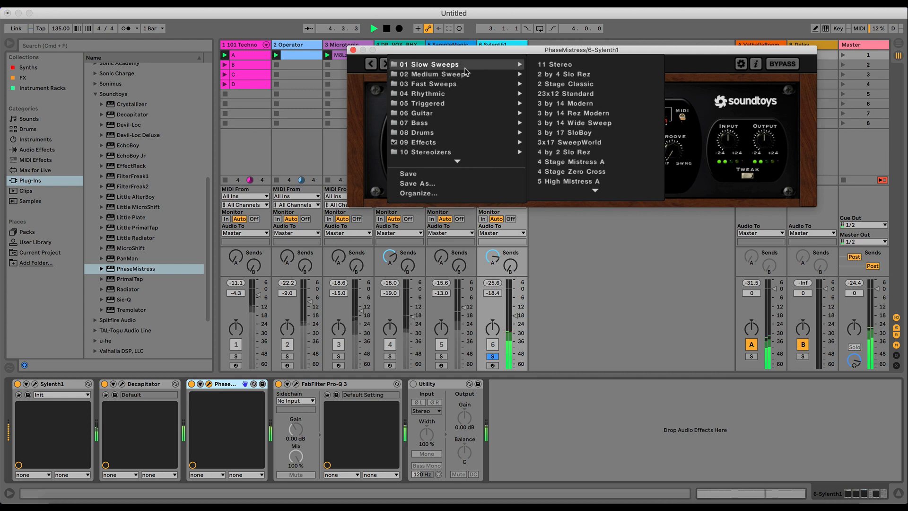
click(549, 65)
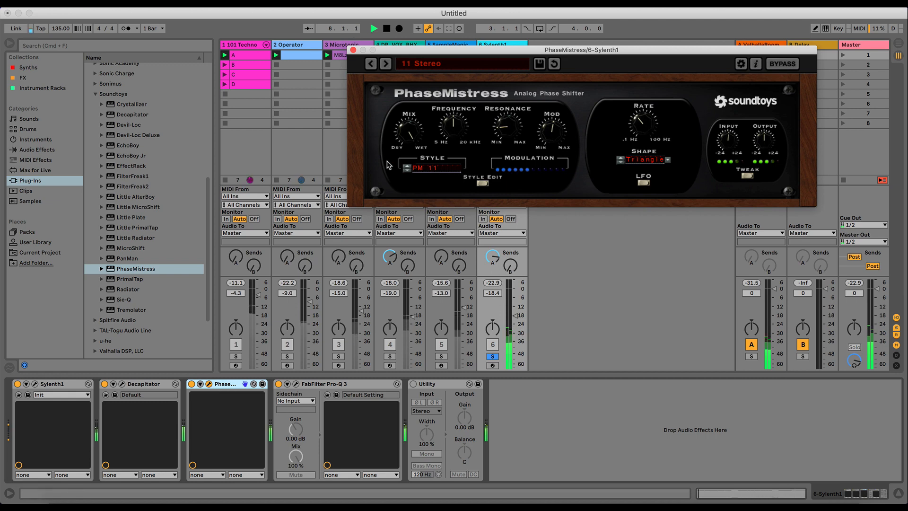
mouse_move(414, 136)
mouse_down()
mouse_move(416, 171)
mouse_move(421, 145)
mouse_up()
- Unsolo the Sylenth1 track, play the phased part with all tracks and close the PhaseMistress window
key(space)
click(492, 357)
key(space)
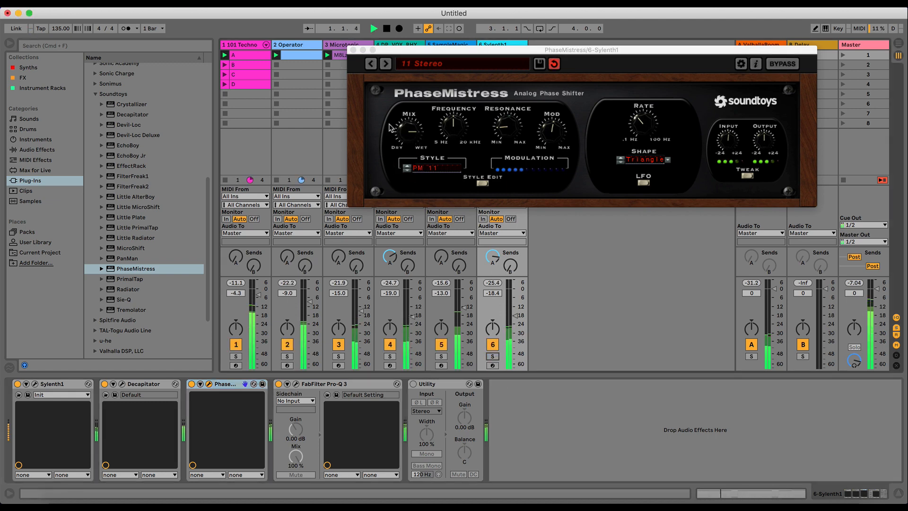
click(353, 50)
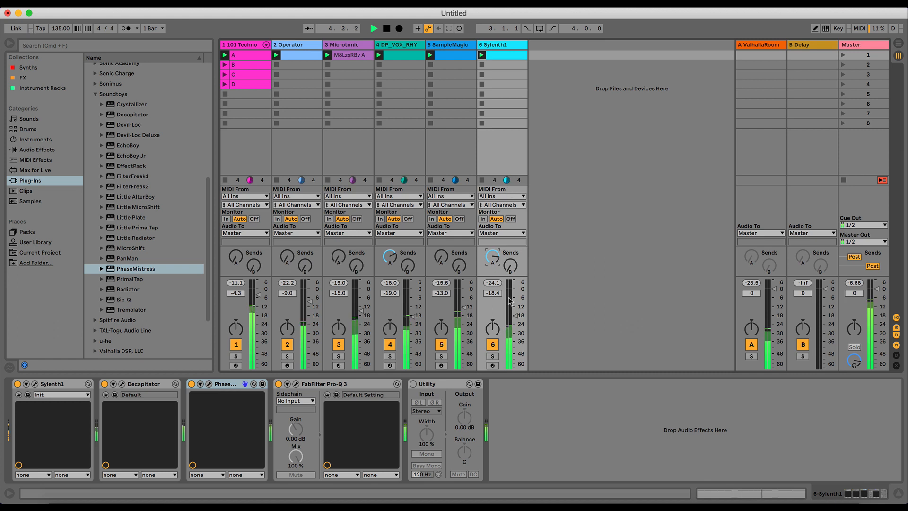
- Lower the Microtonic track's volume to -15.5 dB and raise its ValhallaRoom send to -13.0 dB while soloed, returning to the full mix
key(space)
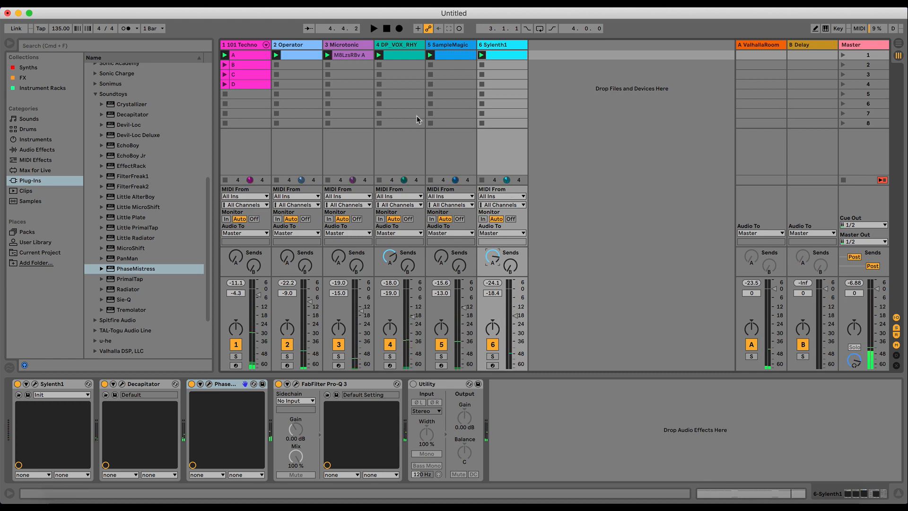
key(space)
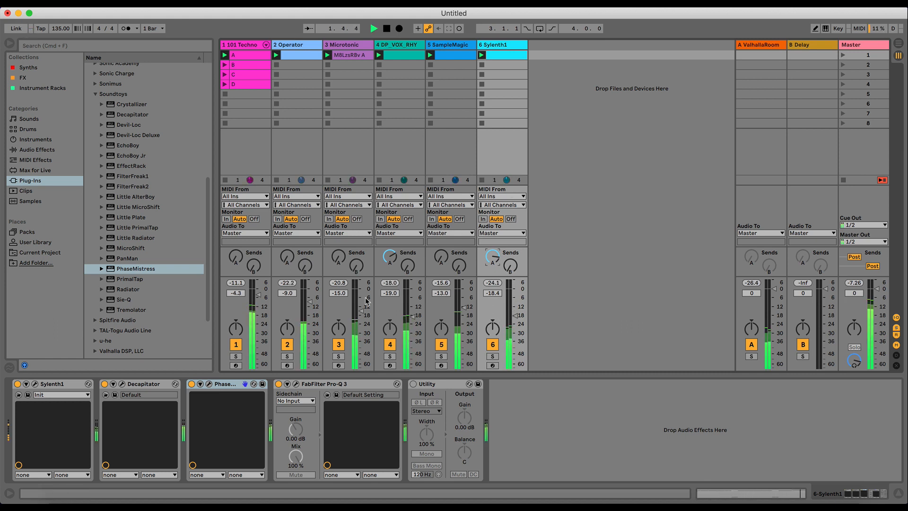
drag(362, 308, 363, 310)
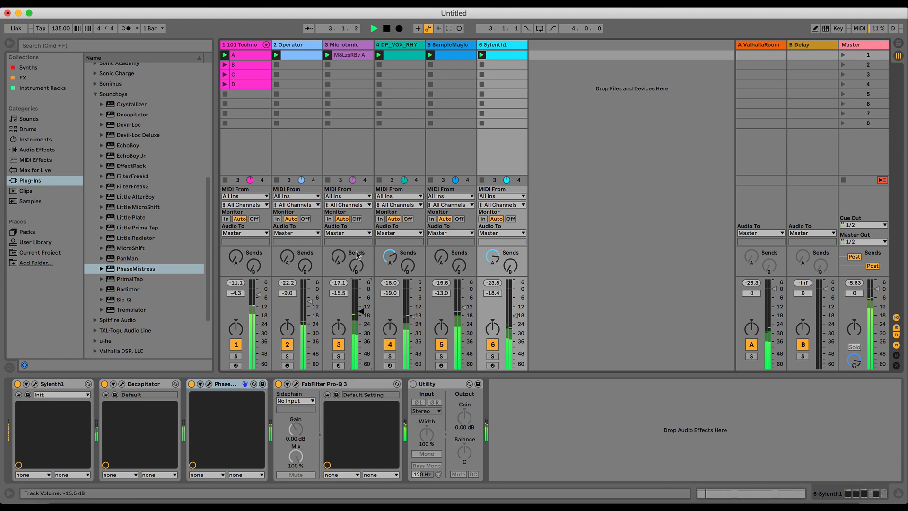
click(338, 356)
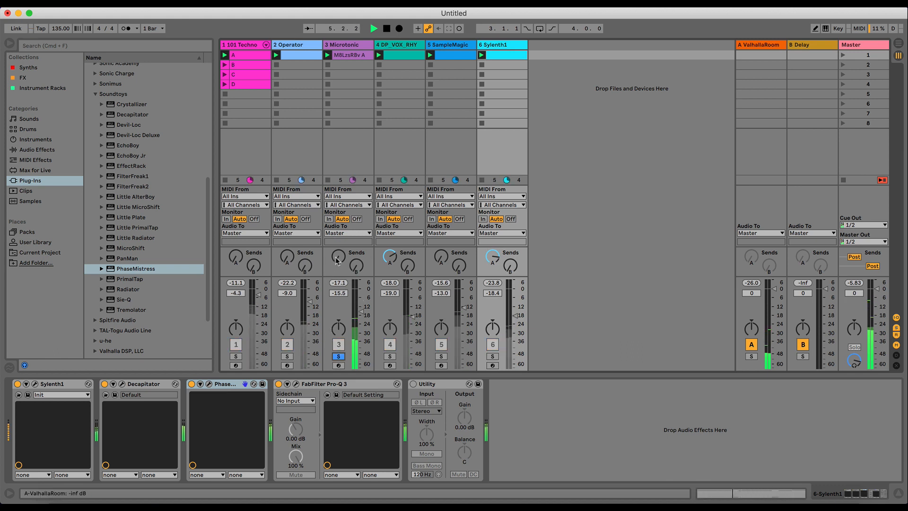
drag(338, 256, 339, 249)
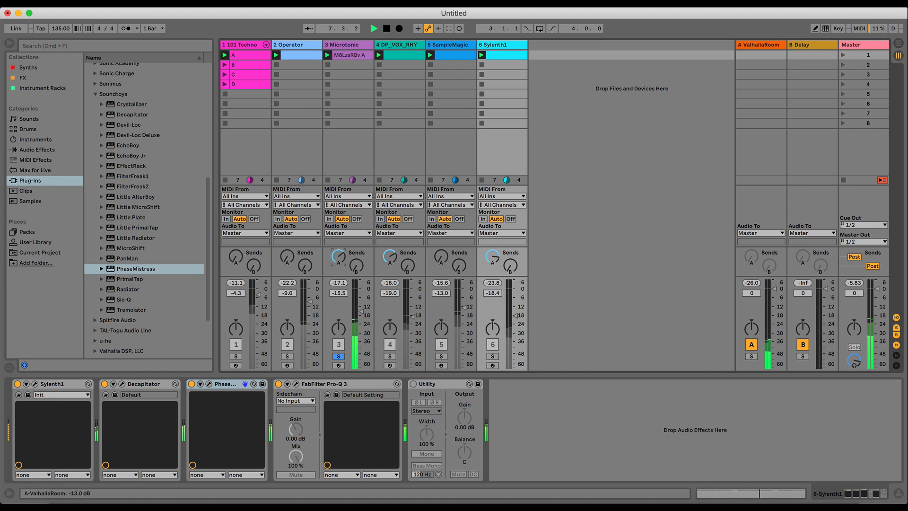
click(338, 356)
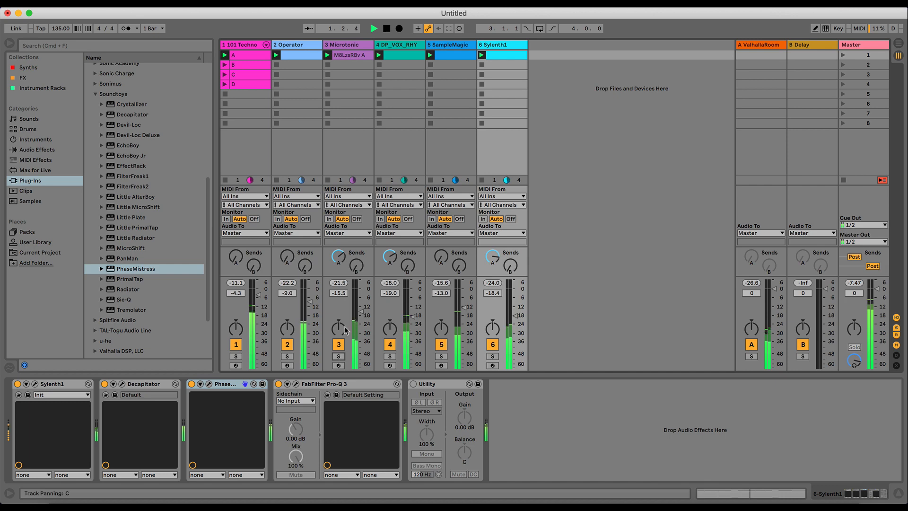
key(space)
- Deactivate the two A2 notes at 1.2.2 and 1.3.4 in the Sylenth1 clip and play the loop
click(459, 45)
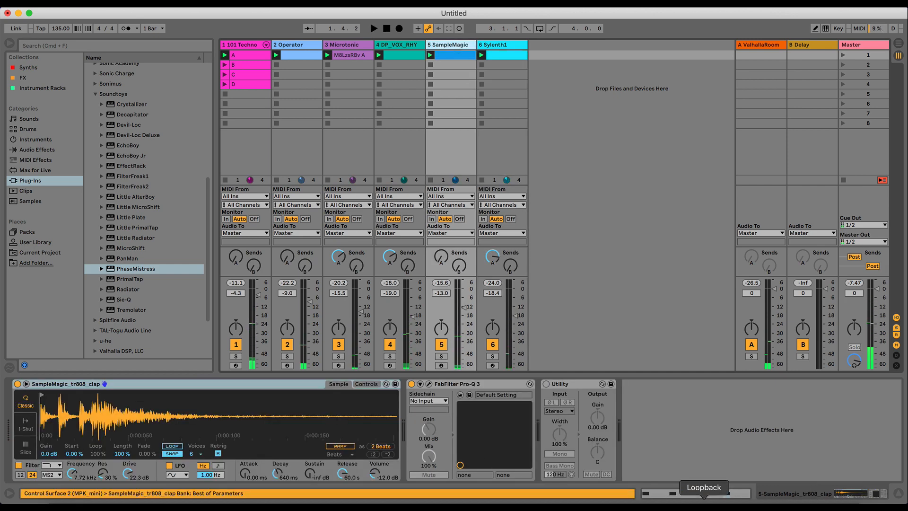
click(495, 56)
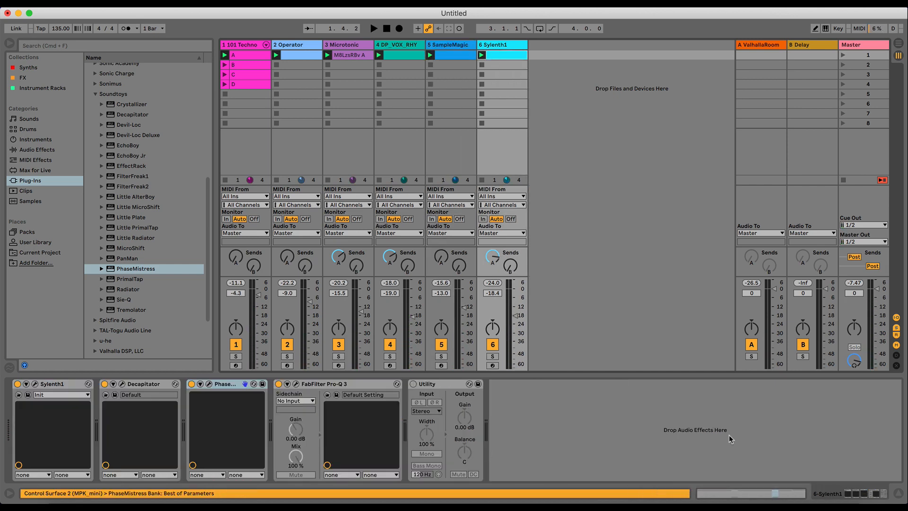
click(705, 490)
drag(367, 439, 783, 446)
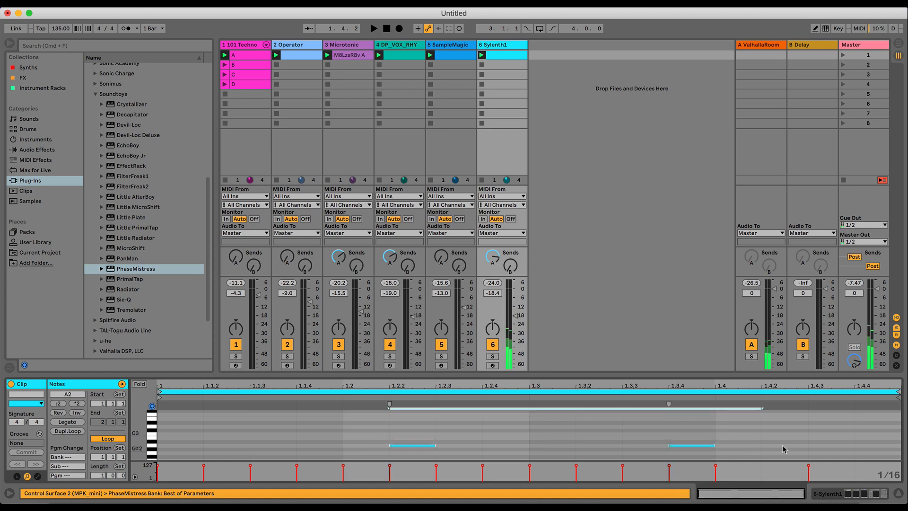
click(782, 450)
key(space)
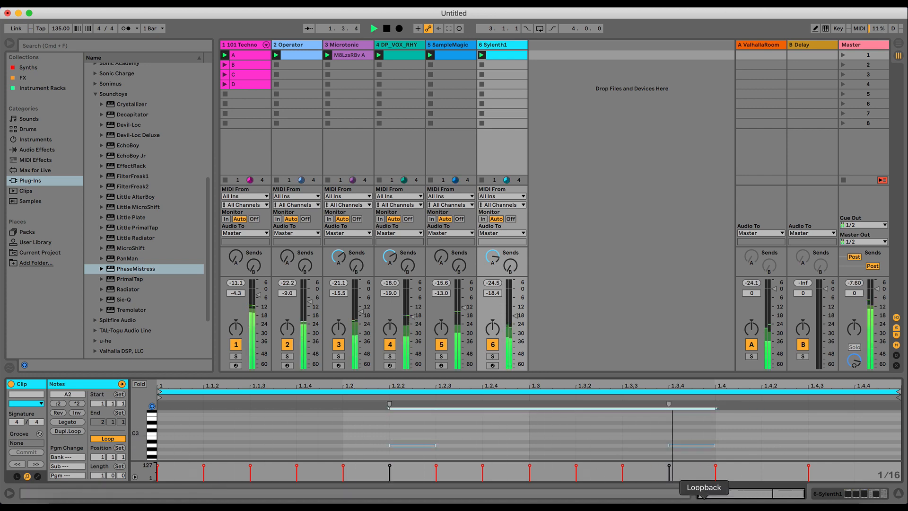
- Return to the Sylenth1 device chain and launch clip B on the 101 Techno track
click(853, 494)
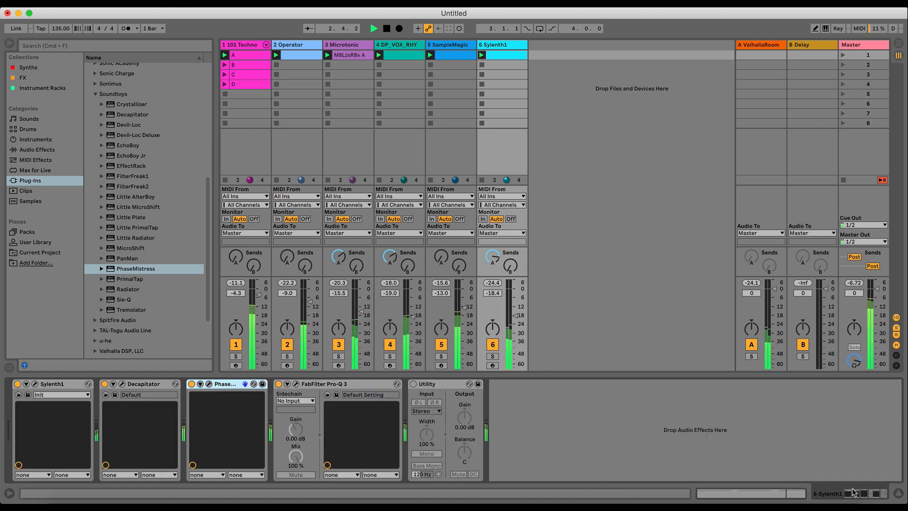
click(225, 66)
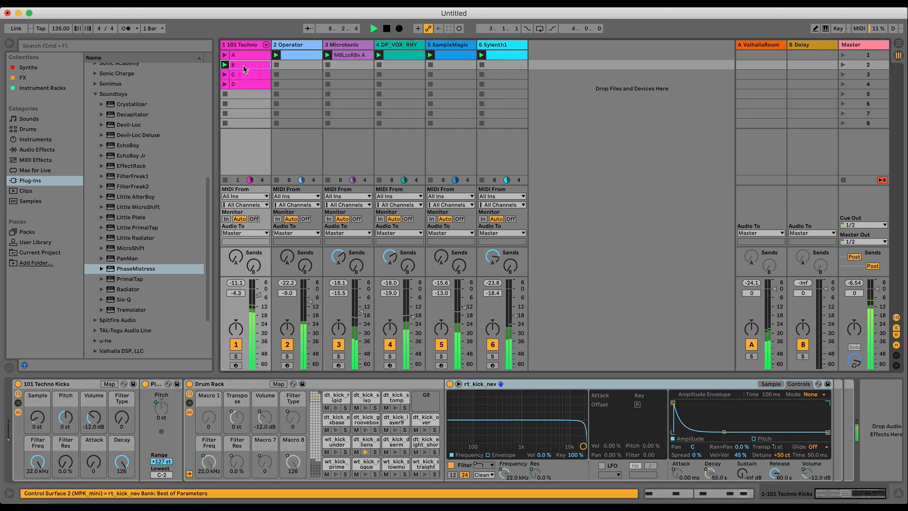
- Audition kick clip C on the 101 Techno track, switch back to clip A and stop playback
click(226, 74)
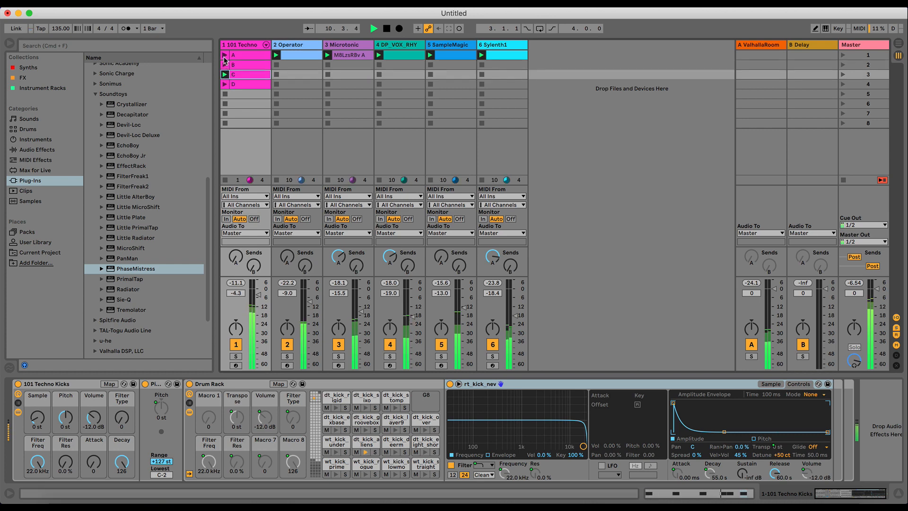
click(225, 56)
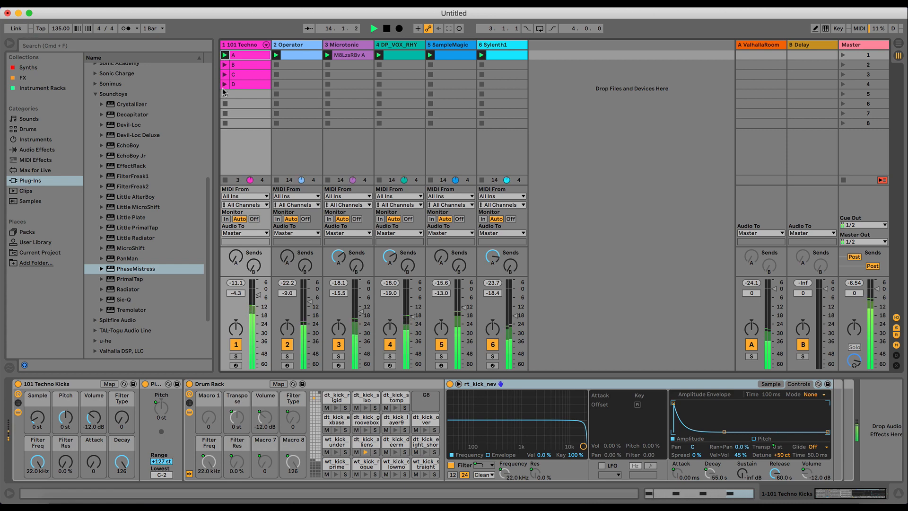
key(space)
- Compare the 101 Techno and Operator tracks and examine the note pattern of kick clip C
click(239, 75)
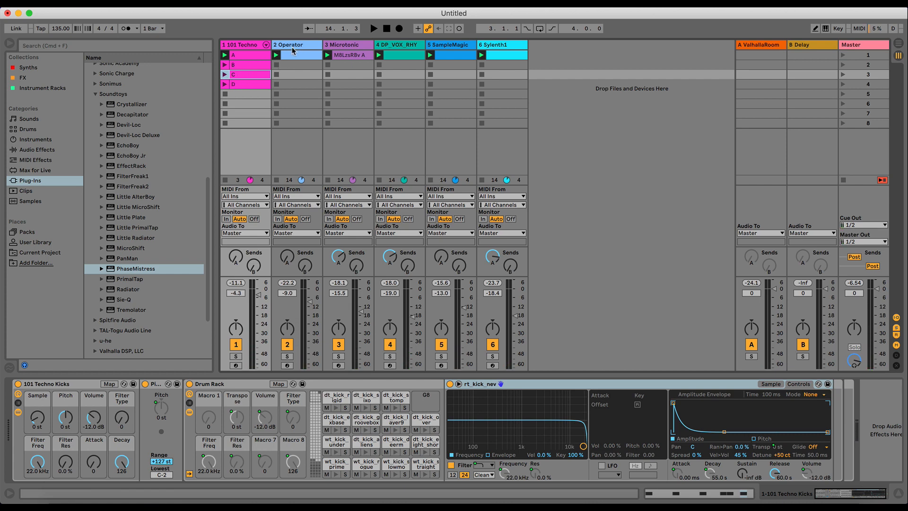
click(291, 46)
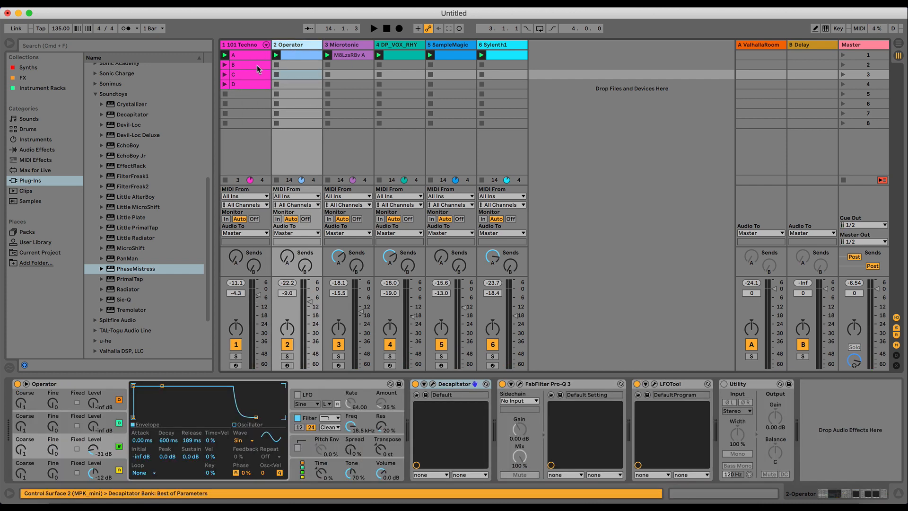
click(244, 75)
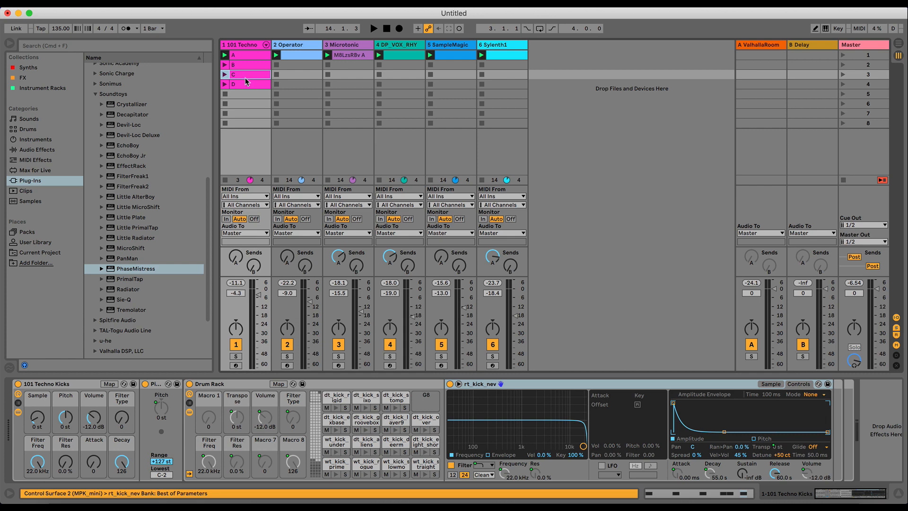
click(659, 495)
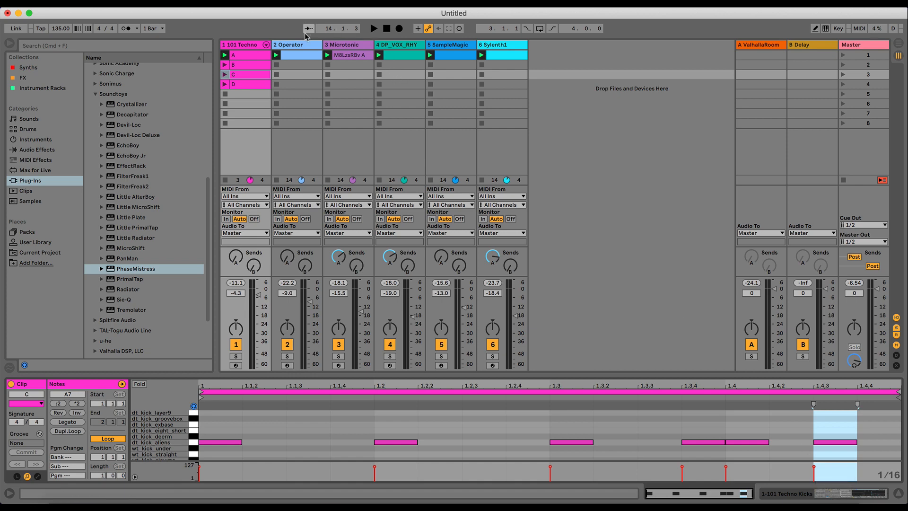
click(298, 46)
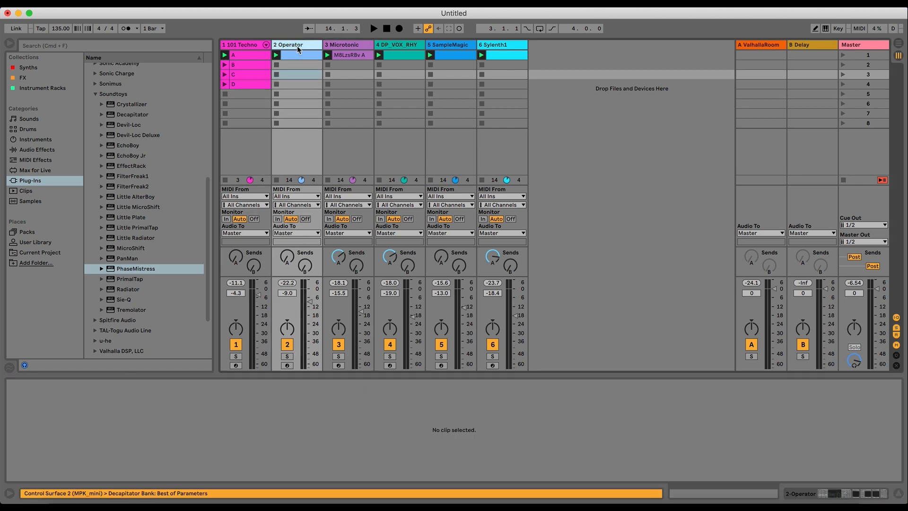
click(237, 46)
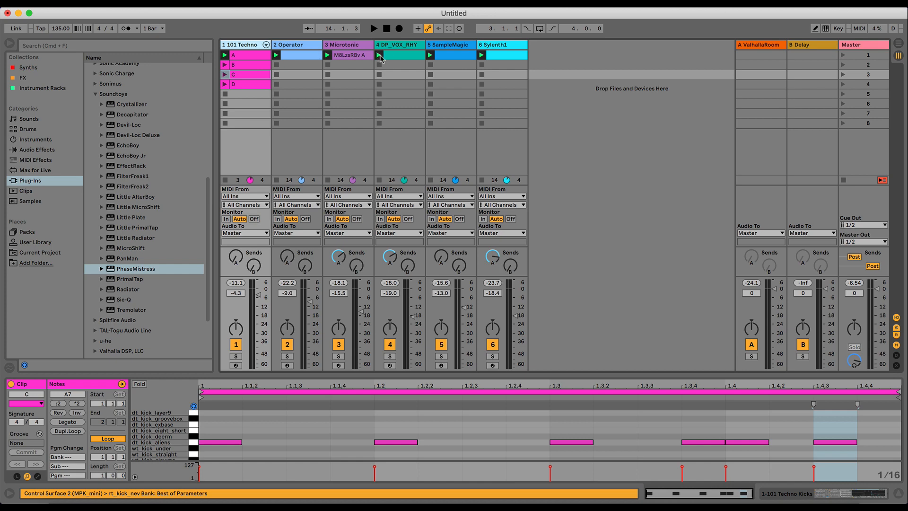
- Play the full loop with kick clip A twice to judge the mix
key(space)
key(space)
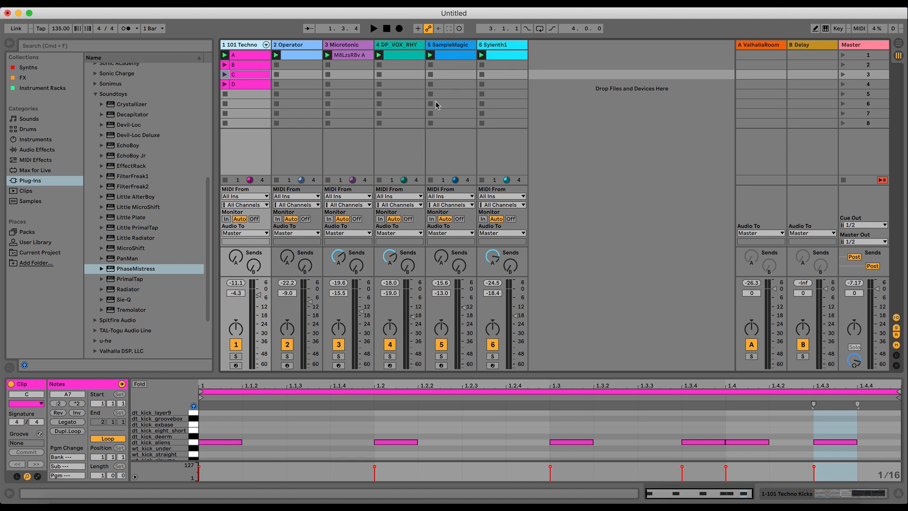
key(space)
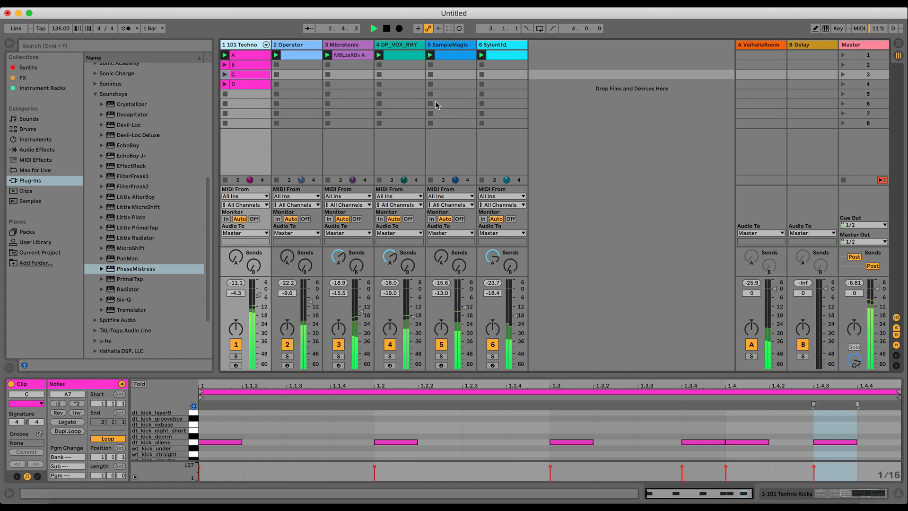
key(space)
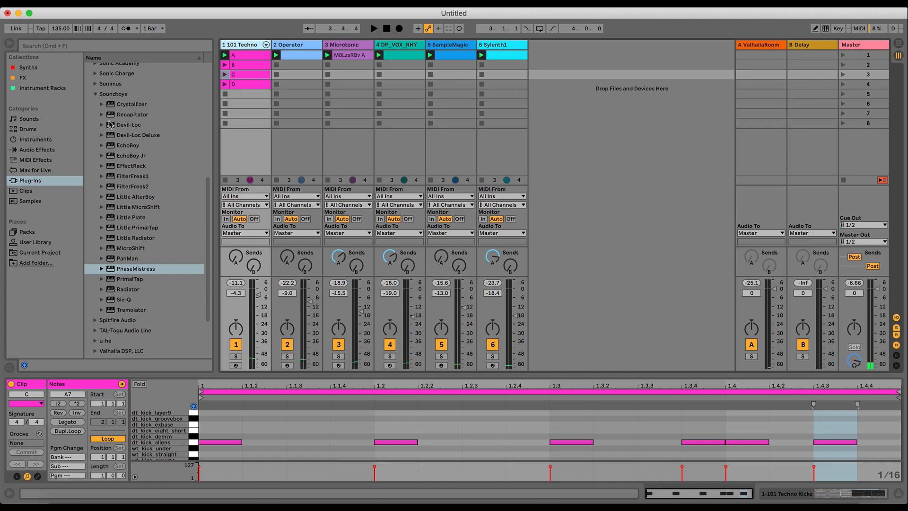
- Add a MIDI track after Sylenth1, load Microtonic on it and hide the browser
click(504, 46)
key(super+shift+t)
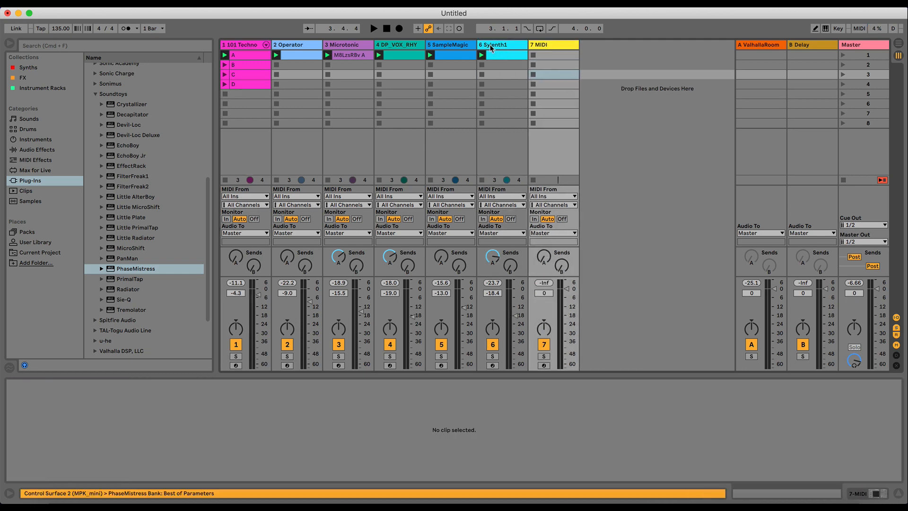
click(22, 78)
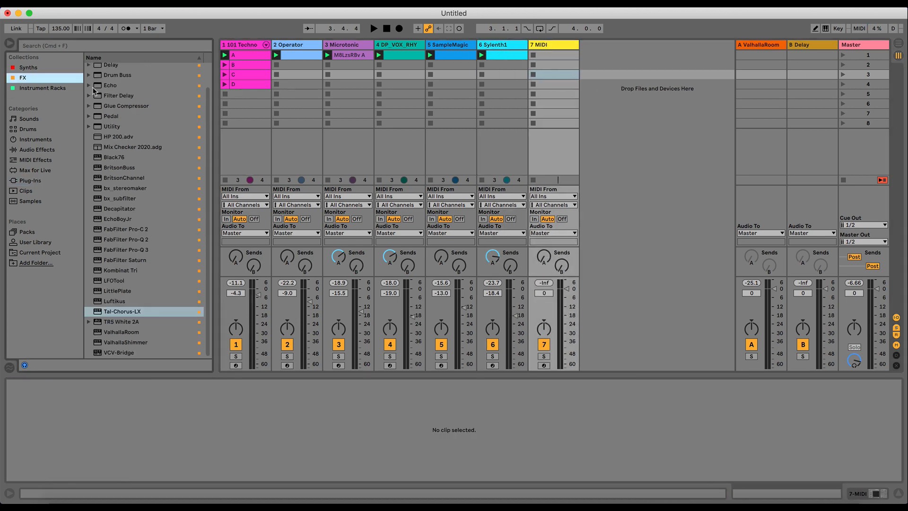
click(28, 68)
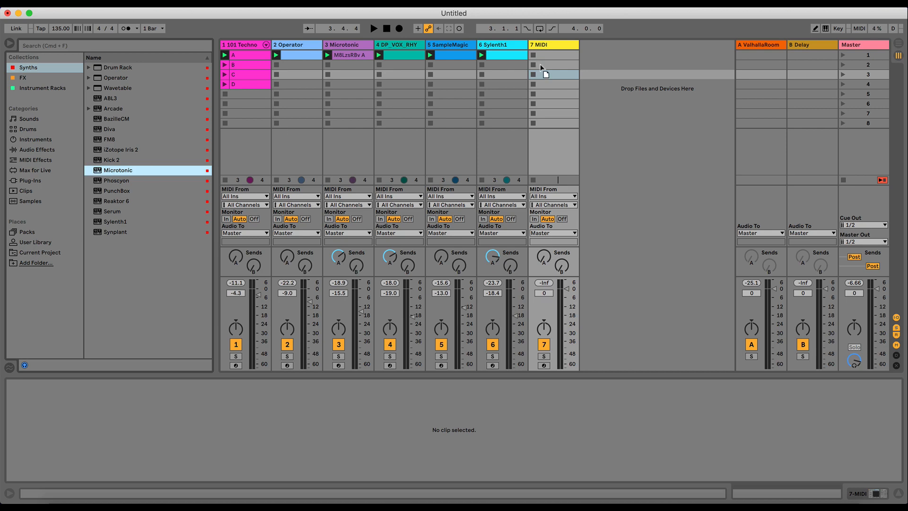
click(561, 47)
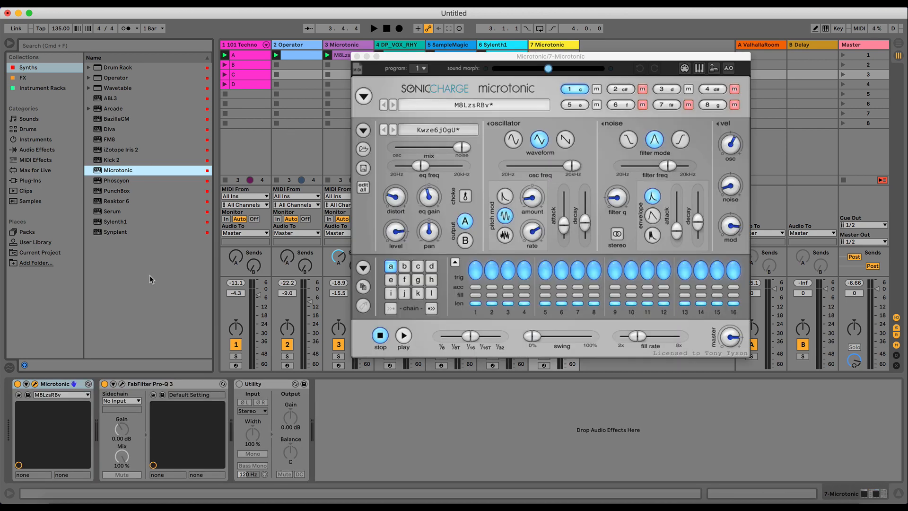
click(8, 45)
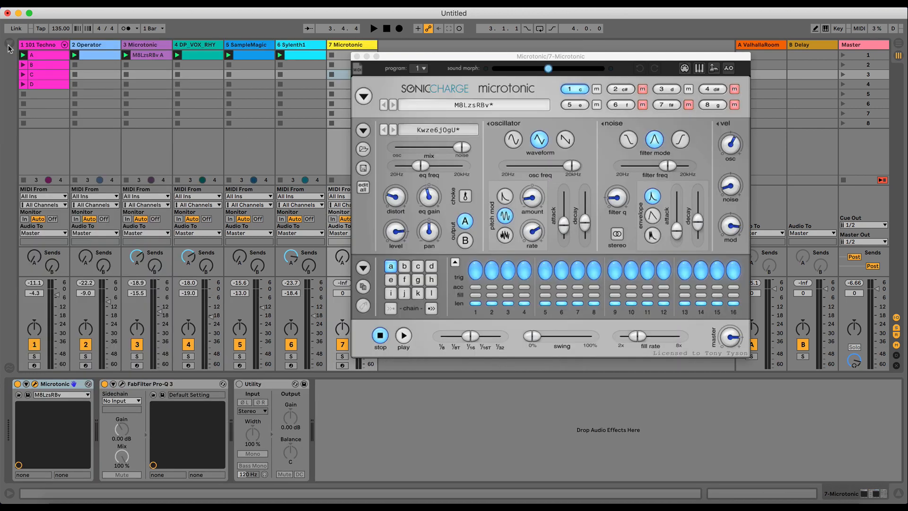
- Solo the new Microtonic track at -17.6 dB, randomize all of its preset and play the resulting pattern
click(343, 356)
drag(437, 63, 488, 69)
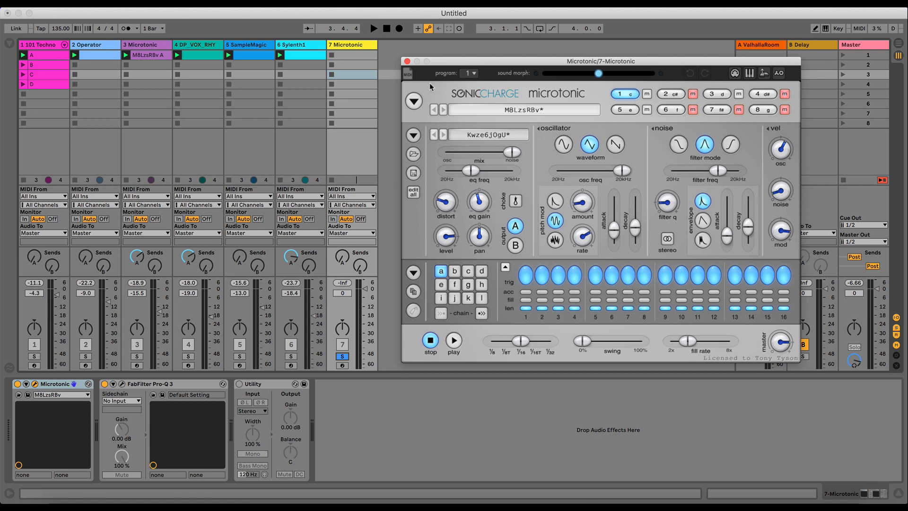
click(414, 101)
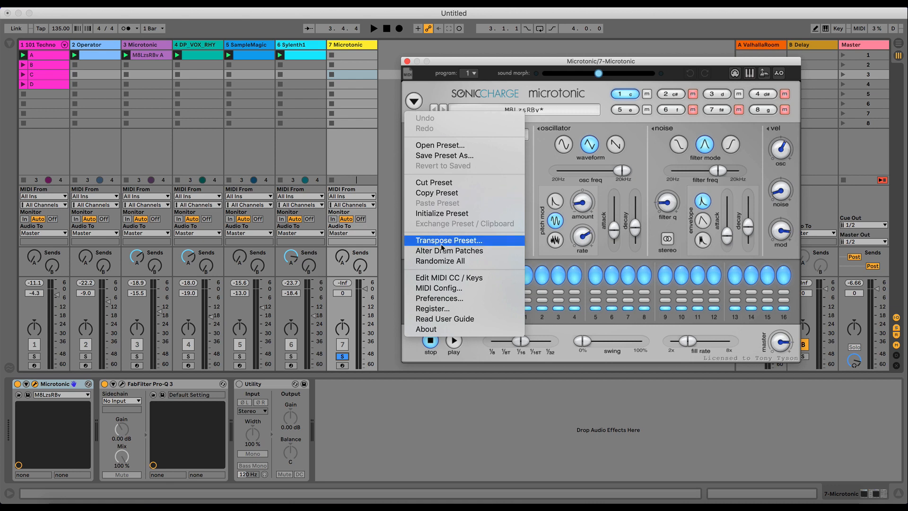
click(443, 261)
mouse_move(365, 314)
mouse_down()
mouse_move(364, 323)
mouse_move(365, 314)
mouse_up()
click(454, 342)
key(space)
key(space)
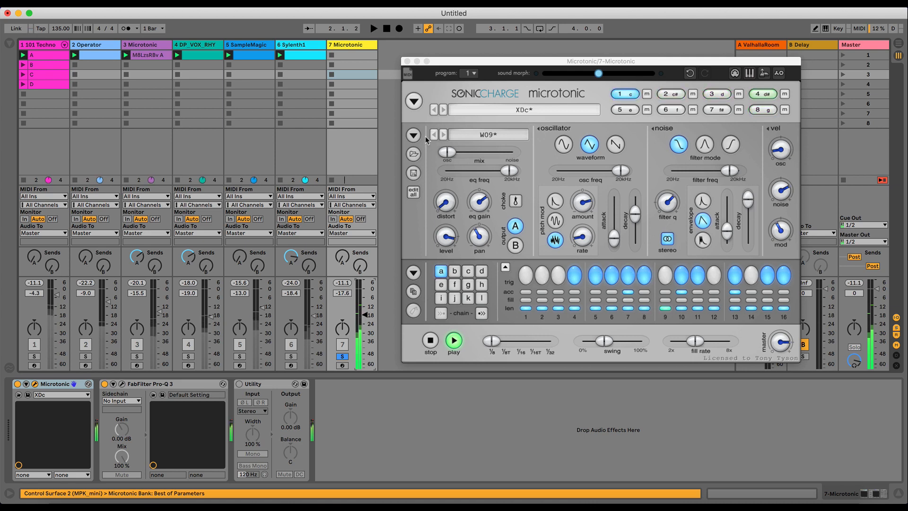
- Randomize the complete Microtonic preset again and listen to the new pattern
click(414, 101)
click(443, 261)
key(space)
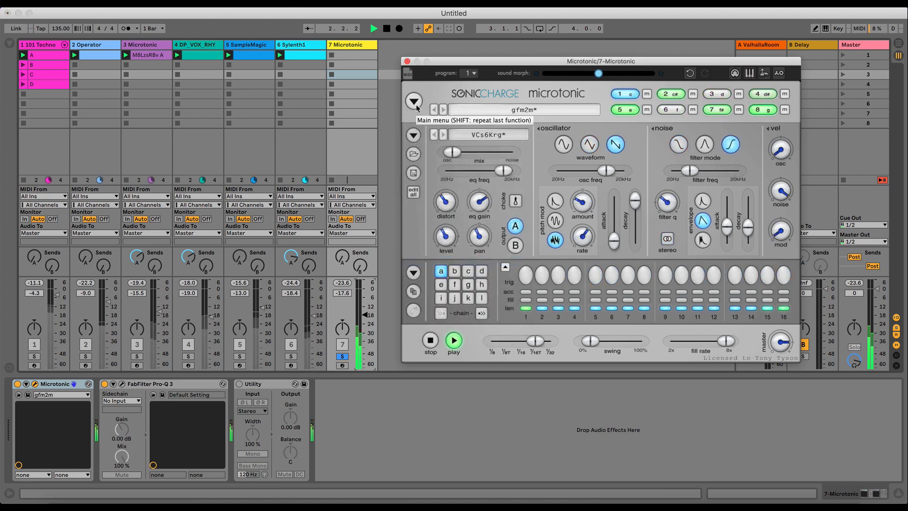
key(space)
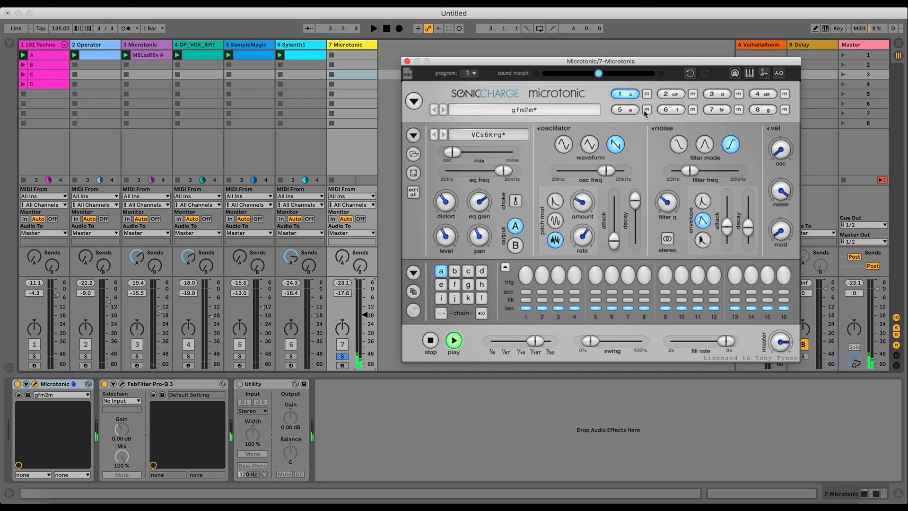
key(space)
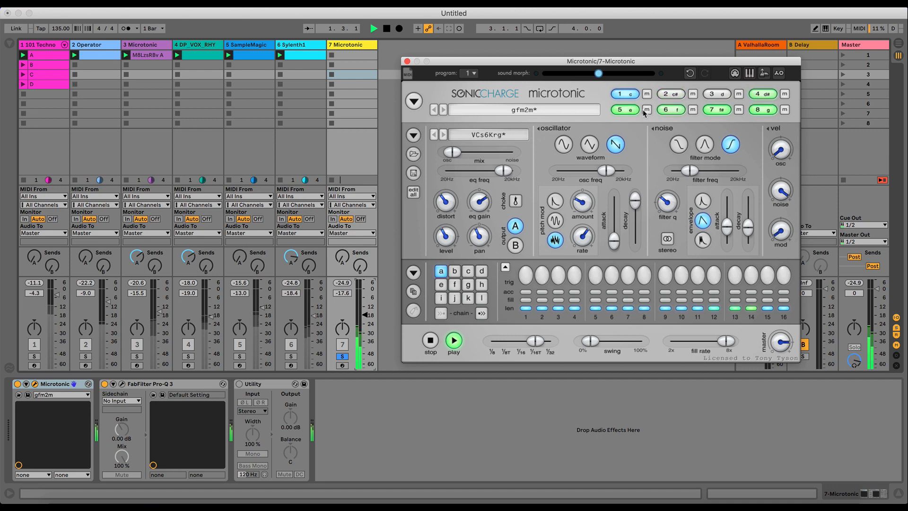
- Solo Microtonic's drum channels one at a time, leaving only channel 8 unmuted
super+click(647, 111)
super+click(647, 94)
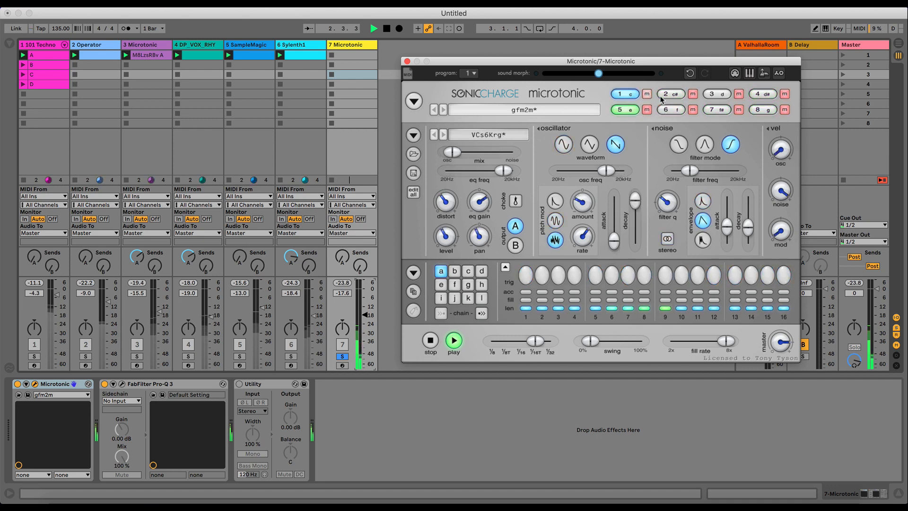
super+click(694, 94)
super+click(693, 110)
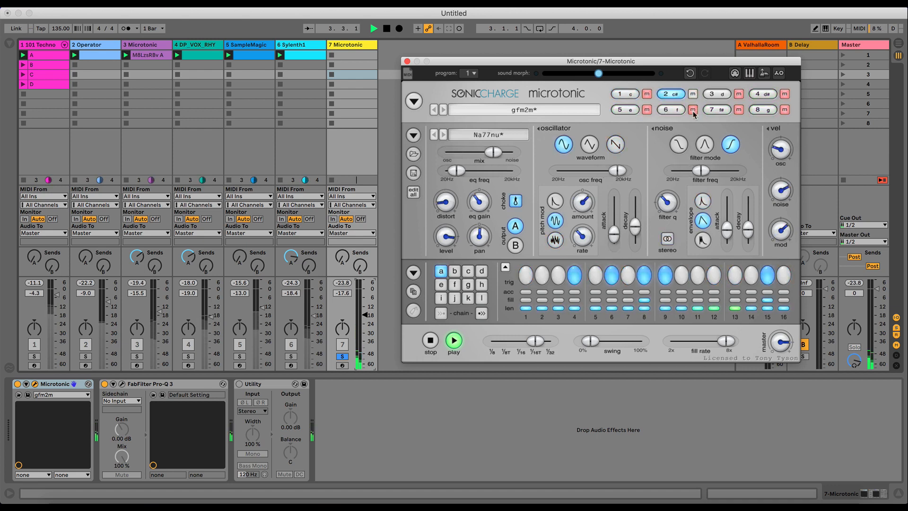
super+click(739, 110)
super+click(738, 94)
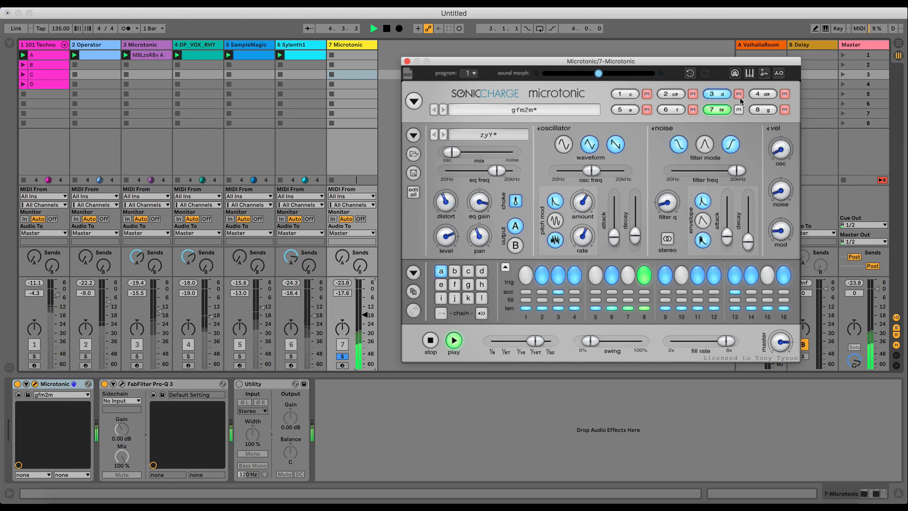
super+click(784, 95)
super+click(784, 109)
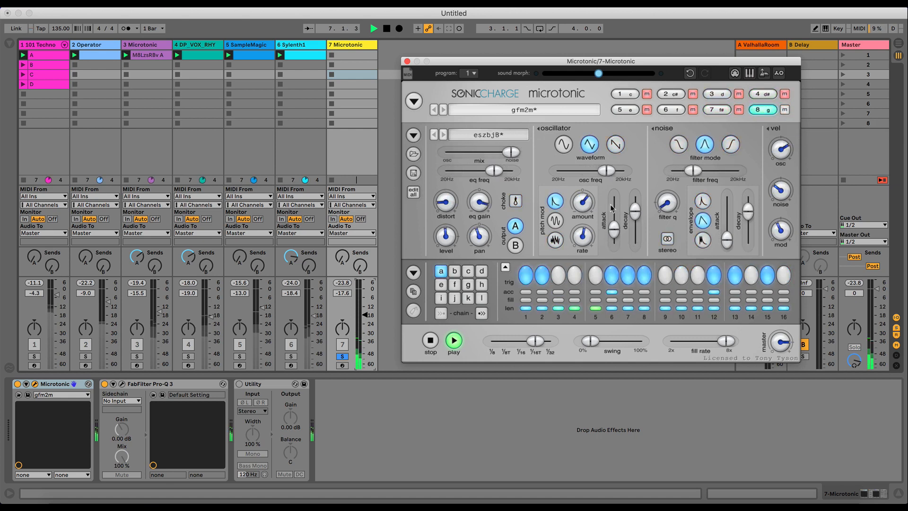
- Shorten channel 8's noise decay to 293.69 ms and listen to the sound
key(space)
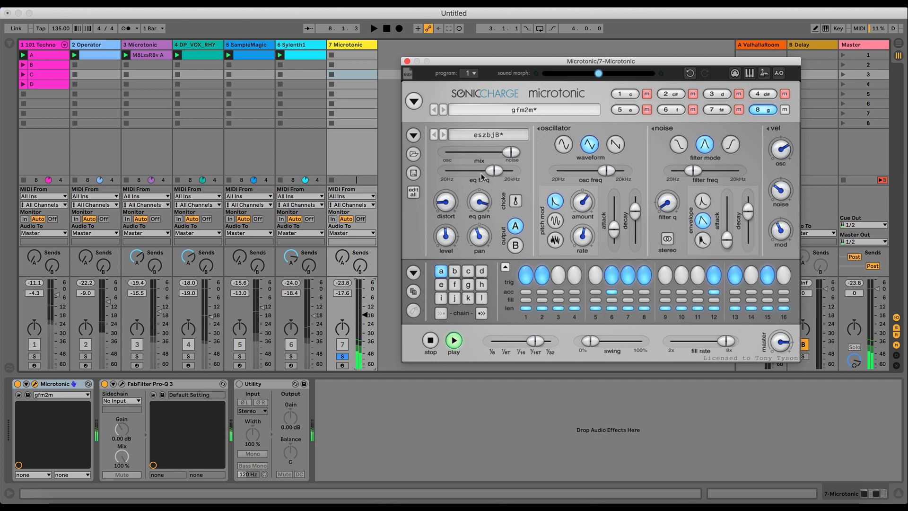
drag(747, 211, 748, 218)
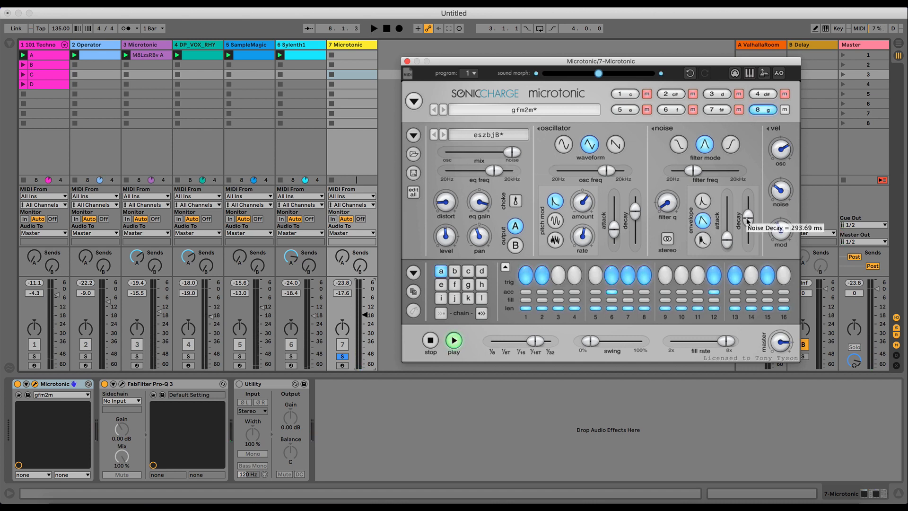
key(space)
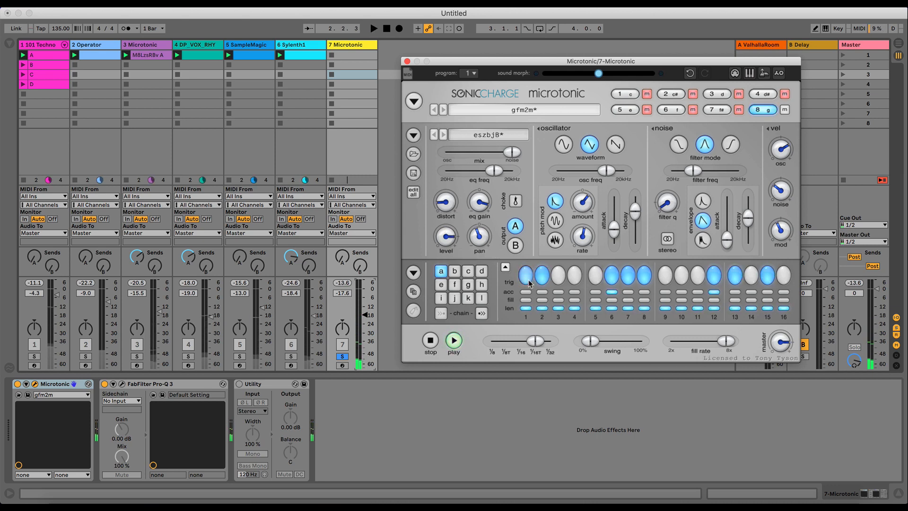
key(space)
- Reduce channel 8's pattern to triggers on steps 5 and 13 and accent both steps
click(595, 276)
click(734, 275)
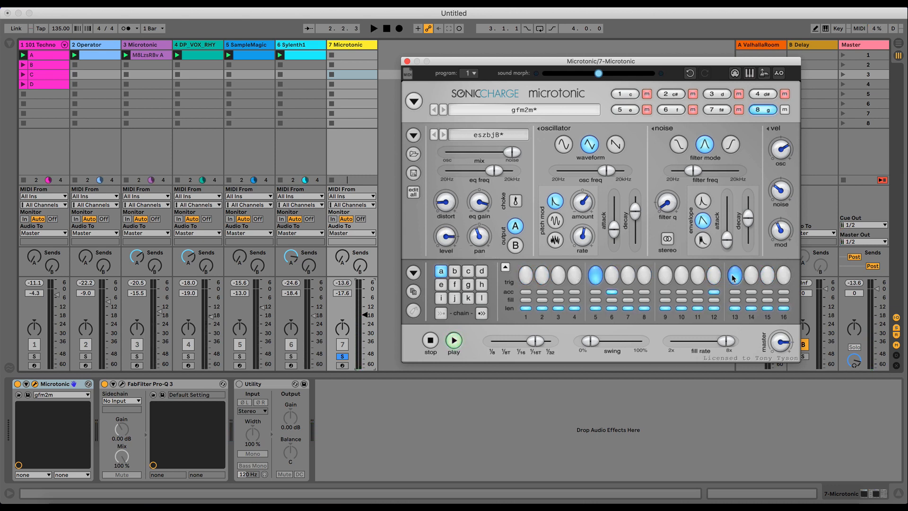
key(space)
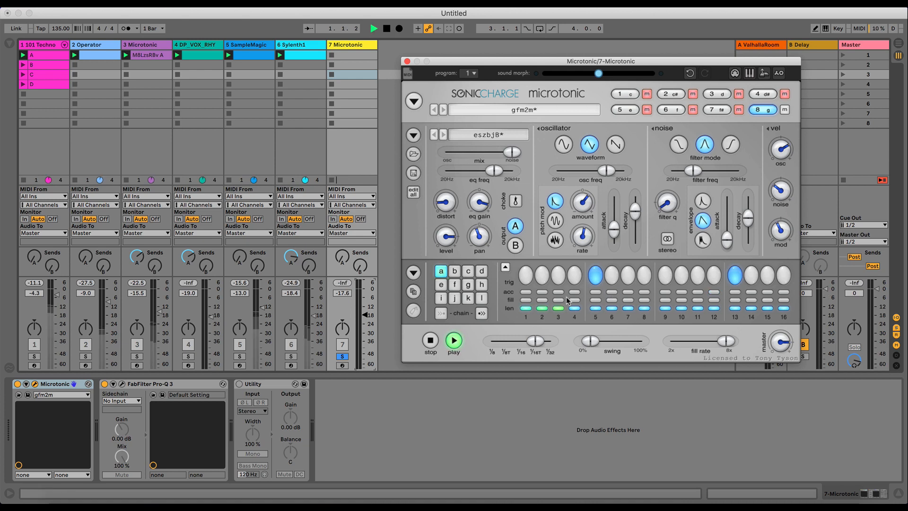
click(596, 292)
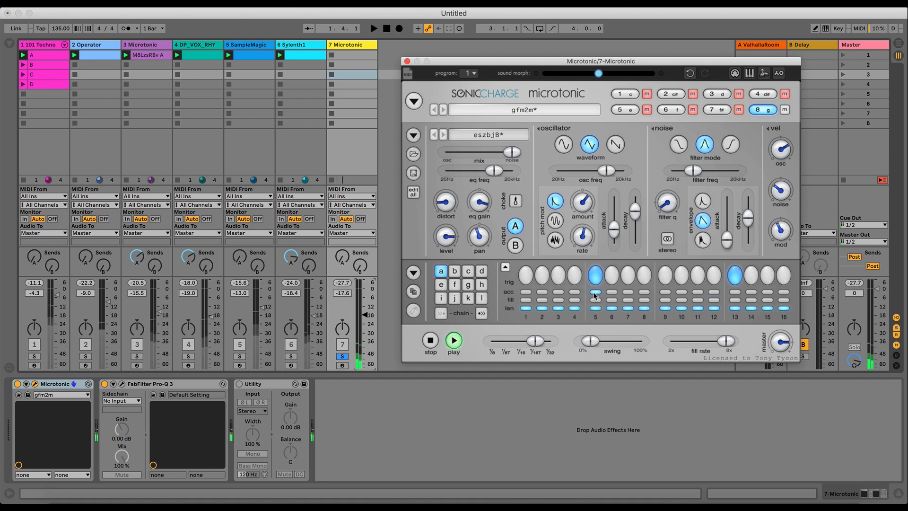
click(734, 292)
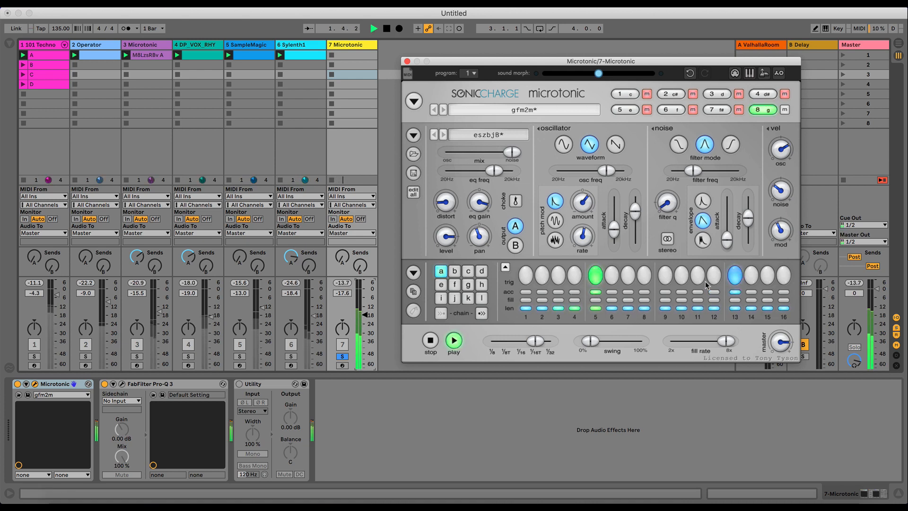
- Unsolo the new Microtonic track and play its hits with the full mix
key(space)
click(341, 356)
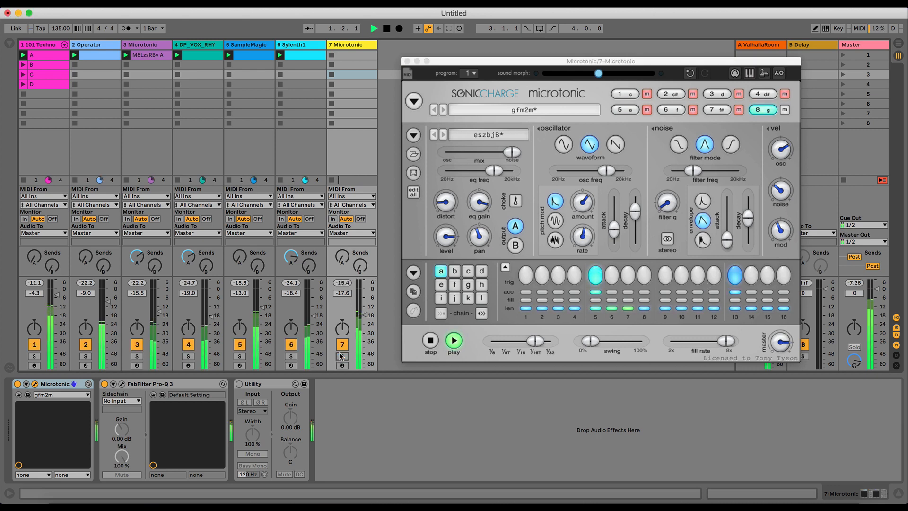
key(space)
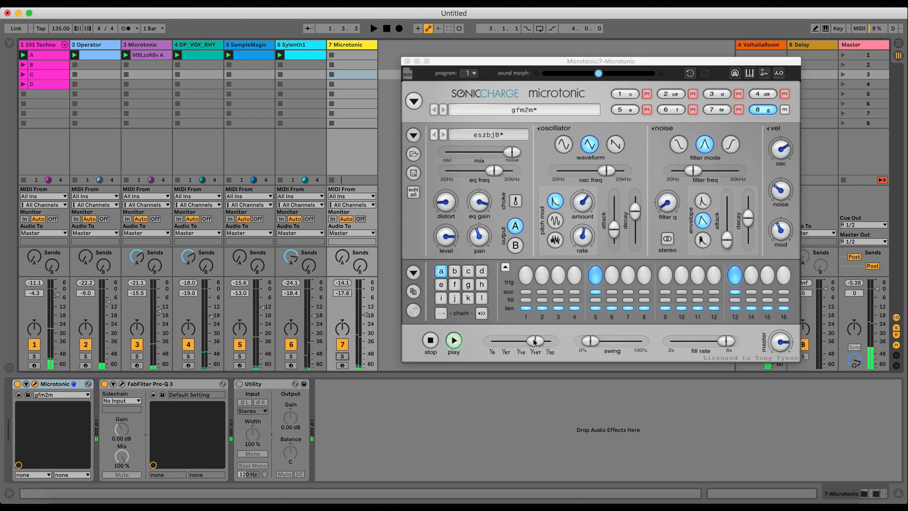
- Set the new Microtonic's step rate to 1/16 and its swing to 0%
drag(535, 341, 521, 341)
drag(590, 341, 583, 341)
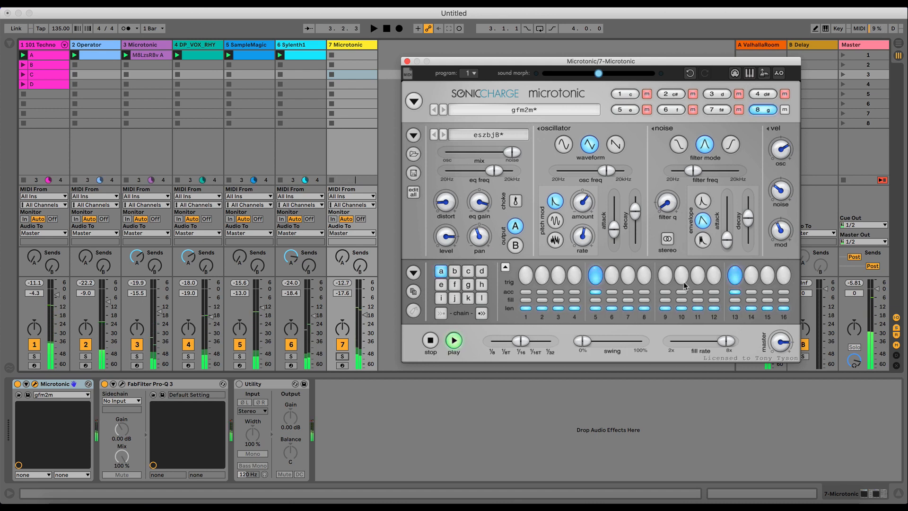
drag(696, 173, 676, 209)
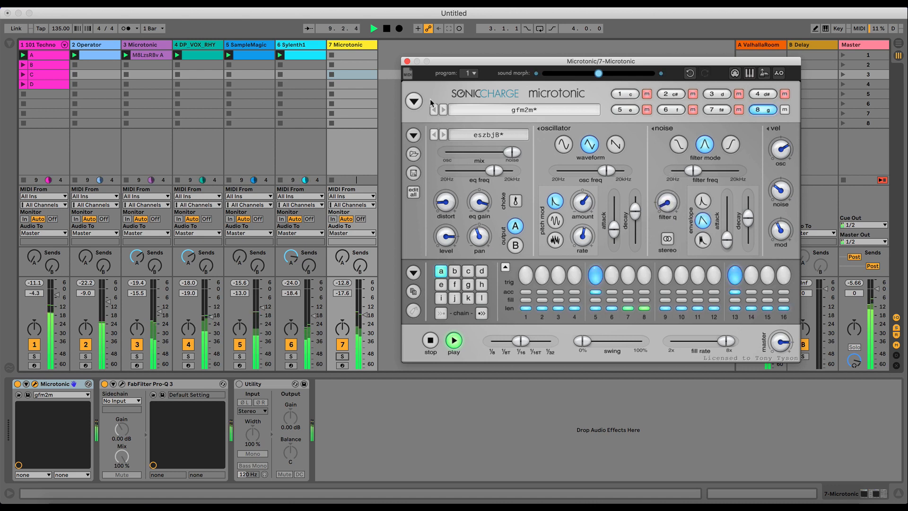
- Export Microtonic's pattern as a MIDI clip into track 7's first slot, launch it and play it with the mix
drag(408, 74, 361, 55)
click(331, 57)
key(space)
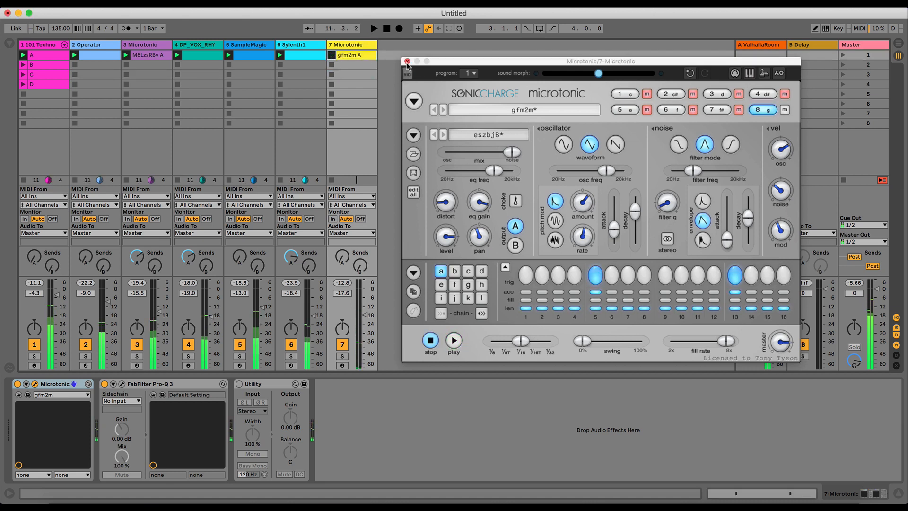
click(407, 61)
key(space)
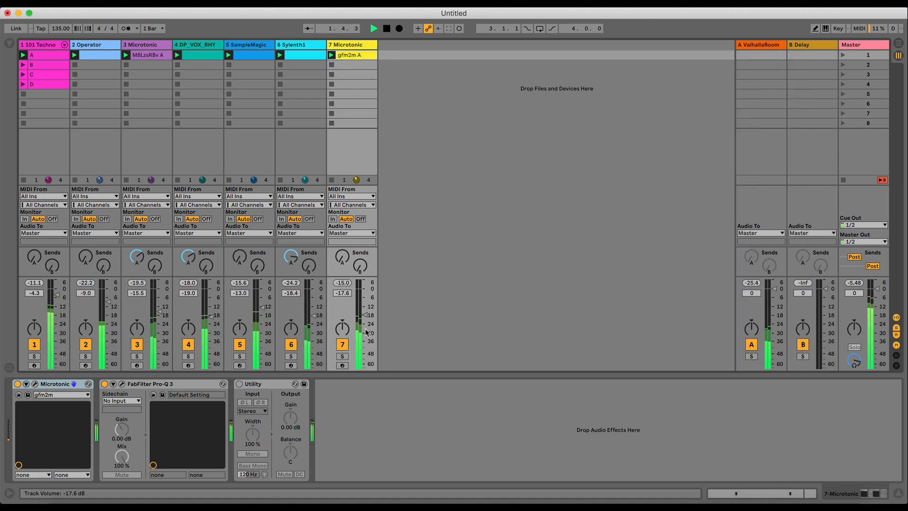
key(space)
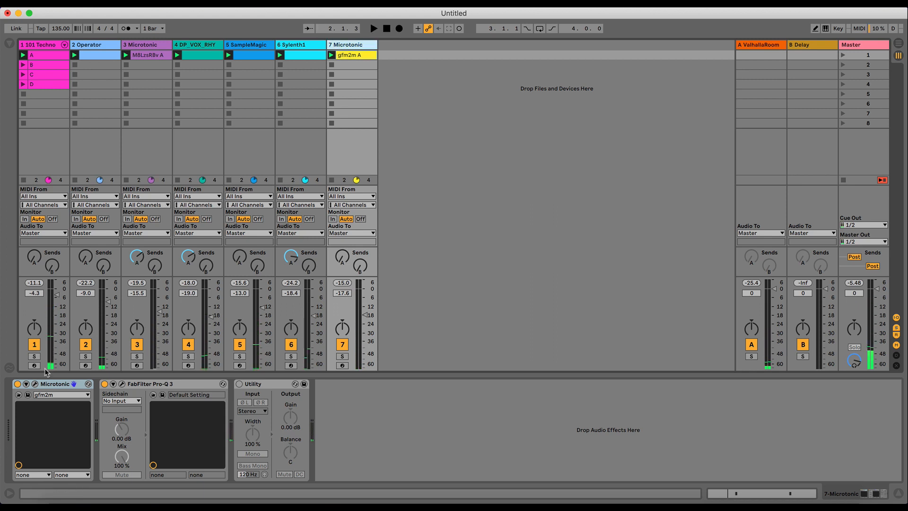
- Center the pan of channel 8 in track 7's Microtonic and play the loop briefly
click(35, 383)
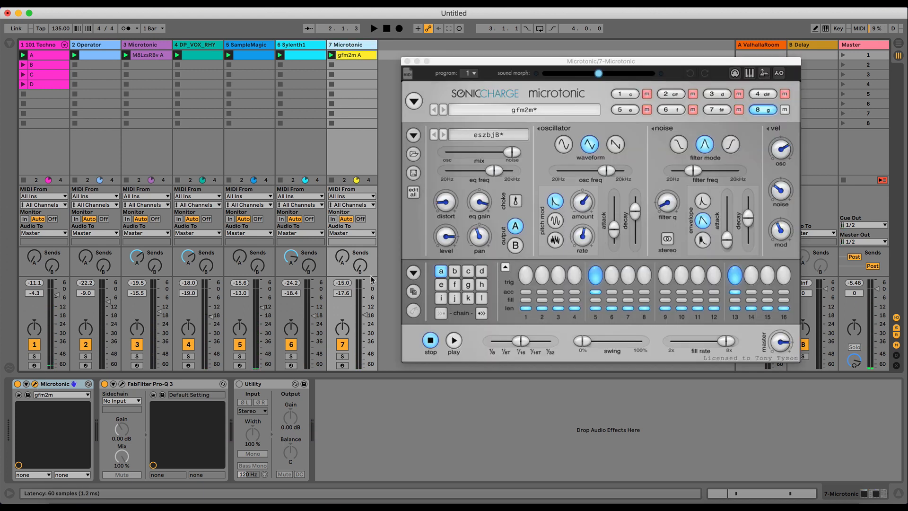
double_click(487, 235)
key(space)
key(space)
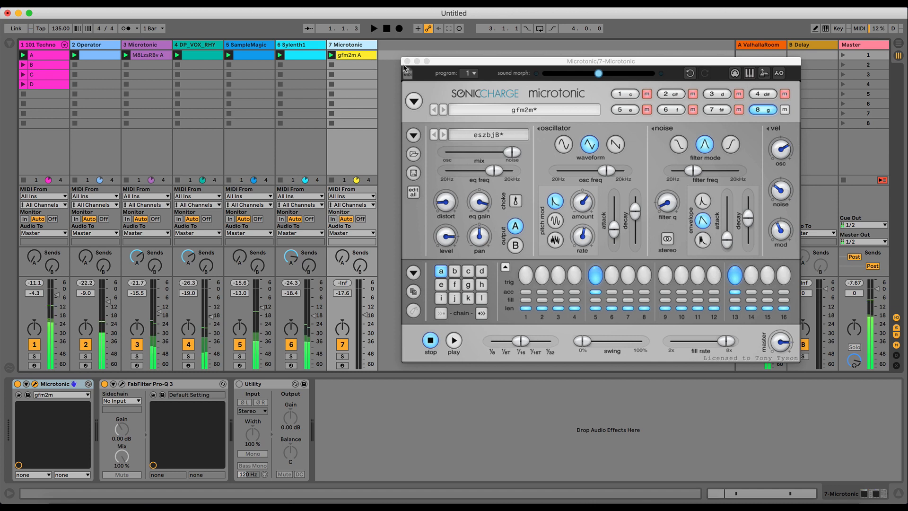
click(406, 61)
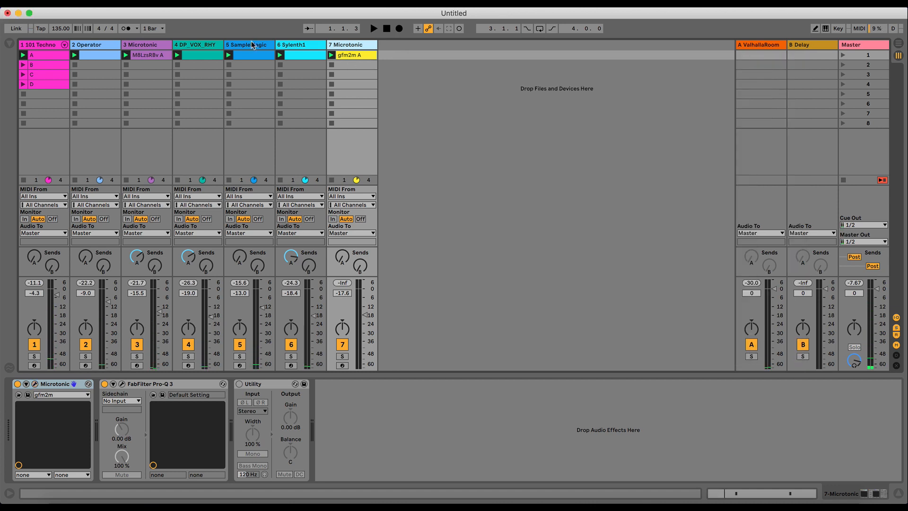
- Move the SampleMagic track behind the Sylenth1 track and select Sylenth1
drag(246, 45, 299, 48)
click(249, 46)
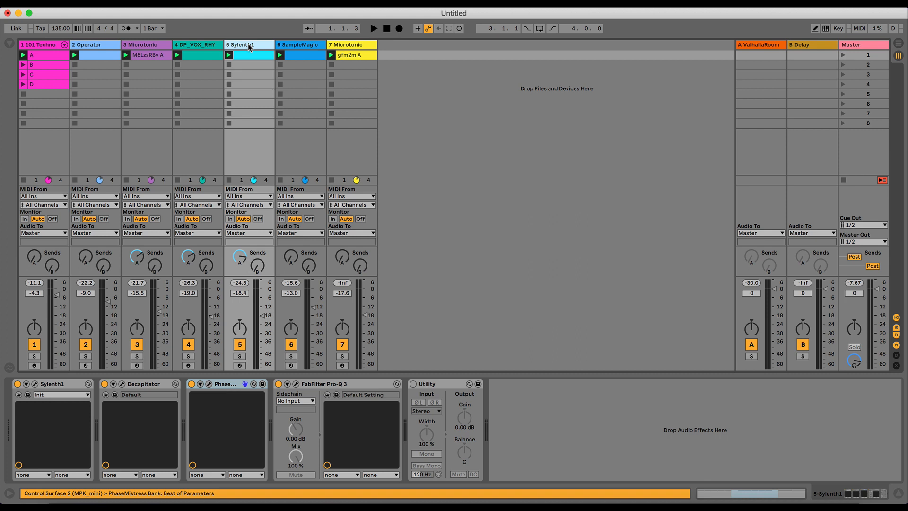
- Solo the Sylenth1 track, raise its volume to -17.0 dB, and unsolo it to hear the full mix
click(240, 356)
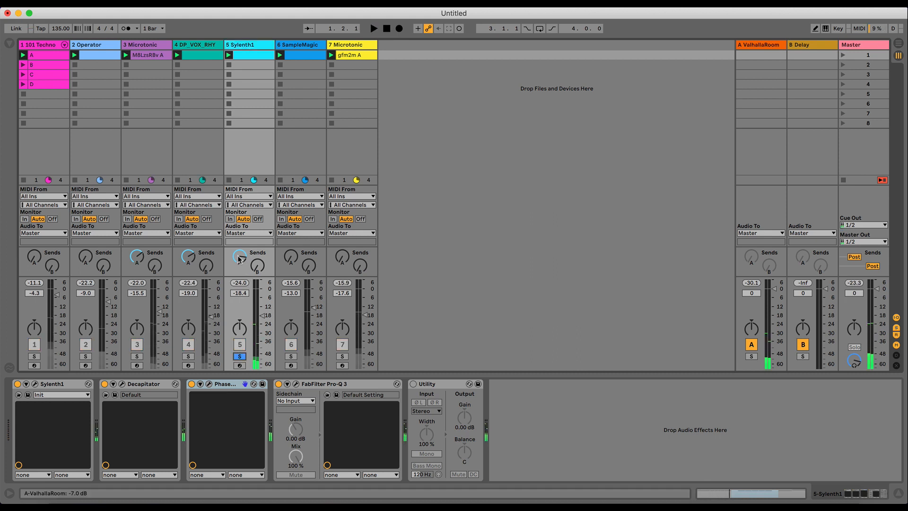
key(space)
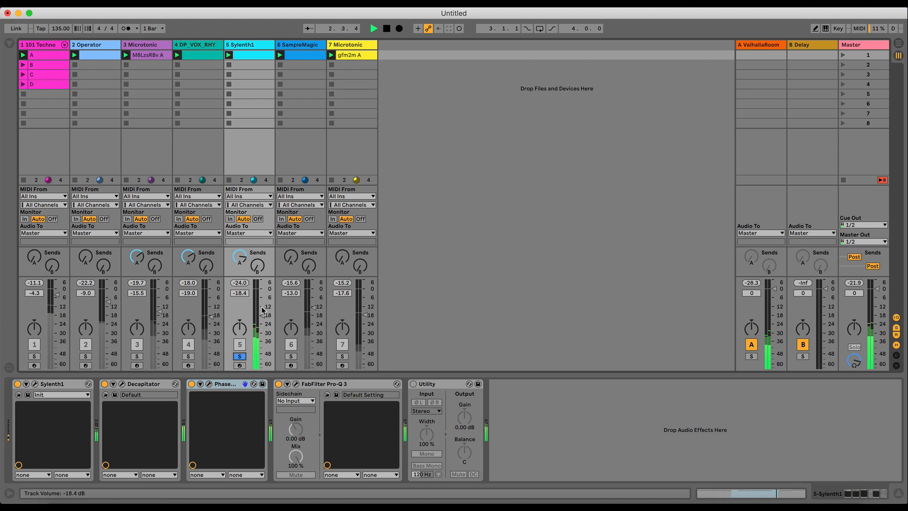
drag(263, 315, 263, 313)
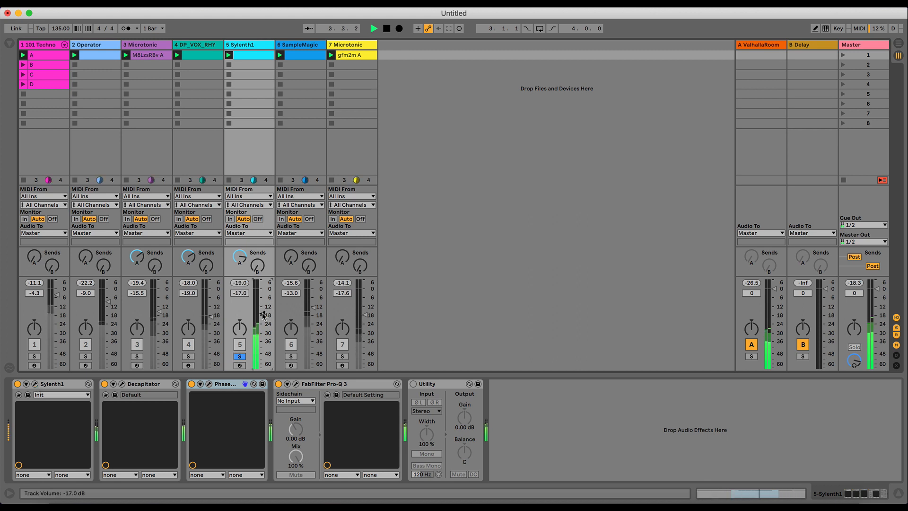
click(243, 357)
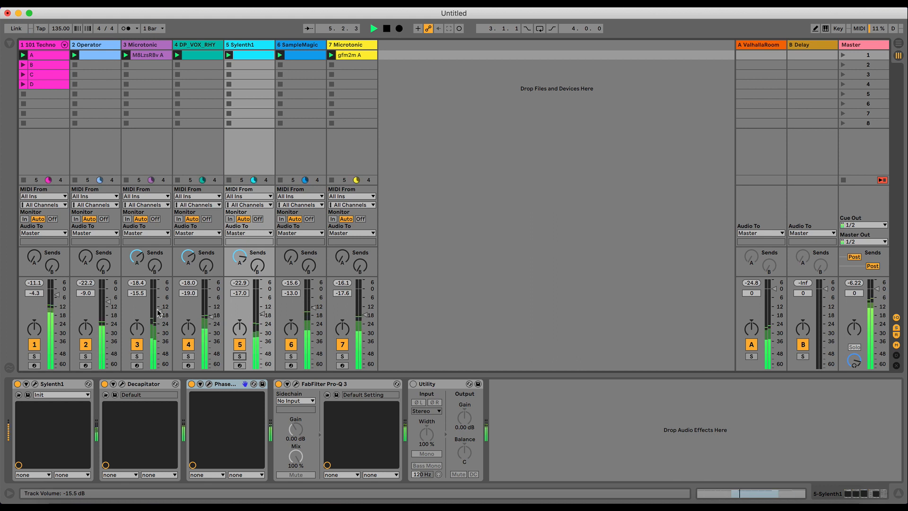
key(space)
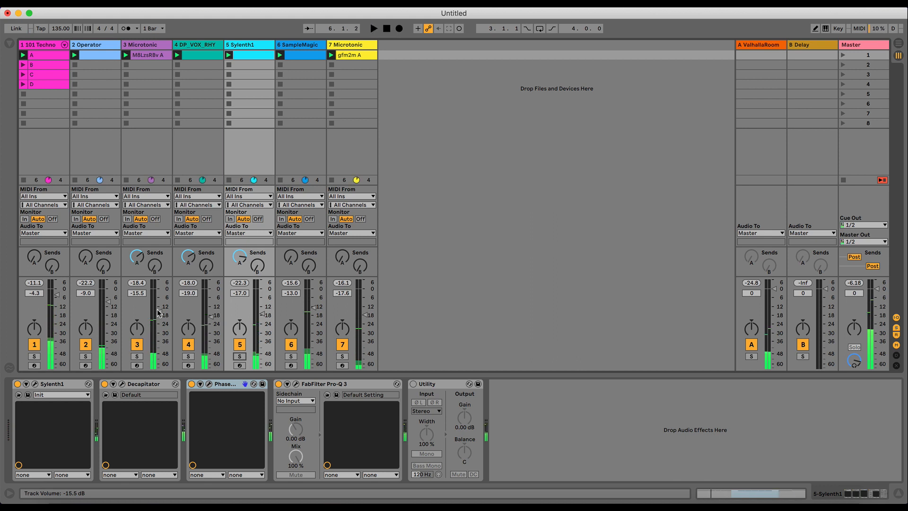